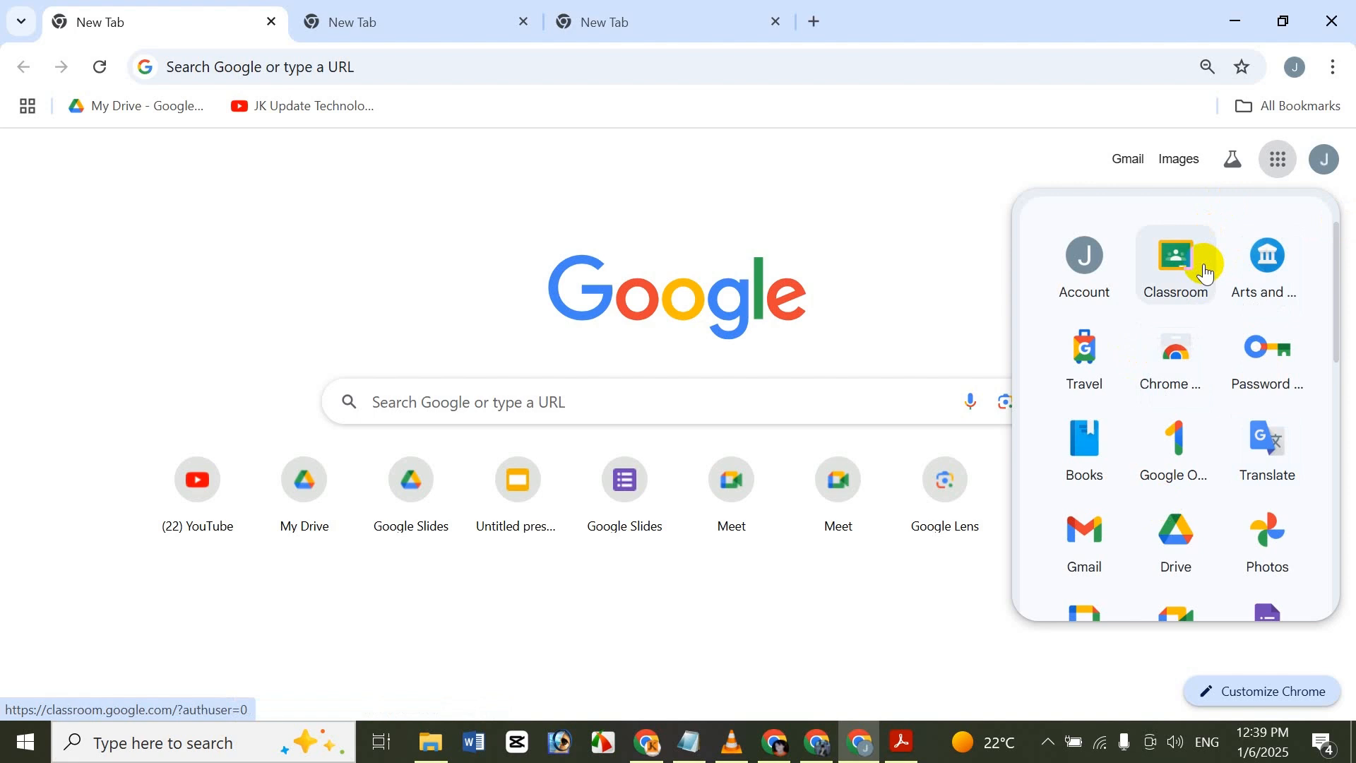
Open Google Classroom from the Google apps list in the first browser tab.
left_click(1206, 273)
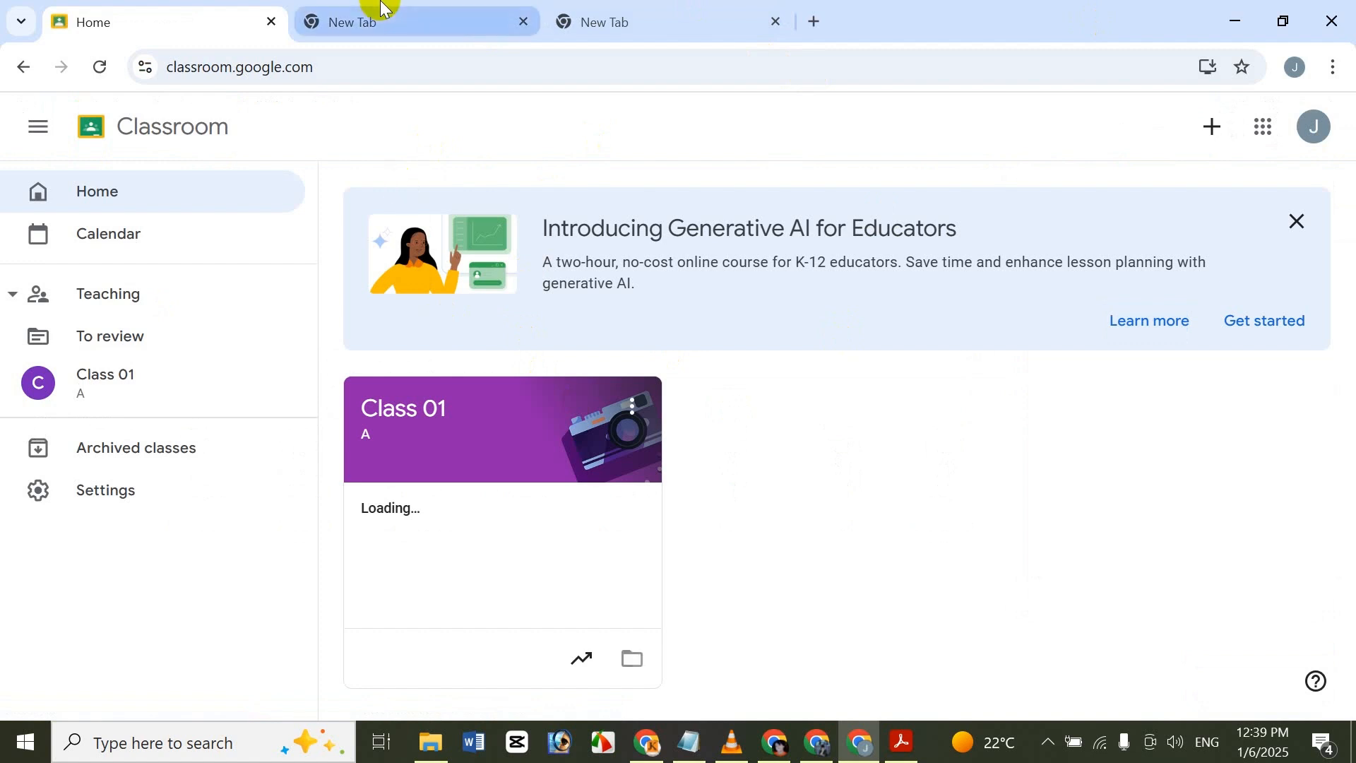
Open Classroom in the second browser tab by its address, classroom.google.com.
left_click(328, 40)
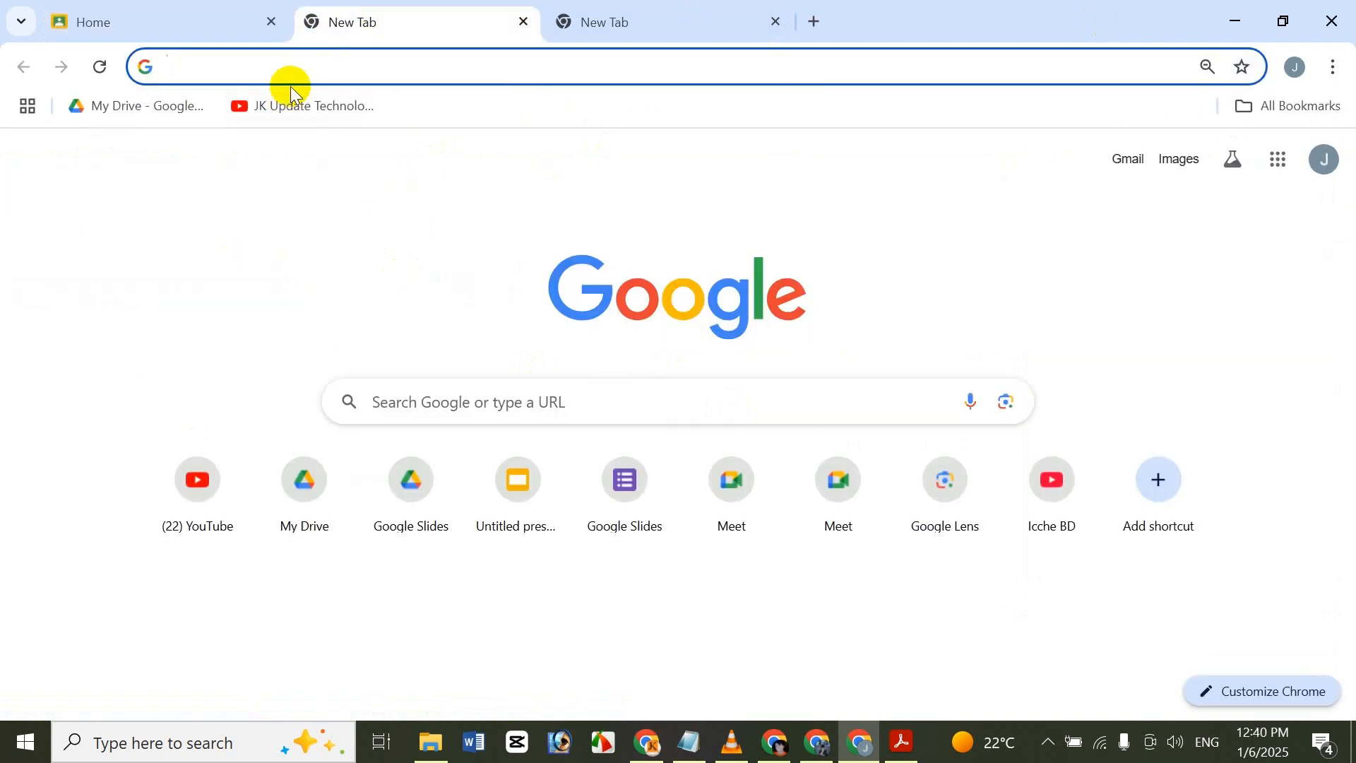
type("c")
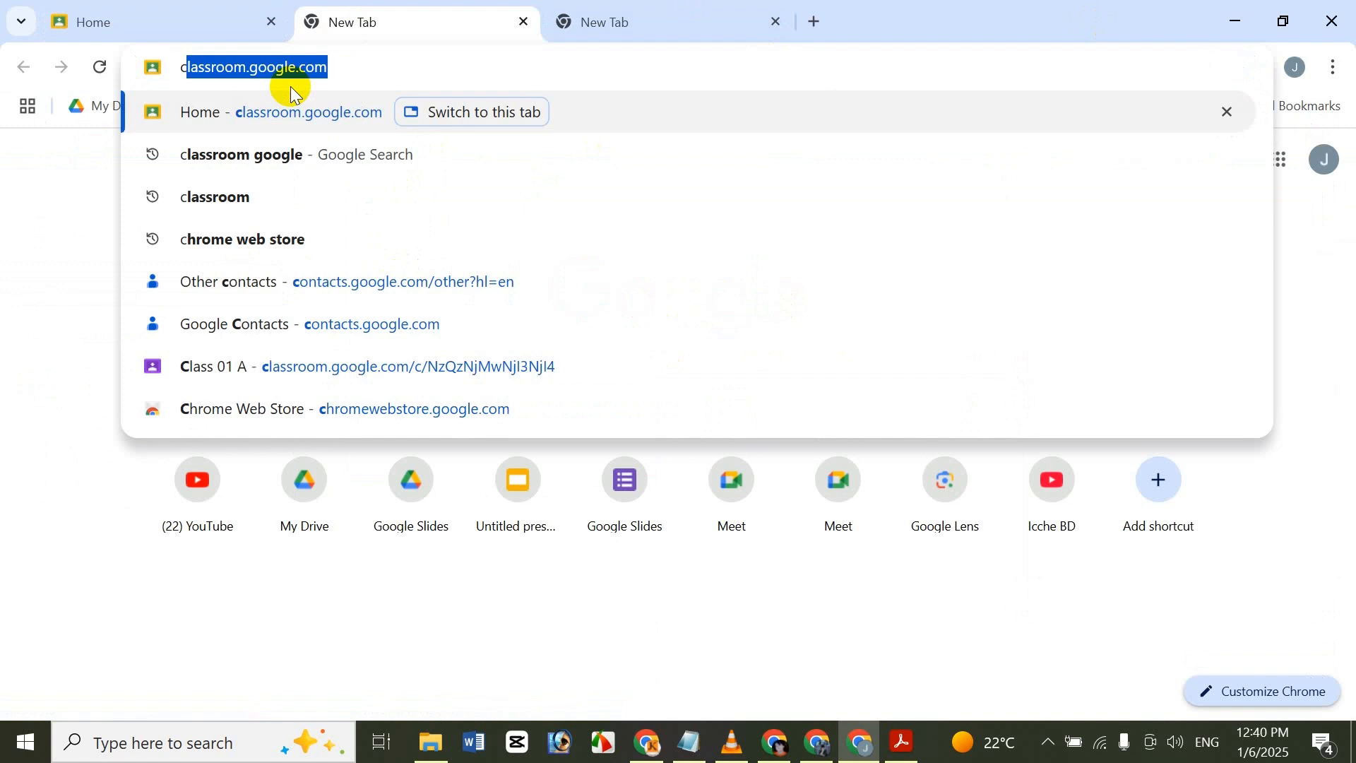
key("Return")
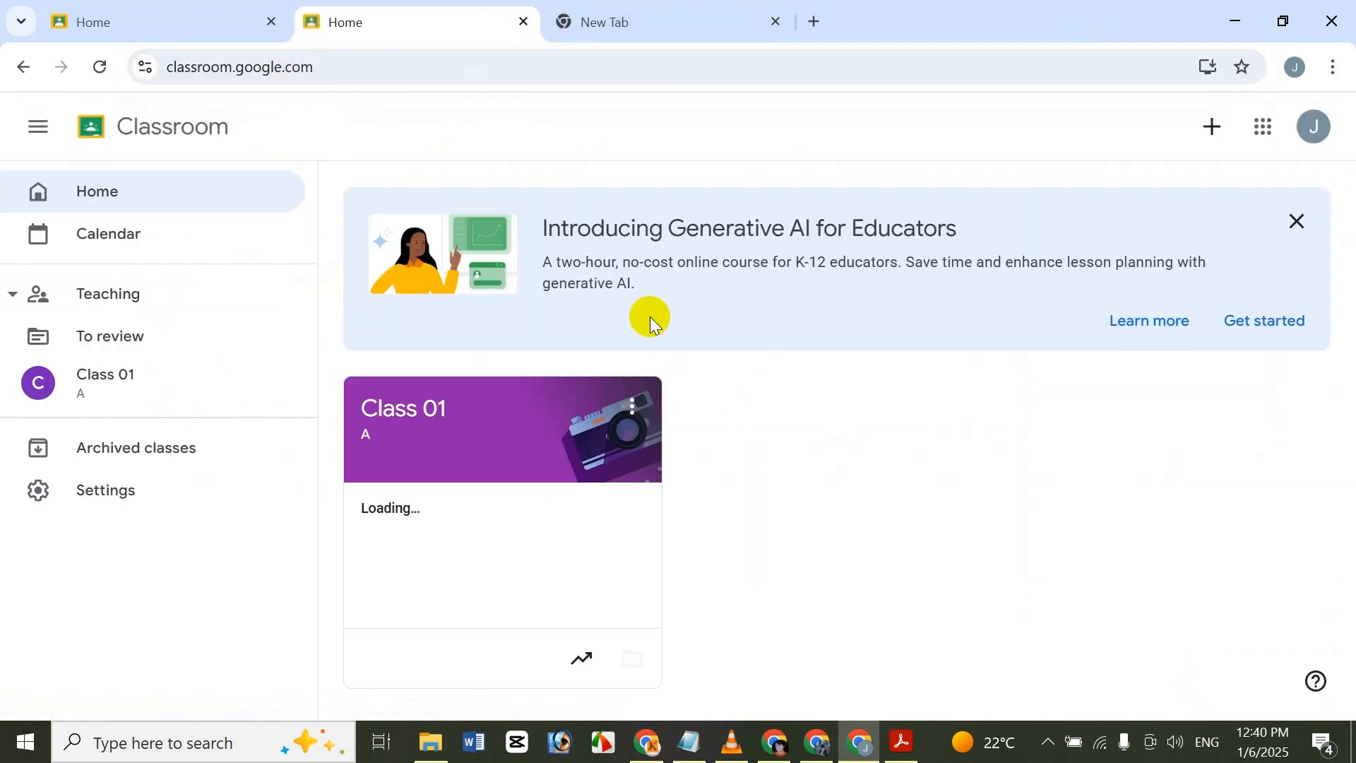
Search Google for "classroom google" in the third tab and open Classroom, then close the two duplicate Classroom tabs.
left_click(600, 28)
left_click(651, 397)
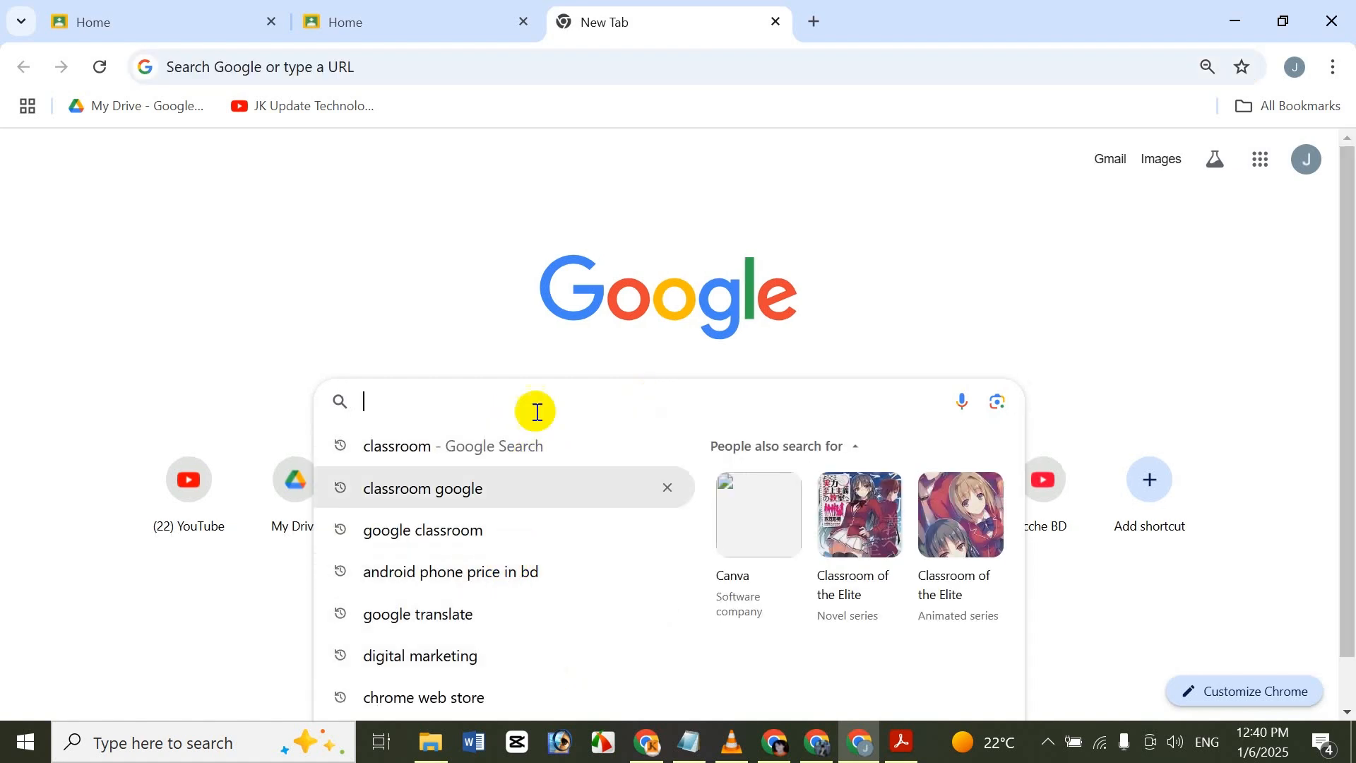
type("c")
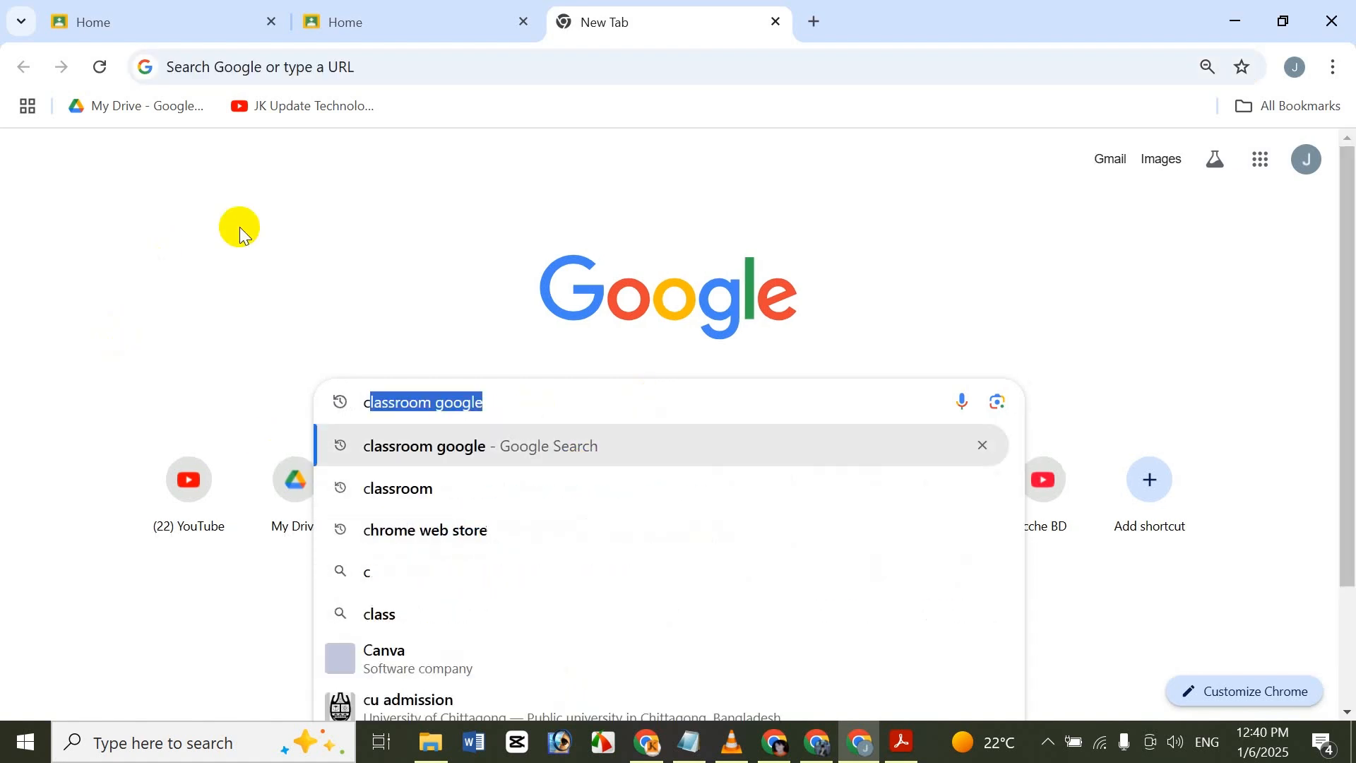
key("Right")
key("Return")
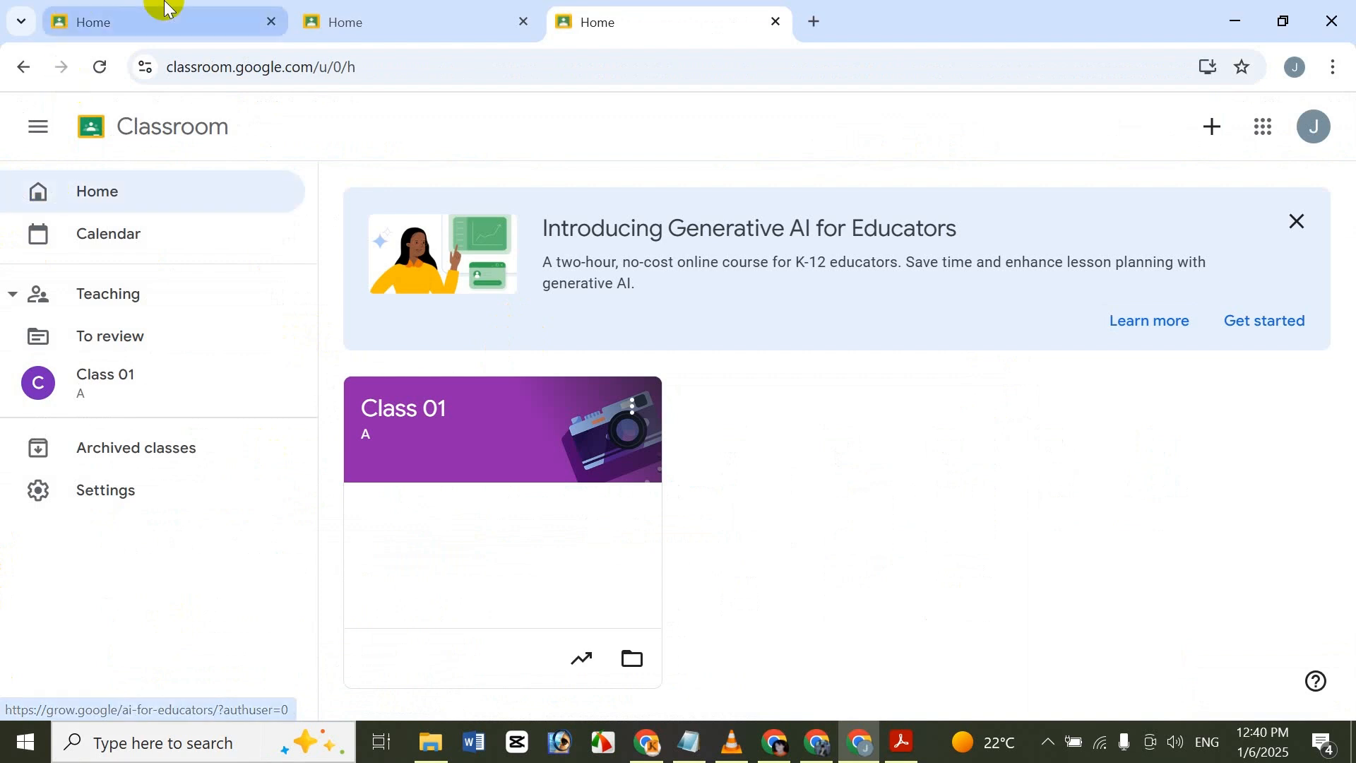
left_click(524, 23)
left_click(522, 20)
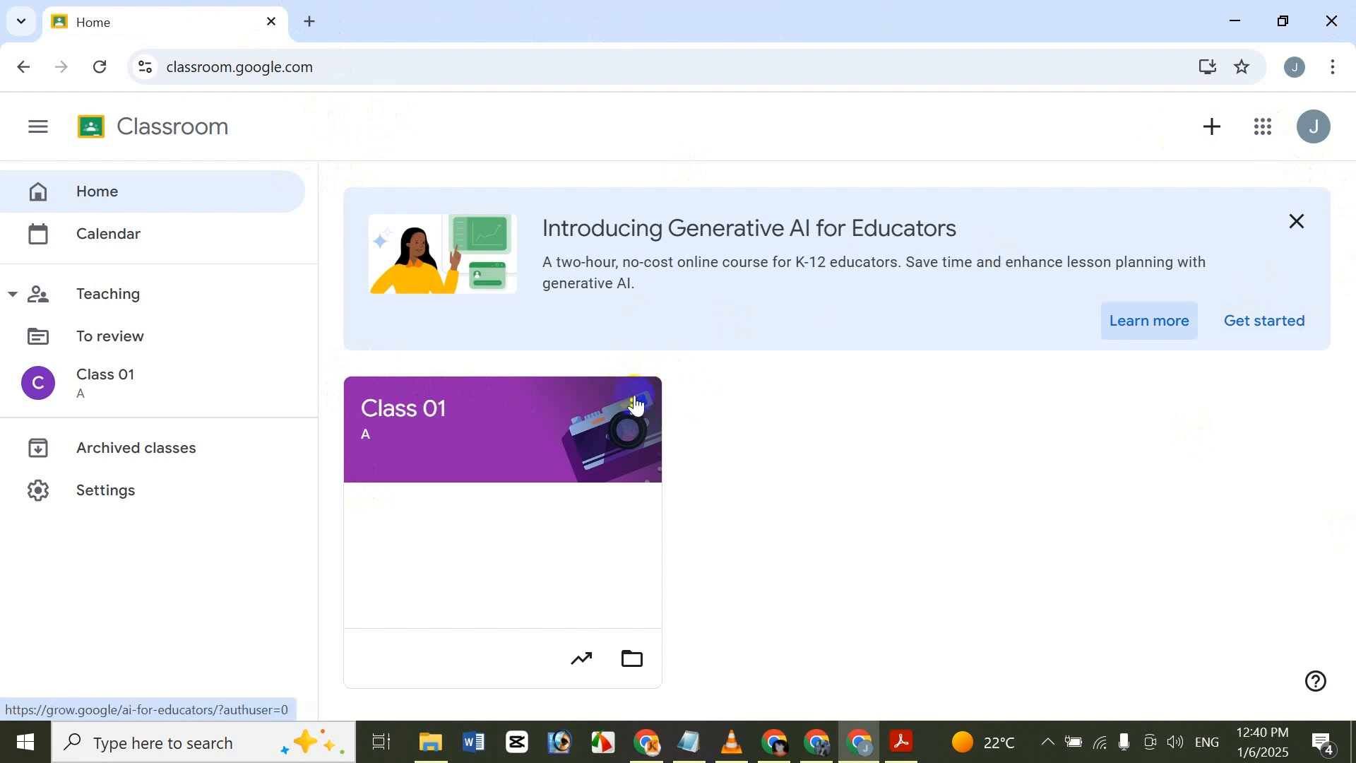
Archive the existing class "Class 01" from the Classroom home page and confirm the archiving.
left_click(633, 419)
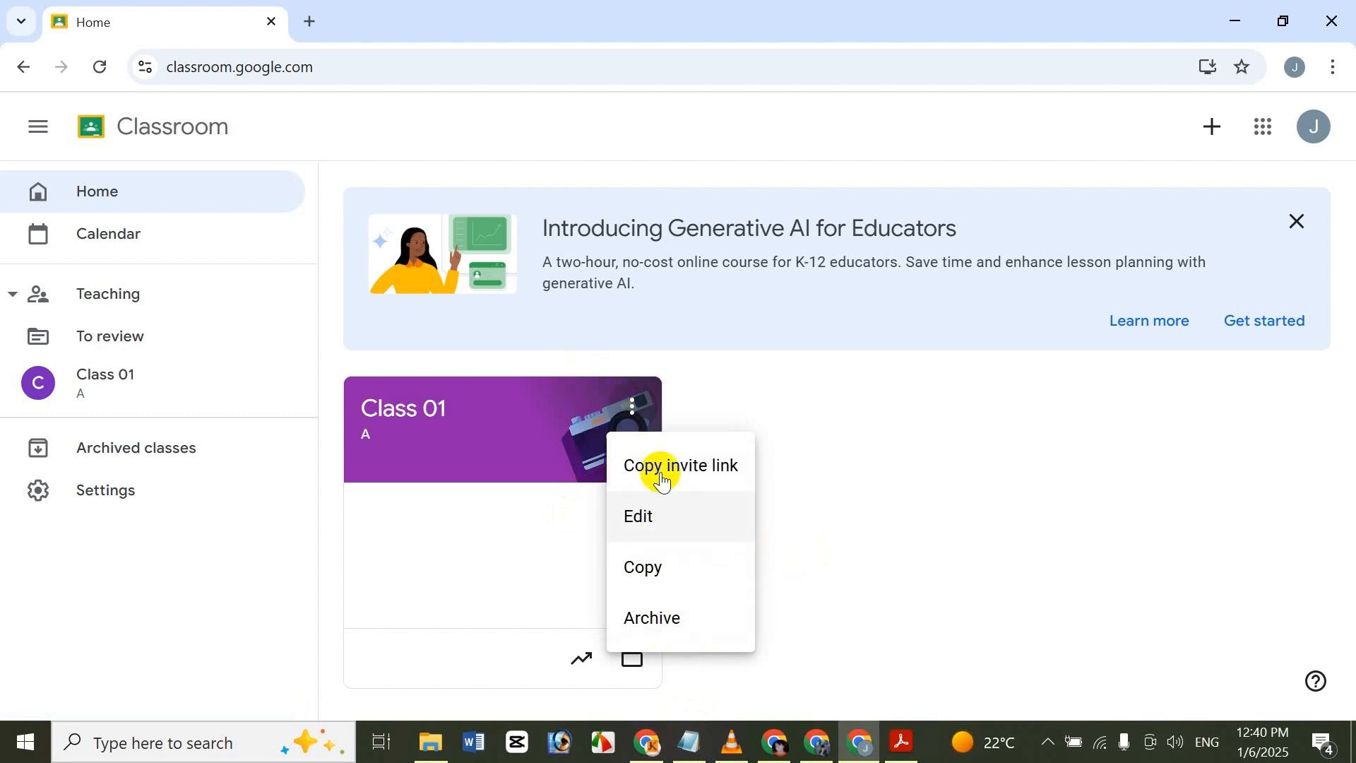
left_click(690, 619)
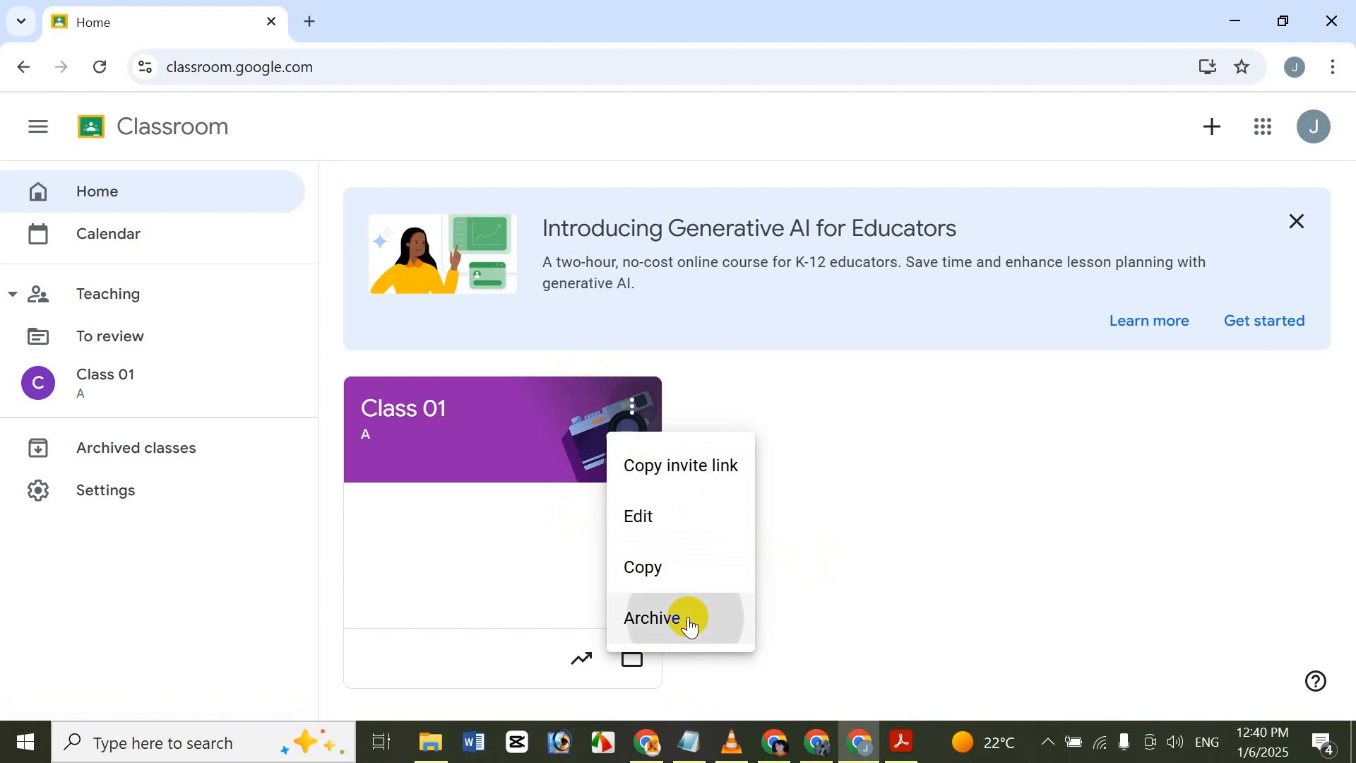
left_click(956, 526)
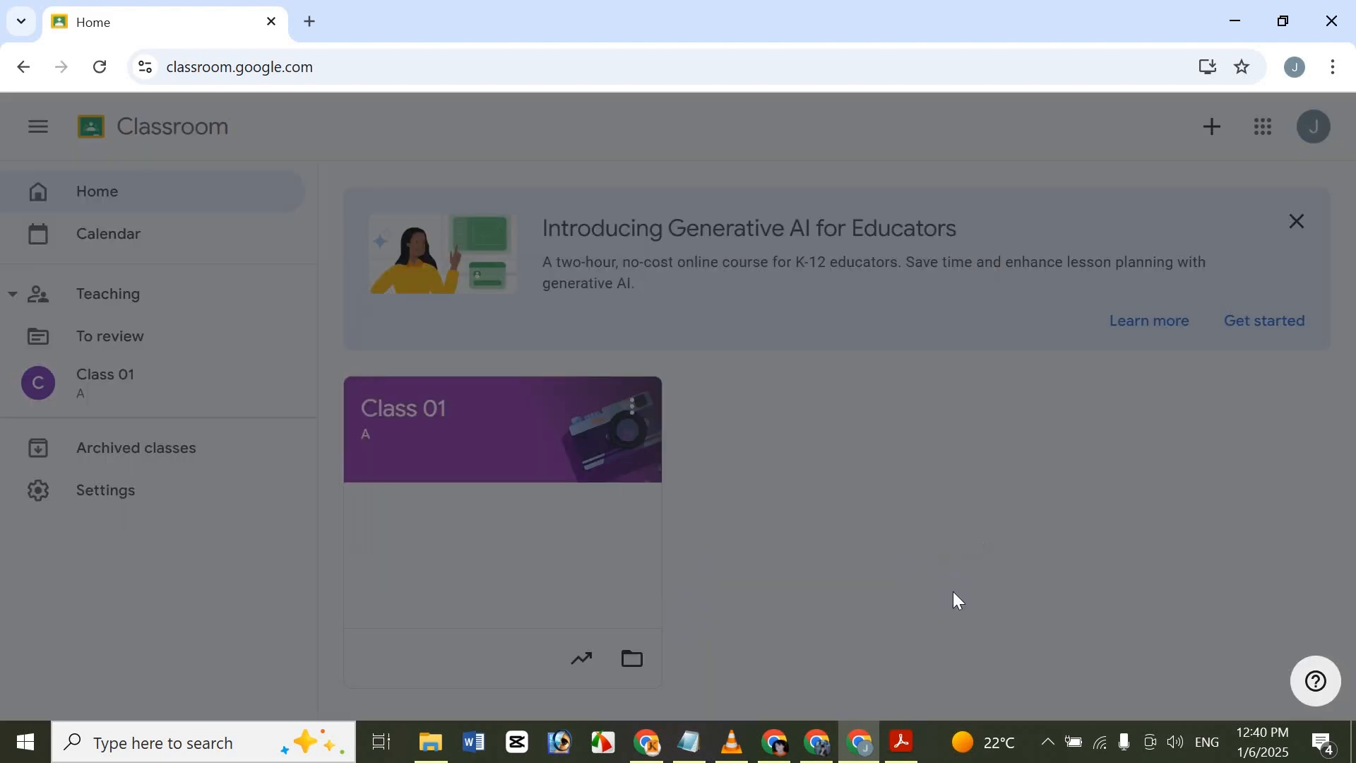
left_click(955, 635)
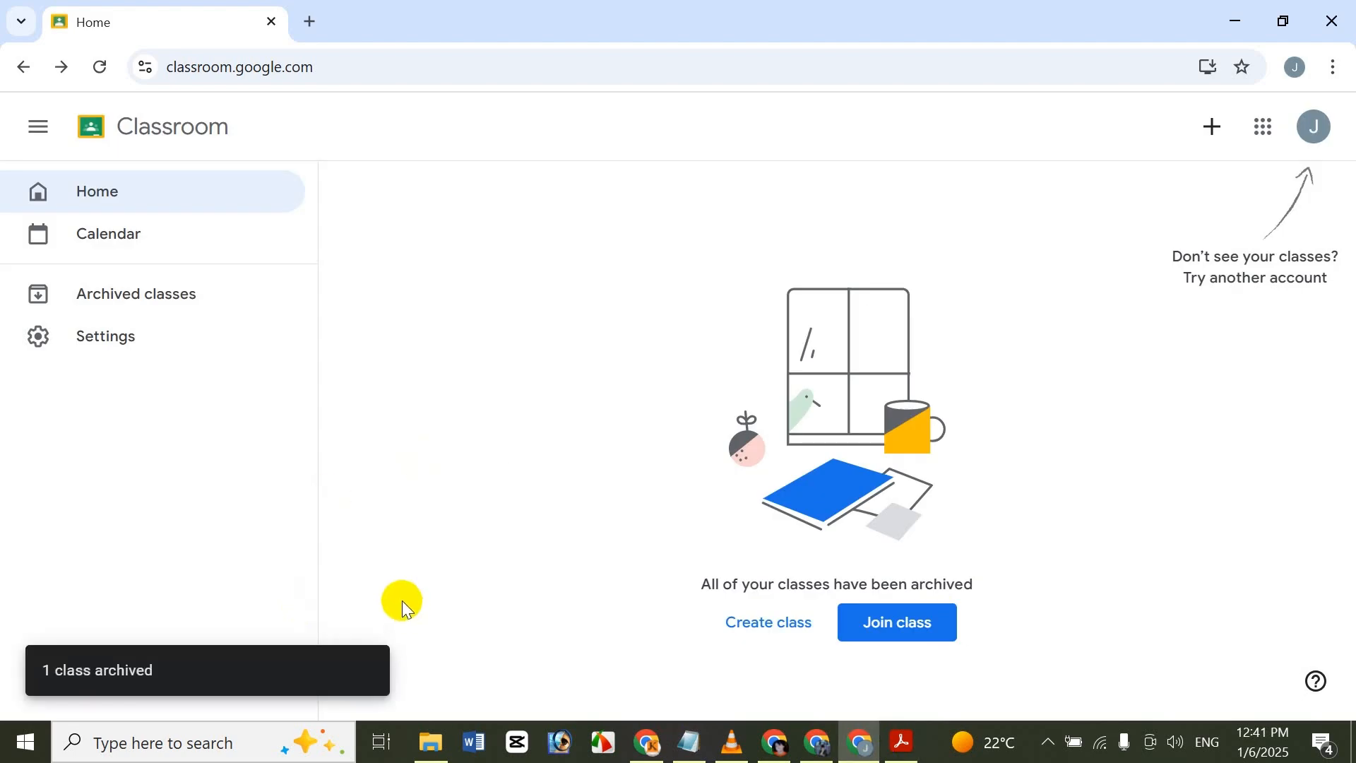
View the archived classes and the options available for the archived Class 01, and return to the home page.
left_click(190, 304)
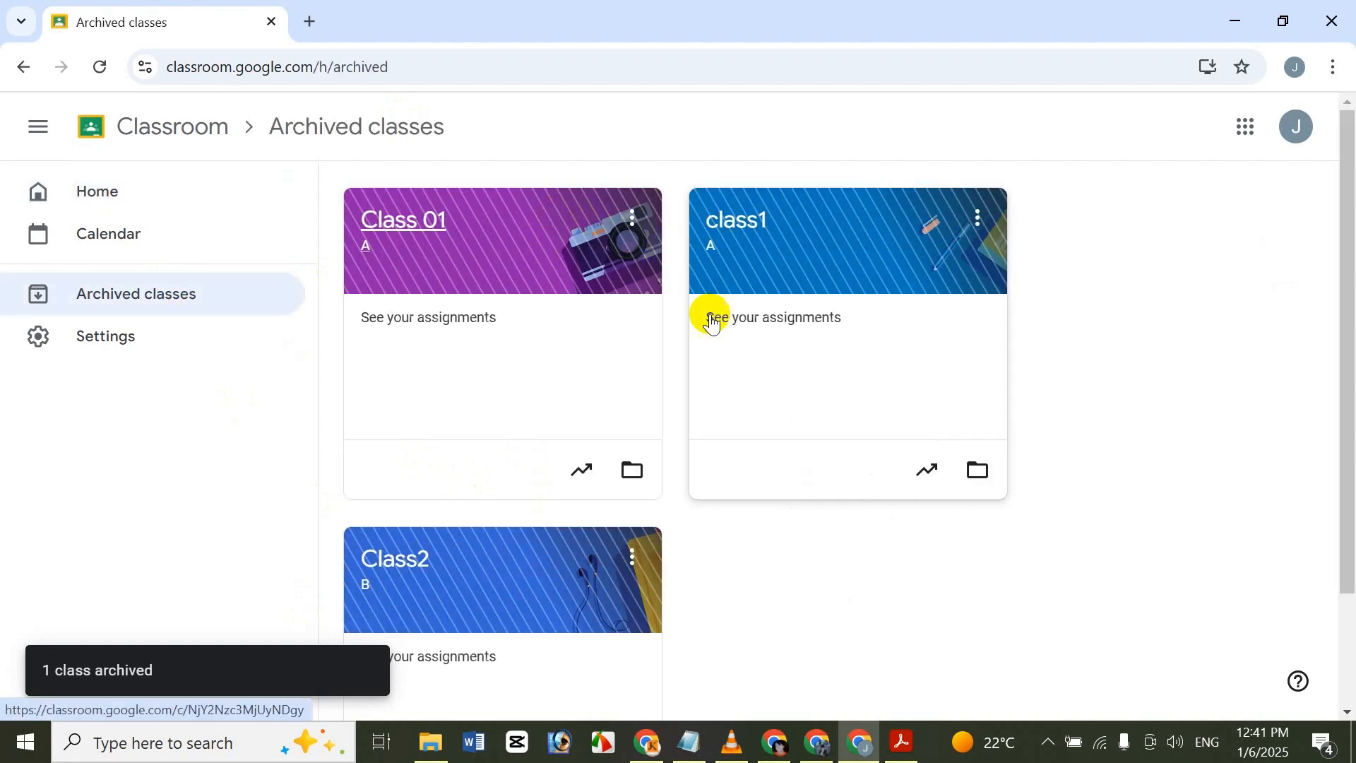
left_click(634, 219)
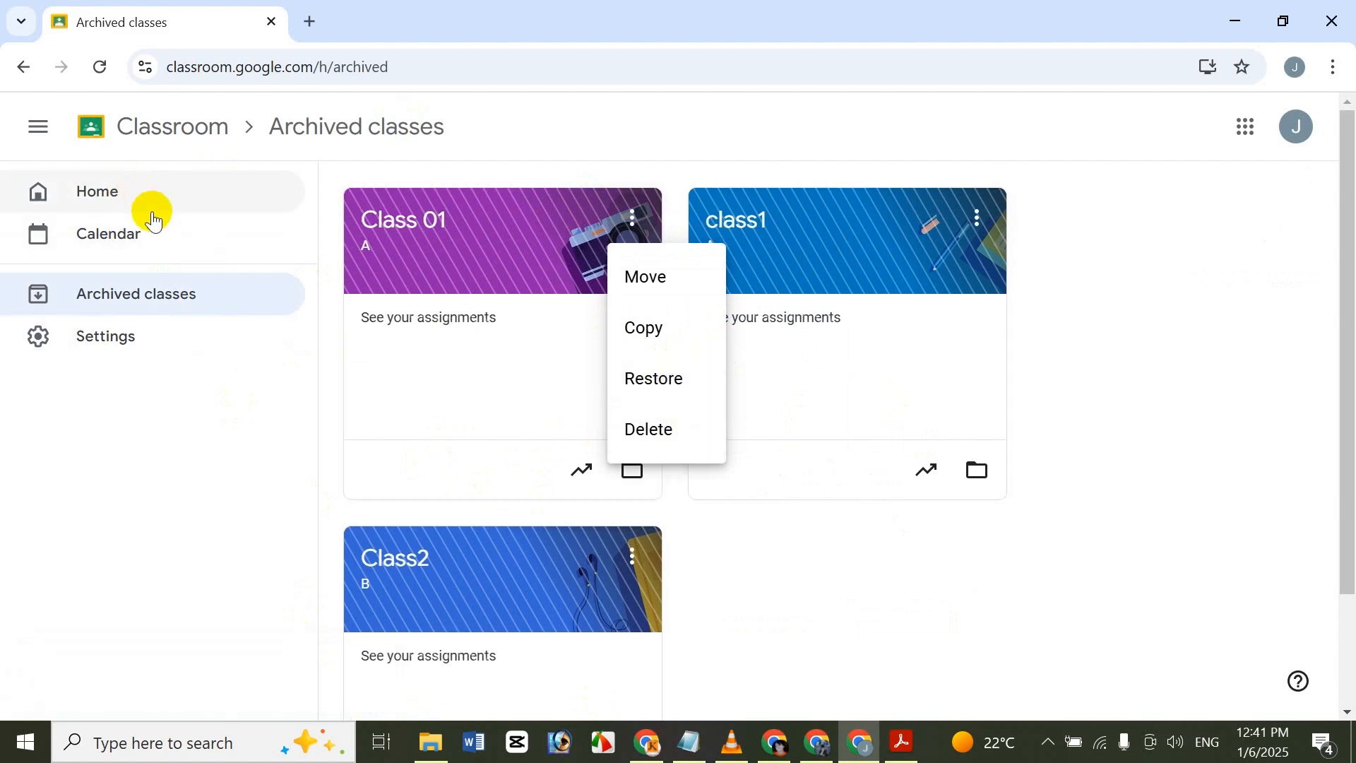
left_click(157, 189)
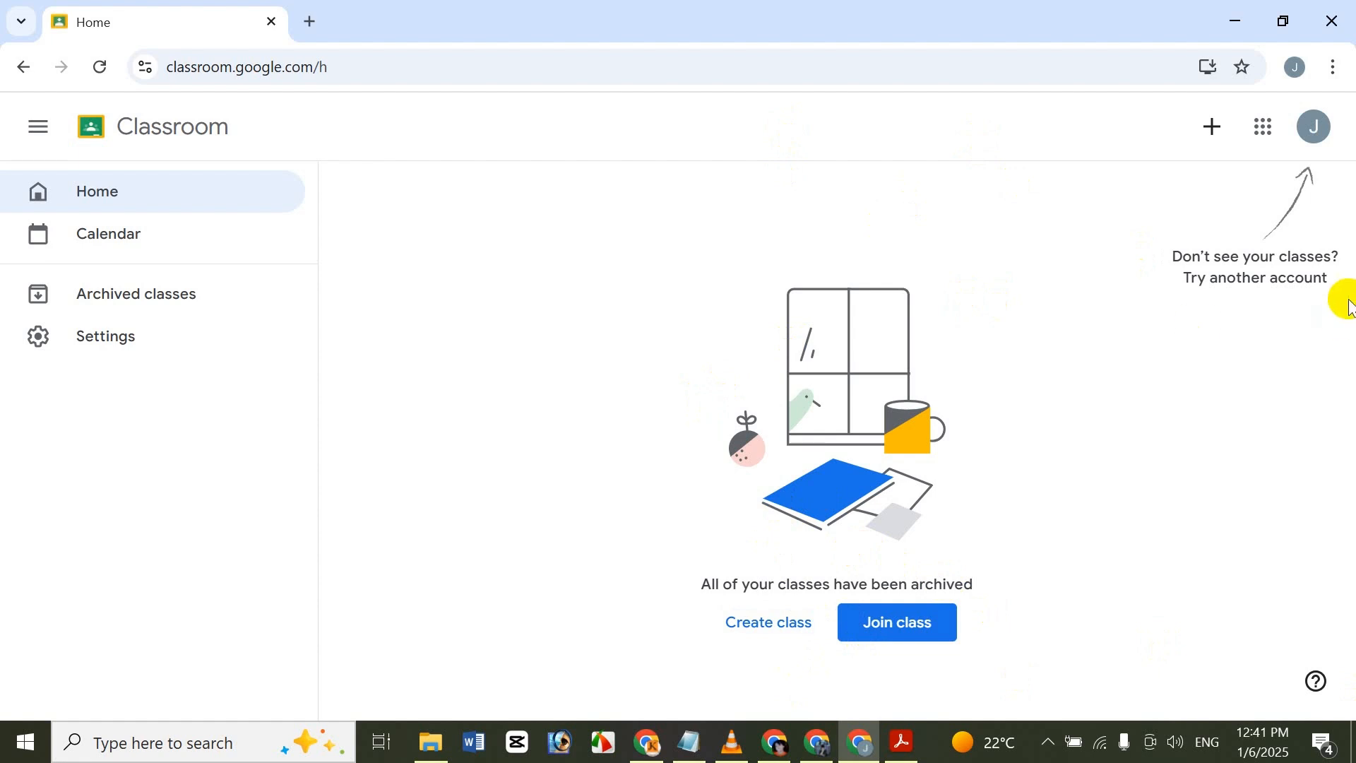
Start creating a new class and accept the notice about not using Classroom at a school with students.
left_click(1206, 125)
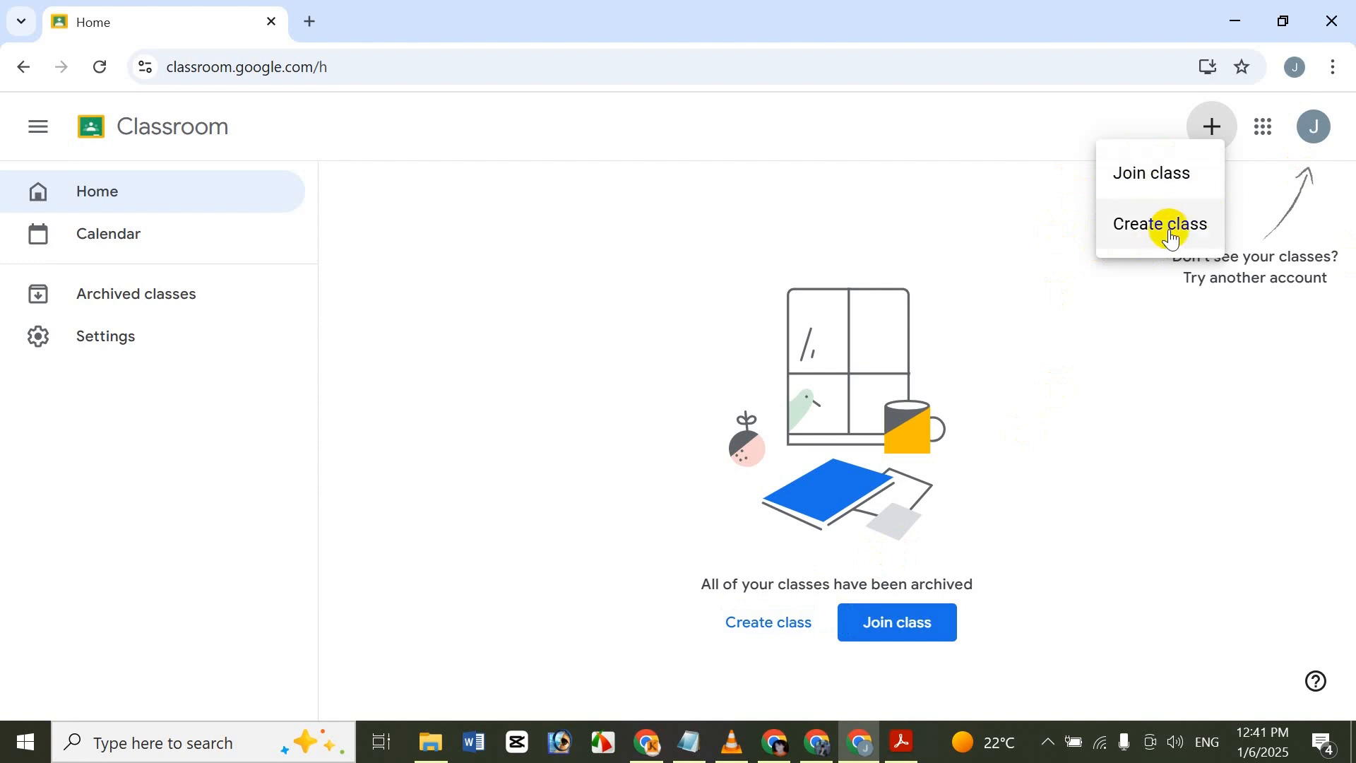
left_click(1123, 223)
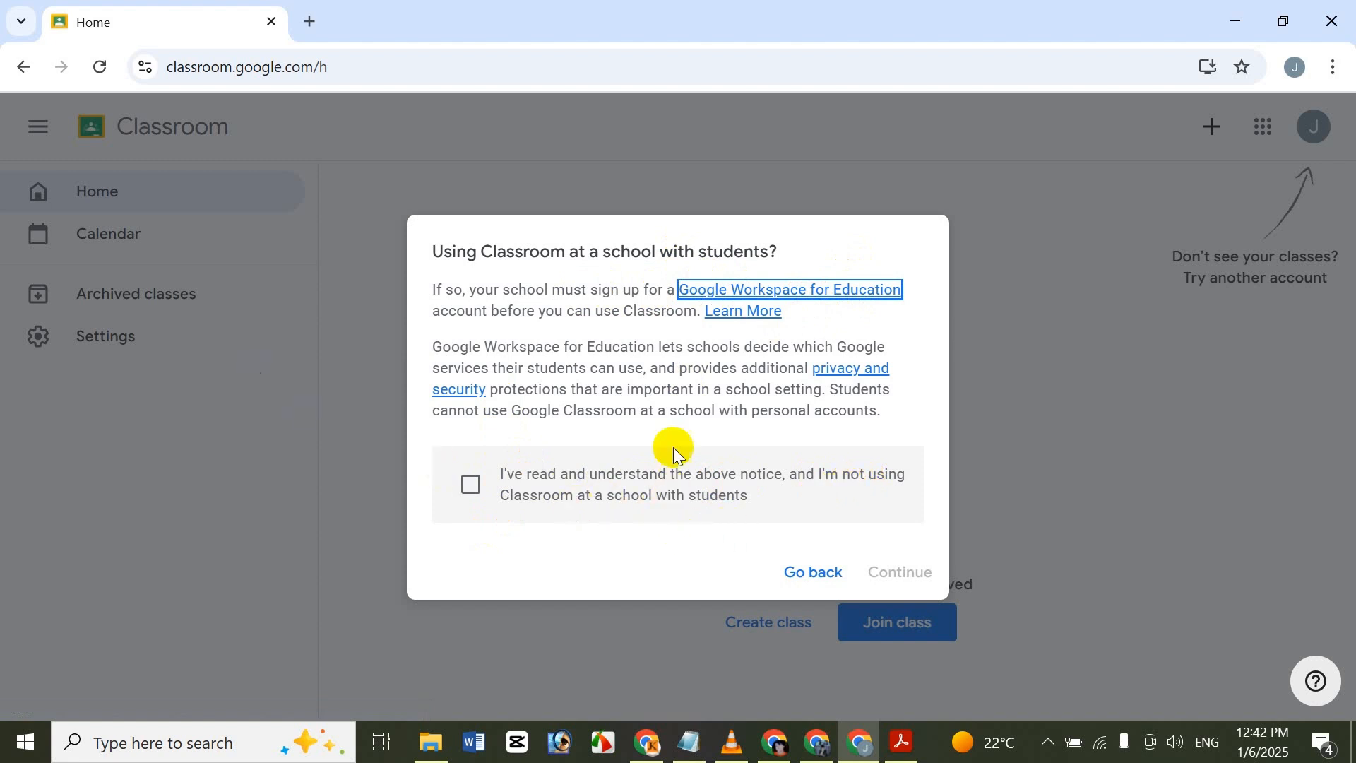
left_click(472, 483)
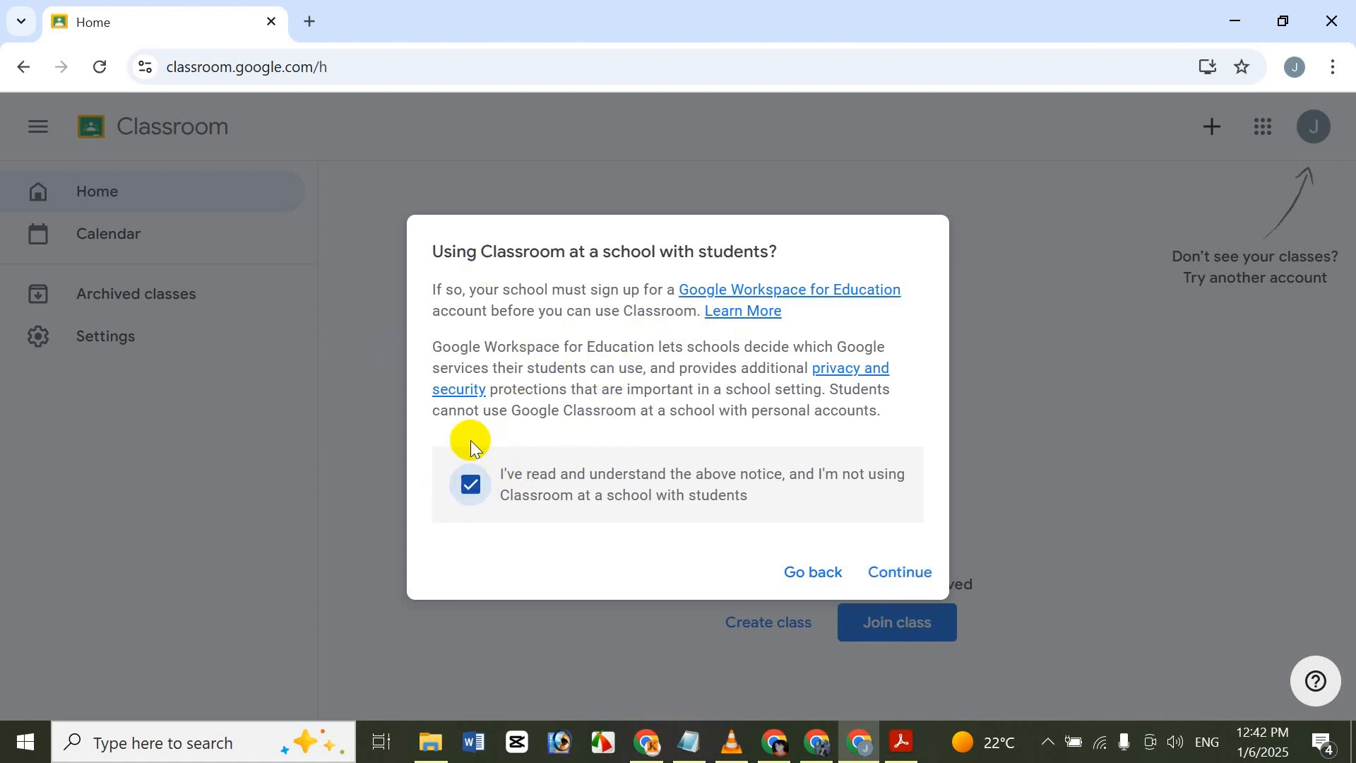
left_click(919, 572)
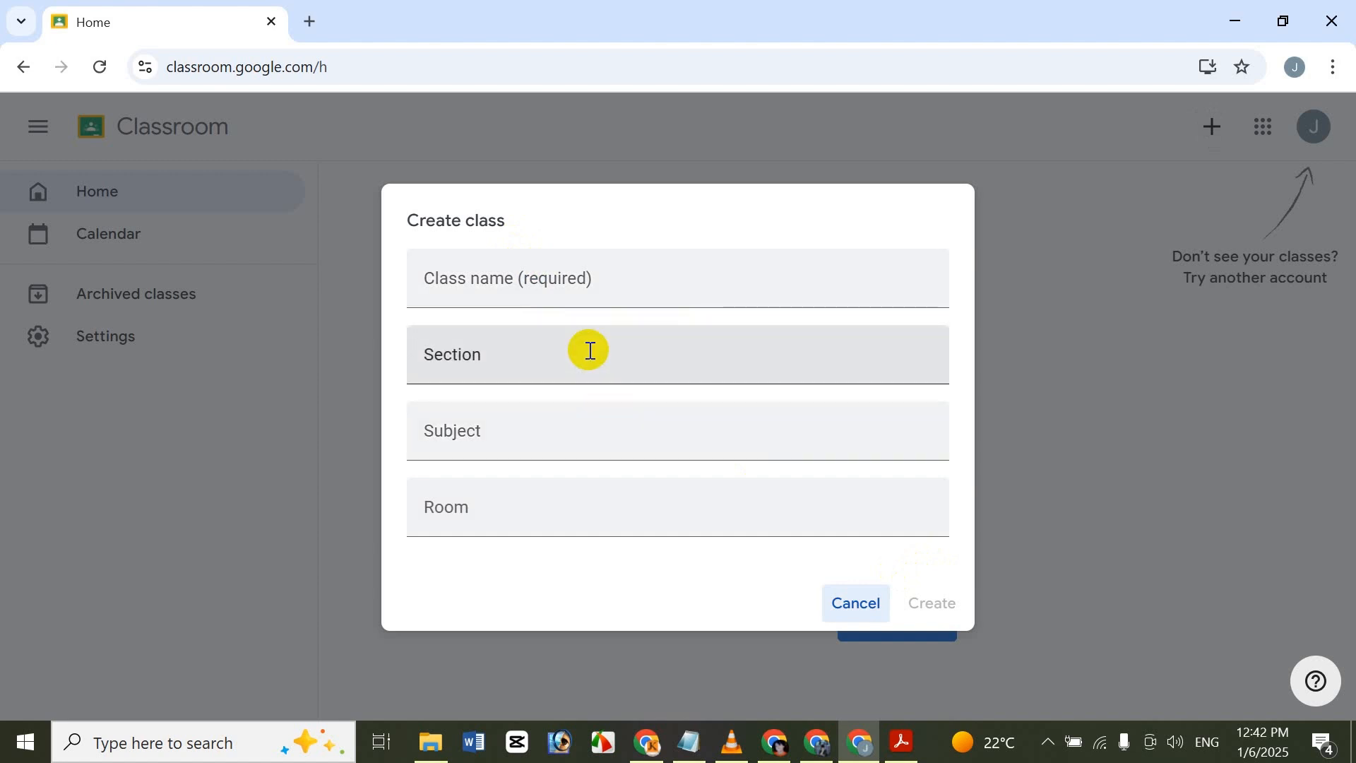
Enter "Class 01" as the name of the new class.
left_click(585, 292)
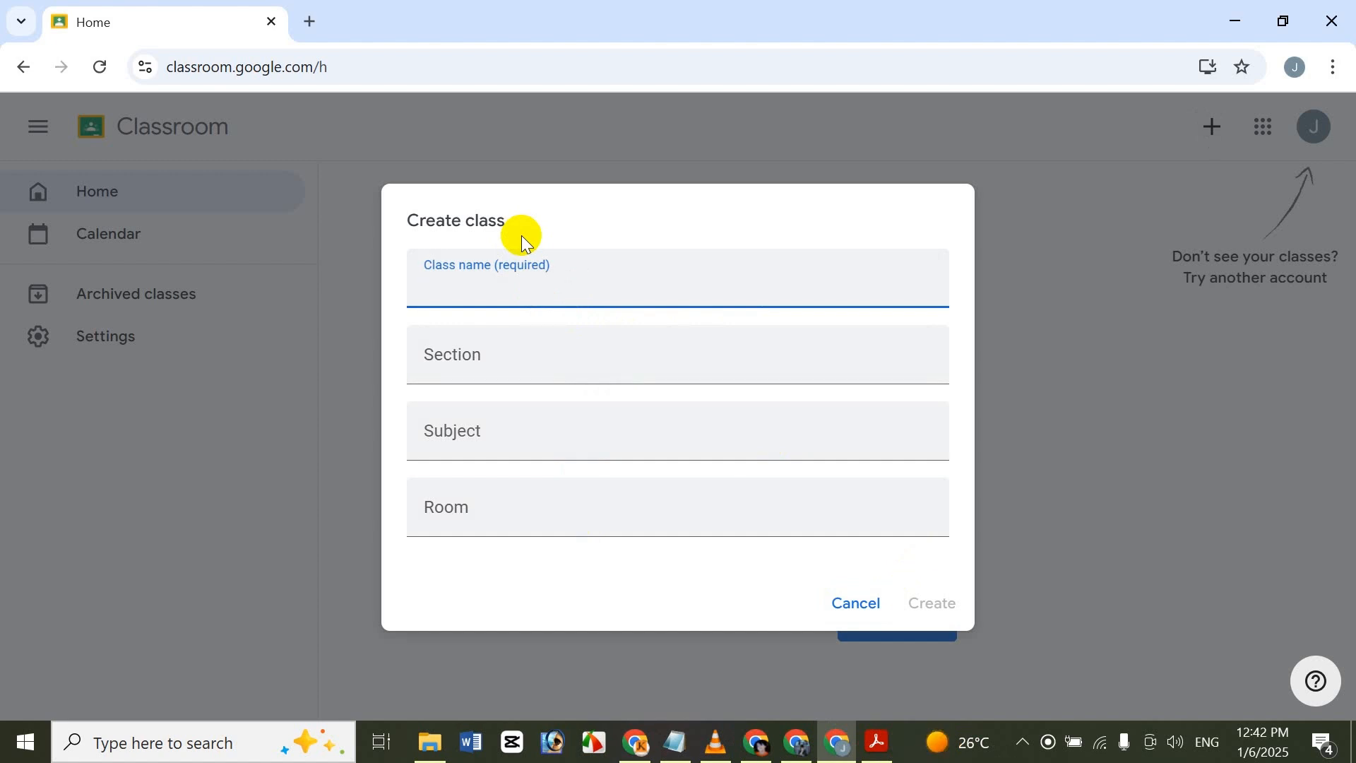
type("Class 01")
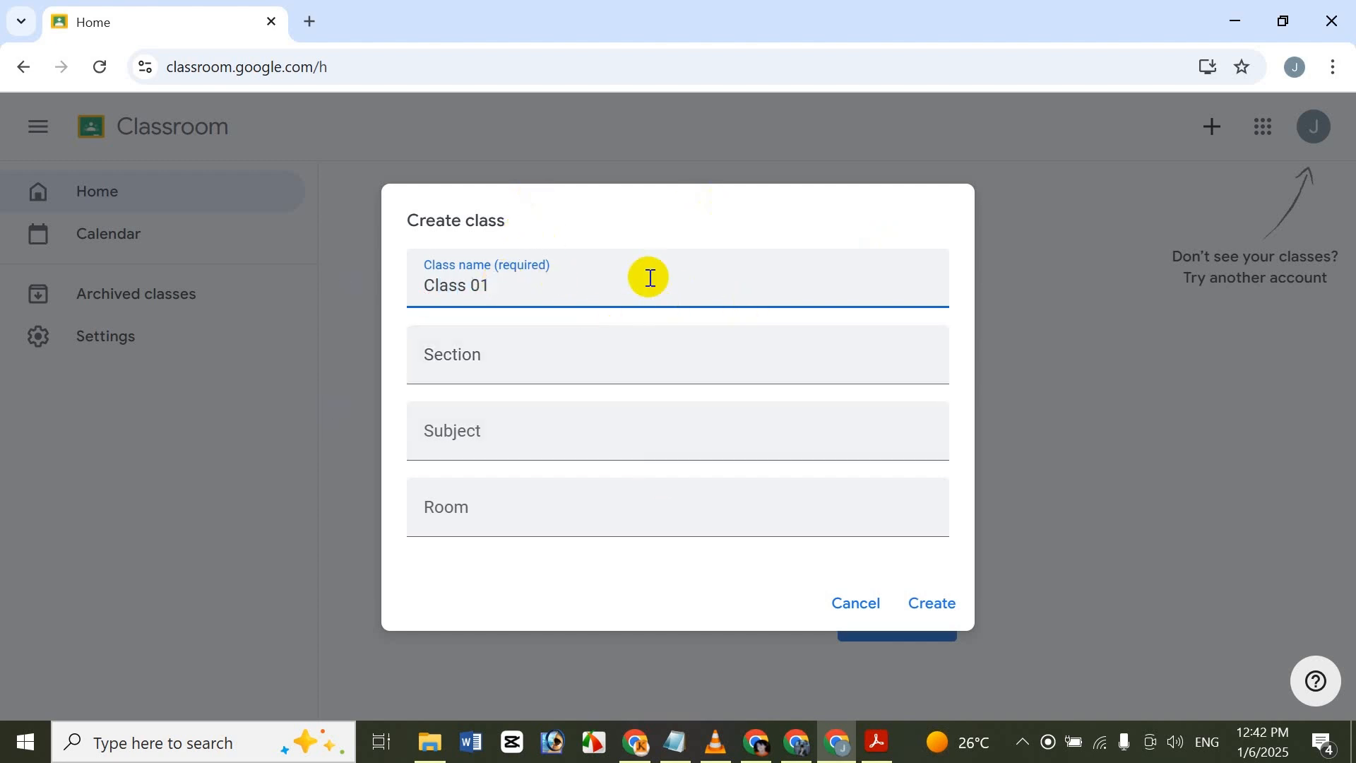
key("BackSpace")
type("1")
key("Tab")
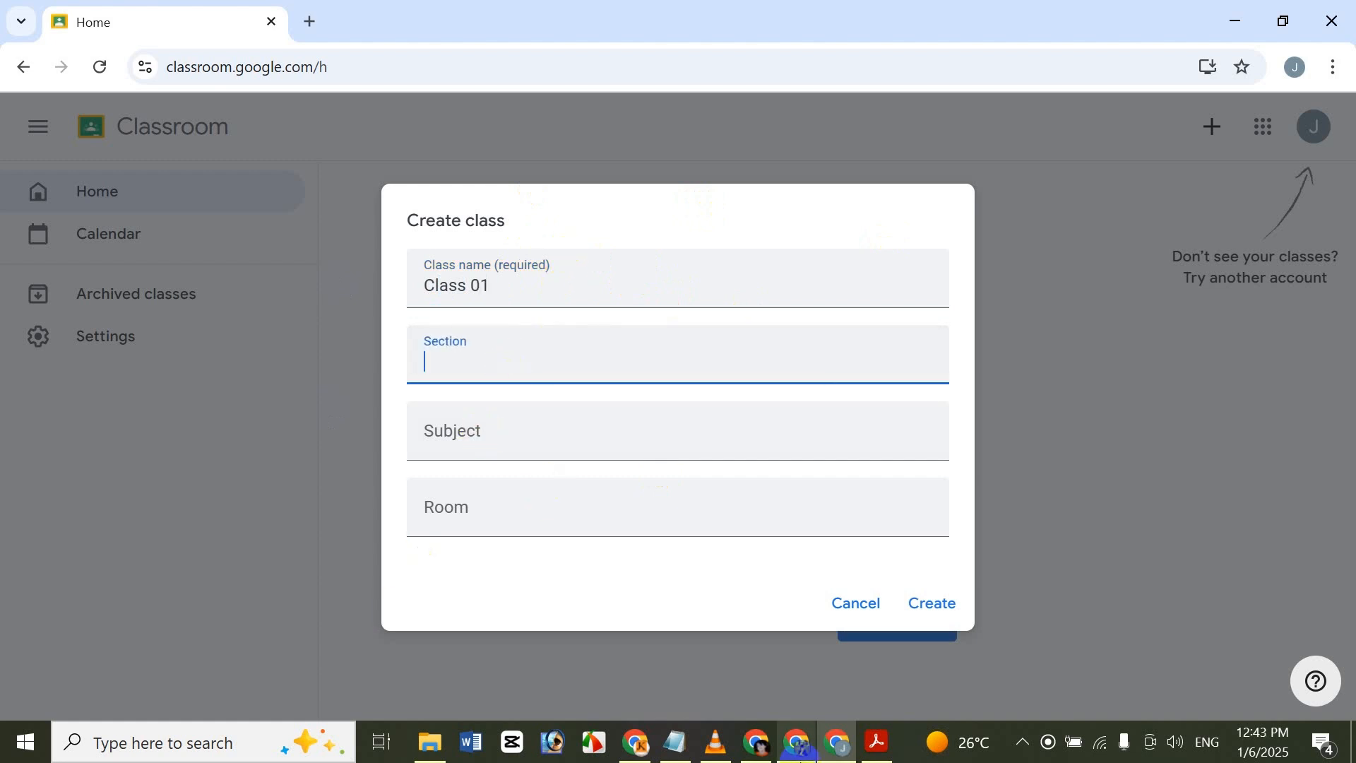
Set the section to A, the subject to Math and the room to 001, and create the class.
mouse_move(798, 758)
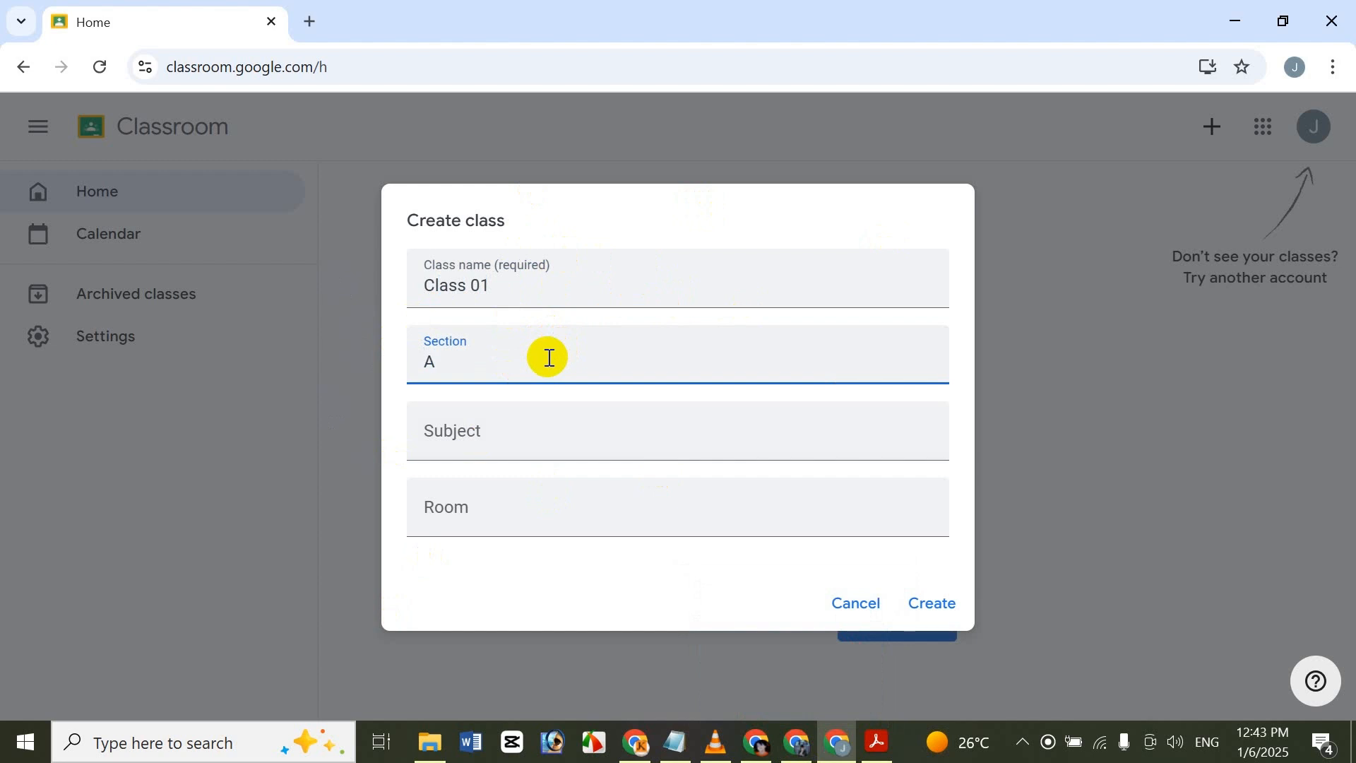
type("A")
left_click(537, 445)
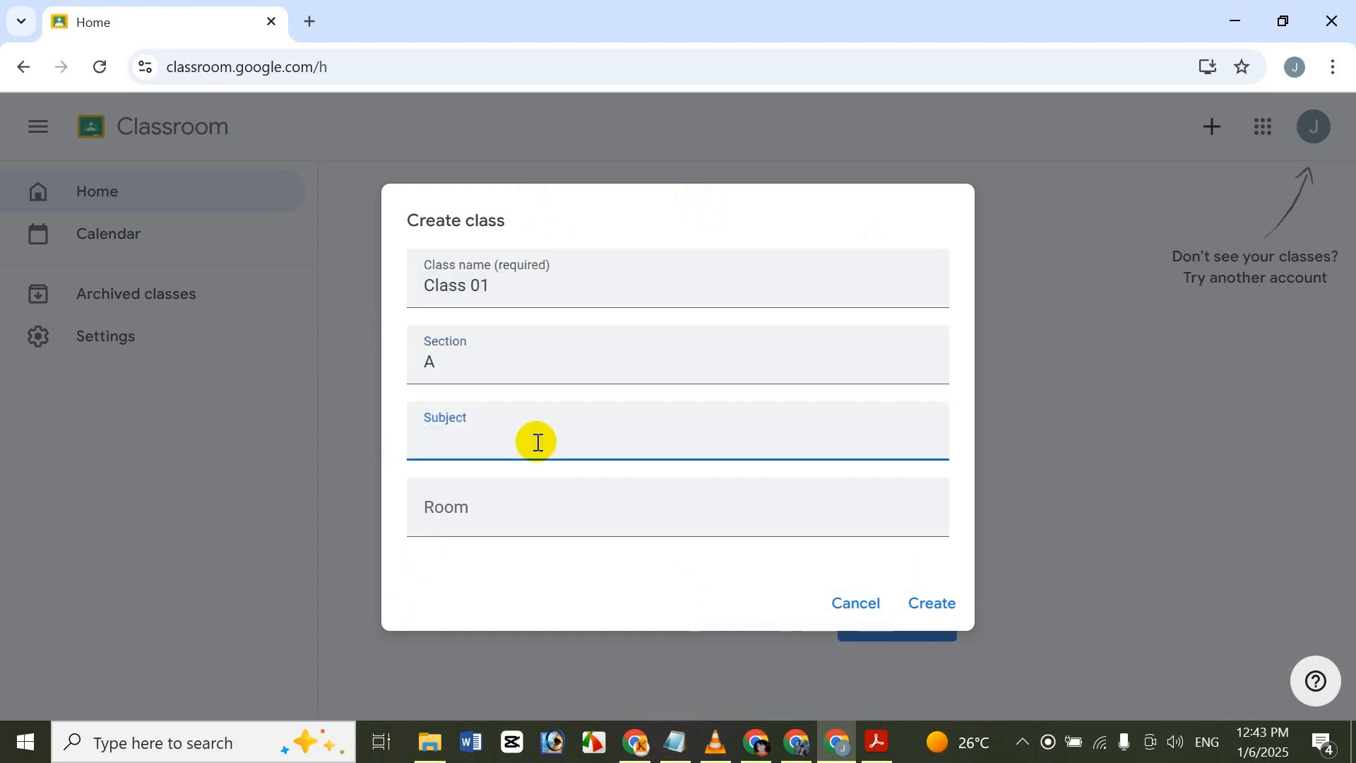
type("Math")
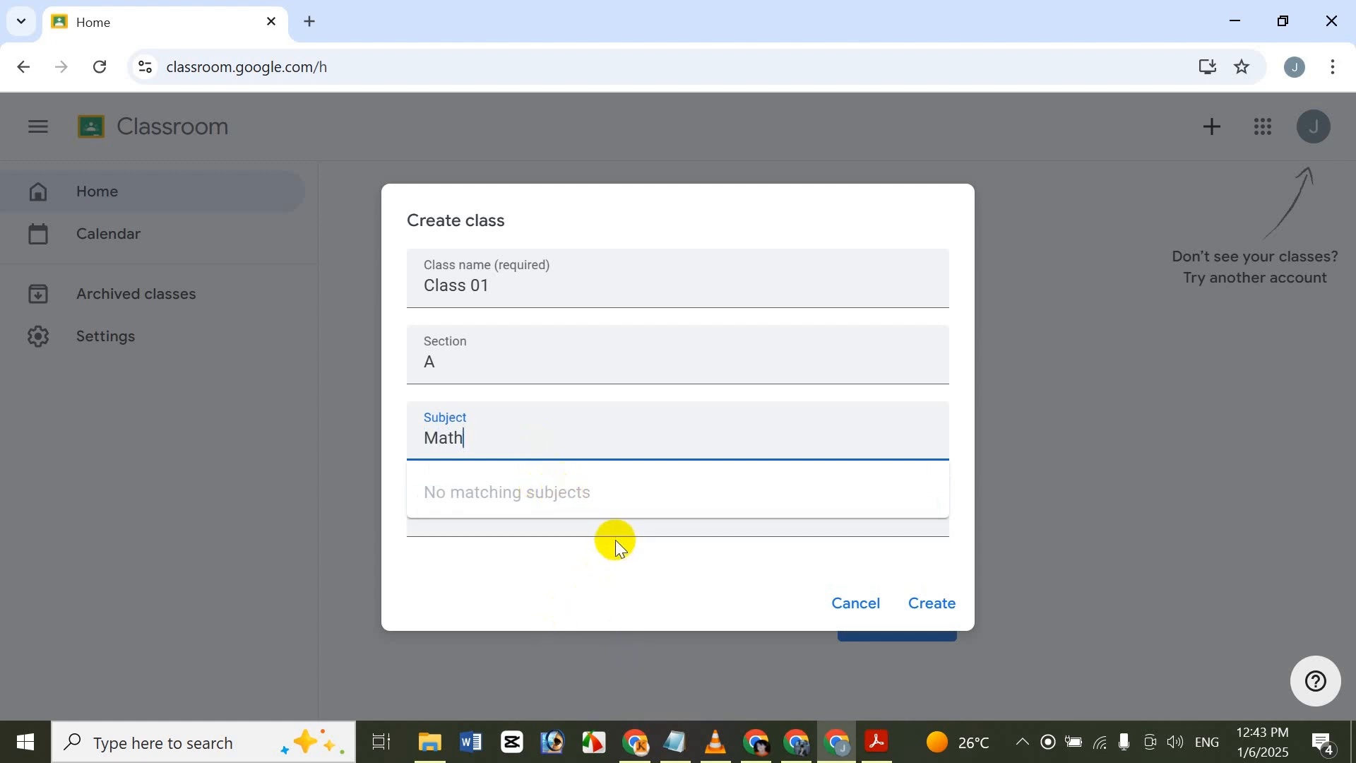
key("Tab")
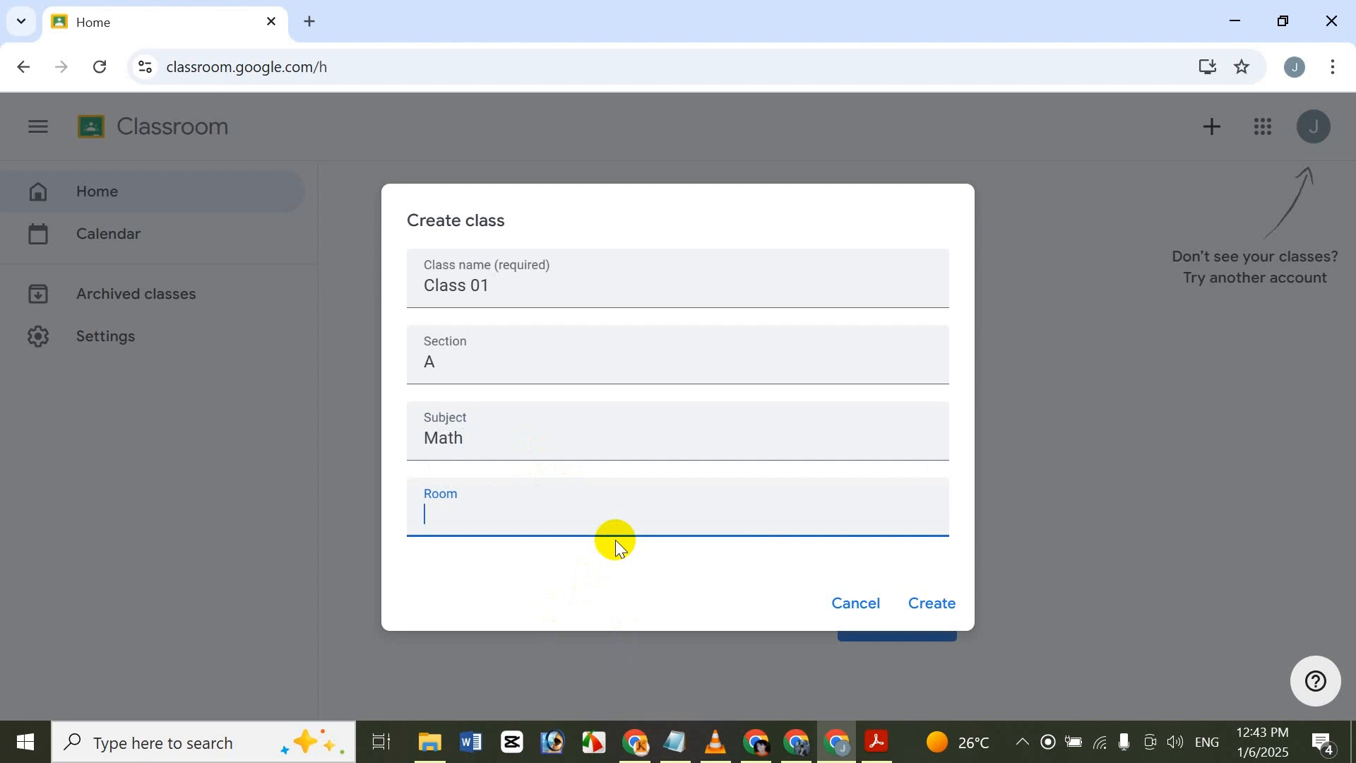
type("001")
left_click(942, 600)
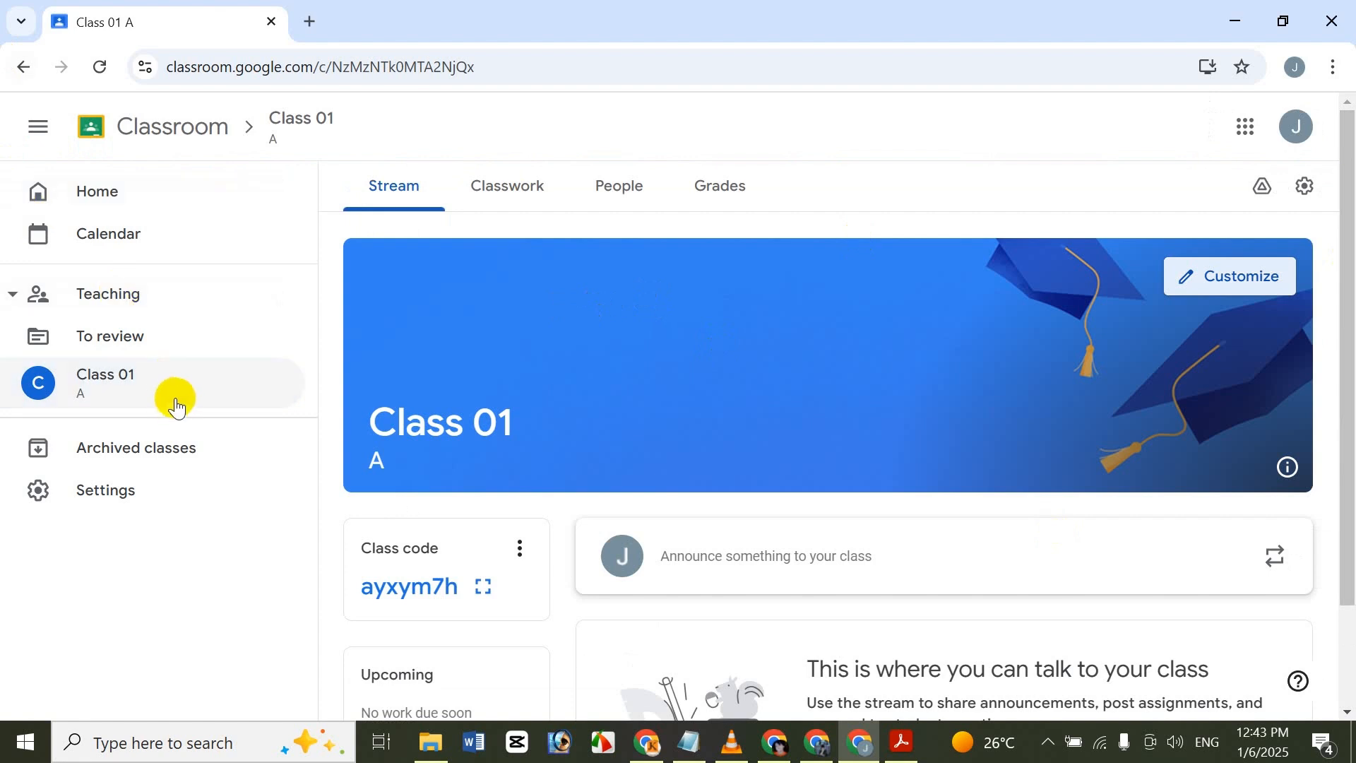
Look over the new class's Stream page and its Classwork page.
left_click_drag(1351, 359, 1347, 274)
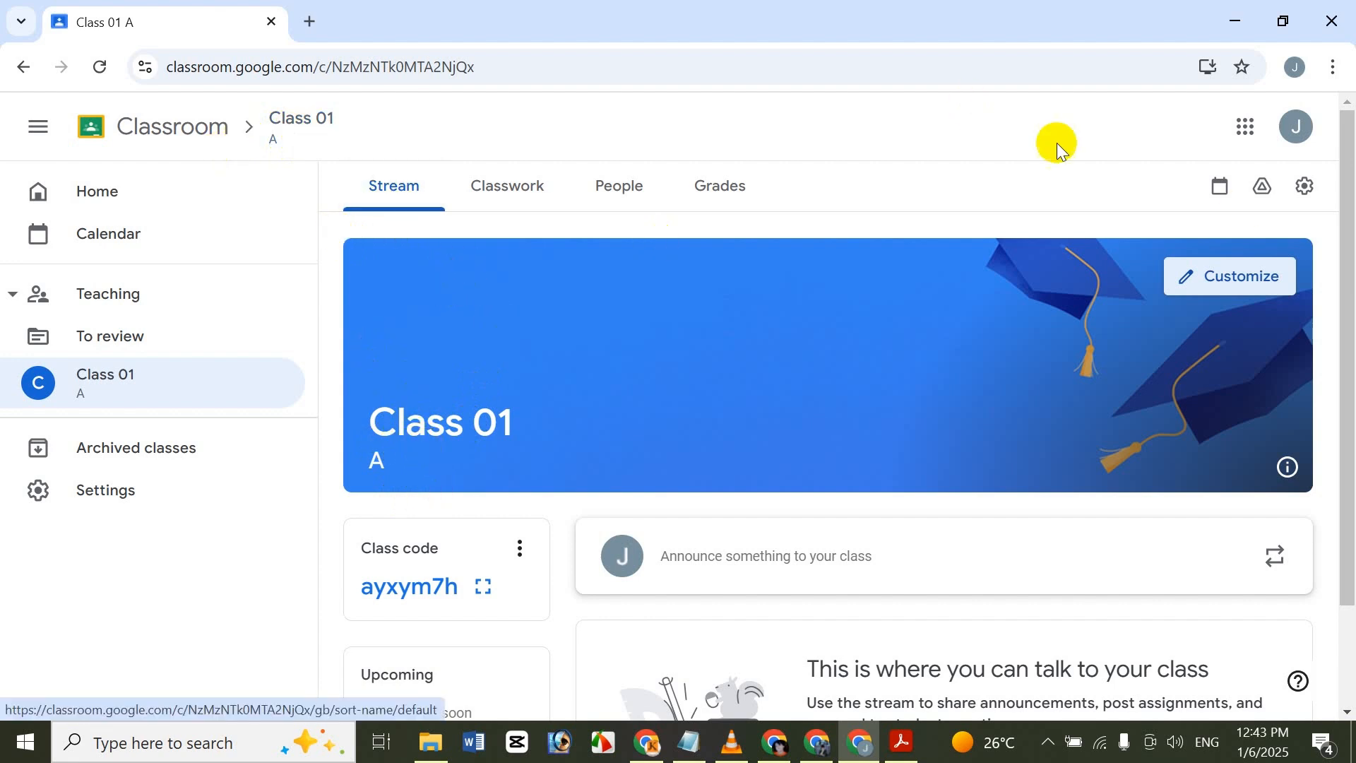
mouse_move(1351, 244)
left_mouse_down()
mouse_move(1311, 414)
mouse_move(1345, 248)
left_mouse_up()
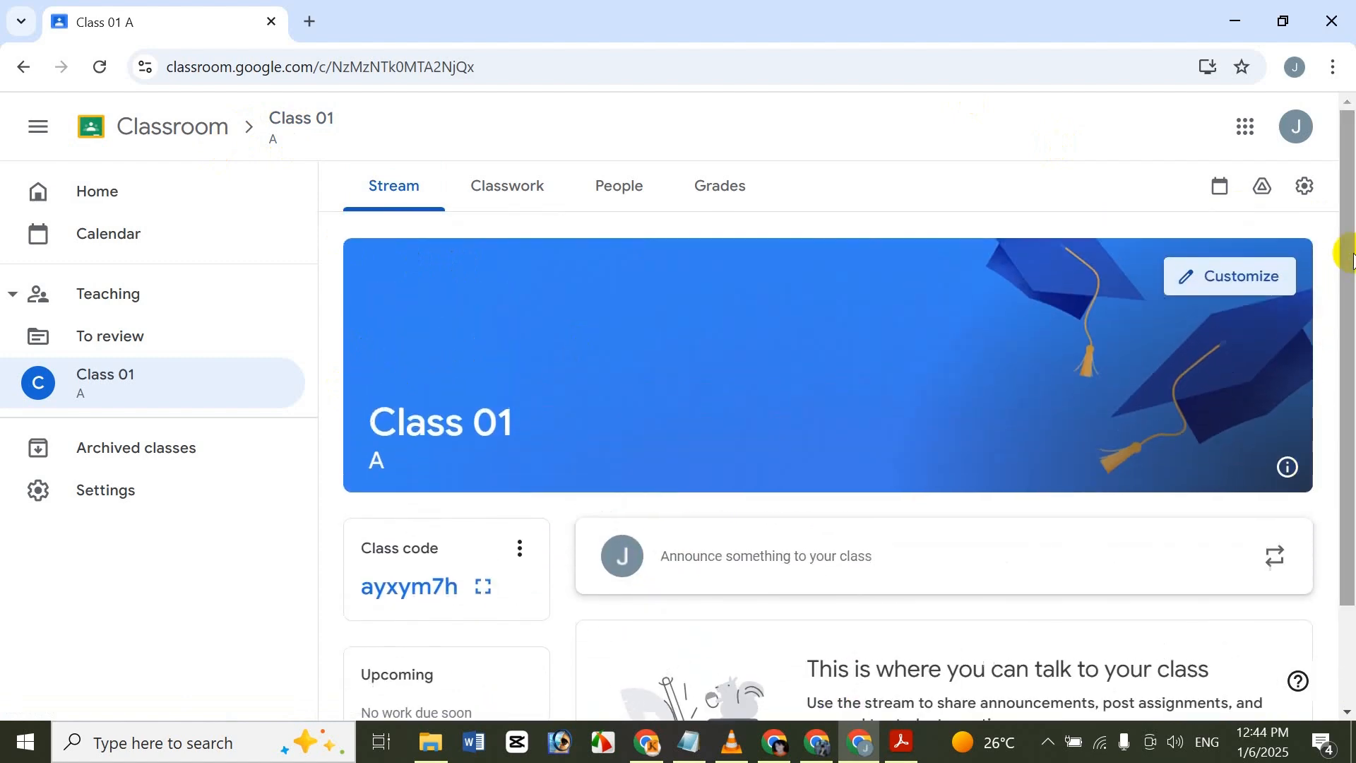
left_click(559, 214)
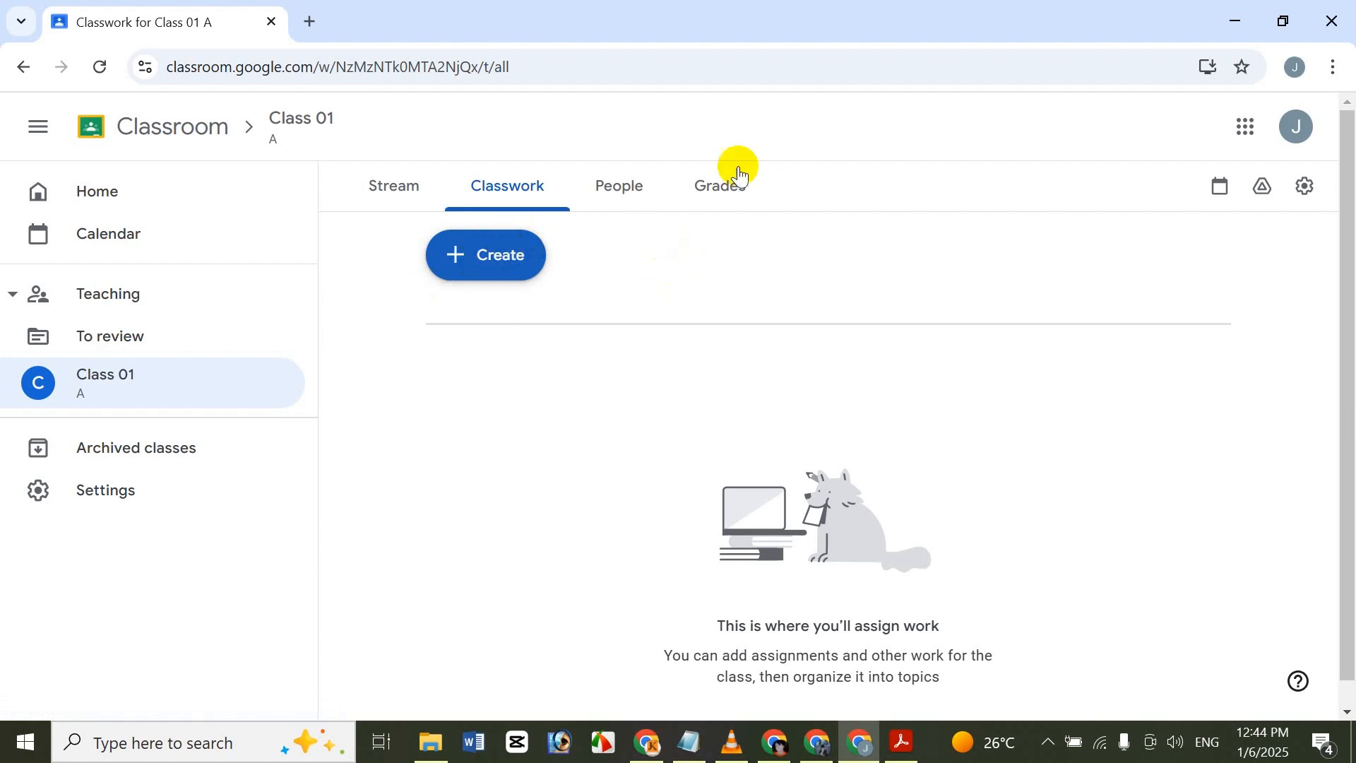
Show the class's People page and view the teacher invitation form, closing it without inviting anyone.
left_click(652, 188)
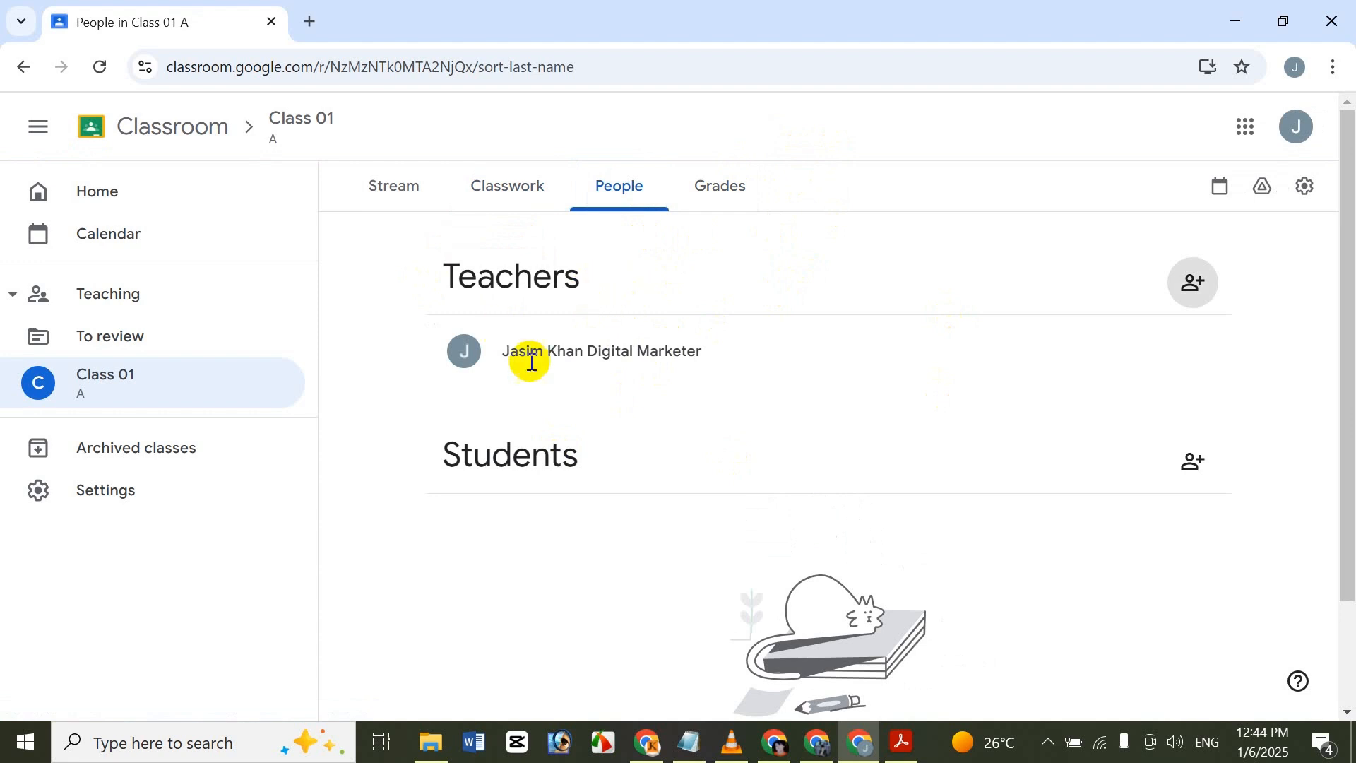
left_click(1195, 277)
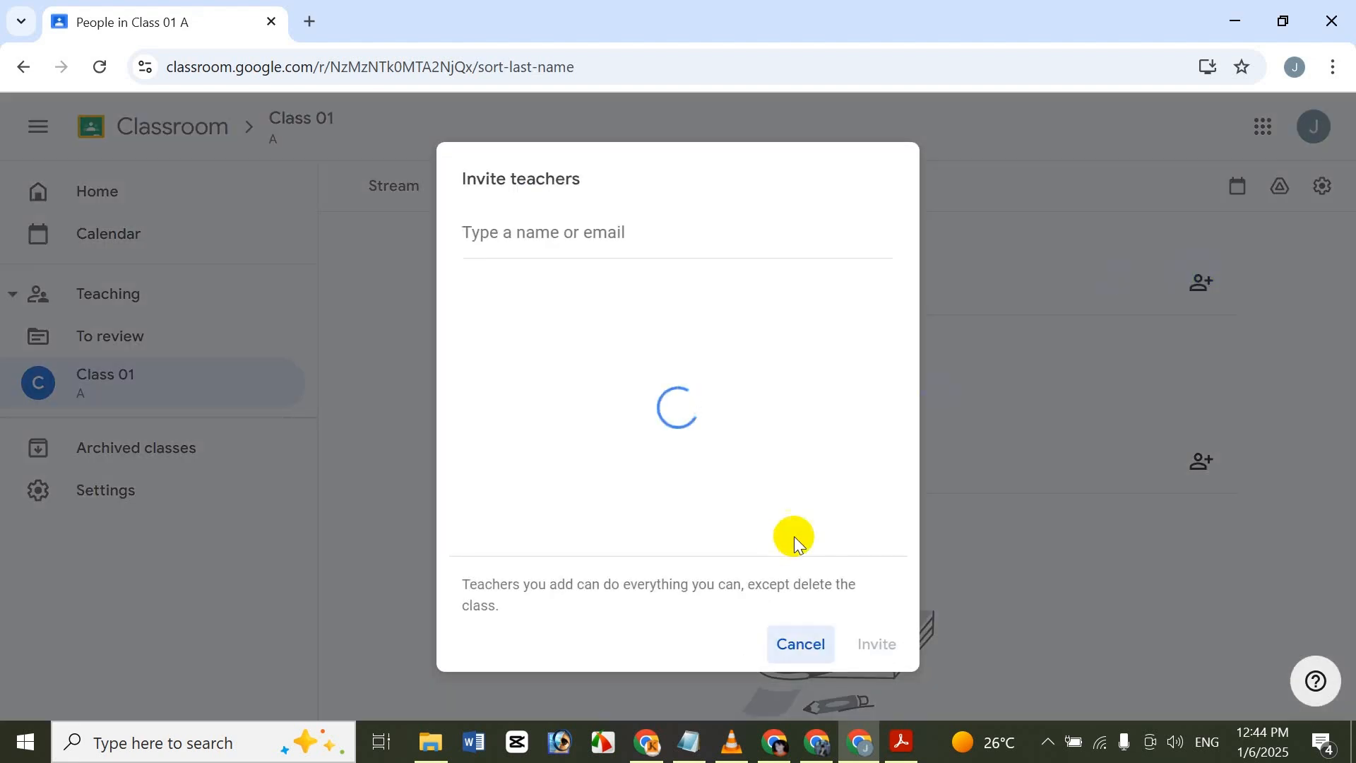
left_click(806, 643)
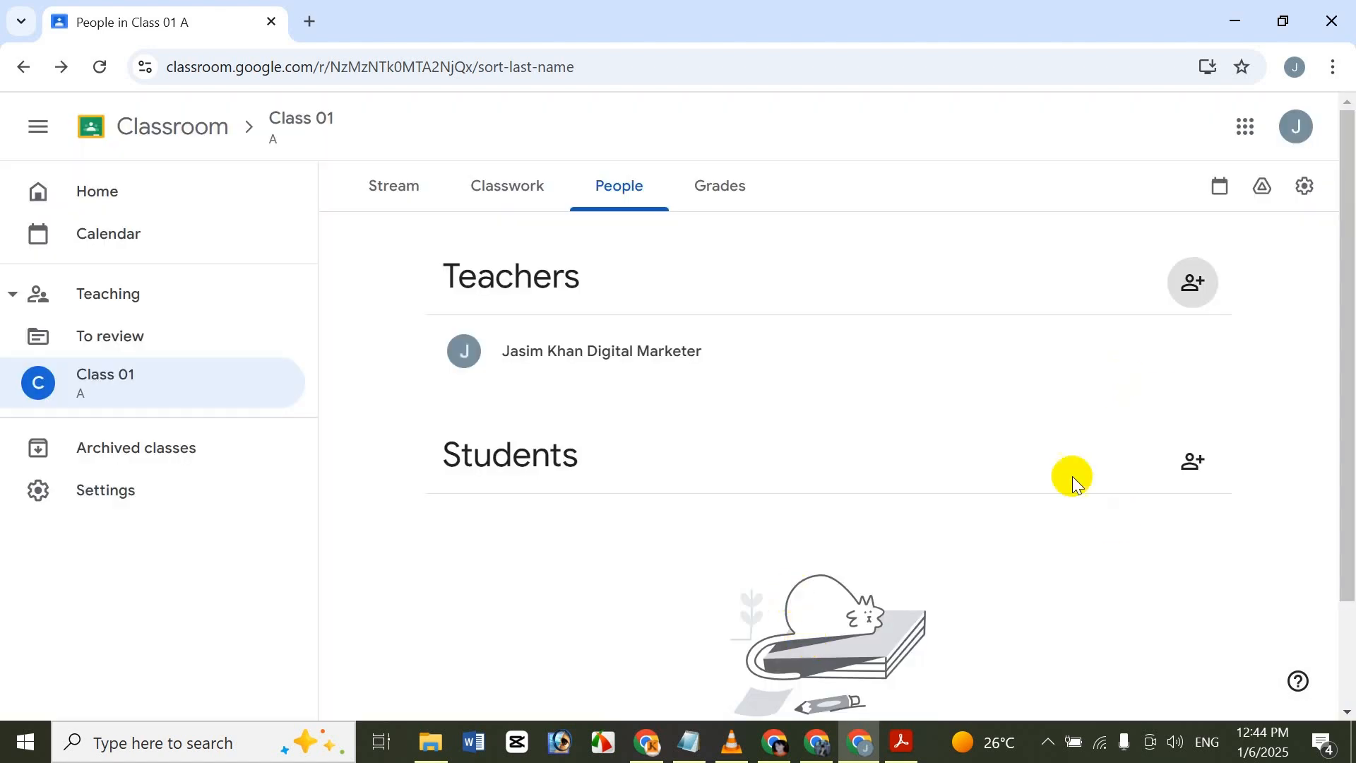
View the student invitation form, closing it without inviting anyone, and show the class's Grades page.
left_click_drag(1347, 327, 1342, 396)
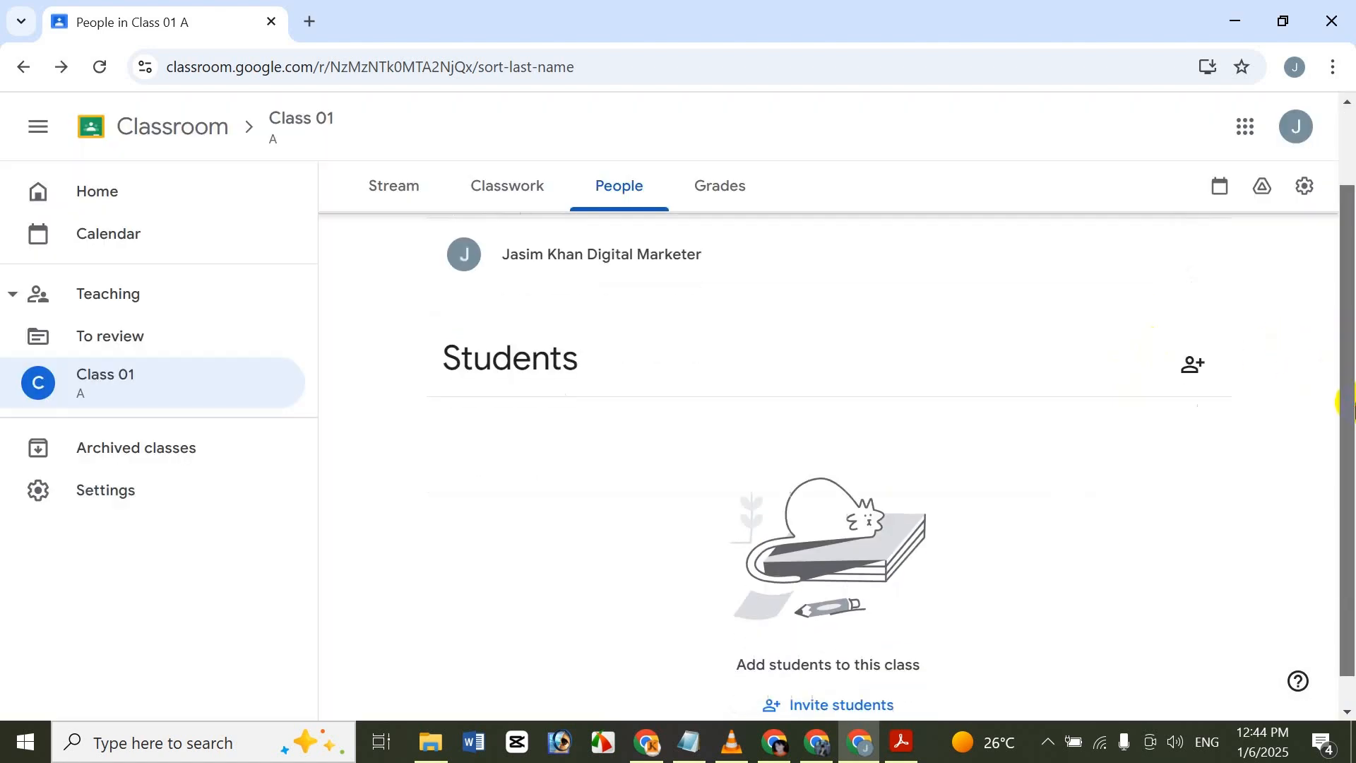
left_click(1193, 366)
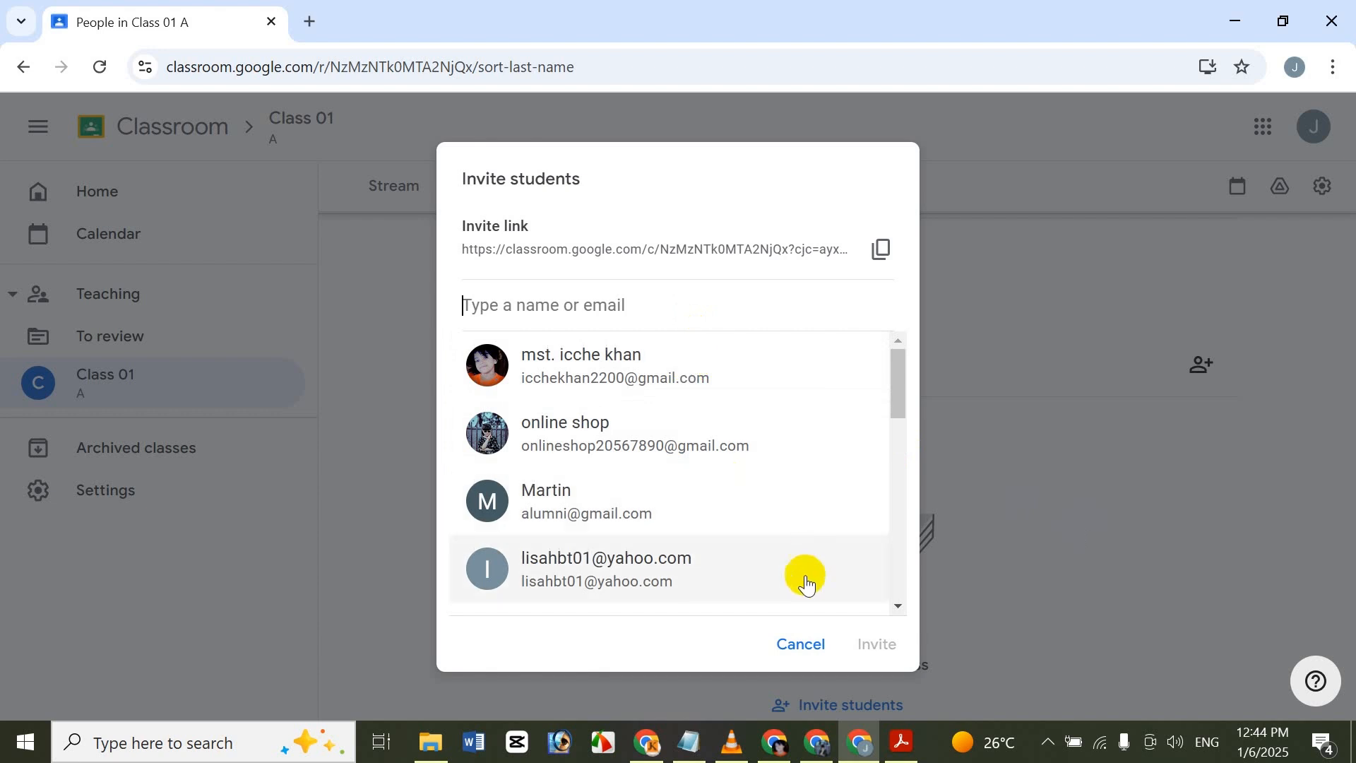
left_click(798, 643)
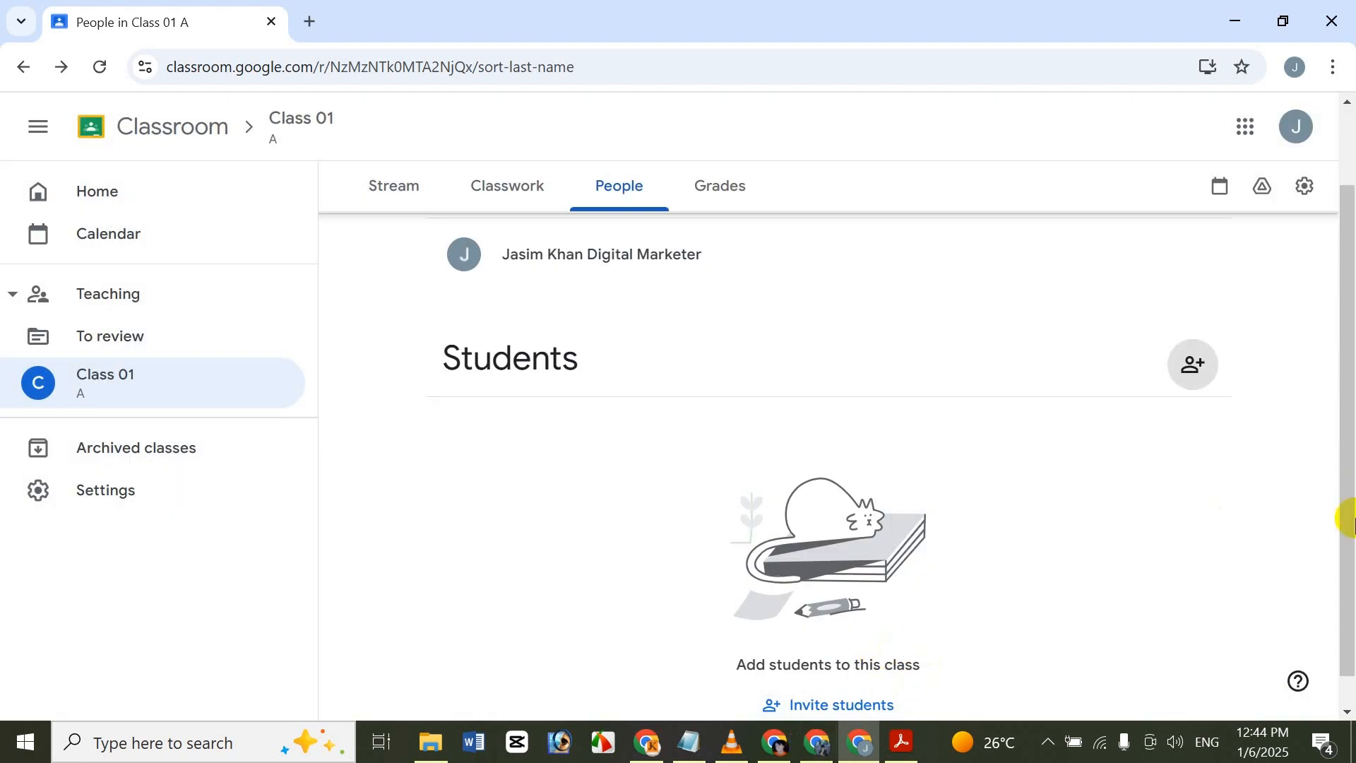
left_click_drag(1348, 515, 1346, 441)
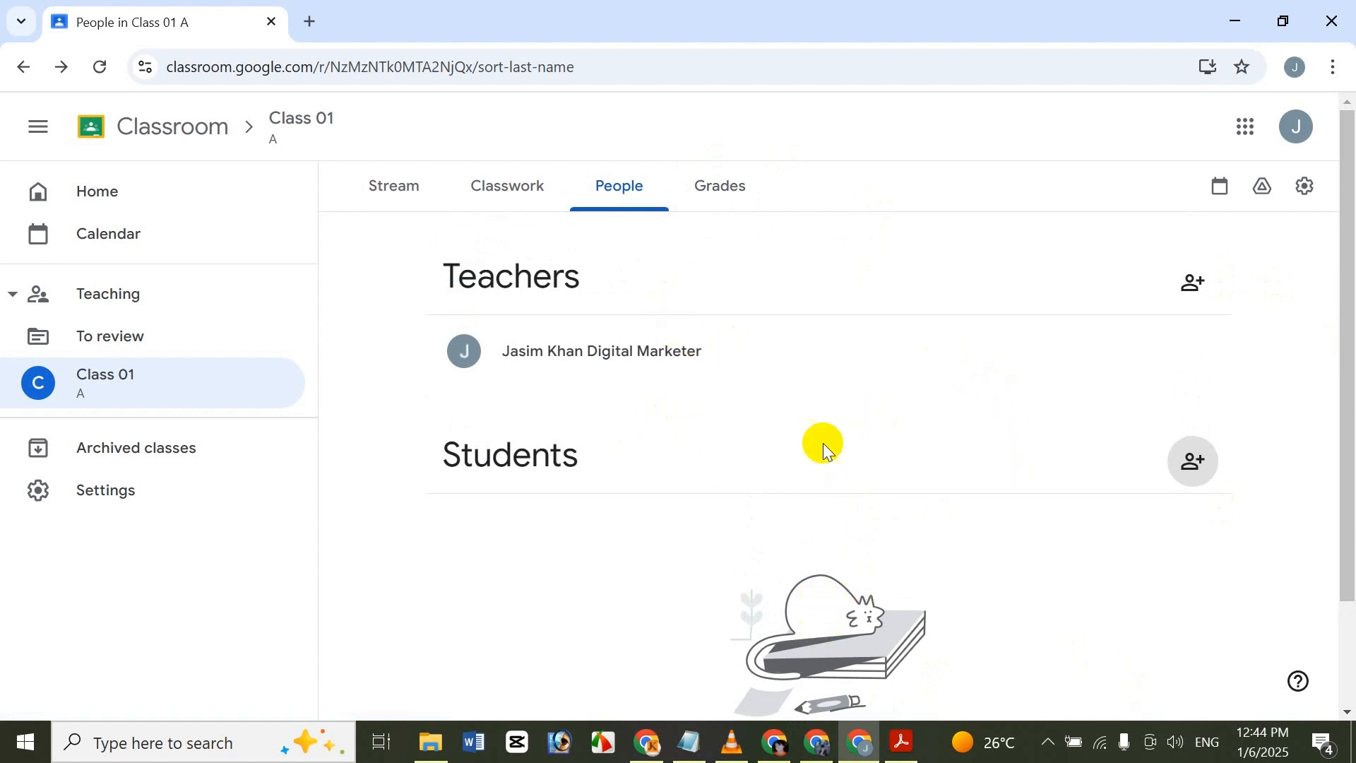
left_click(727, 194)
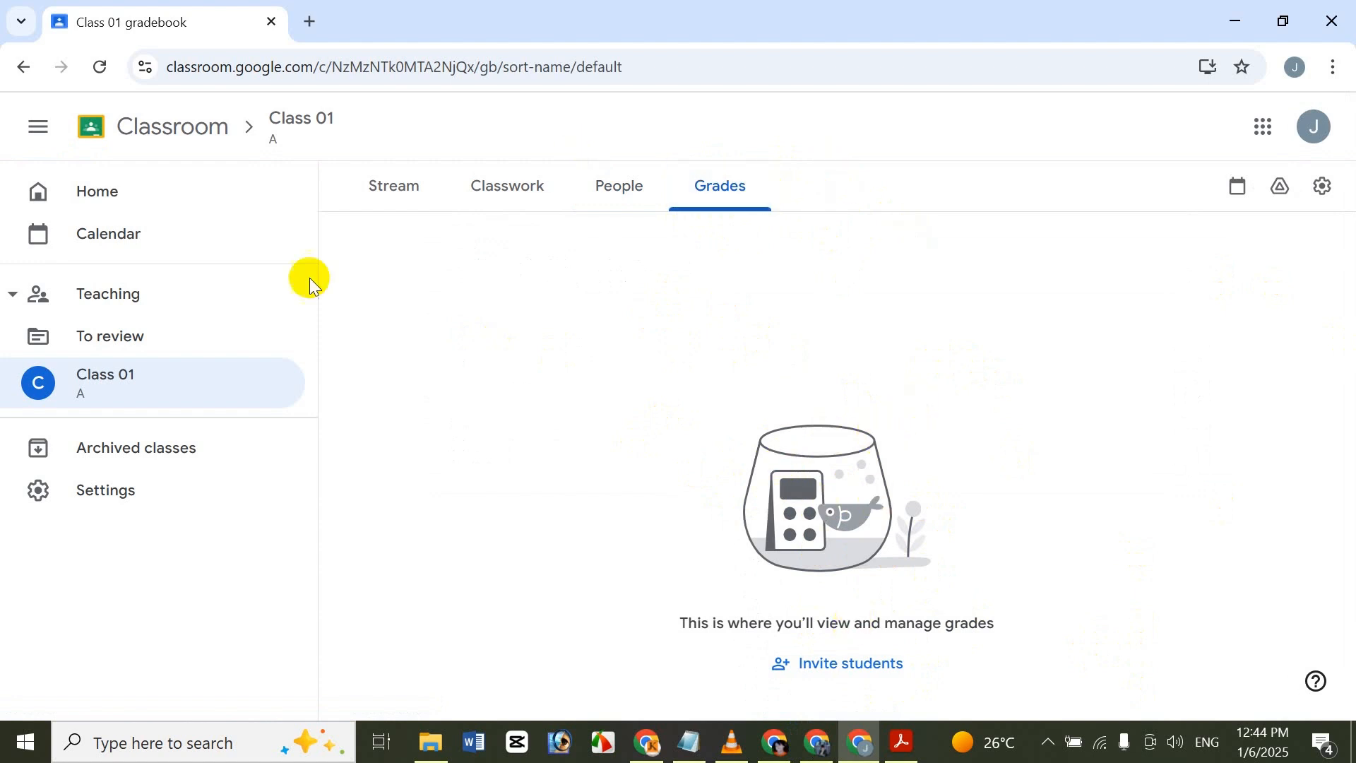
Look over the Home, Calendar and Archived classes pages, and return to the Stream page of the active Class 01.
left_click(407, 185)
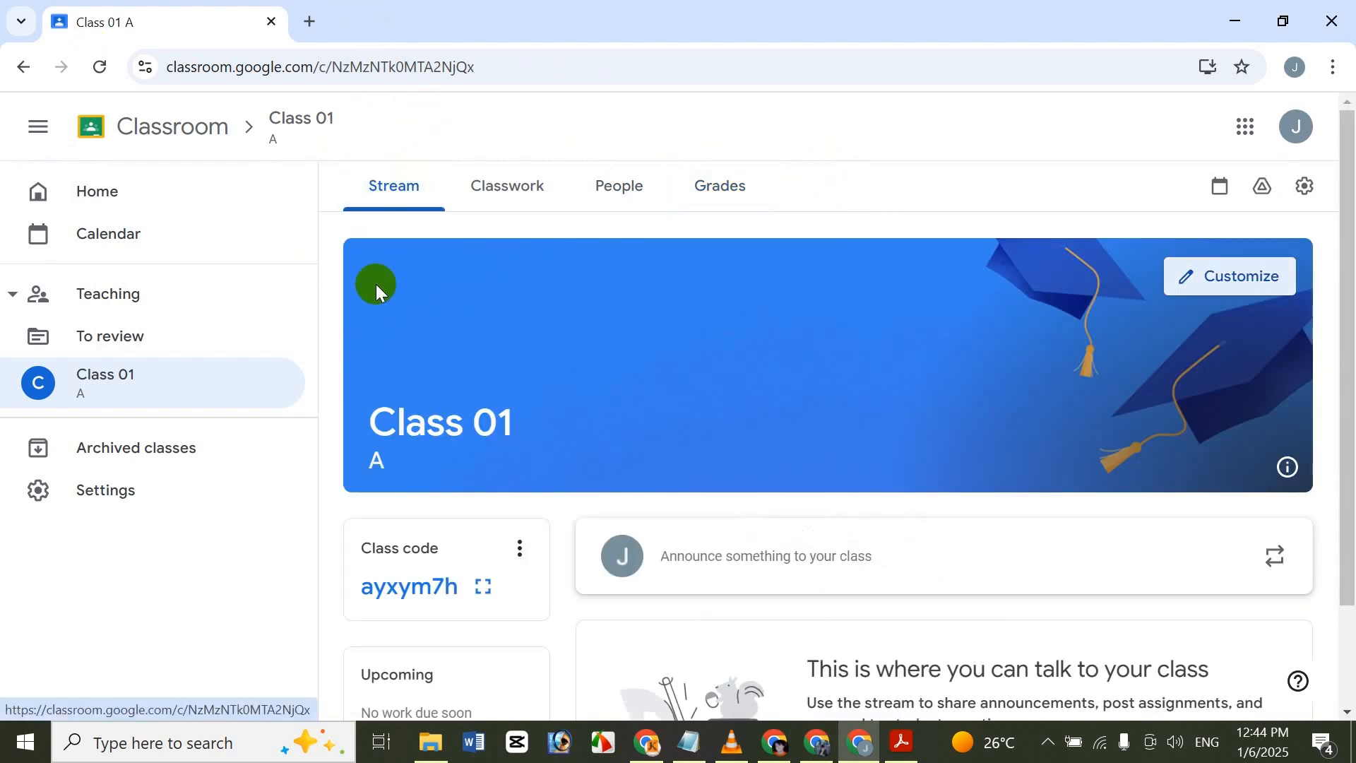
left_click(162, 200)
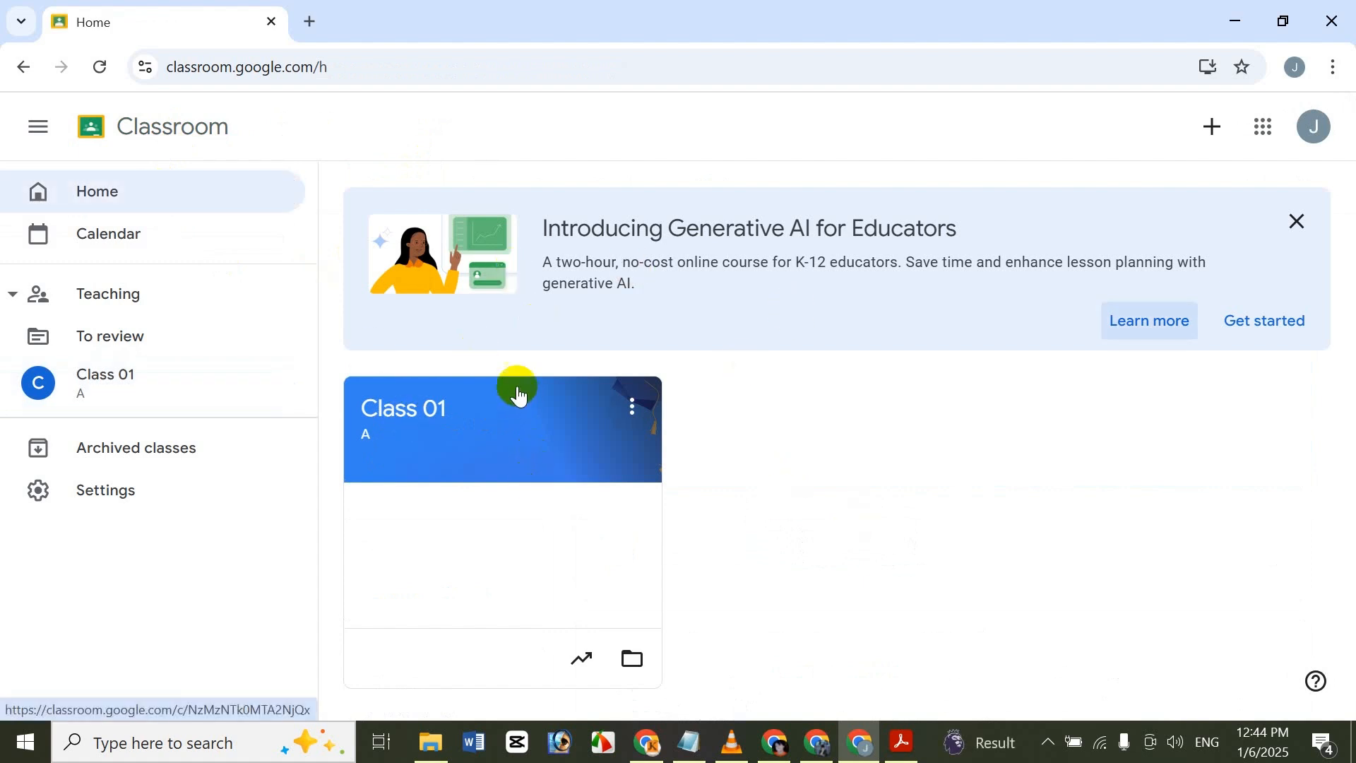
left_click(240, 255)
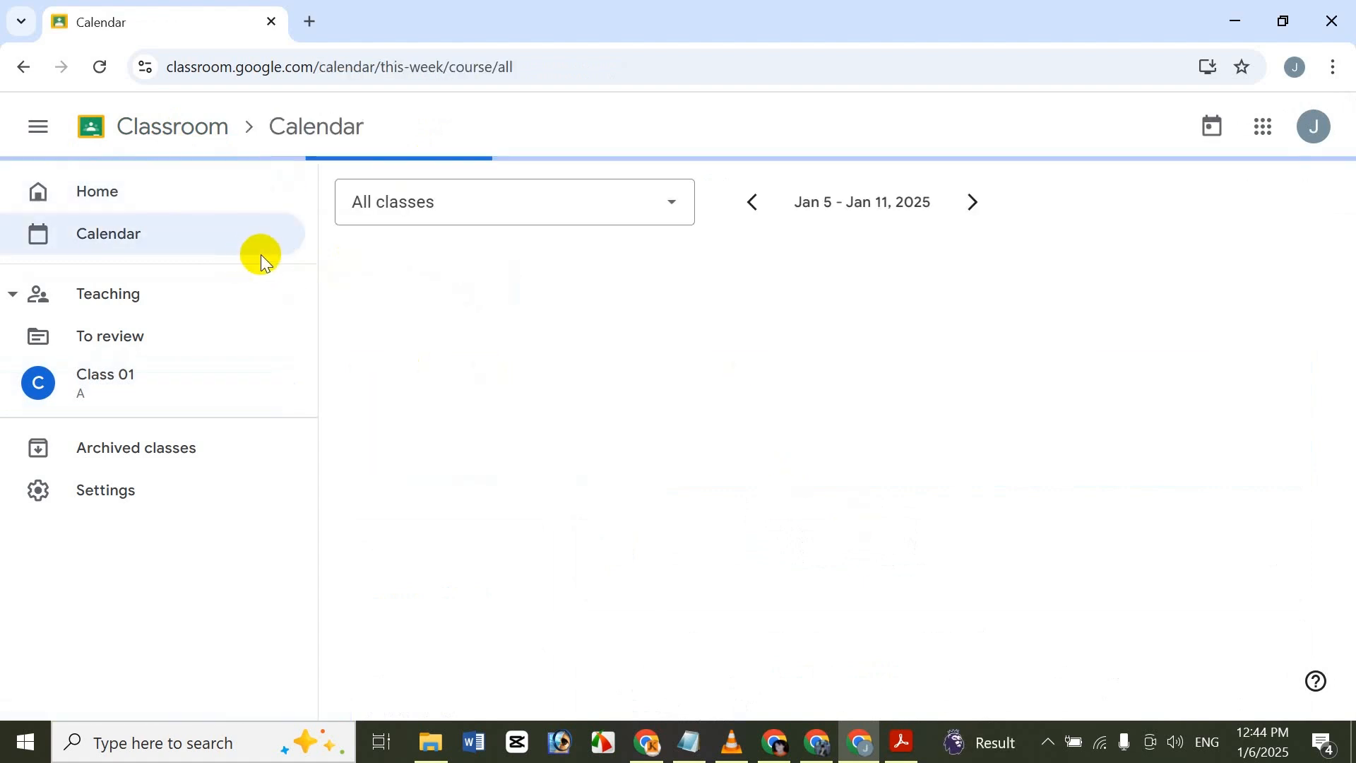
left_click(239, 292)
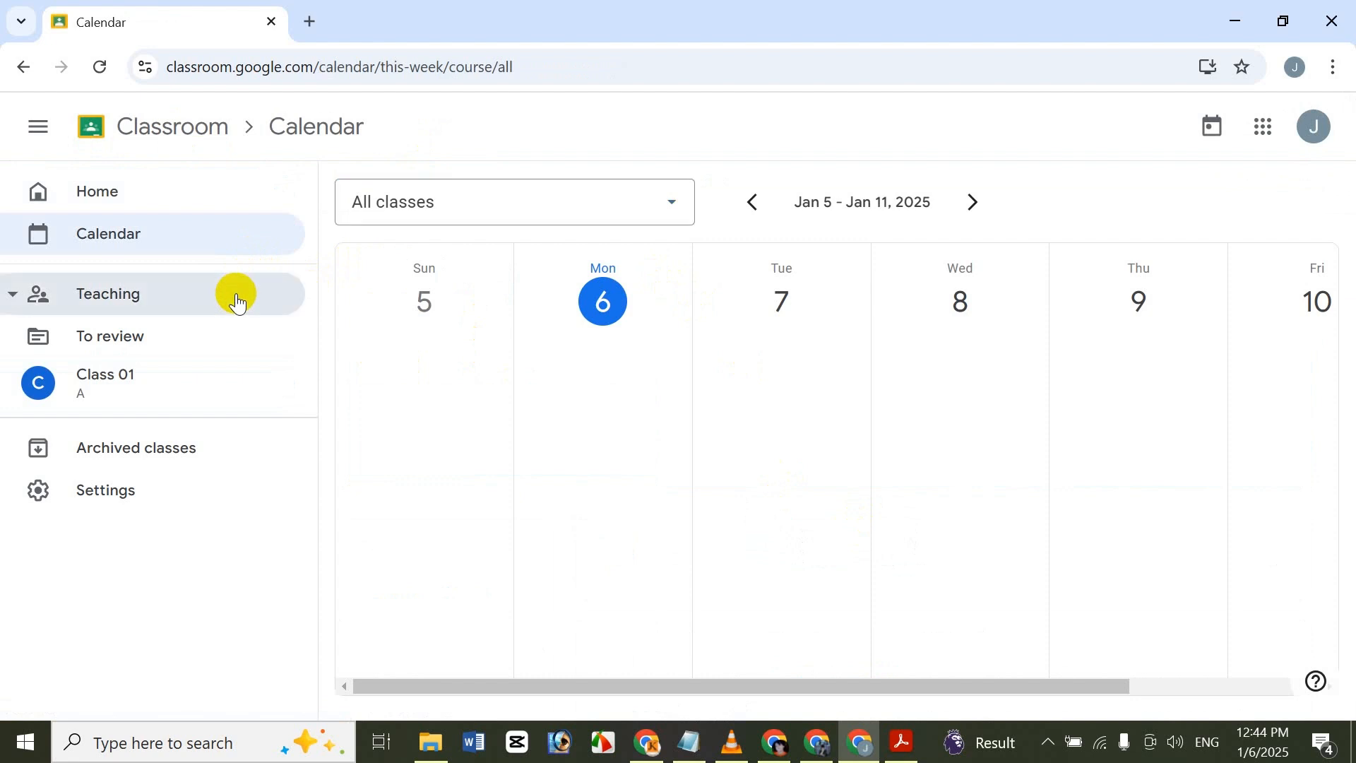
left_click(136, 295)
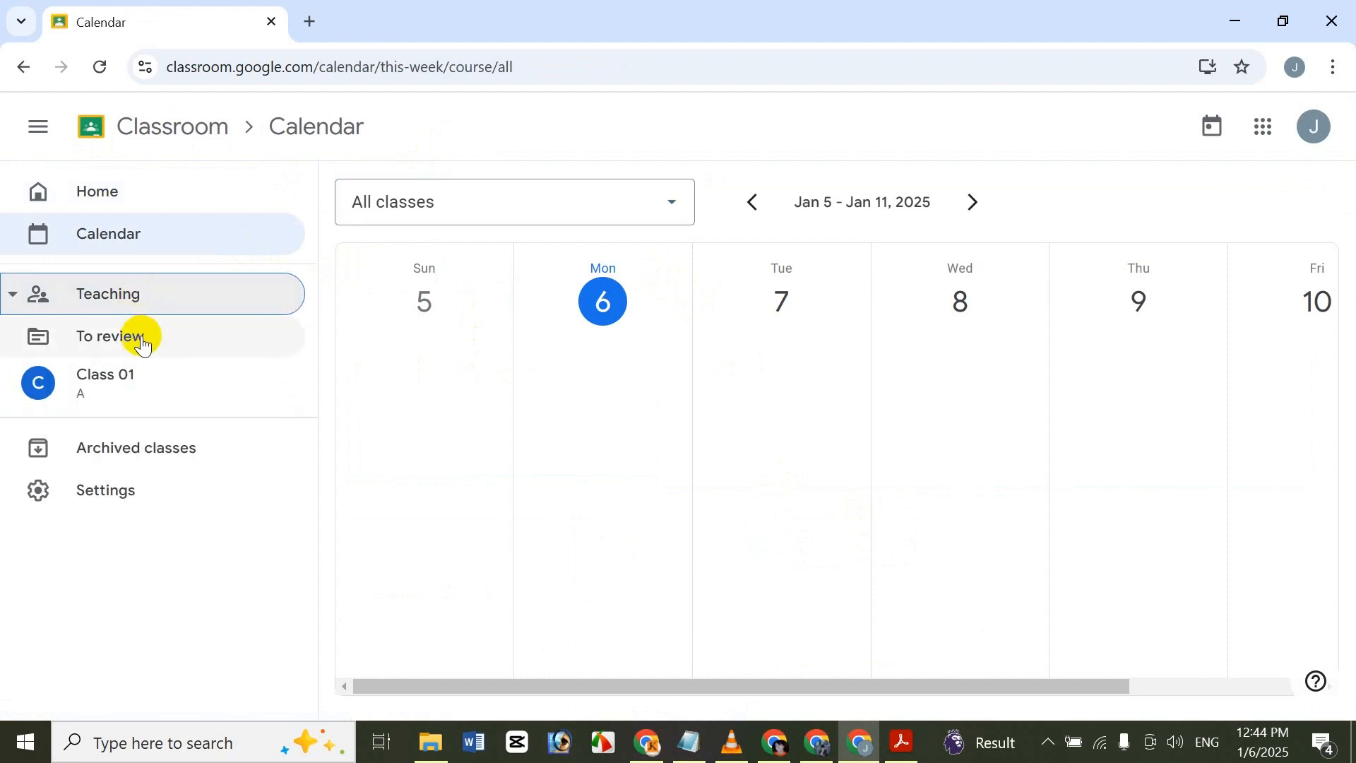
left_click(182, 461)
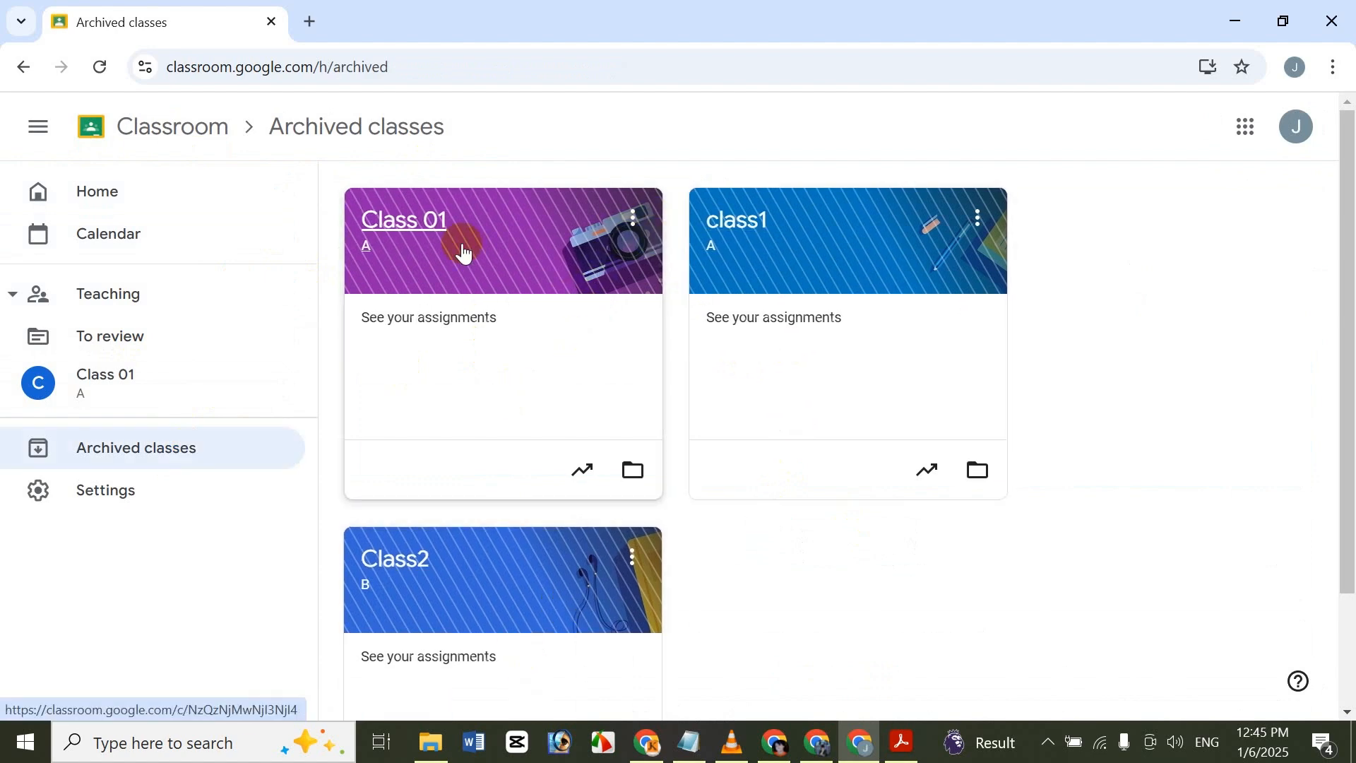
left_click(134, 379)
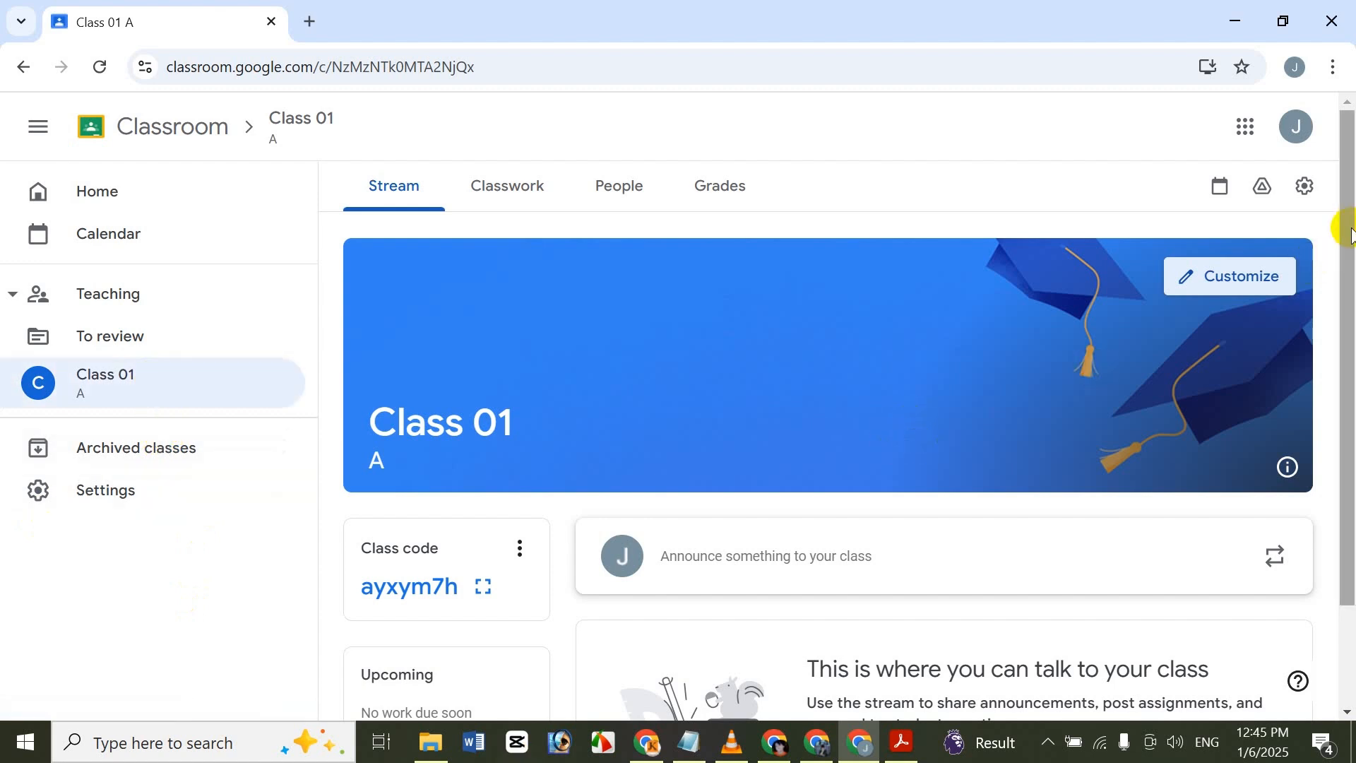
left_click_drag(1352, 169, 1352, 140)
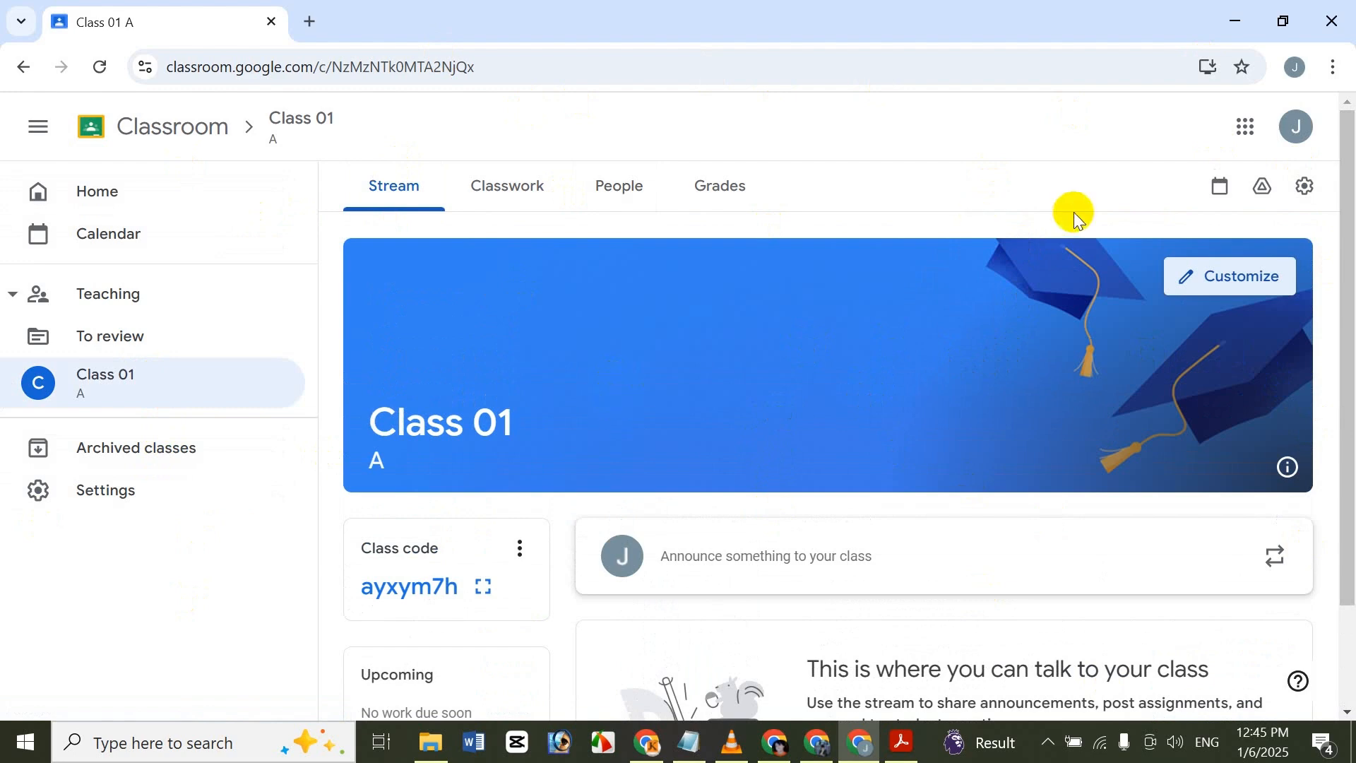
Open the class's appearance customization and view the header photo upload option, cancelling it without choosing a file.
left_click(1238, 272)
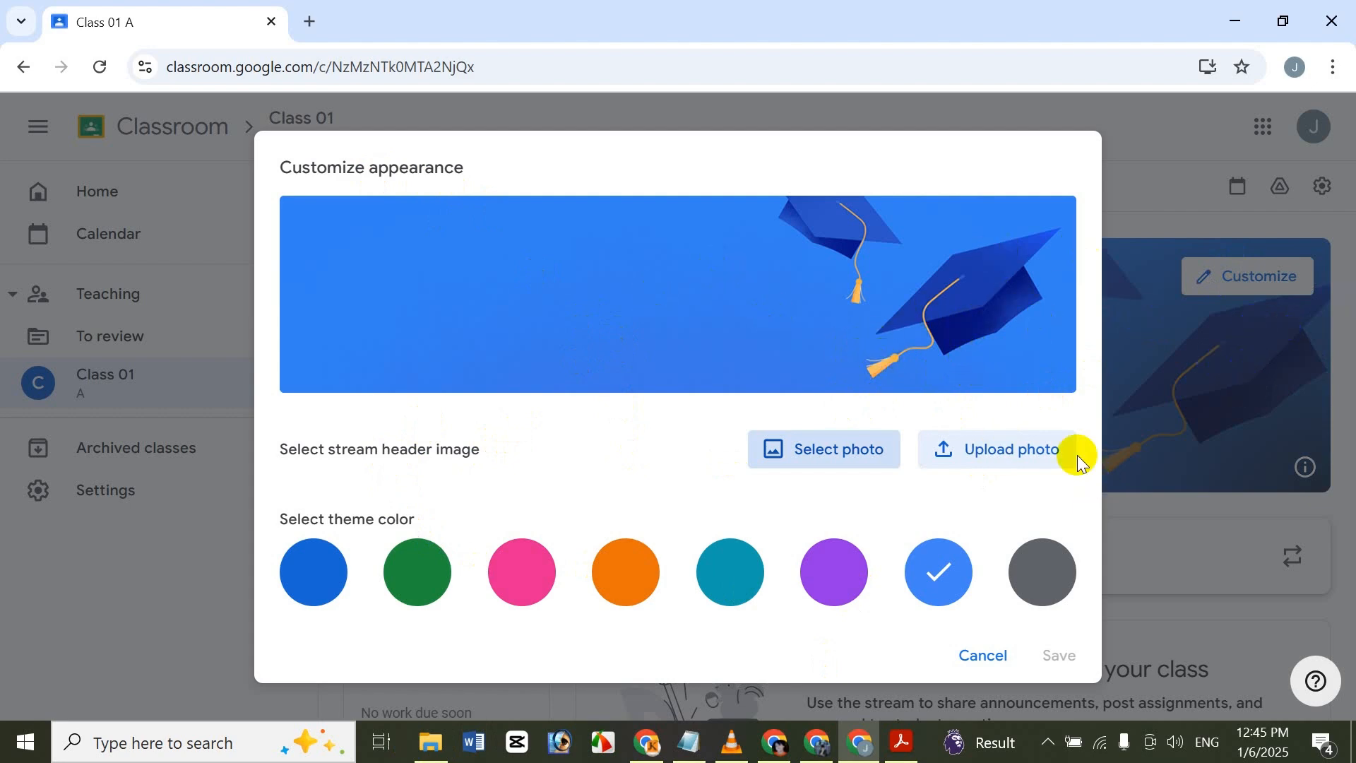
left_click(1051, 449)
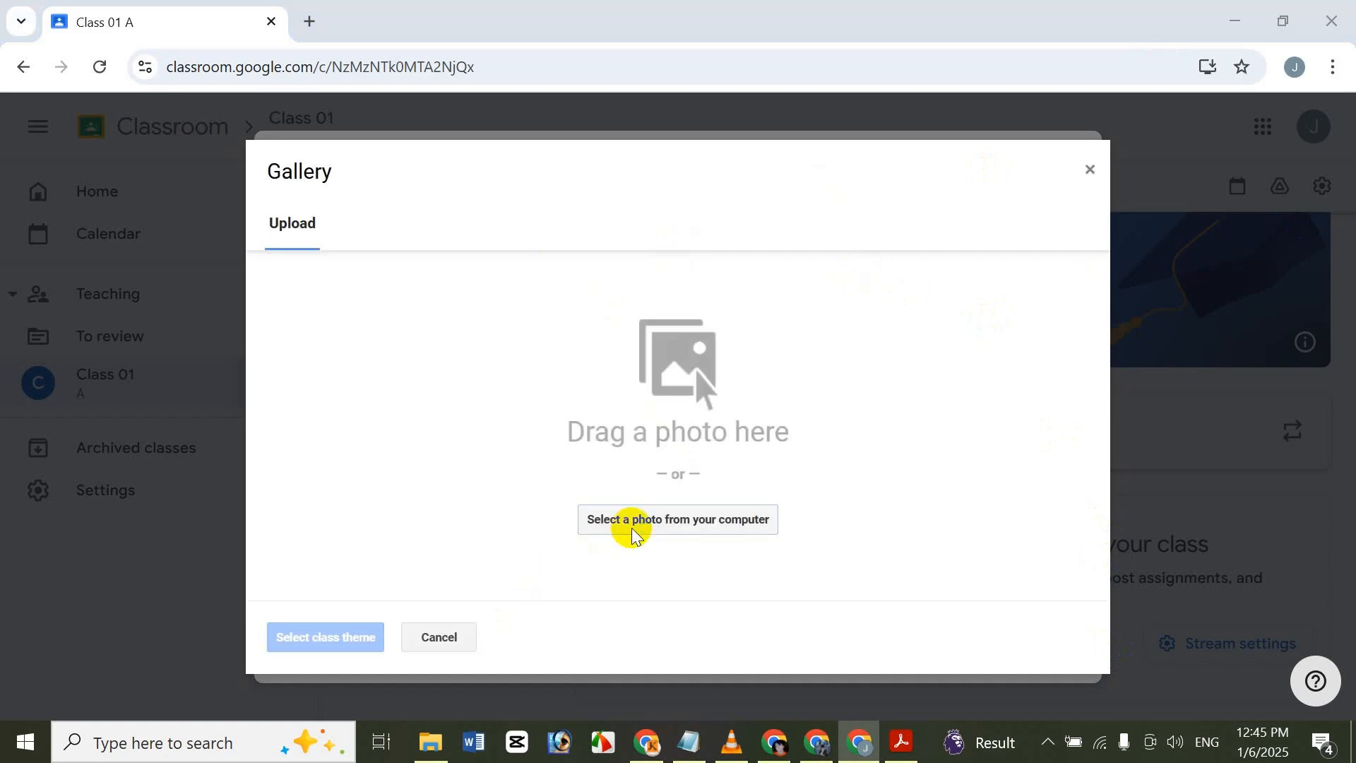
left_click(634, 535)
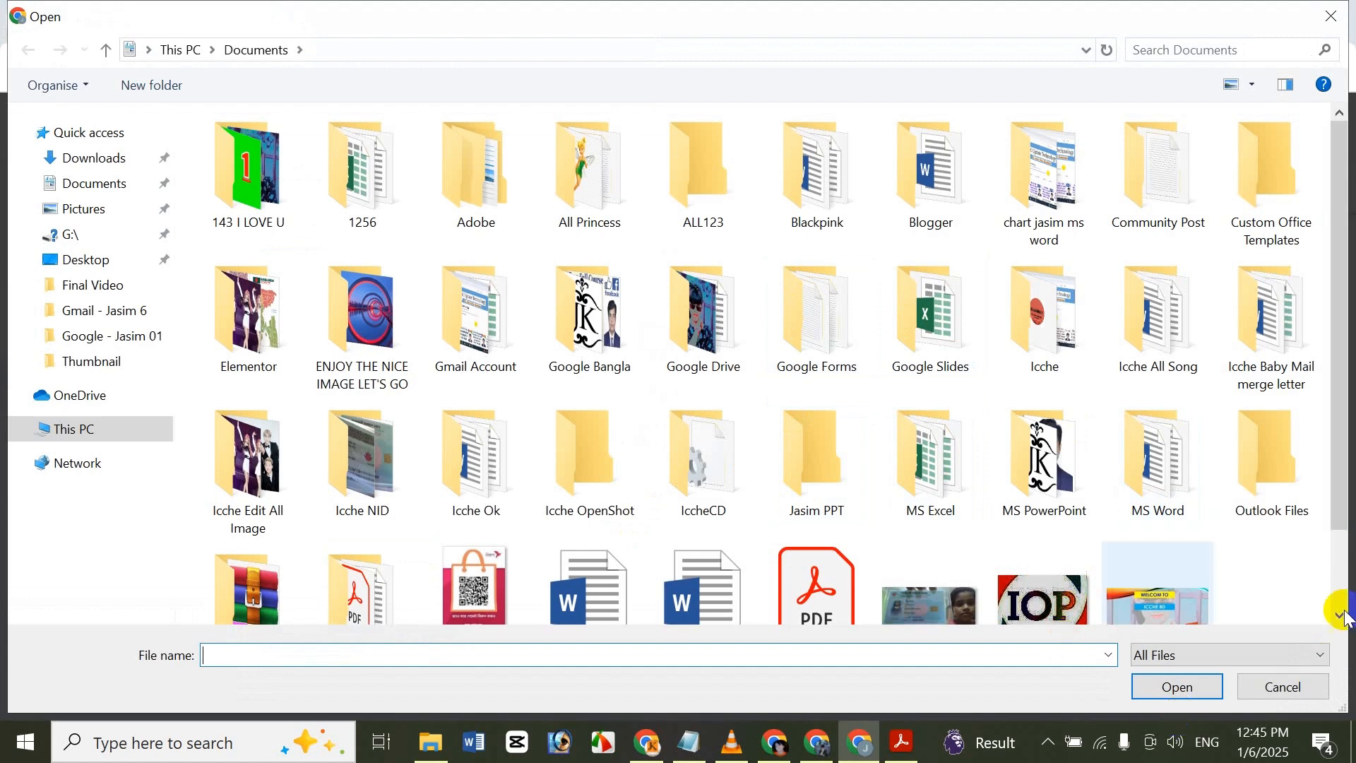
left_click(1307, 687)
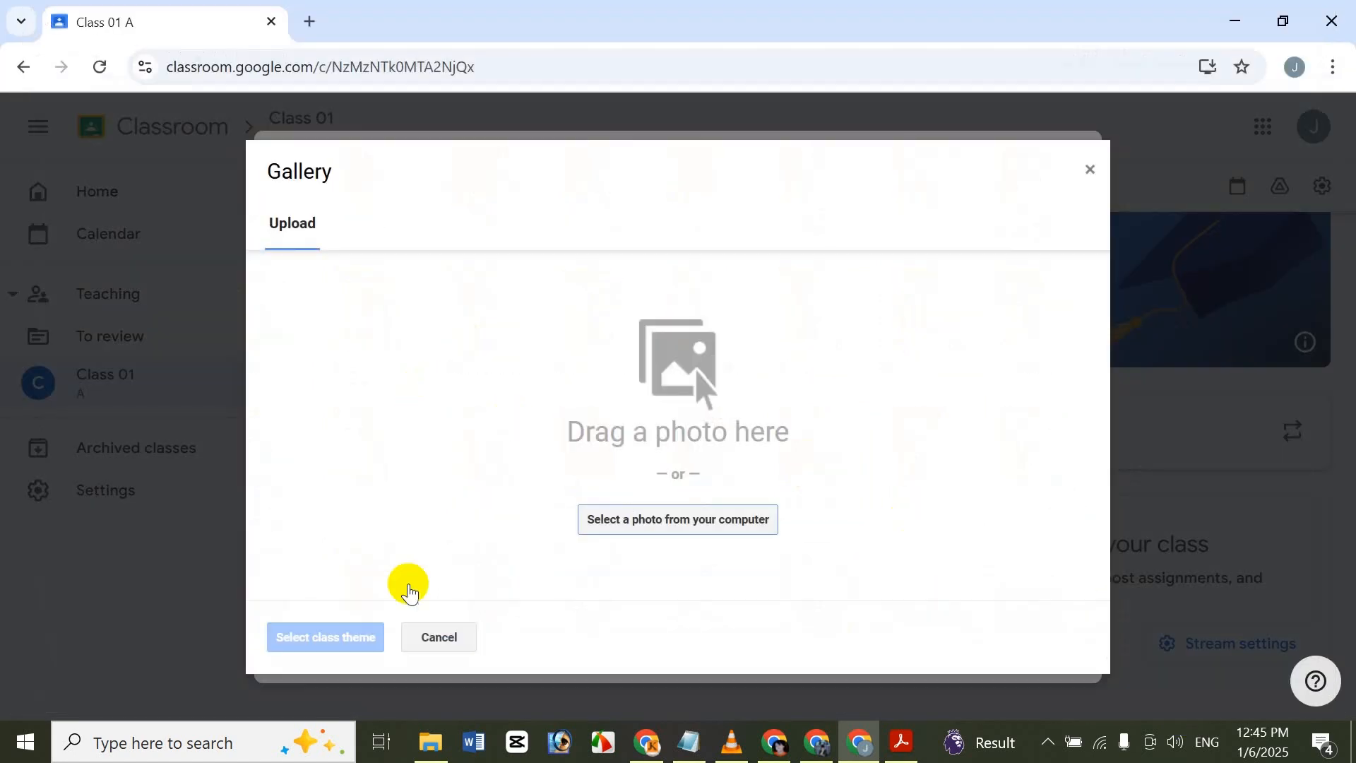
left_click(438, 635)
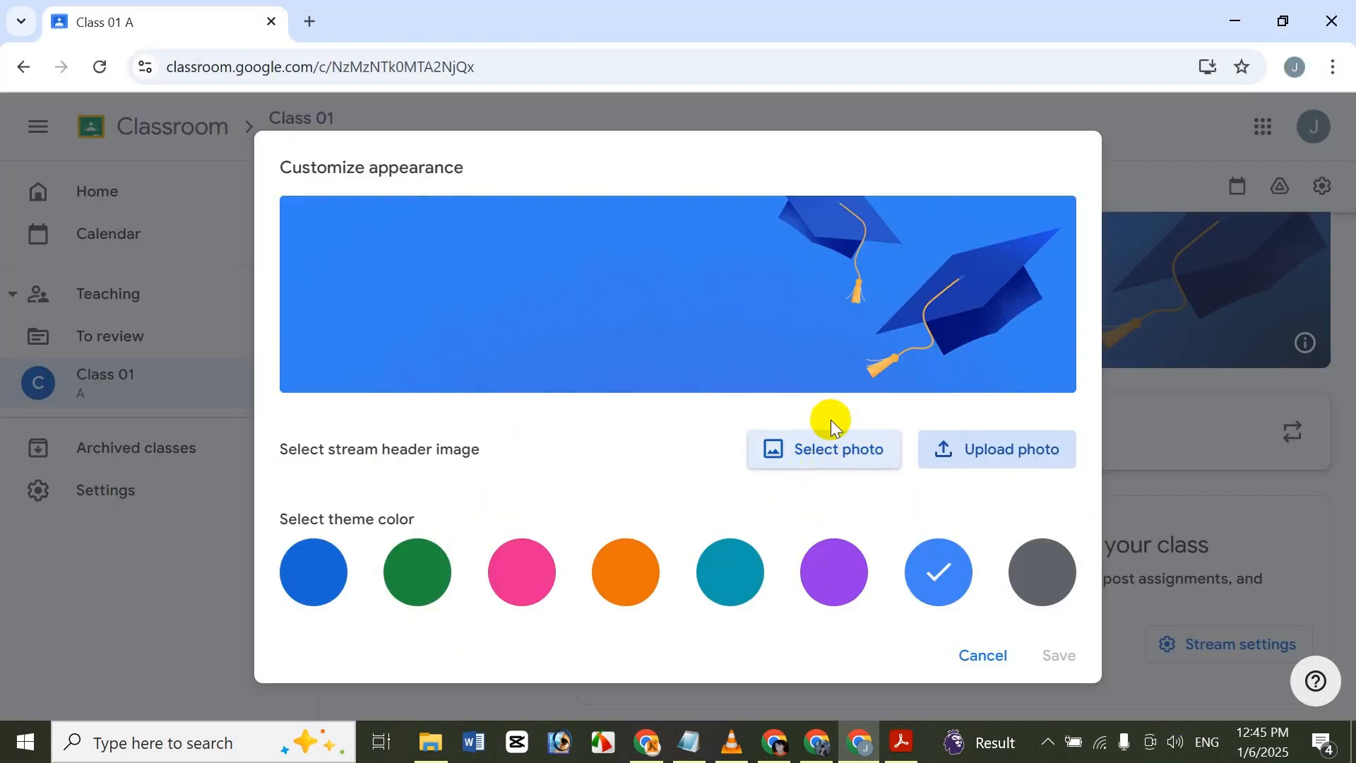
Browse the class theme categories and choose the General theme with the laptop, tablet and phone as the stream header image.
left_click(796, 447)
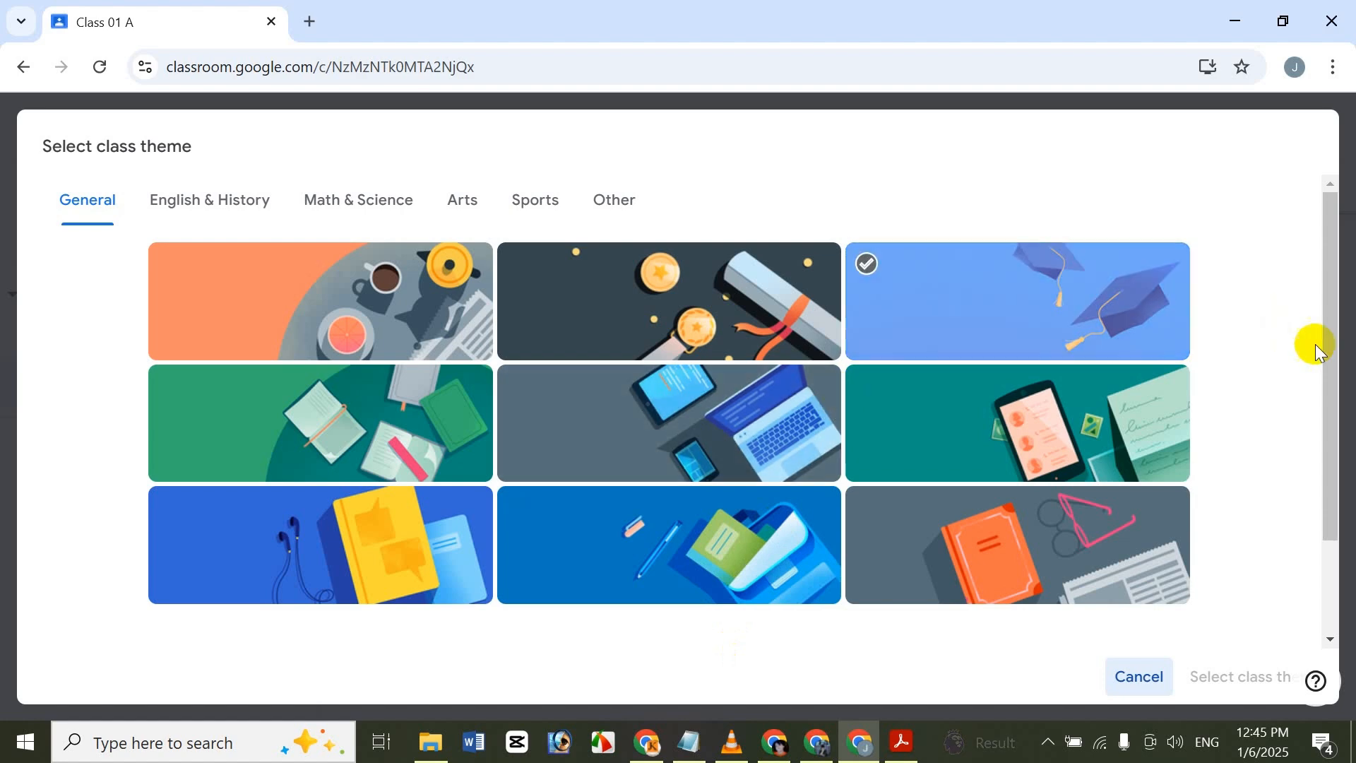
scroll(1274, 370, "down", 2)
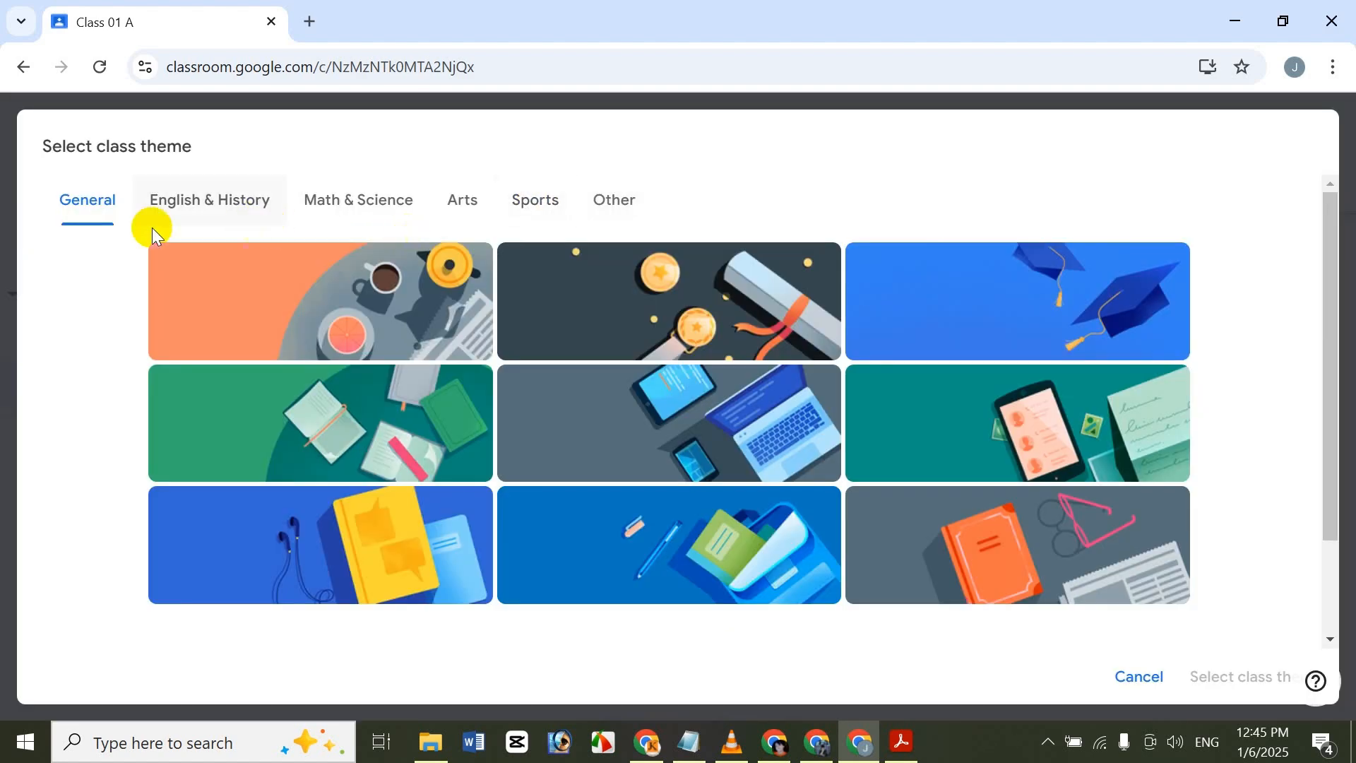
left_click(173, 205)
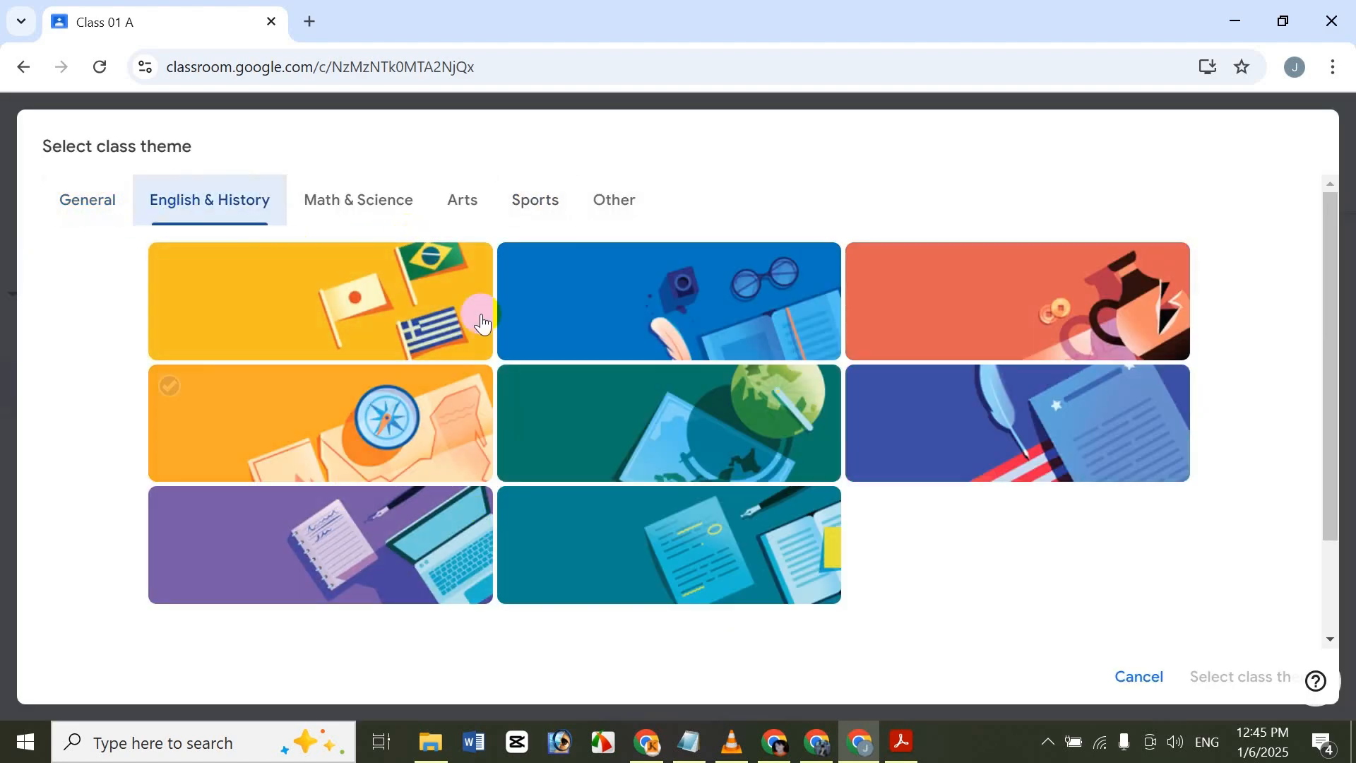
left_click(367, 208)
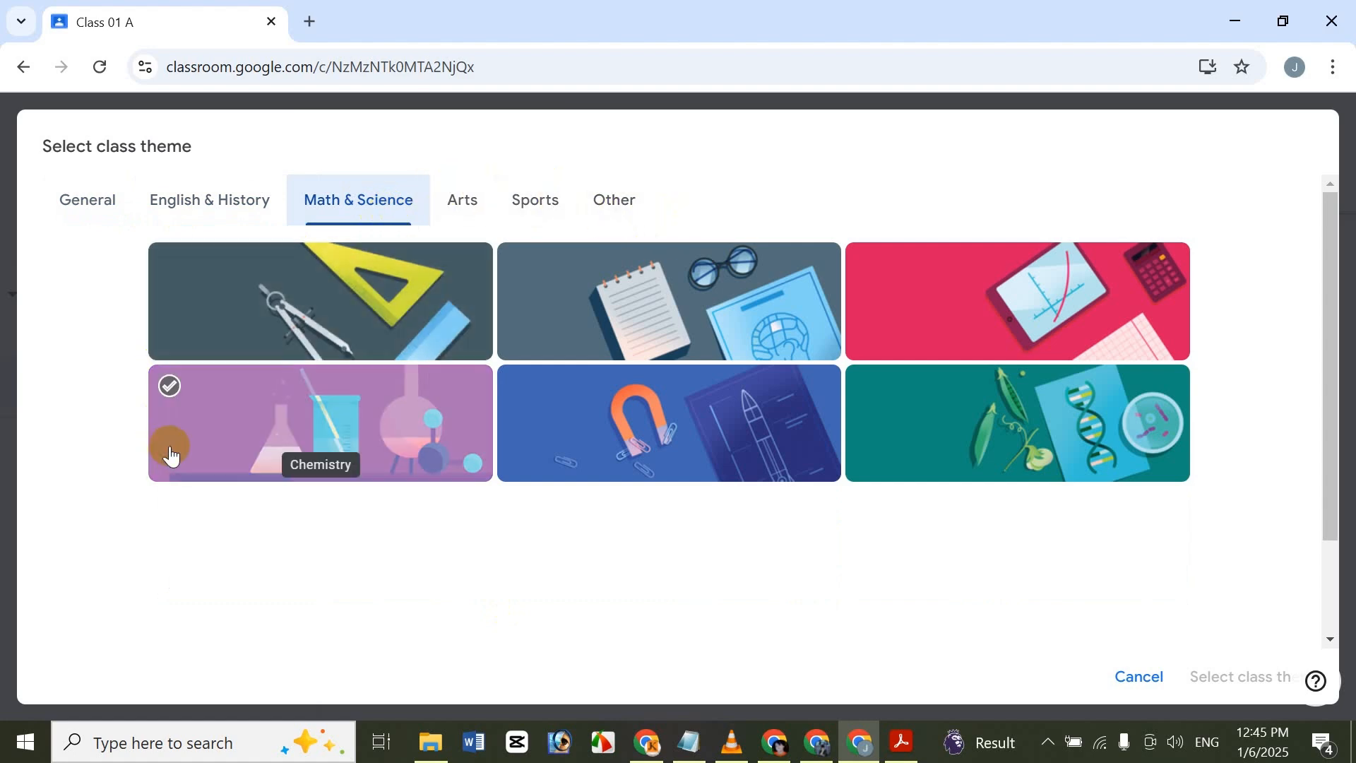
left_click(116, 200)
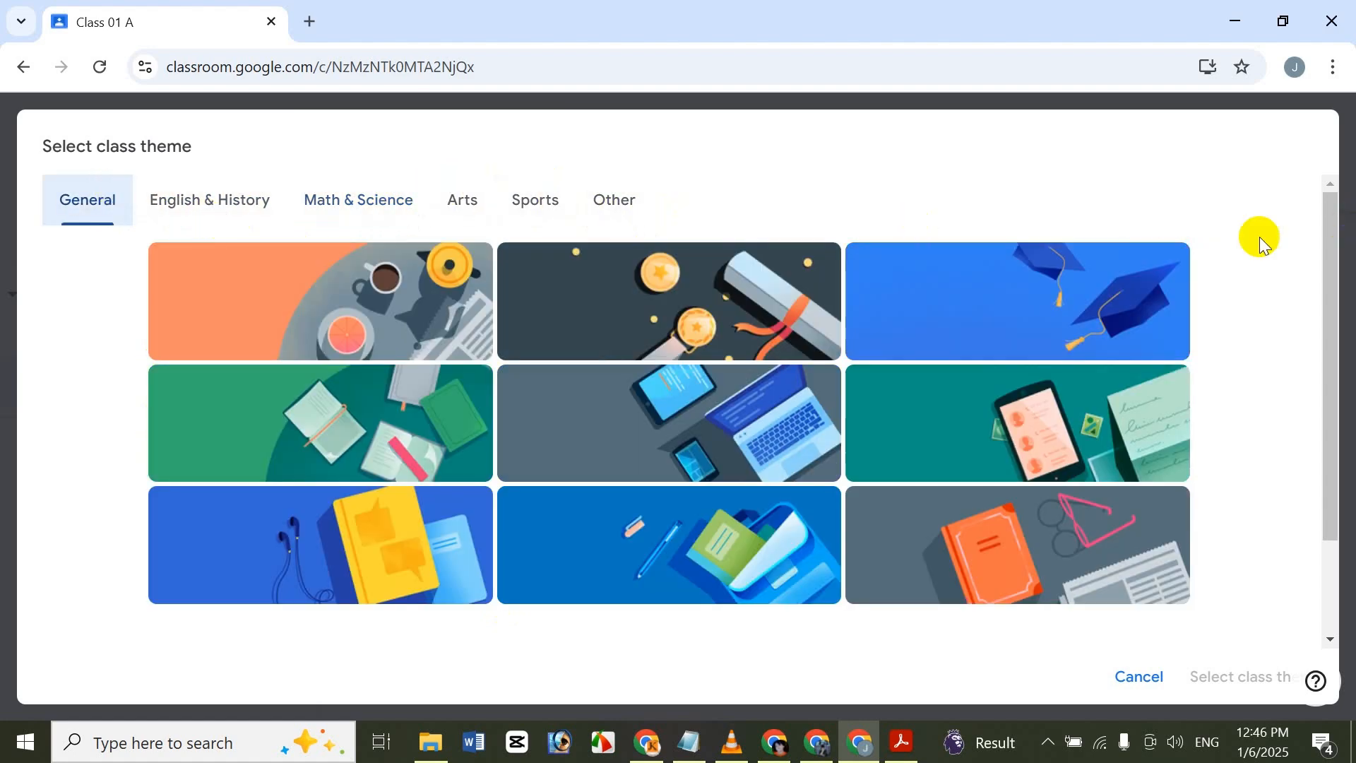
left_click(759, 437)
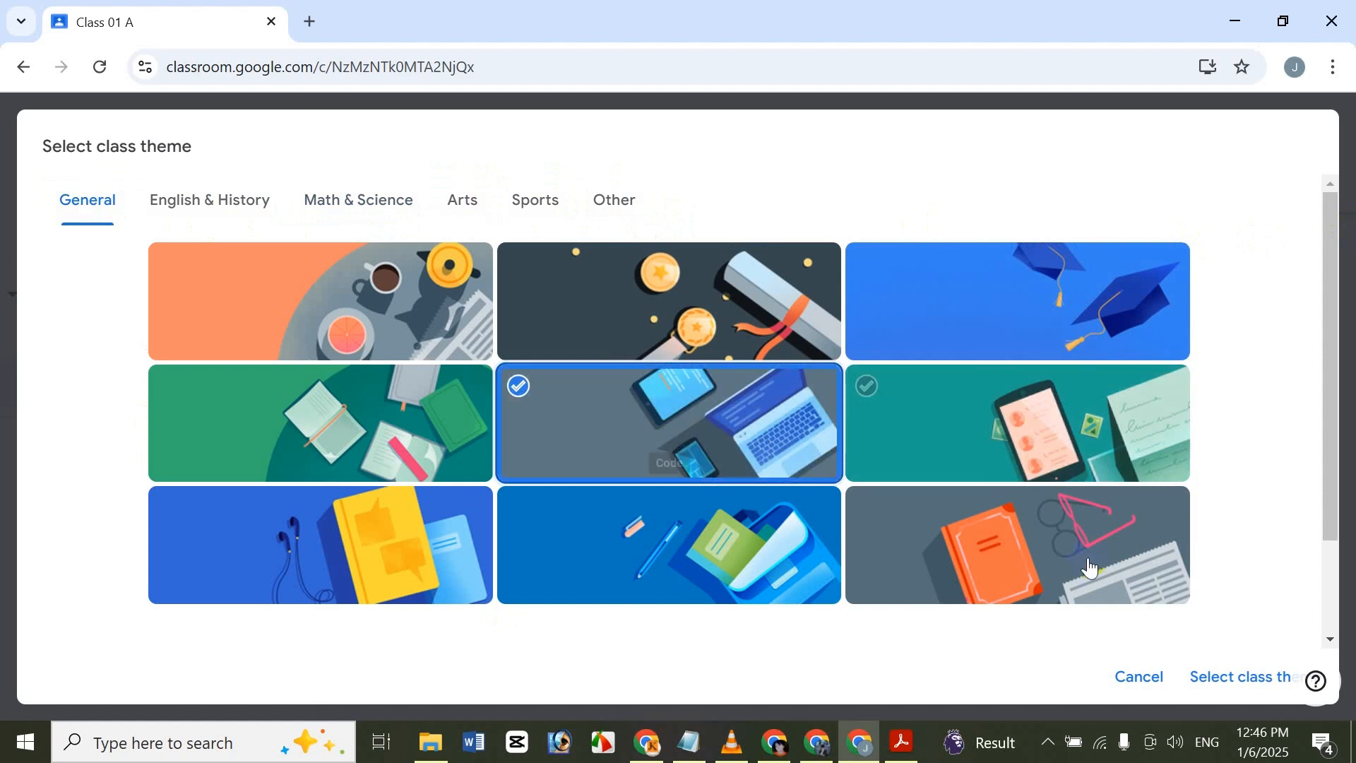
left_click(1229, 679)
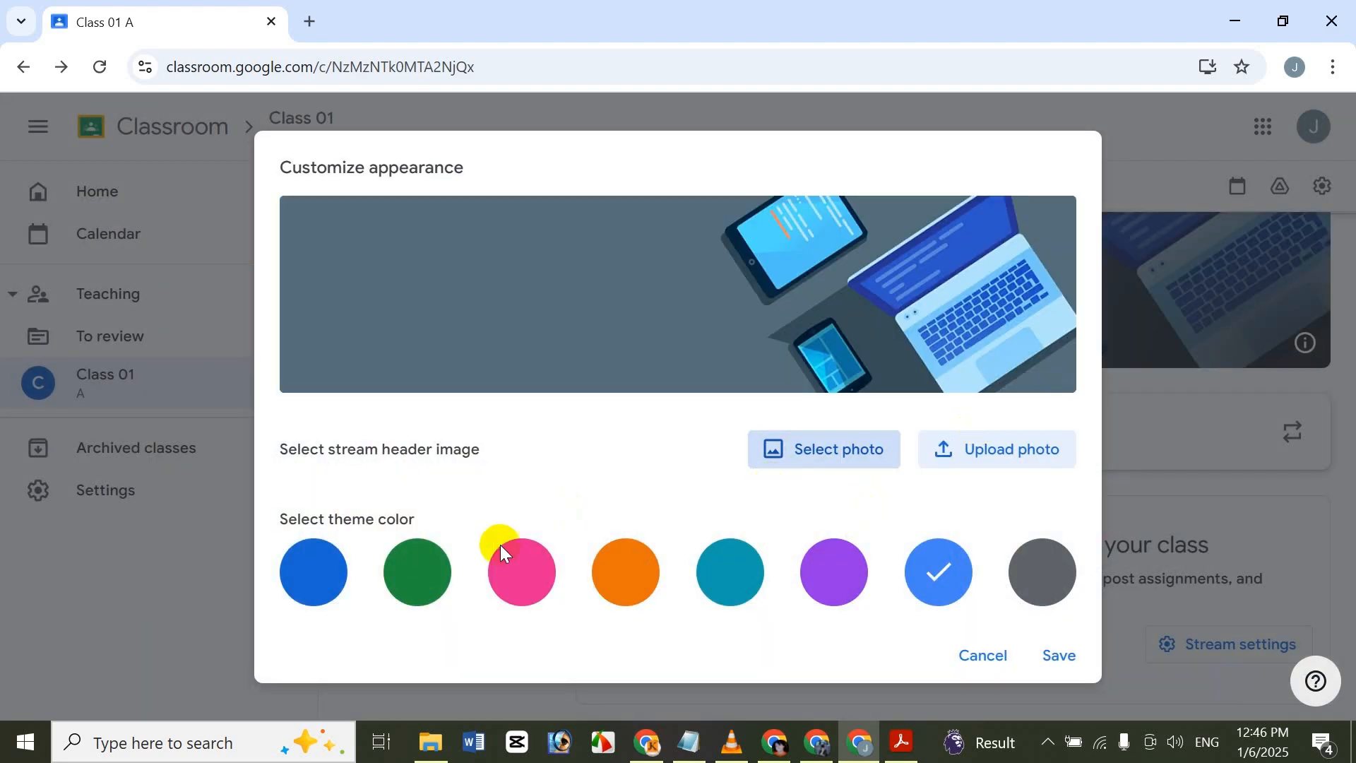
Set the class's theme color to dark gray and save the customized appearance.
left_click(311, 575)
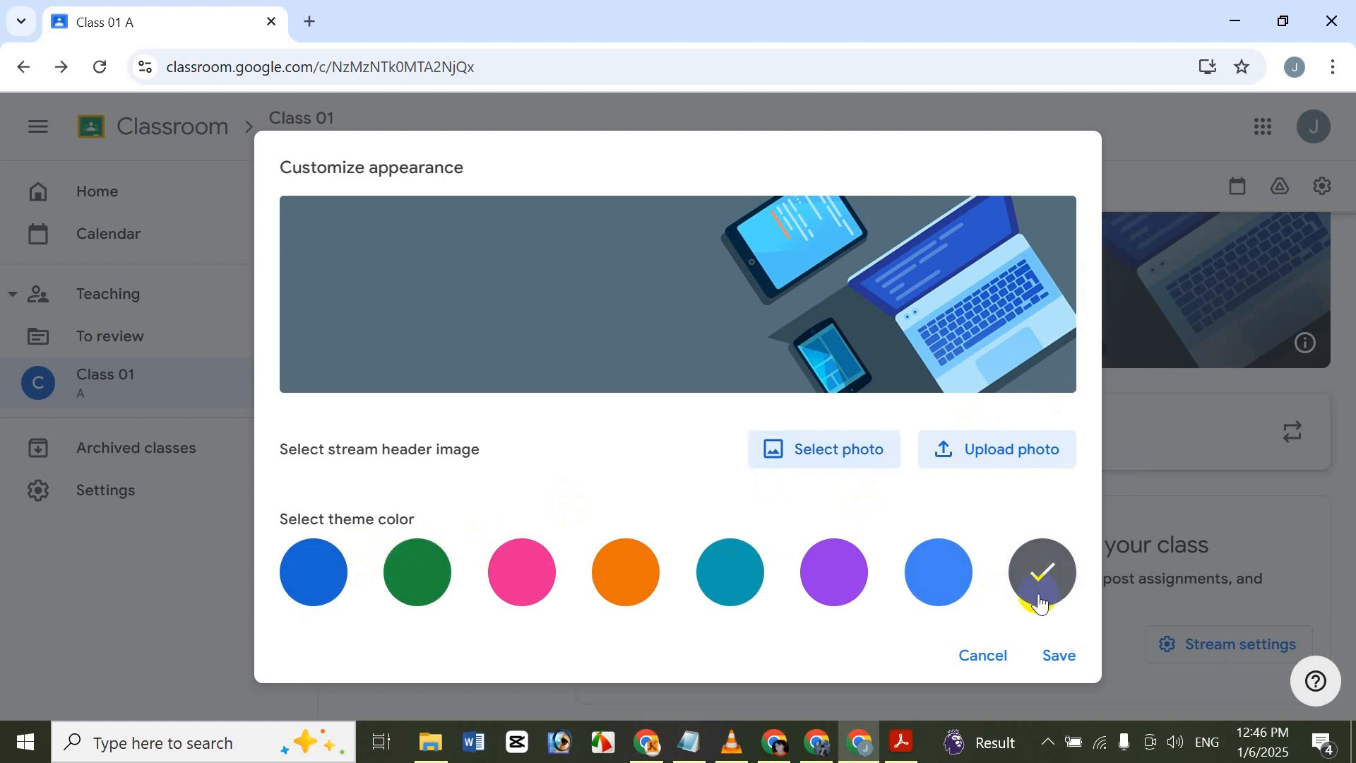
left_click(1054, 657)
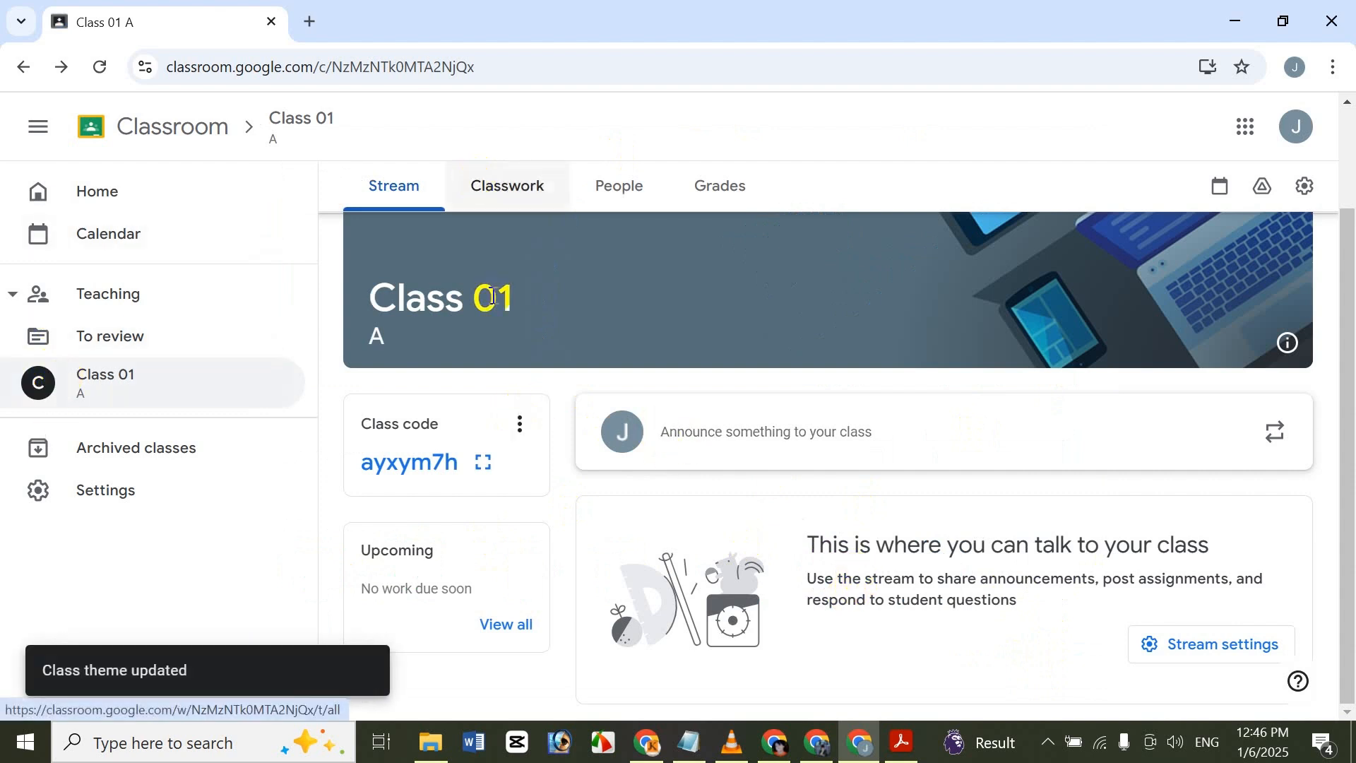
left_click_drag(1349, 357, 1350, 177)
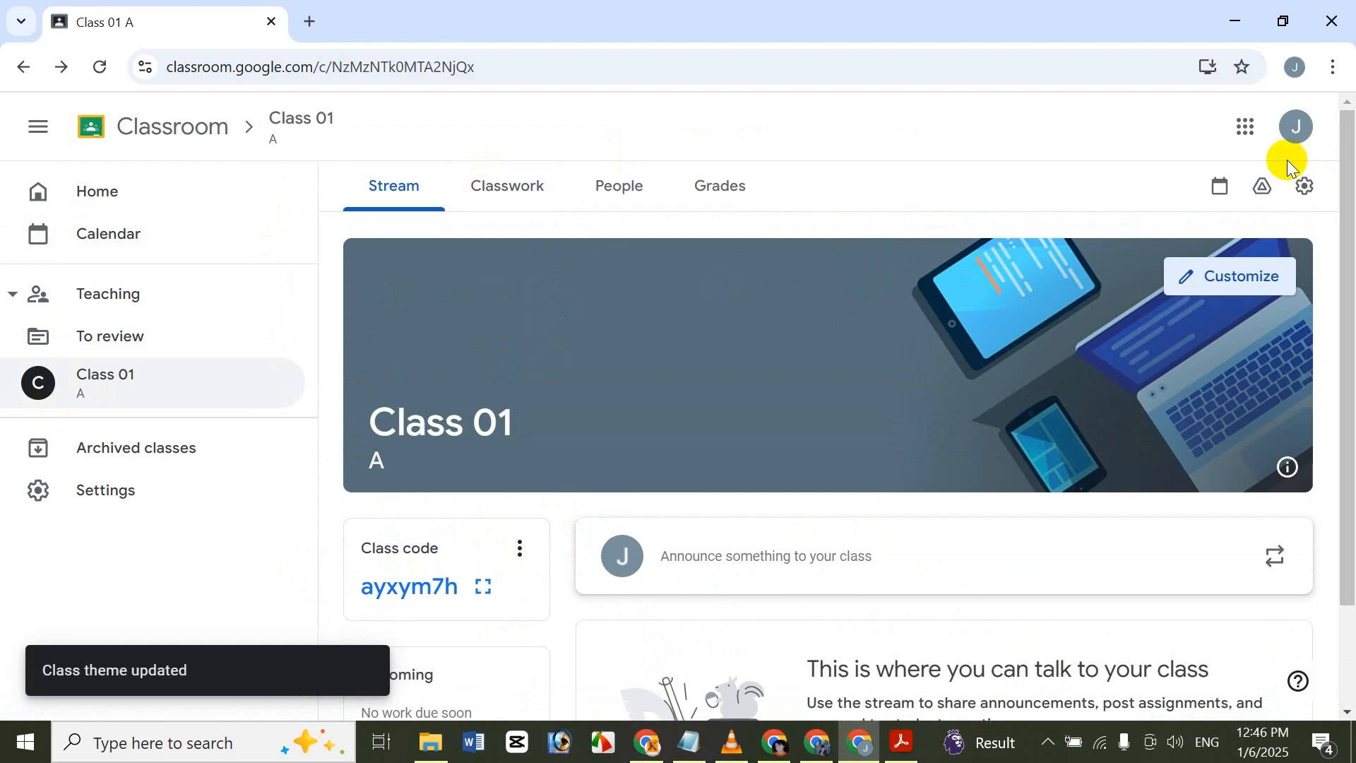
View the class code's options without choosing any, and display the class code enlarged.
scroll(1332, 388, "down", 1)
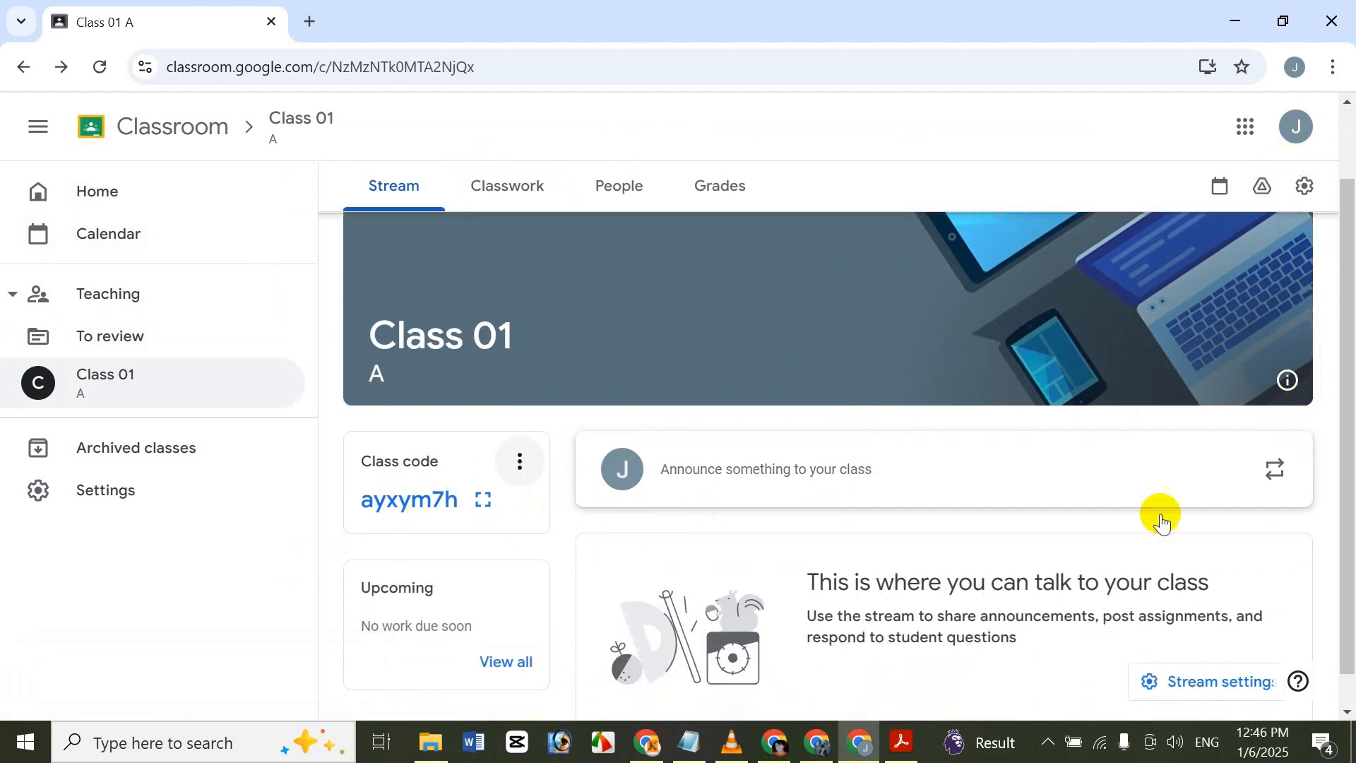
right_click(628, 423)
left_click(566, 463)
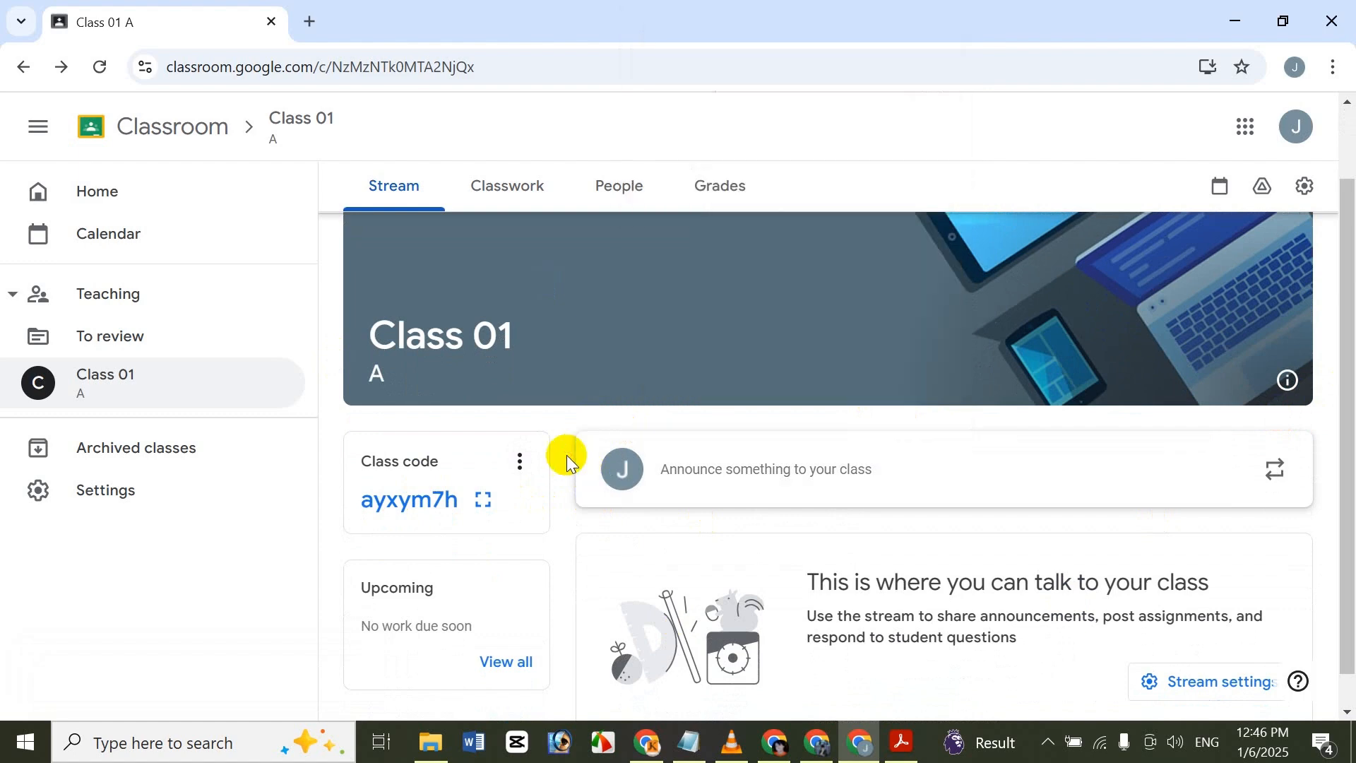
left_click(519, 463)
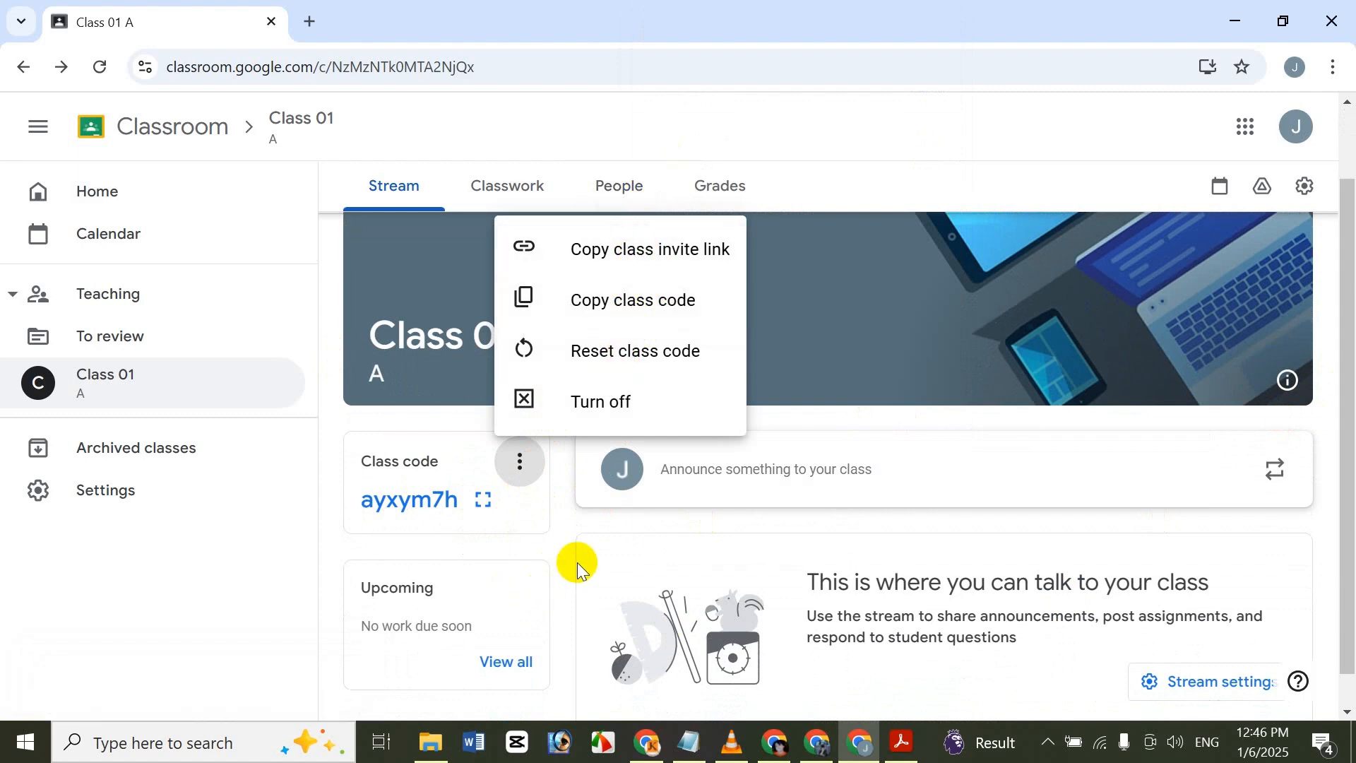
left_click(552, 543)
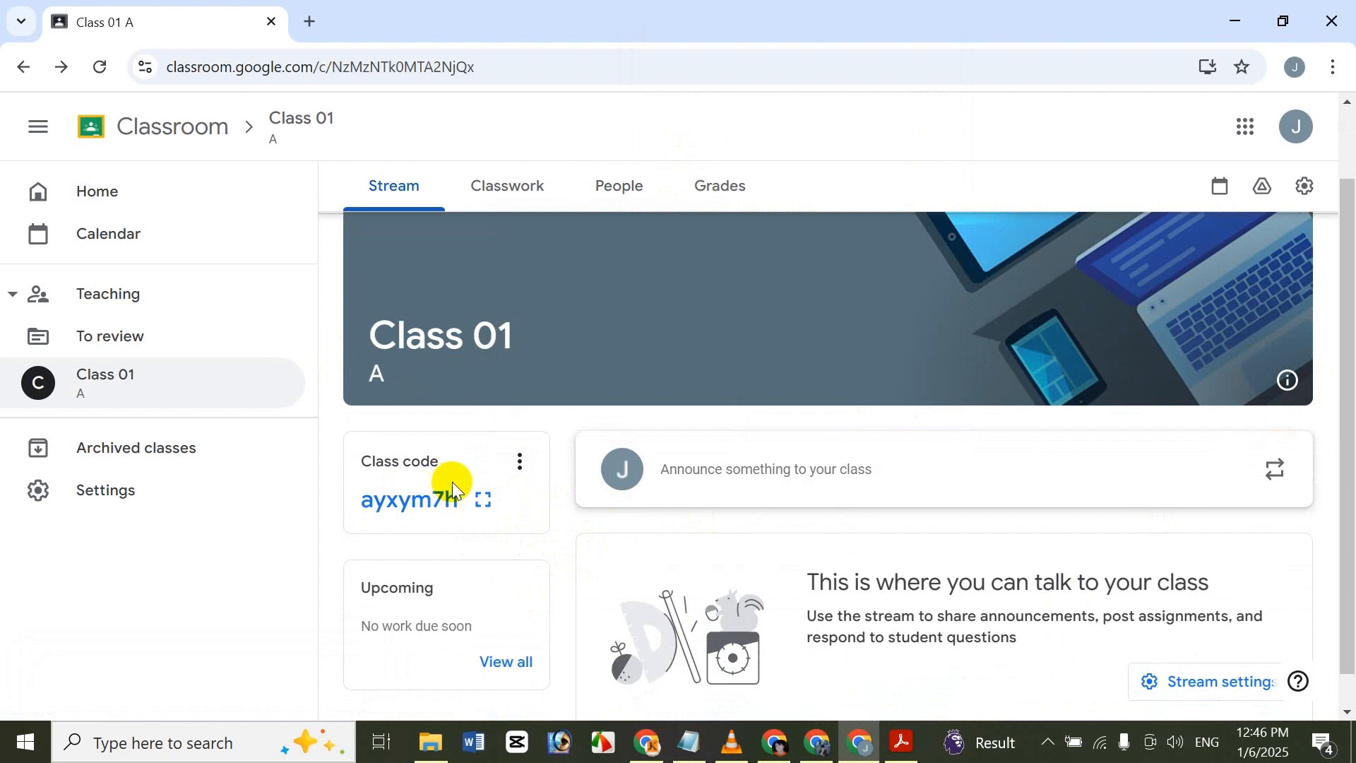
left_click(520, 461)
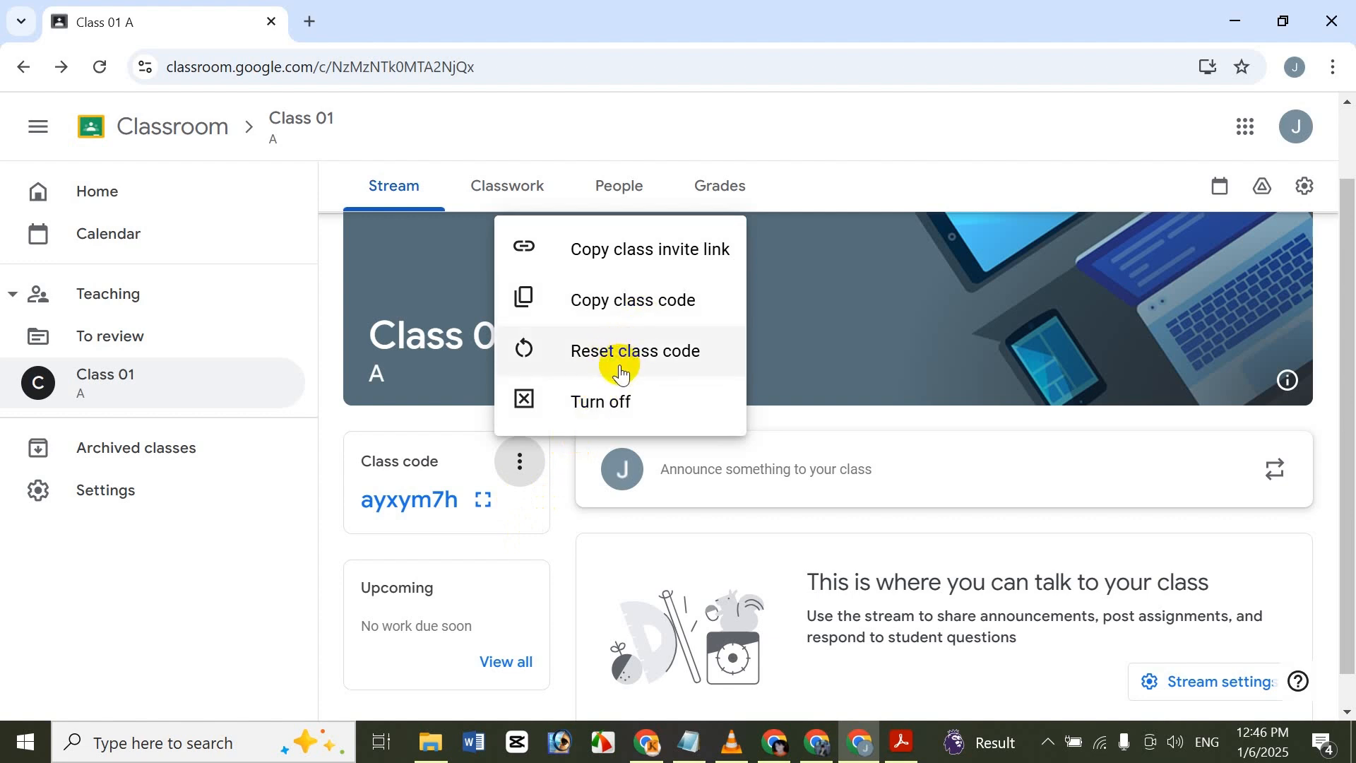
left_click(544, 522)
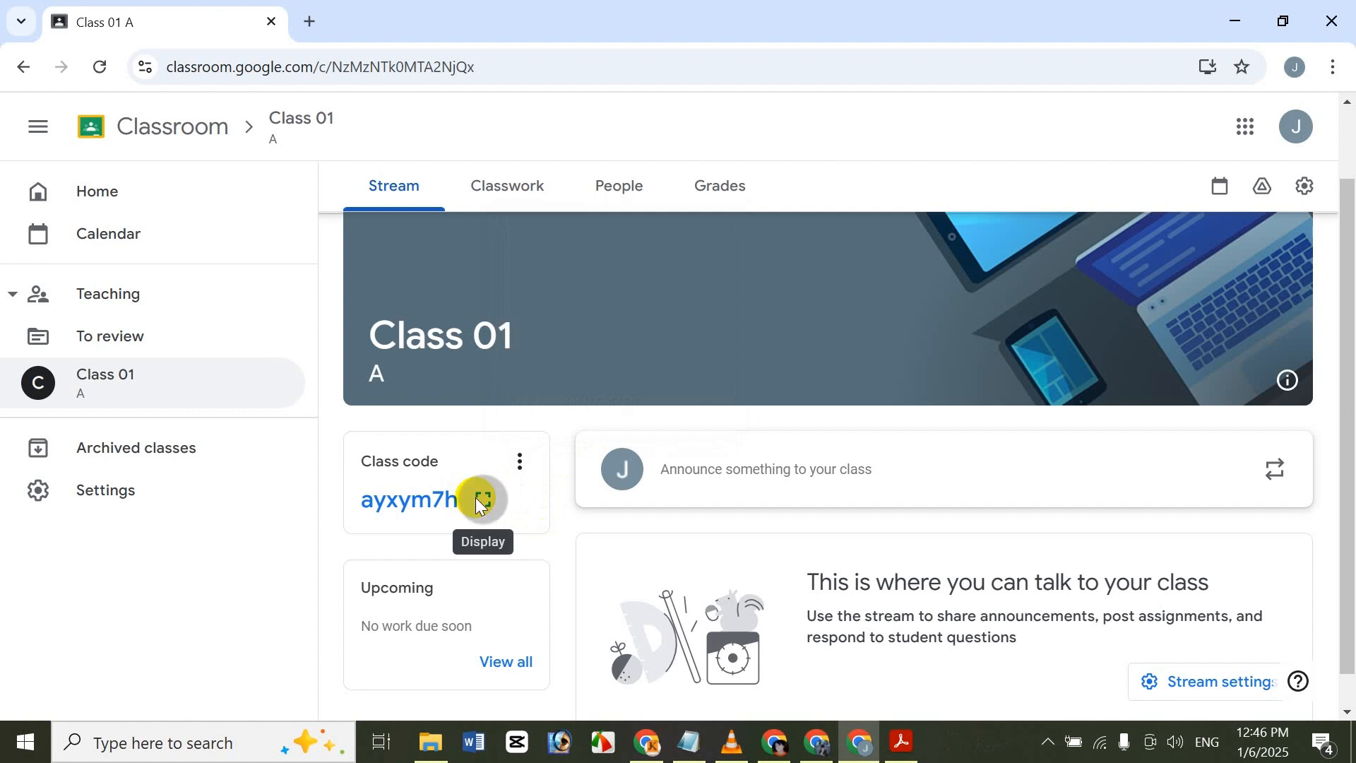
left_click(480, 499)
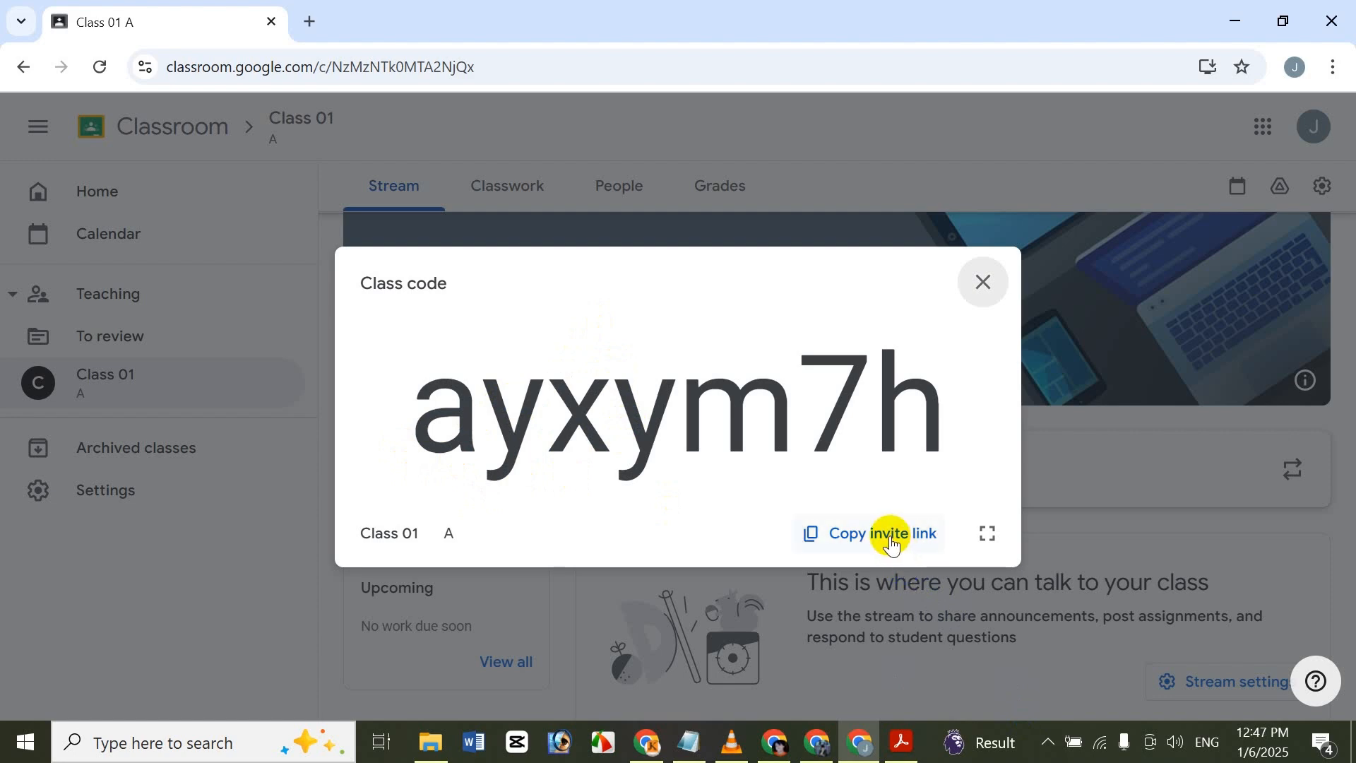
Close the enlarged class code, start a class announcement and view its student recipient selection.
left_click(982, 282)
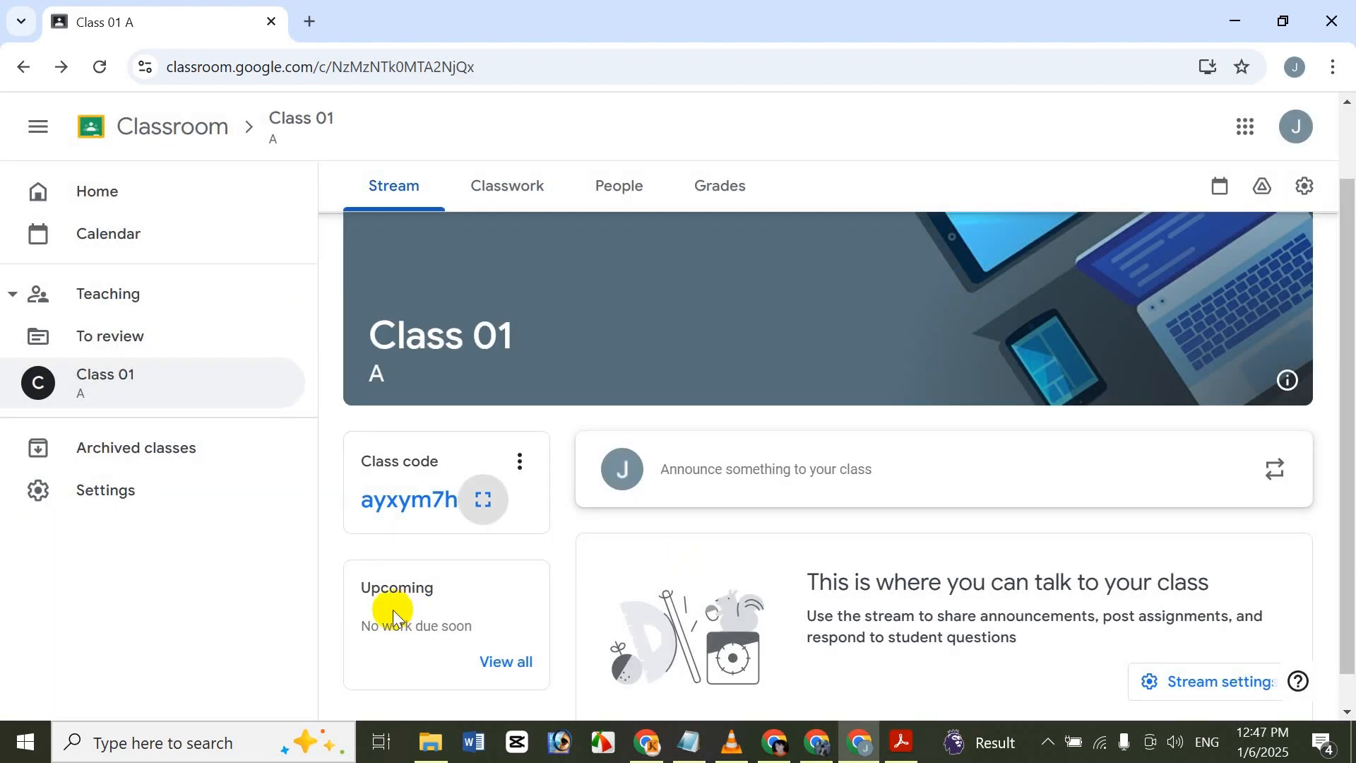
left_click(778, 488)
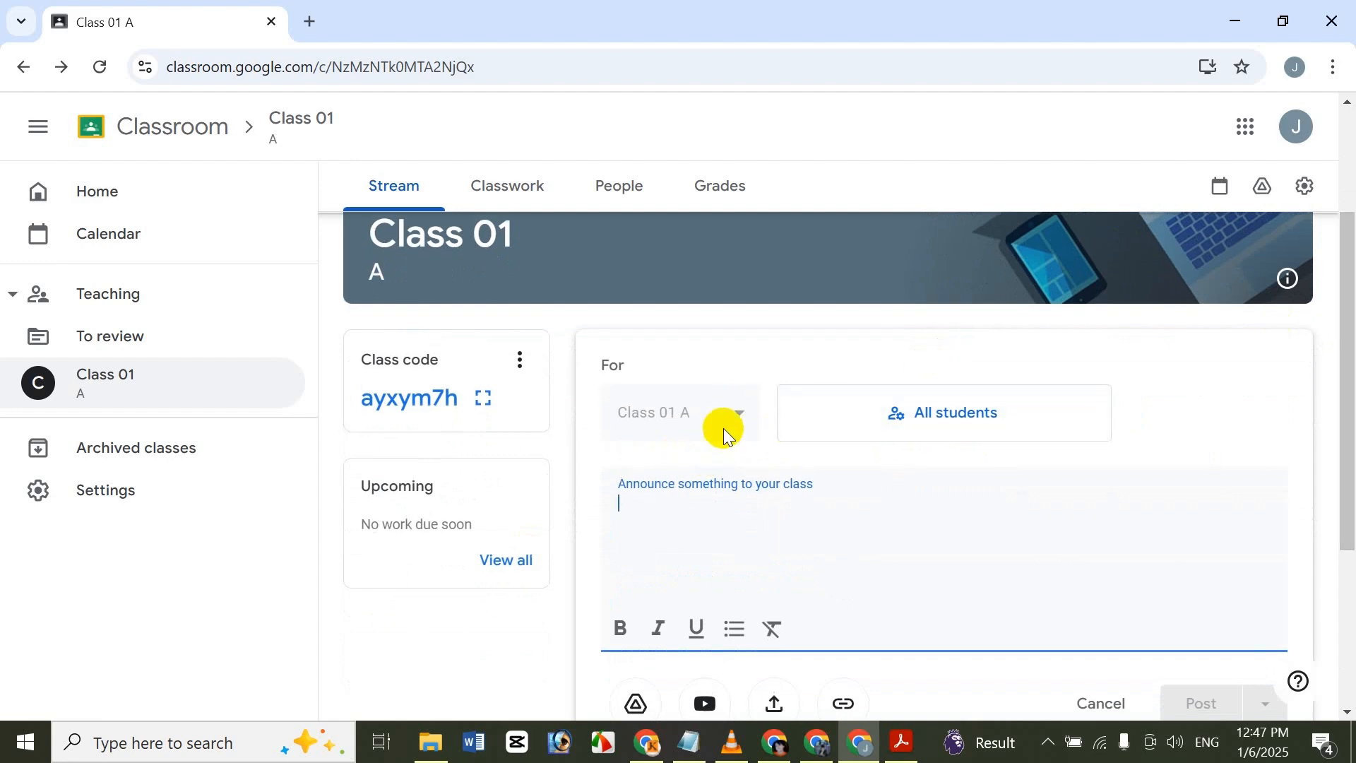
left_click(804, 420)
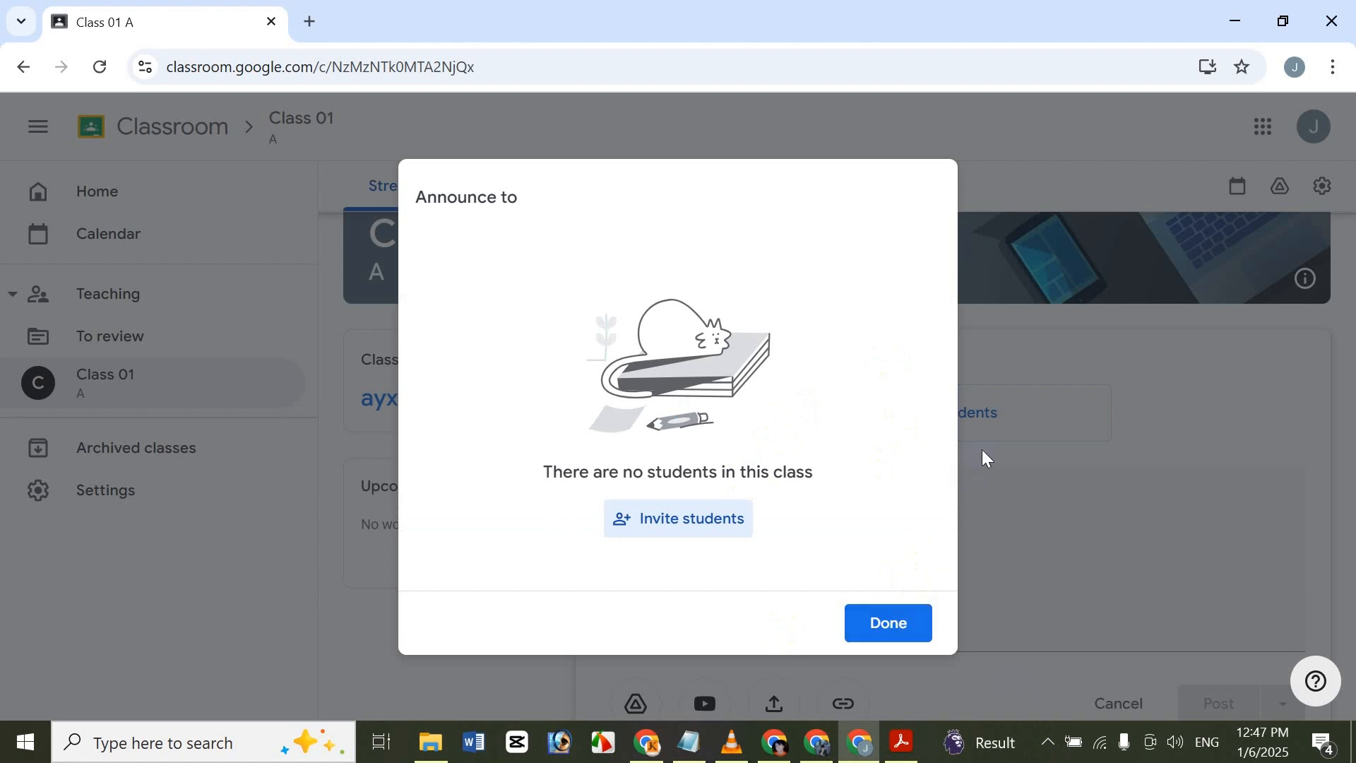
left_click(1037, 510)
Write the announcement "Hi", "How Are You", "gd", "gdf gdfg df gdfg" on separate lines and format it all bold, italic and underlined.
left_click(916, 517)
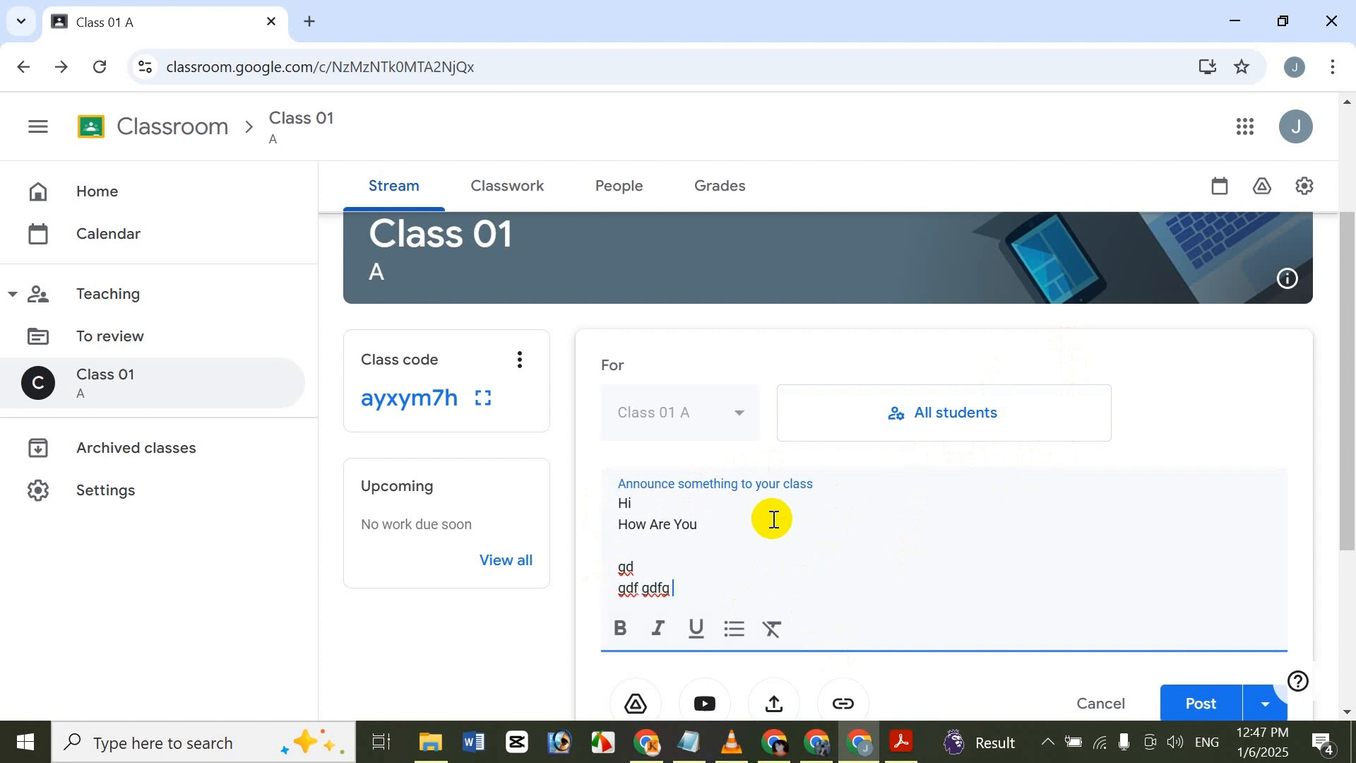
key("ctrl+a")
left_click(620, 628)
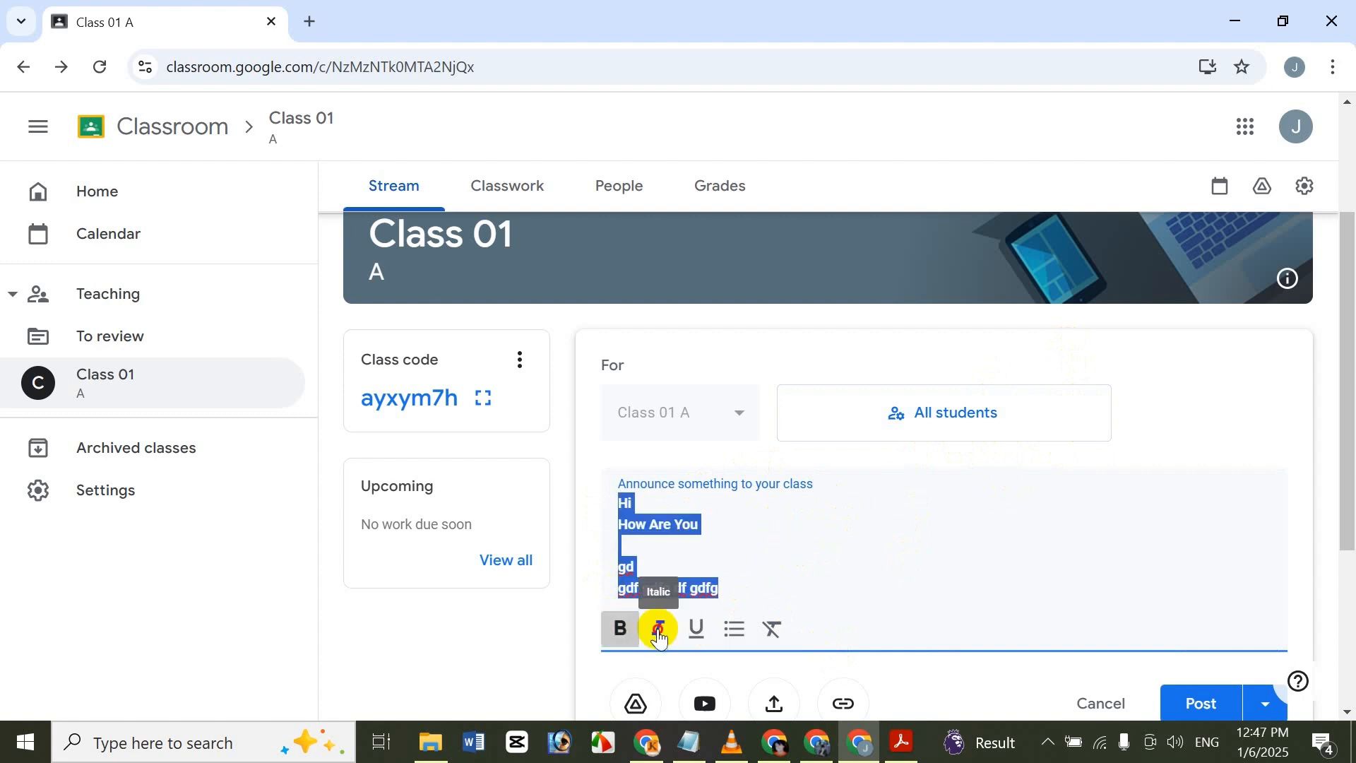
left_click(658, 628)
left_click(684, 636)
left_click(784, 596)
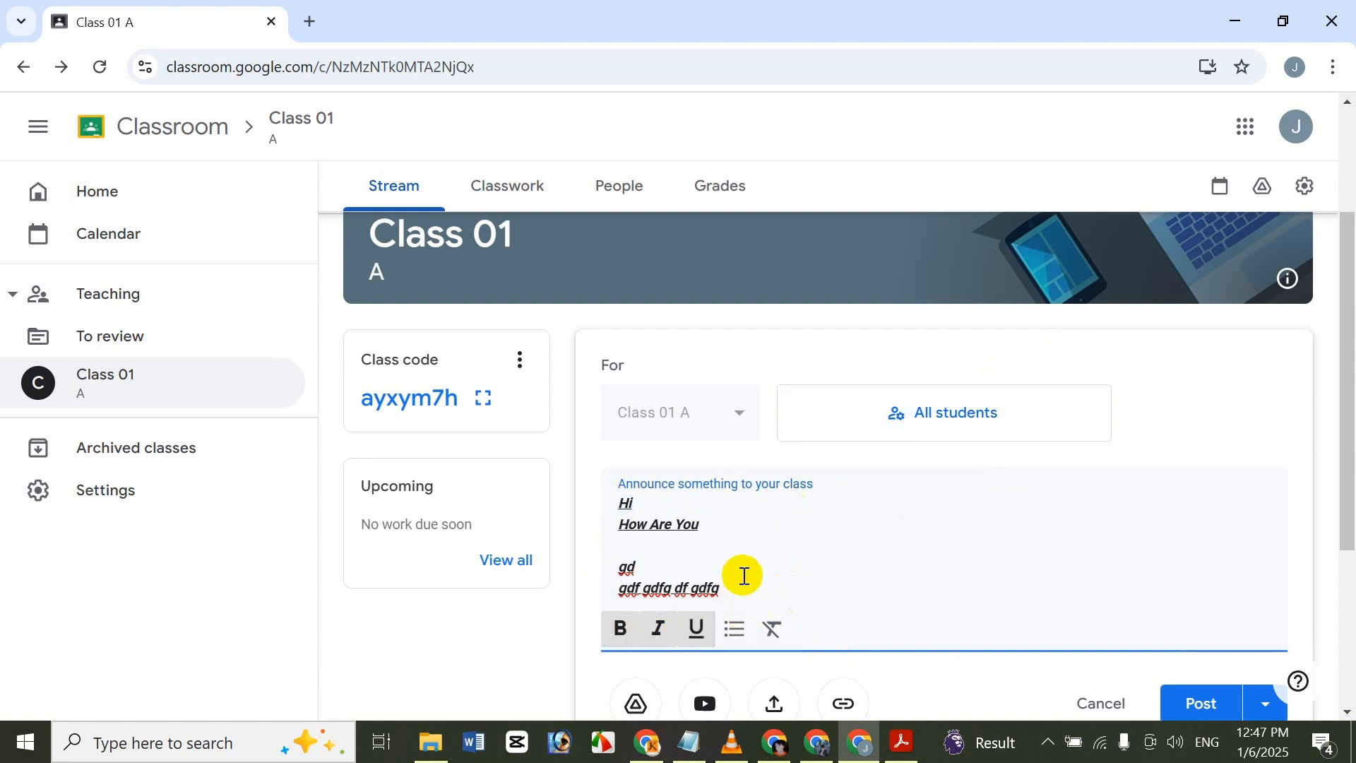
Turn the entire announcement text into a bulleted list.
left_click_drag(739, 572, 665, 548)
left_click_drag(718, 590, 621, 498)
left_click(734, 628)
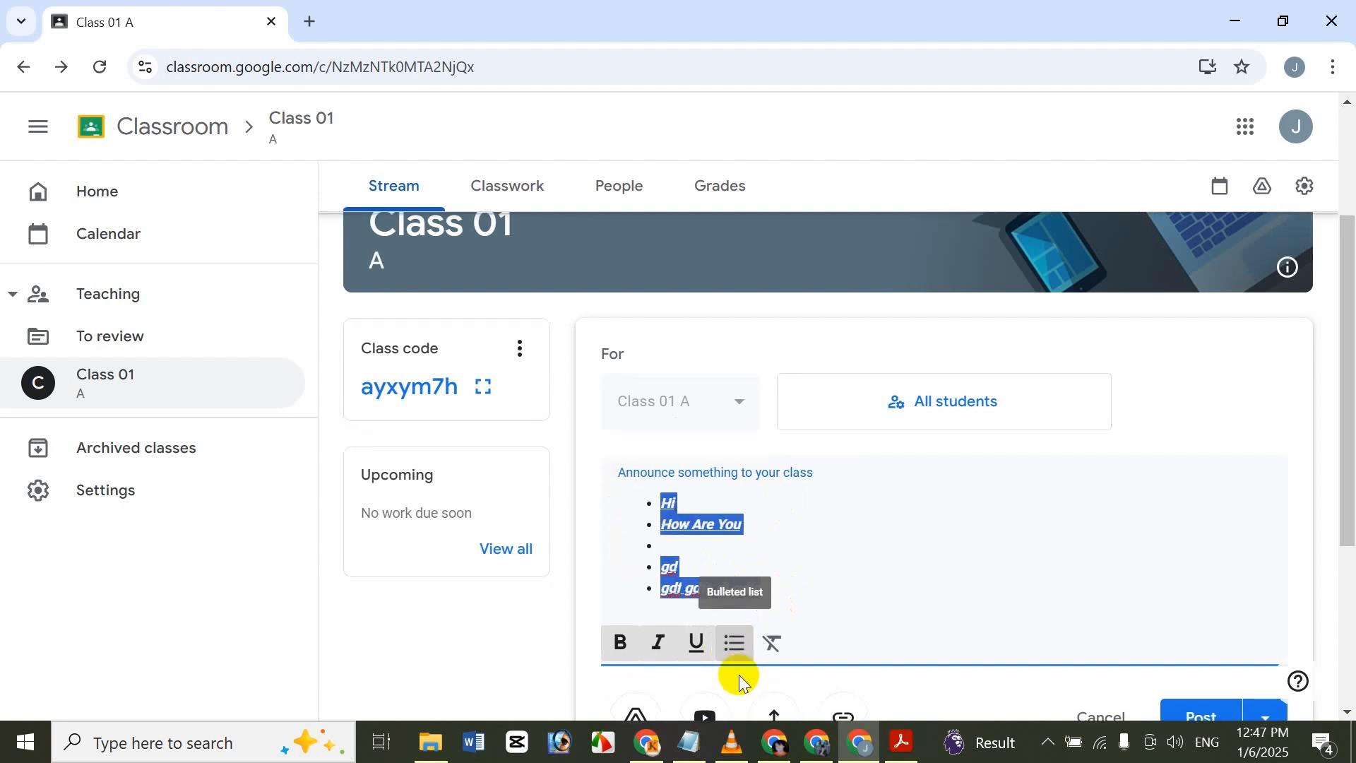
left_click(753, 519)
View the announcement's link attachment prompt and cancel it without entering a link.
scroll(1170, 424, "down", 2)
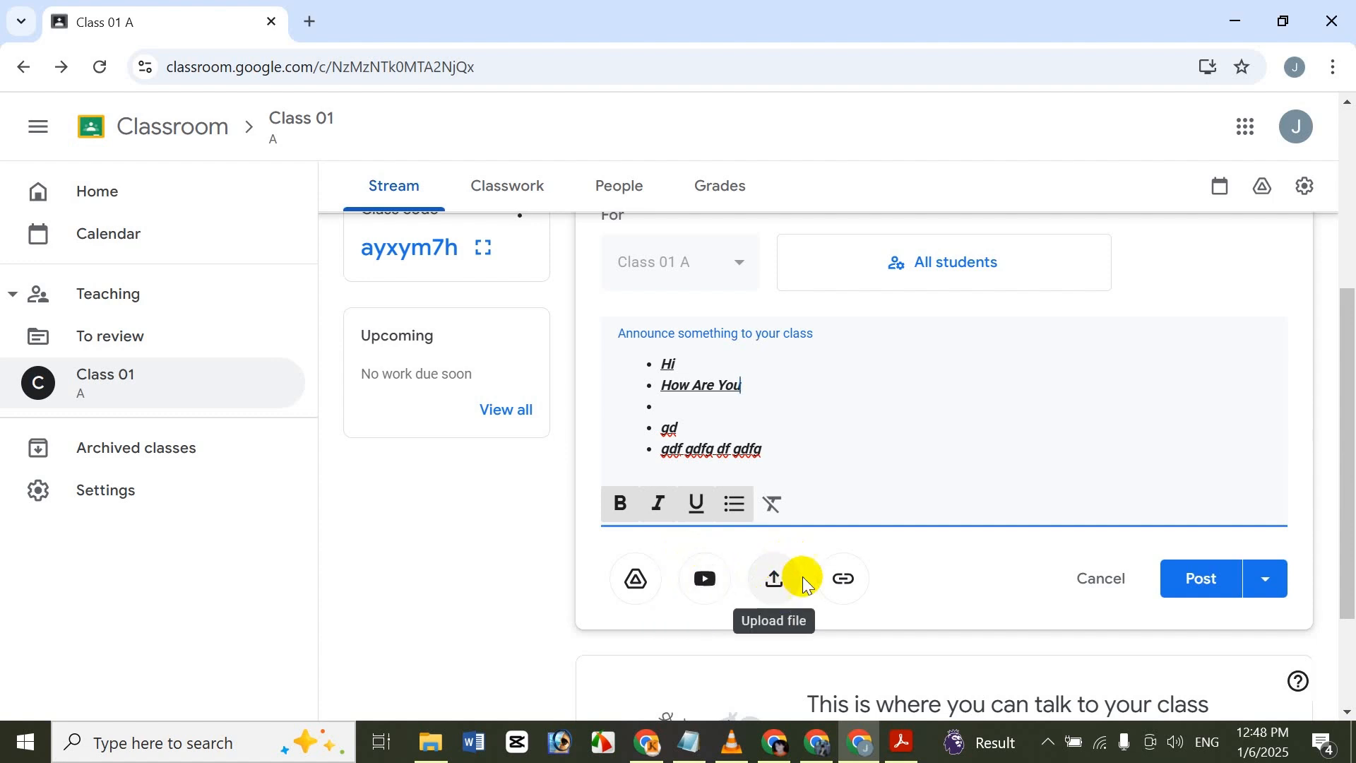
left_click(854, 590)
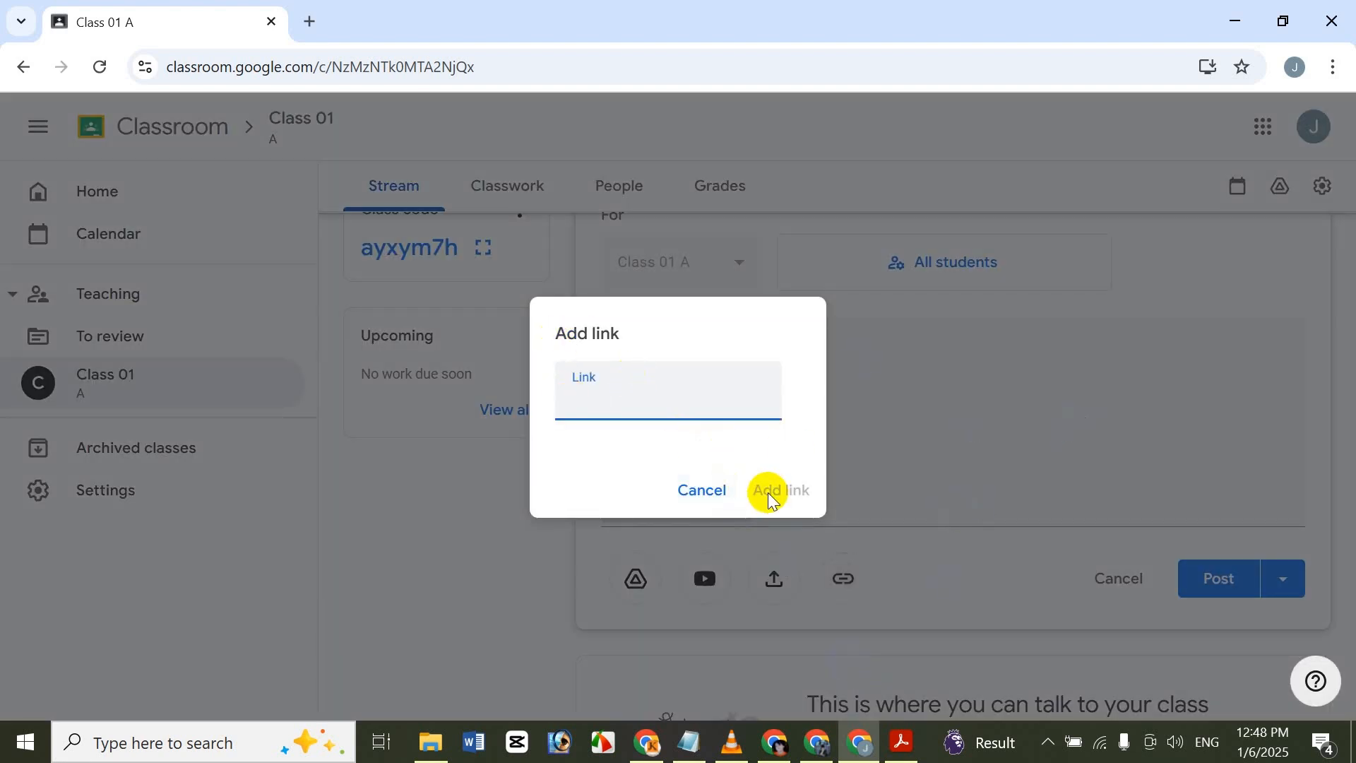
left_click(702, 490)
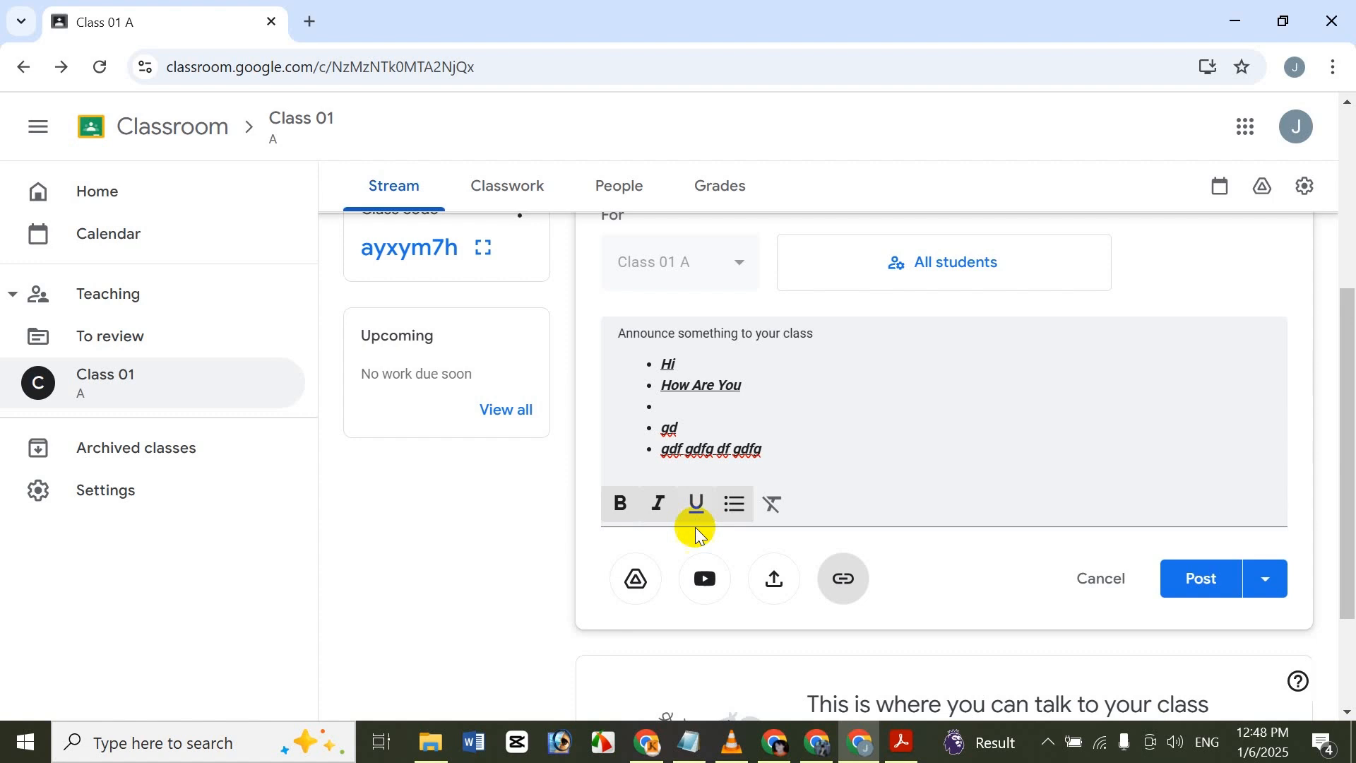
Attach the Google Form "Cute Miku Baby Dance" from My Drive to the announcement.
left_click(634, 594)
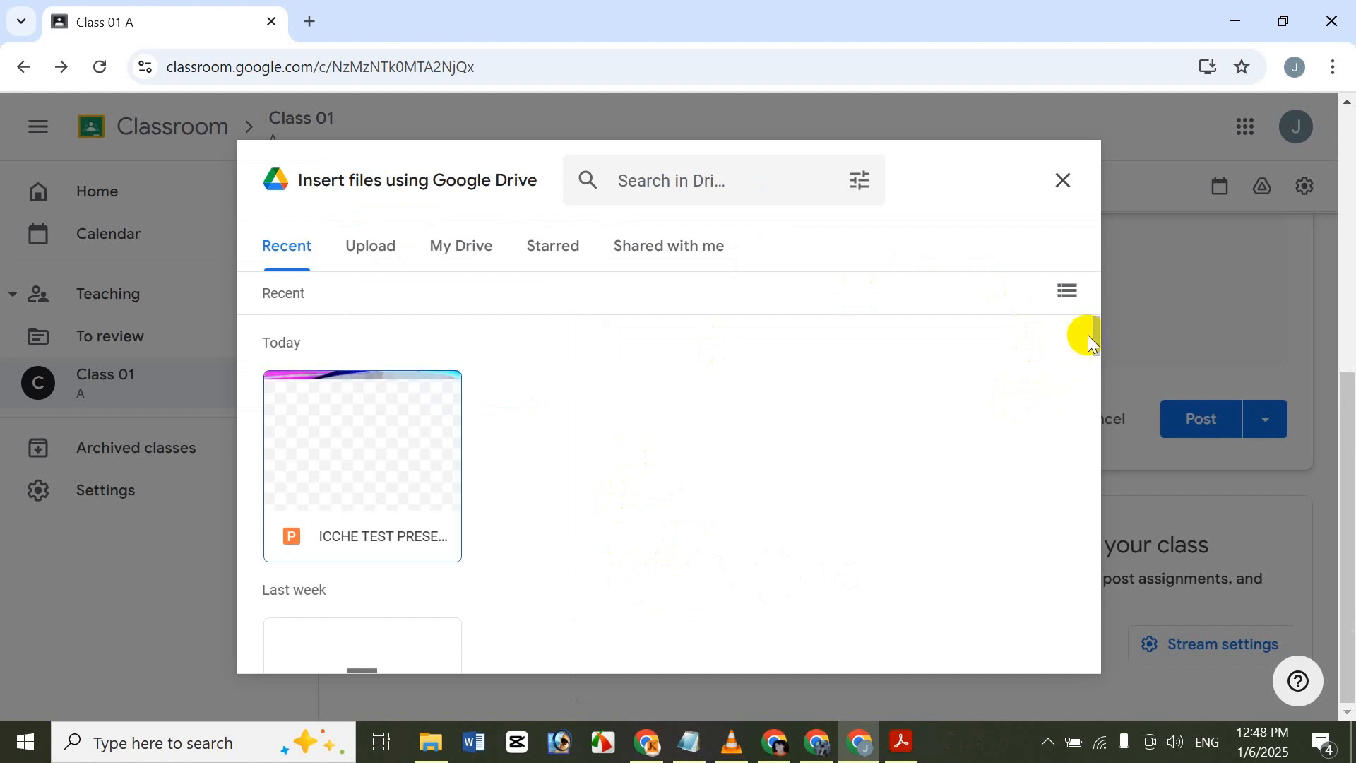
left_click(452, 245)
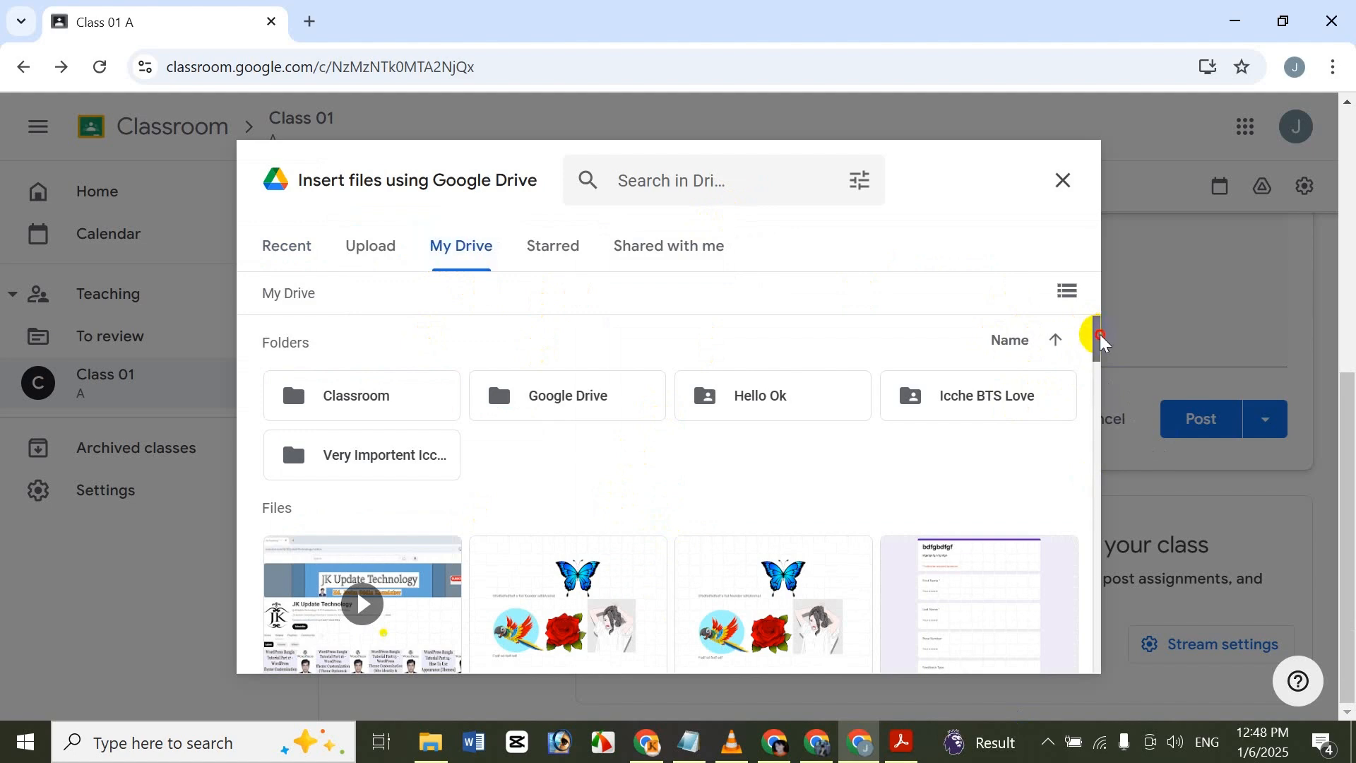
left_click_drag(1095, 339, 1075, 375)
left_click(962, 468)
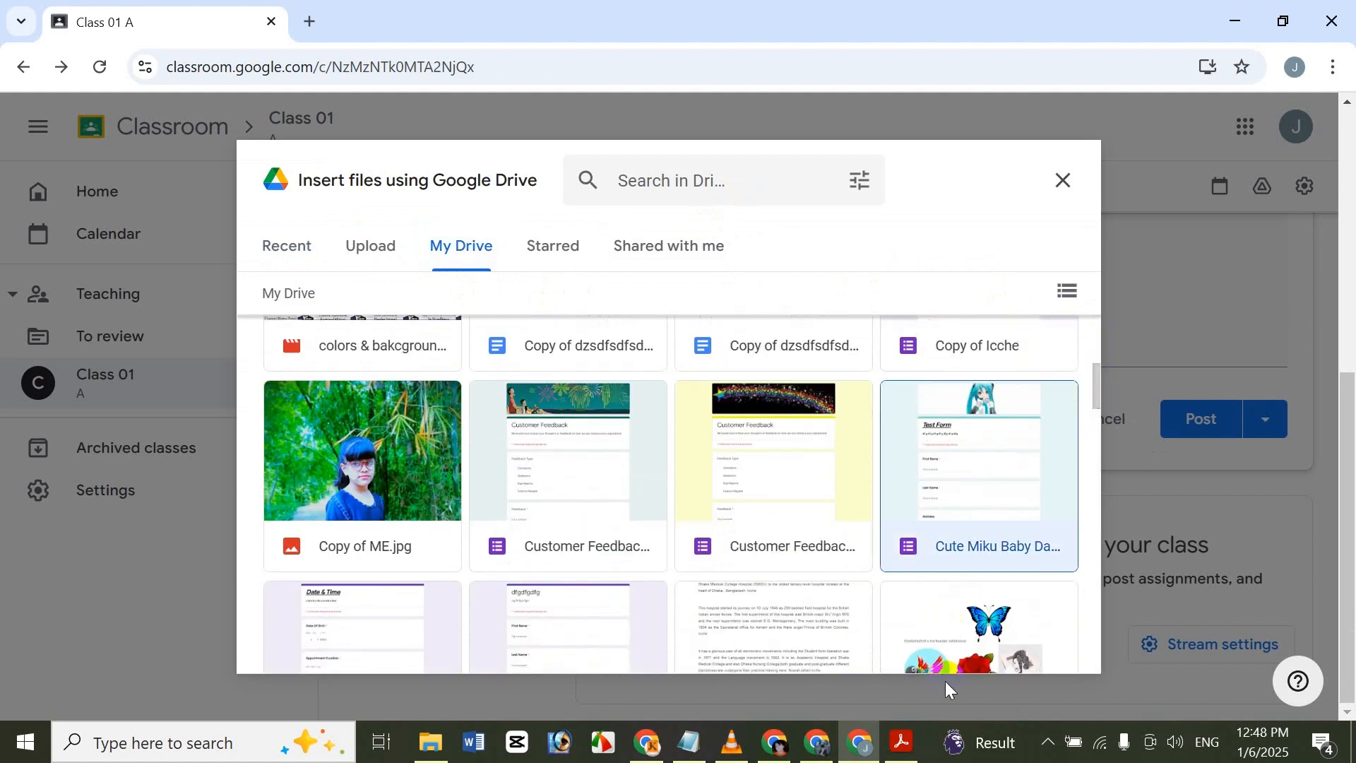
left_click(1039, 644)
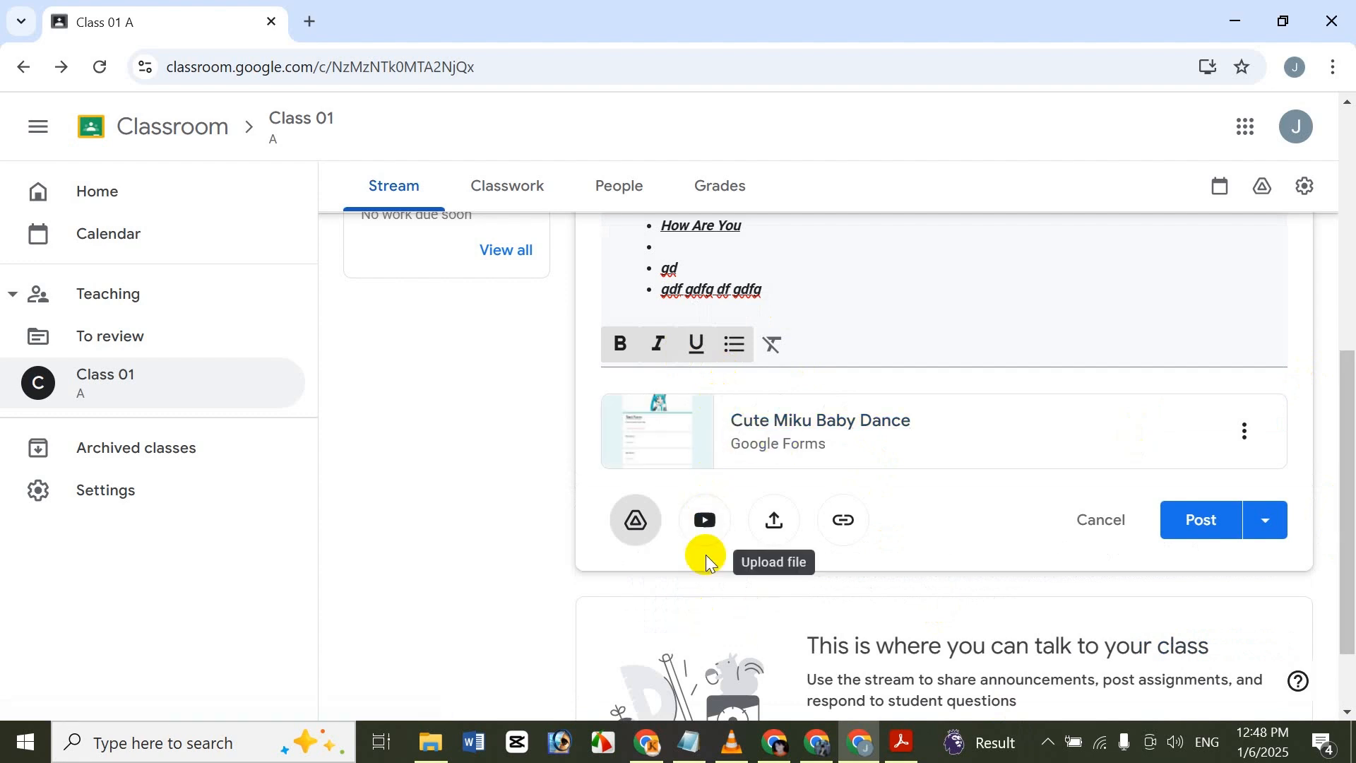
Search YouTube for "Math Class" and attach the video "14 Types of Students in Every Math Class" to the announcement.
left_click(708, 523)
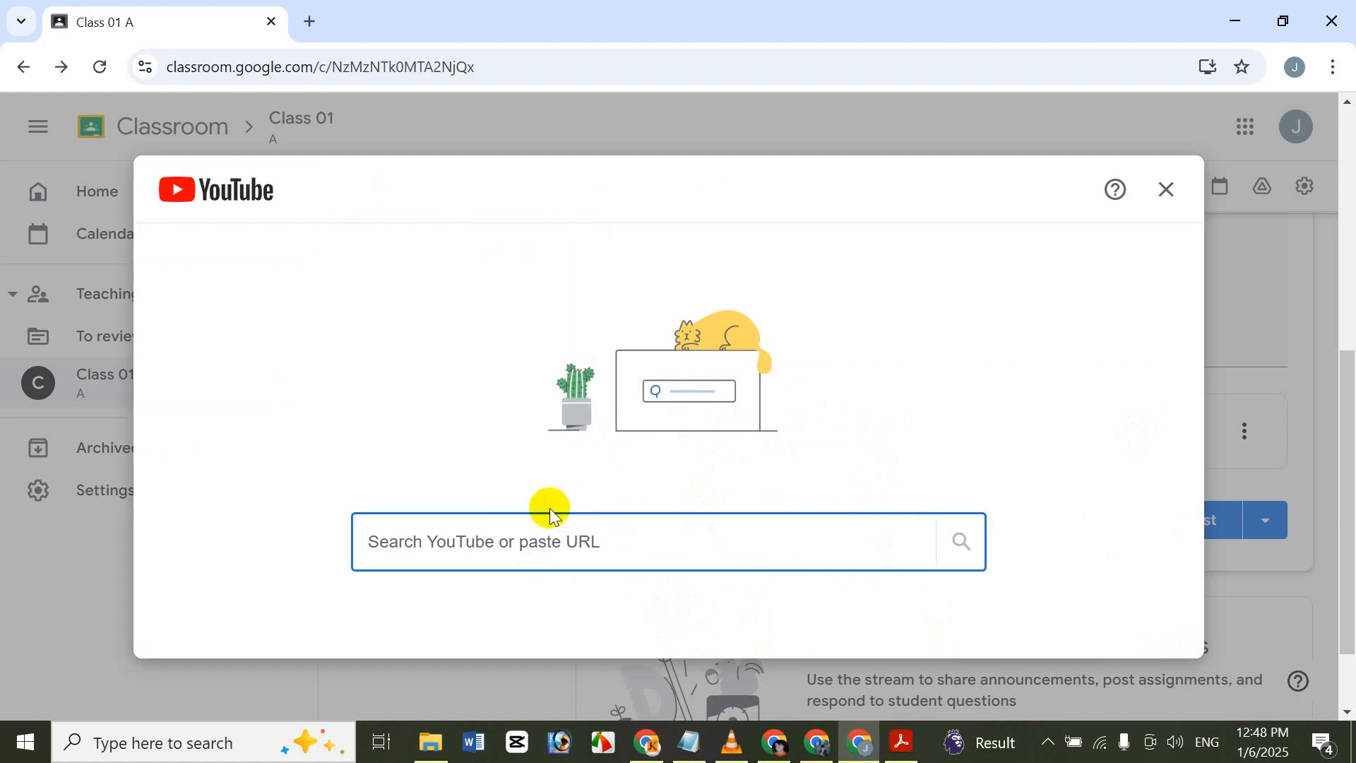
type("Ma")
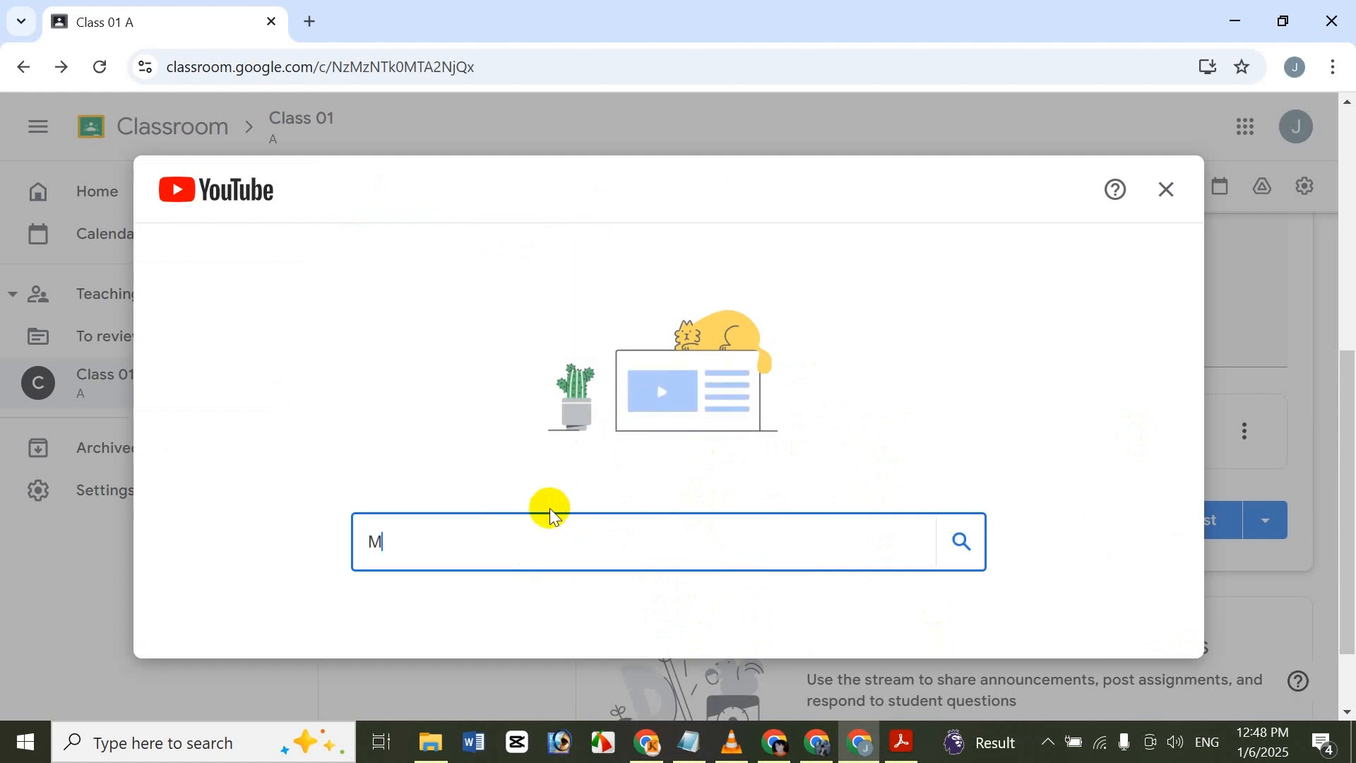
type("th Class")
key("Return")
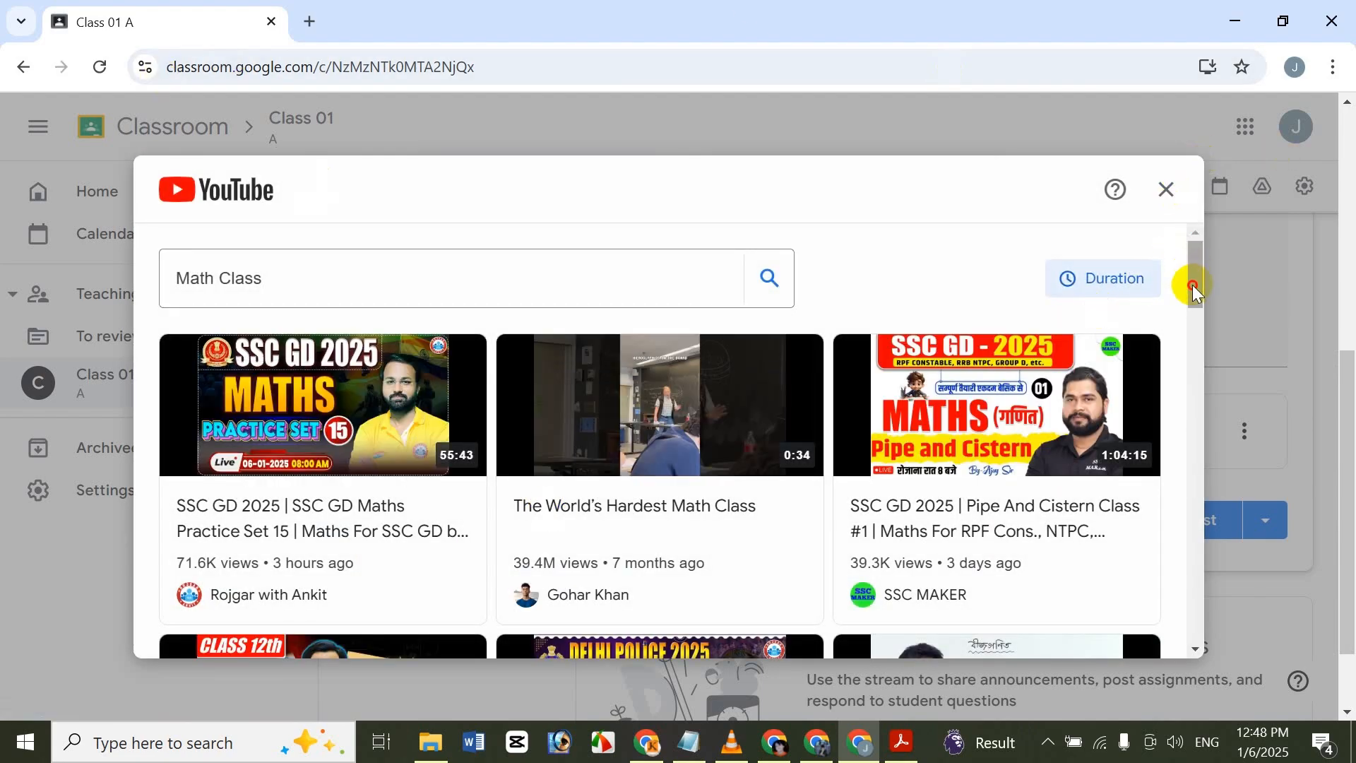
left_click_drag(1192, 286, 1187, 406)
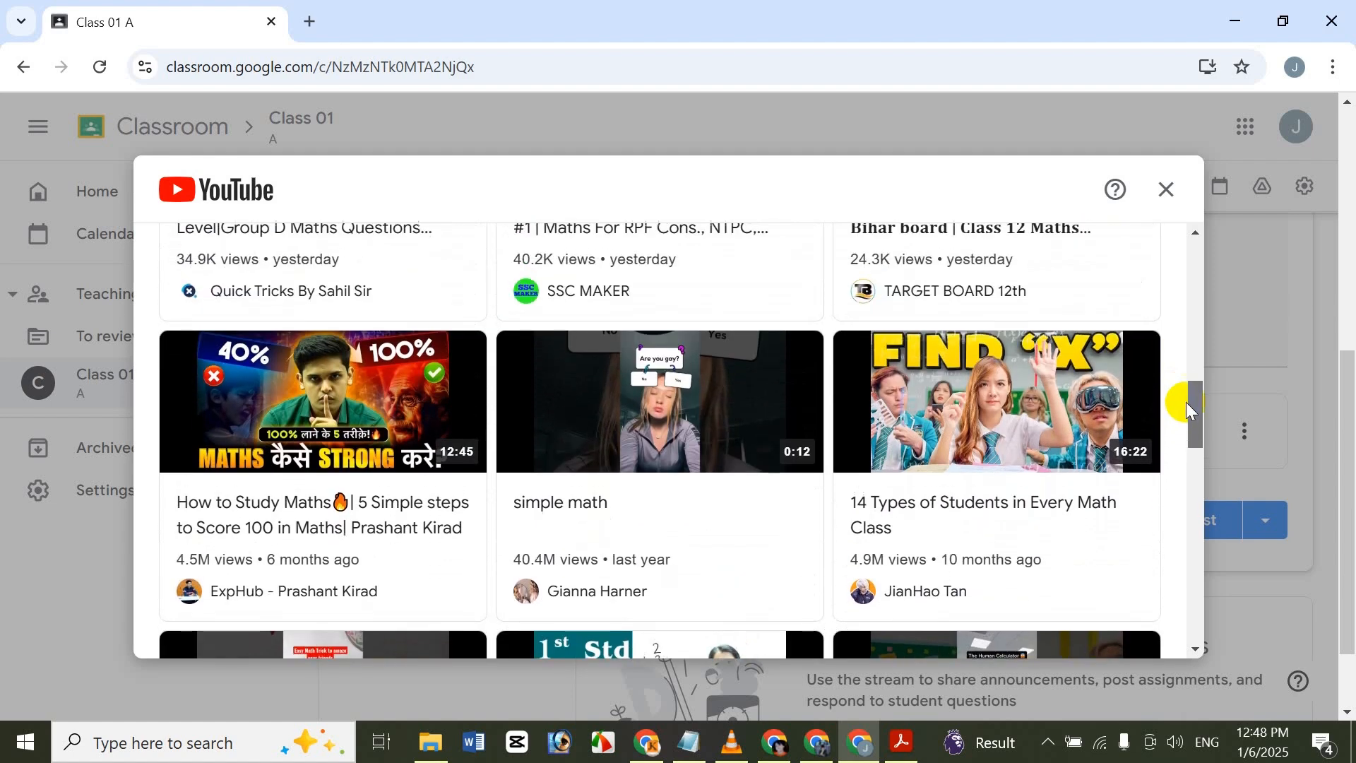
left_click(1130, 522)
left_click(1102, 622)
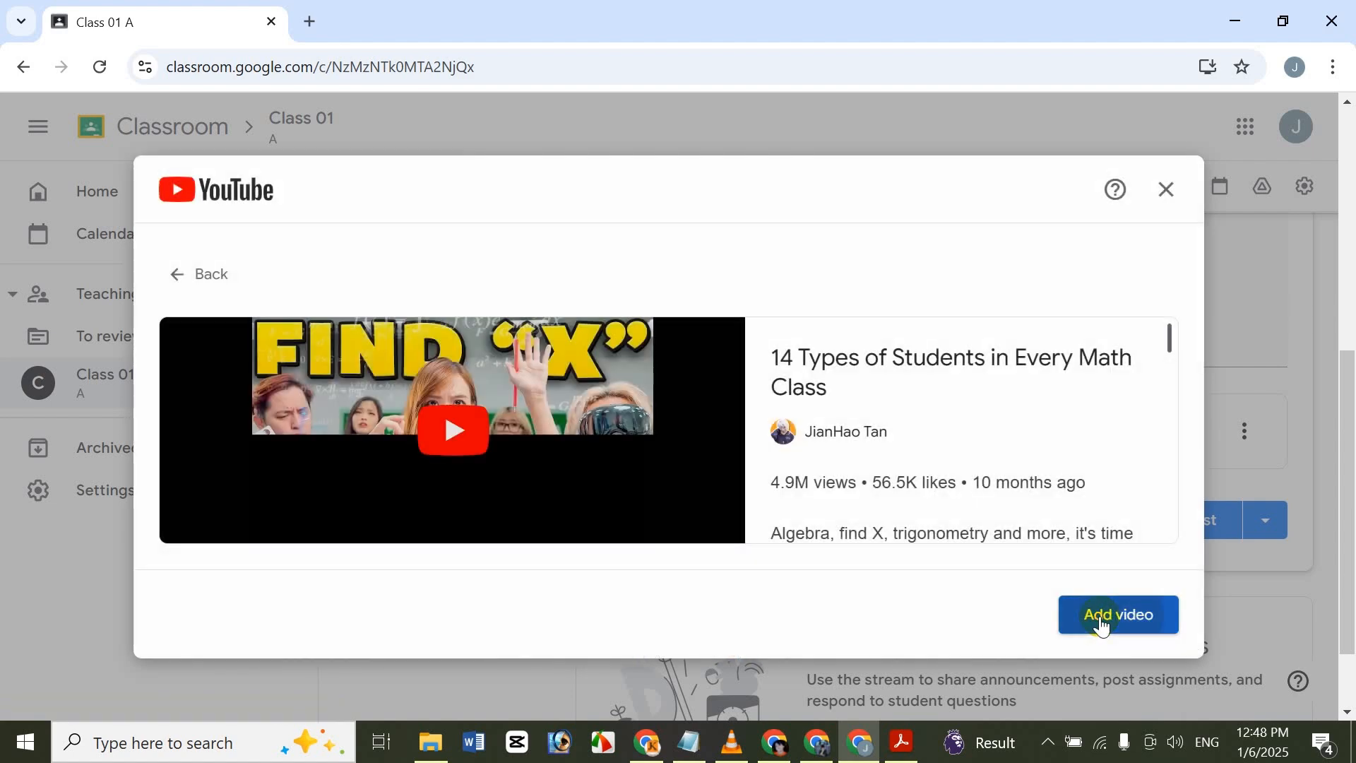
Upload the PowerPoint file "ICCHE TEST PRESENTION" from the Documents folder as an announcement attachment.
mouse_move(1351, 424)
left_mouse_down()
mouse_move(1351, 398)
mouse_move(1351, 493)
mouse_move(1351, 431)
left_mouse_up()
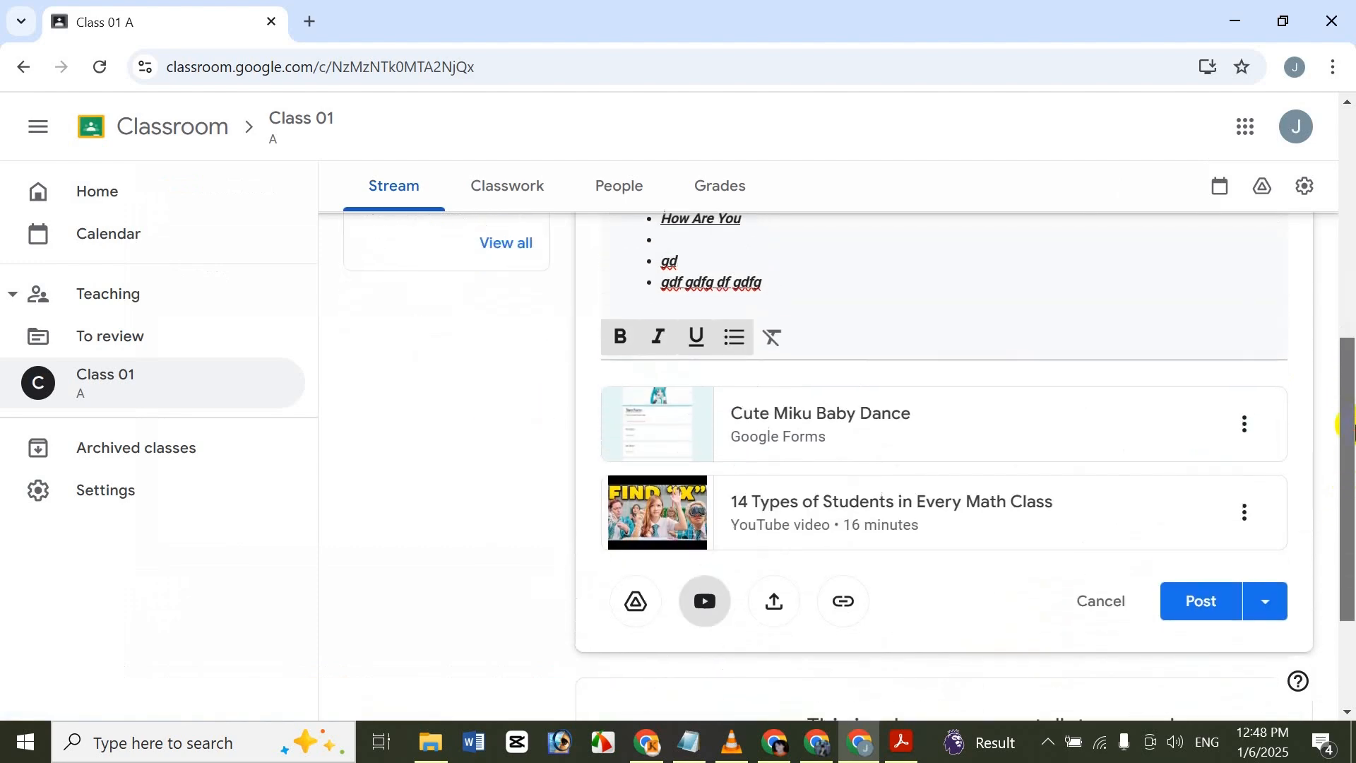
left_click(760, 603)
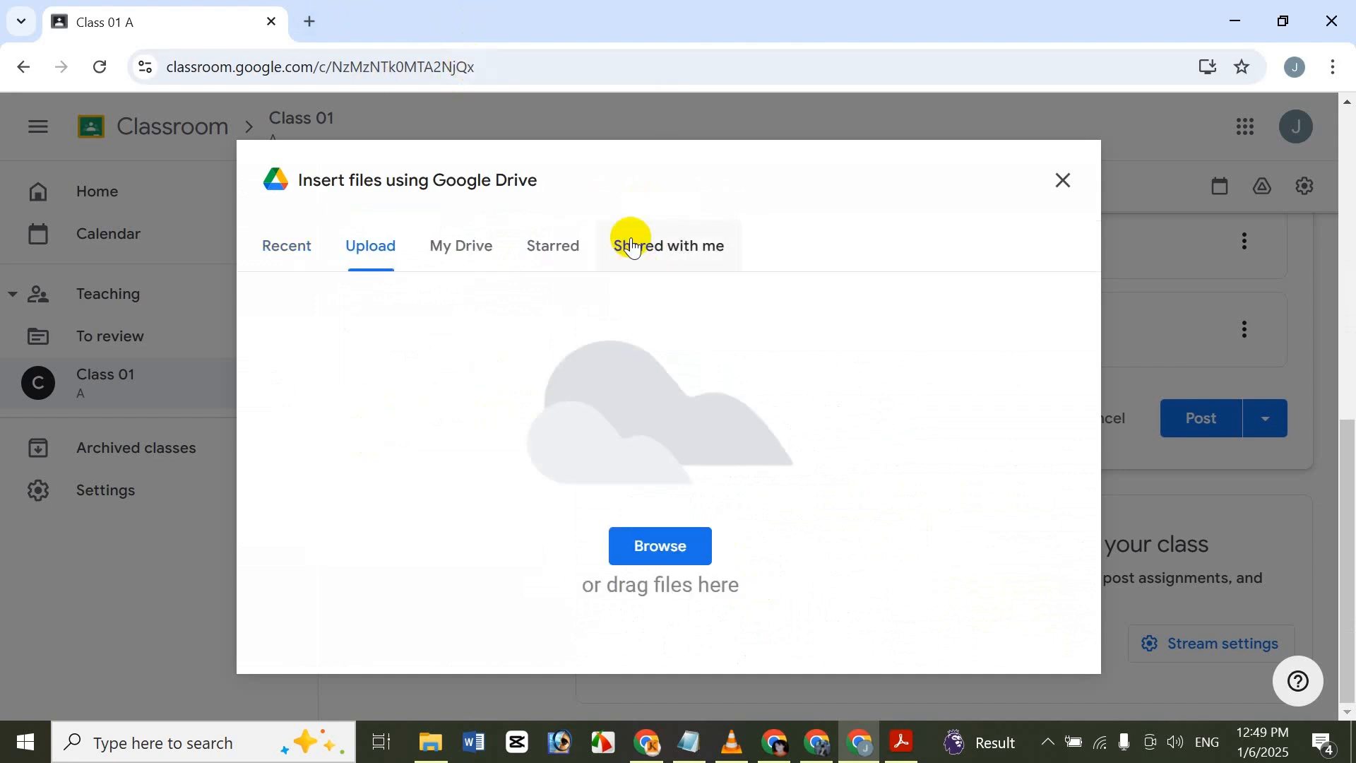
left_click(673, 542)
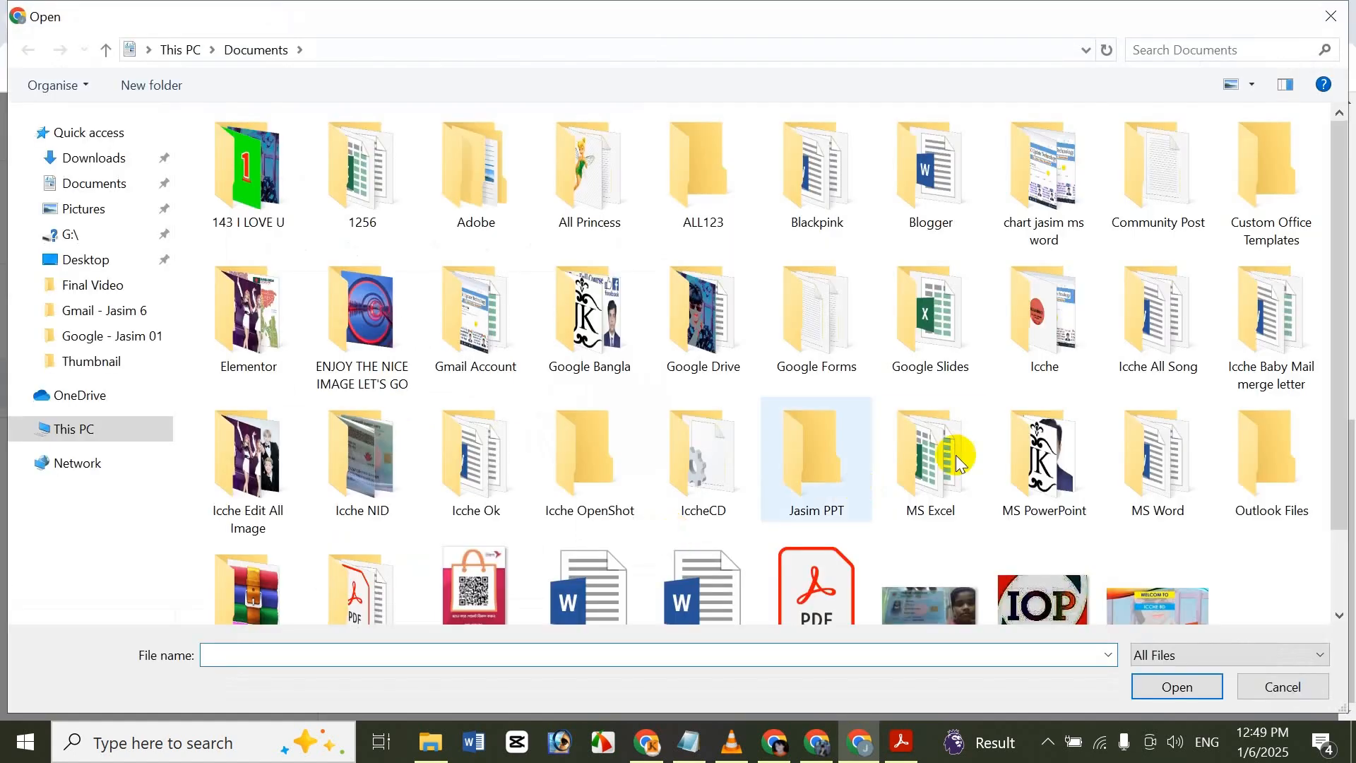
scroll(961, 463, "down", 2)
left_click(1131, 593)
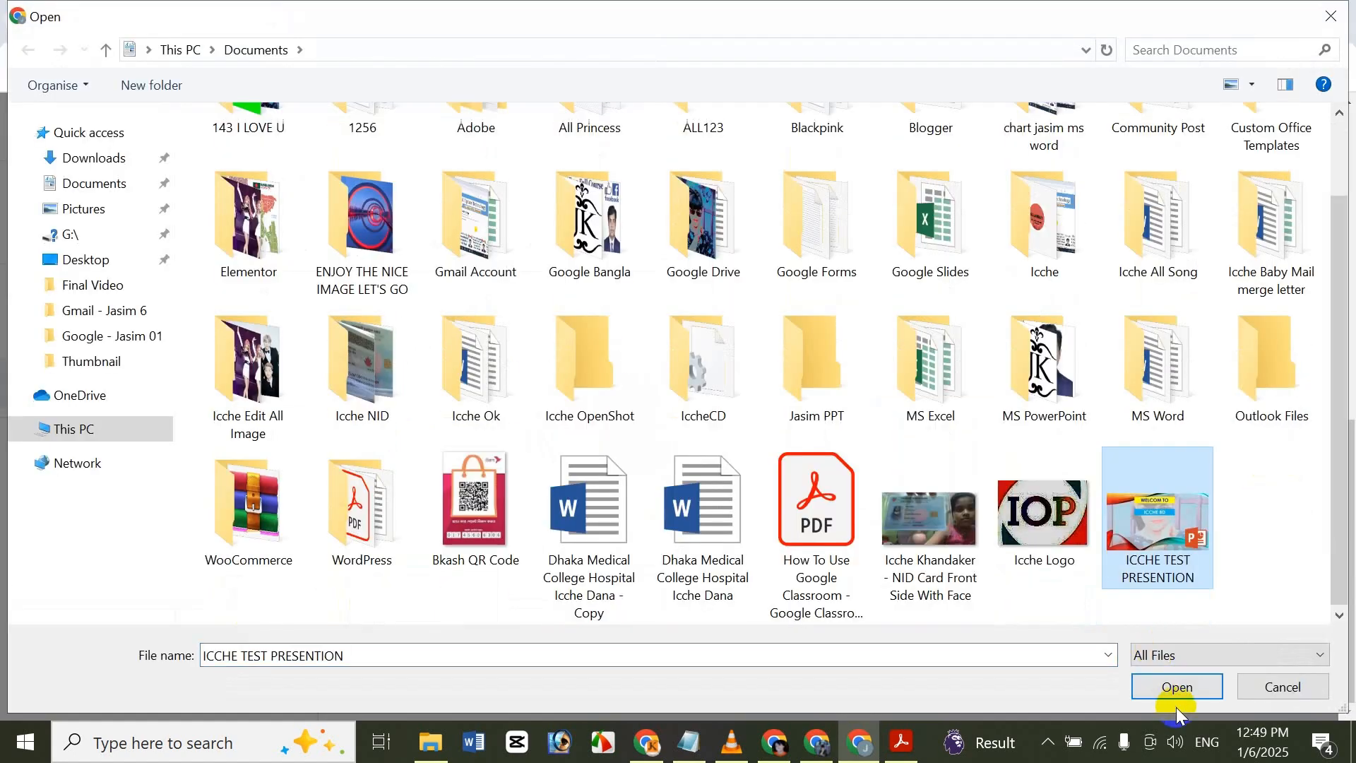
left_click(1185, 685)
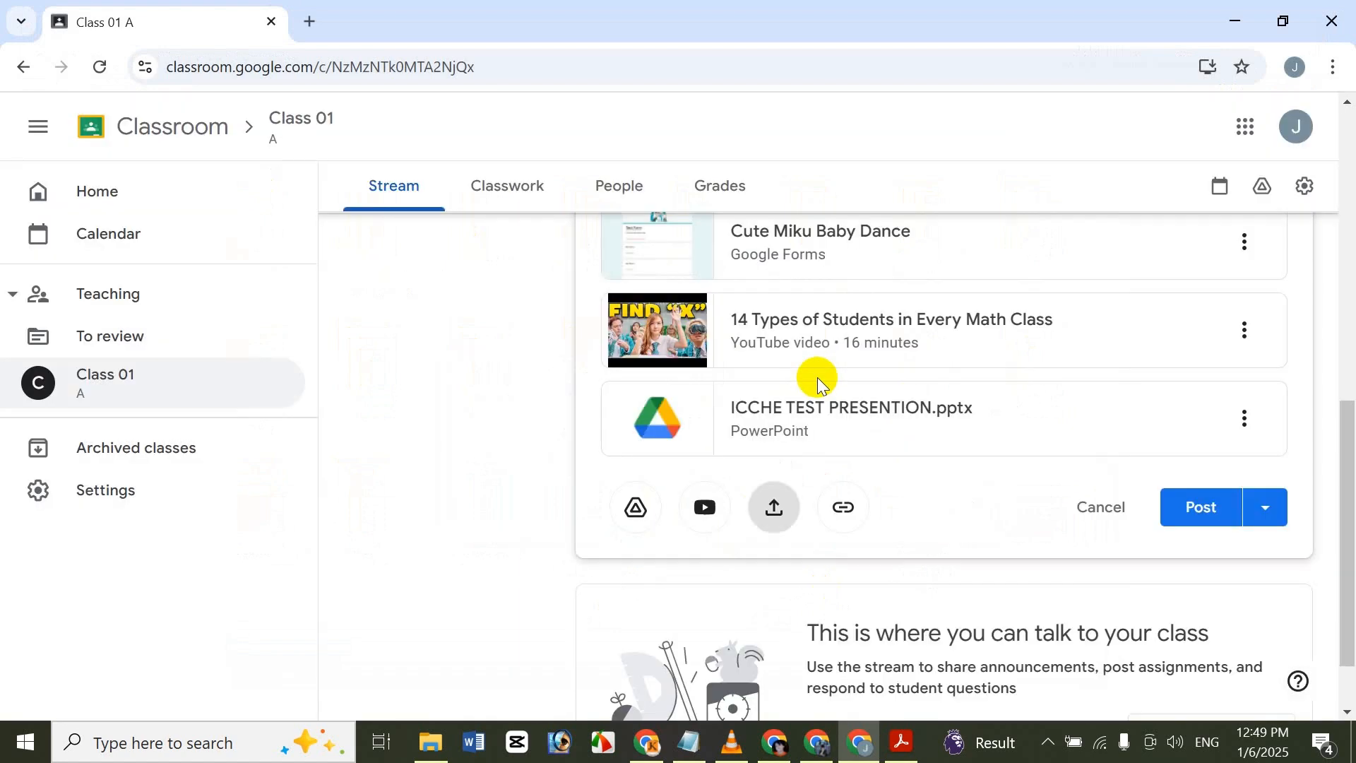
Remove the "ICCHE TEST PRESENTION.pptx" attachment from the announcement.
scroll(1308, 514, "up", 1)
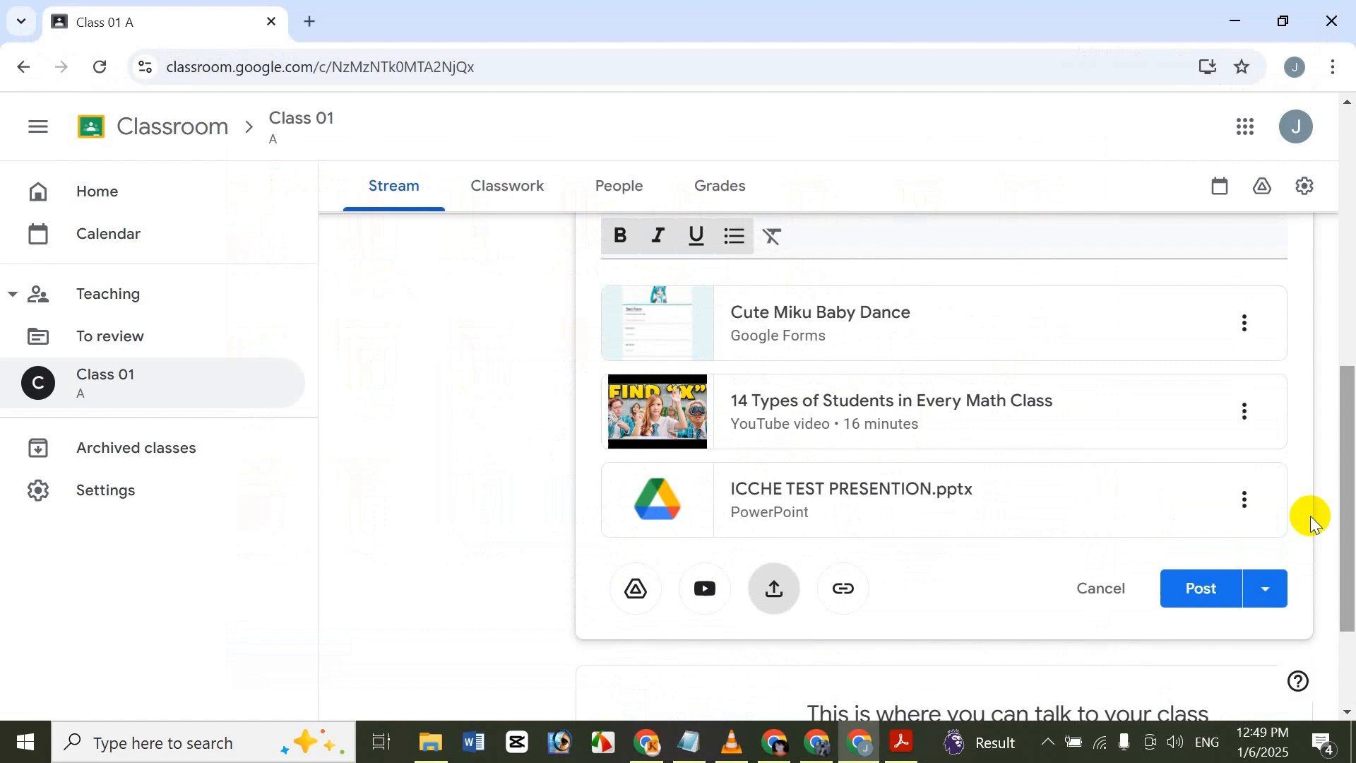
left_click(1243, 502)
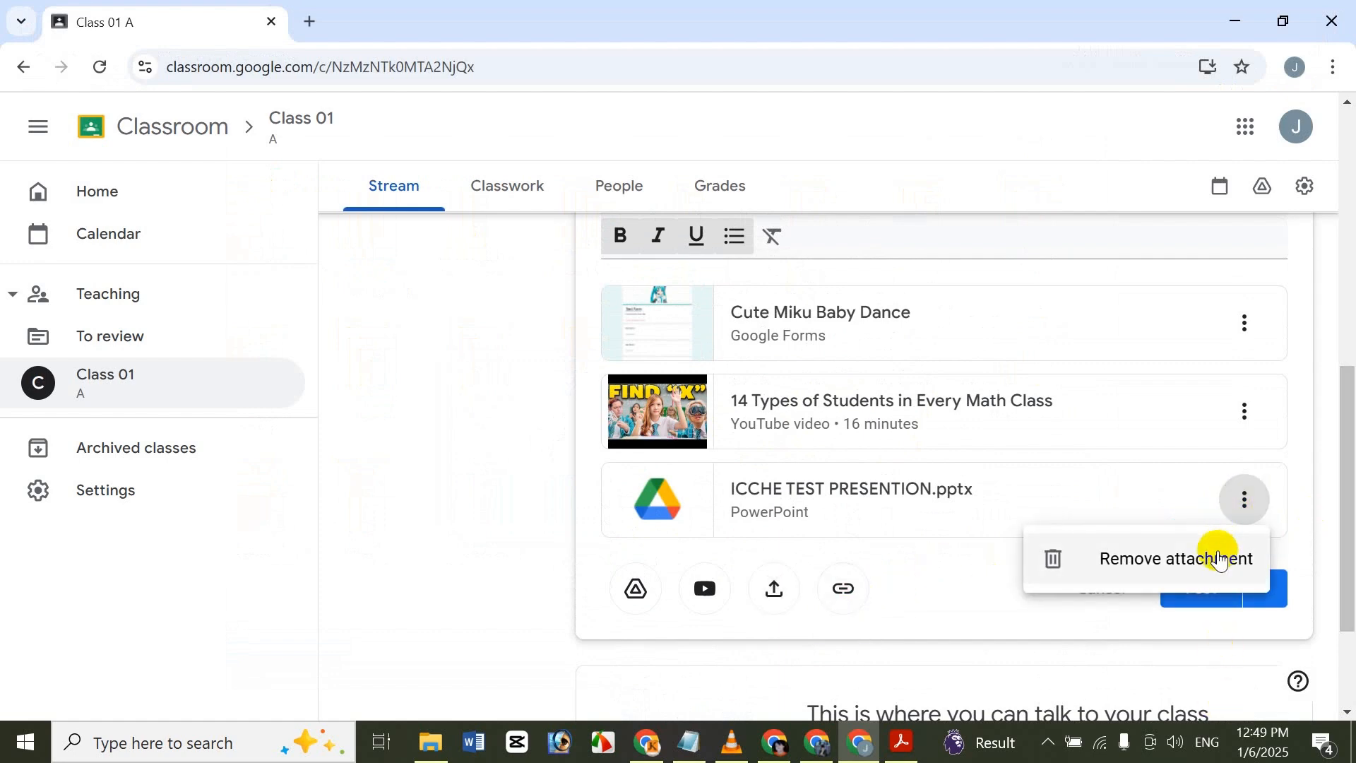
left_click(1220, 559)
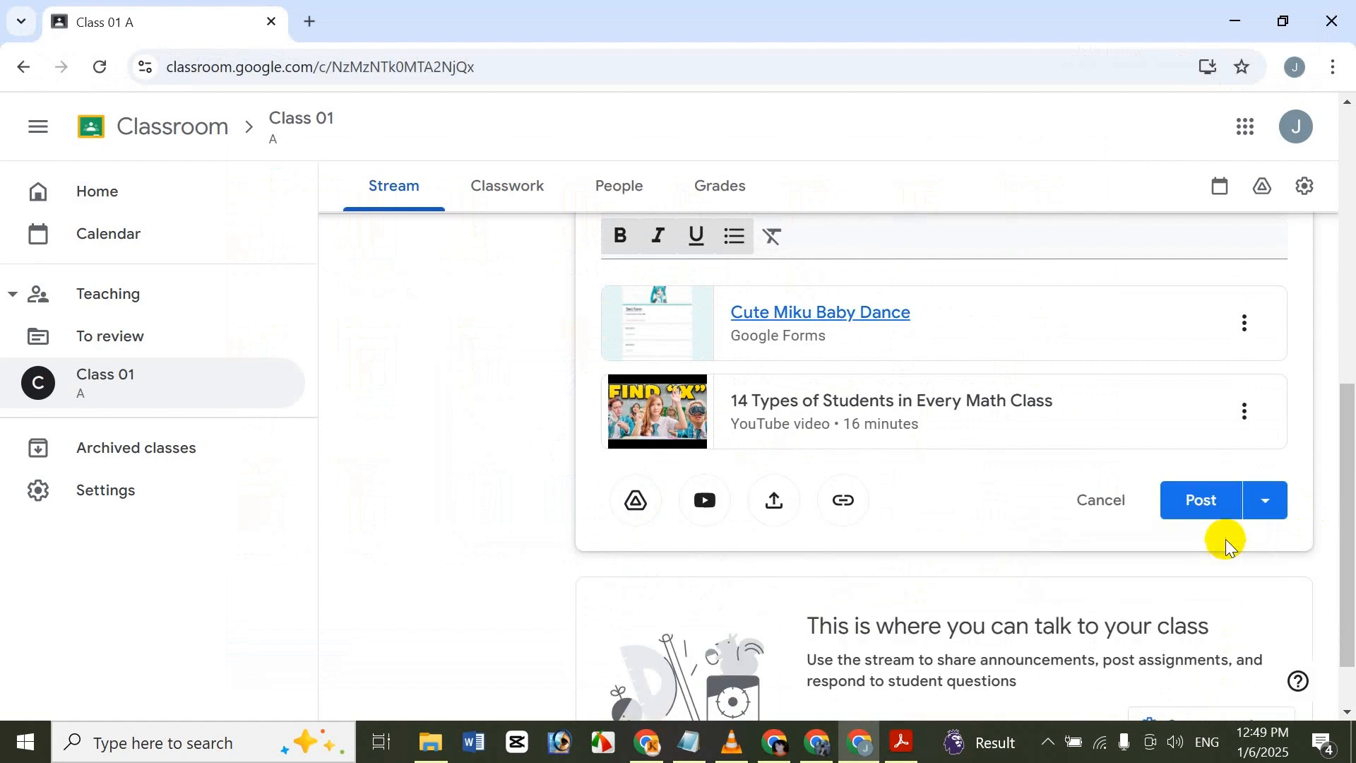
View the attachment options of the YouTube video and the Google Form without removing either.
left_click(1244, 412)
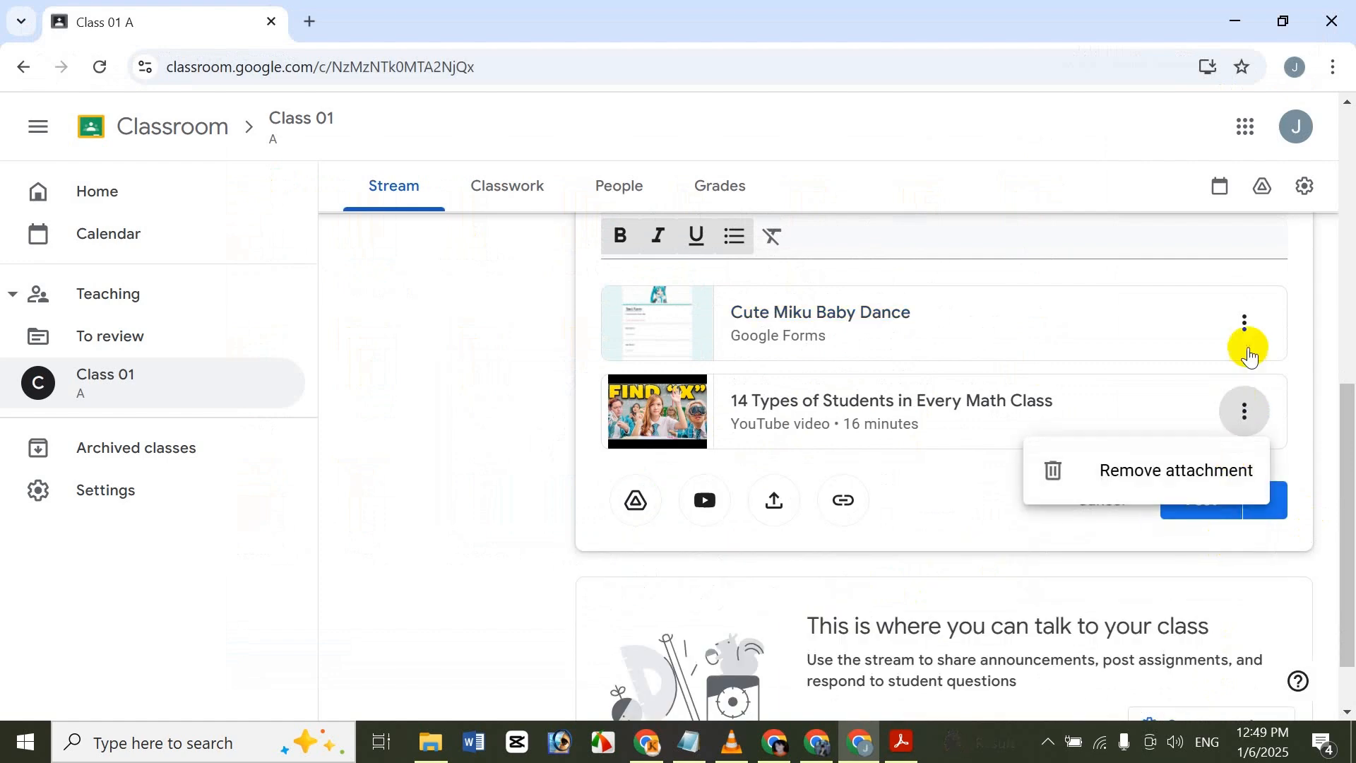
left_click(1245, 323)
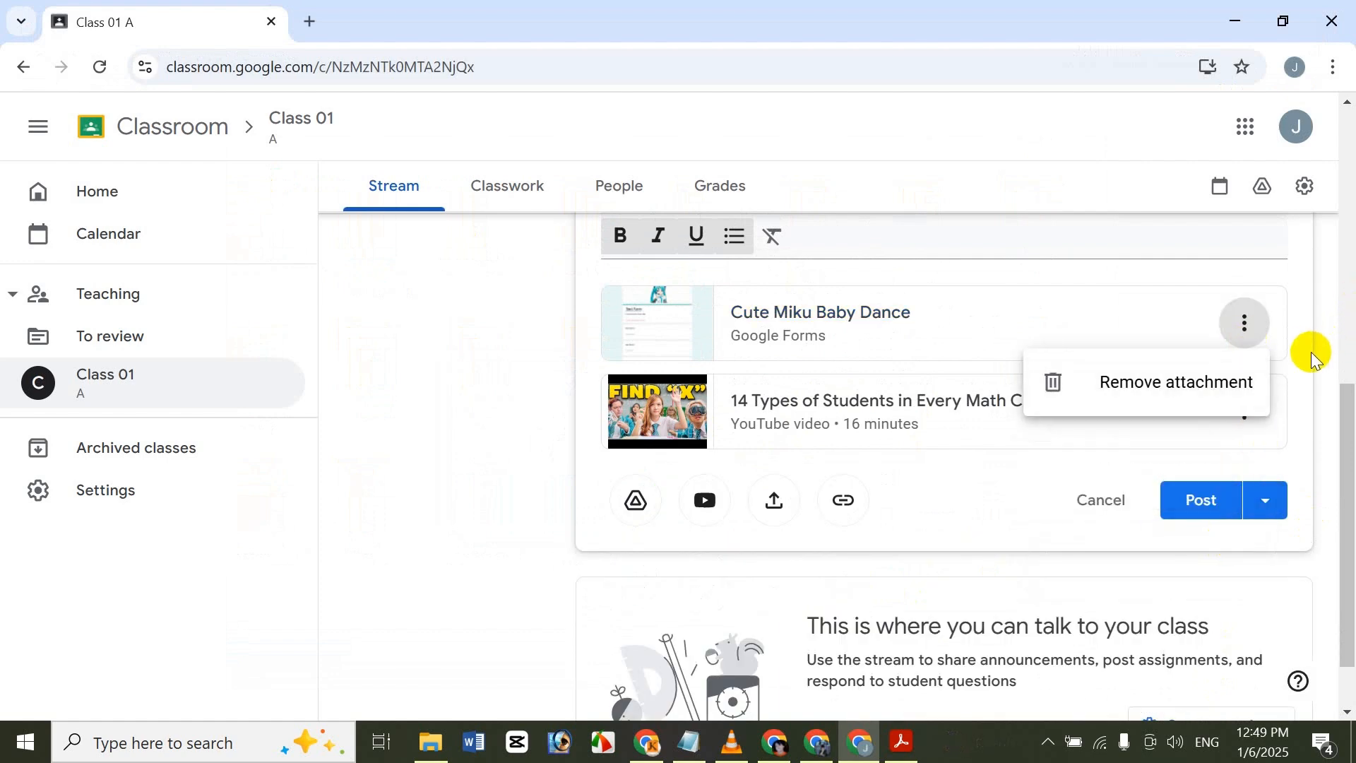
left_click(1276, 342)
Review the announcement draft and view its posting options without choosing Post, Schedule or Save draft.
left_click_drag(1346, 440, 1346, 374)
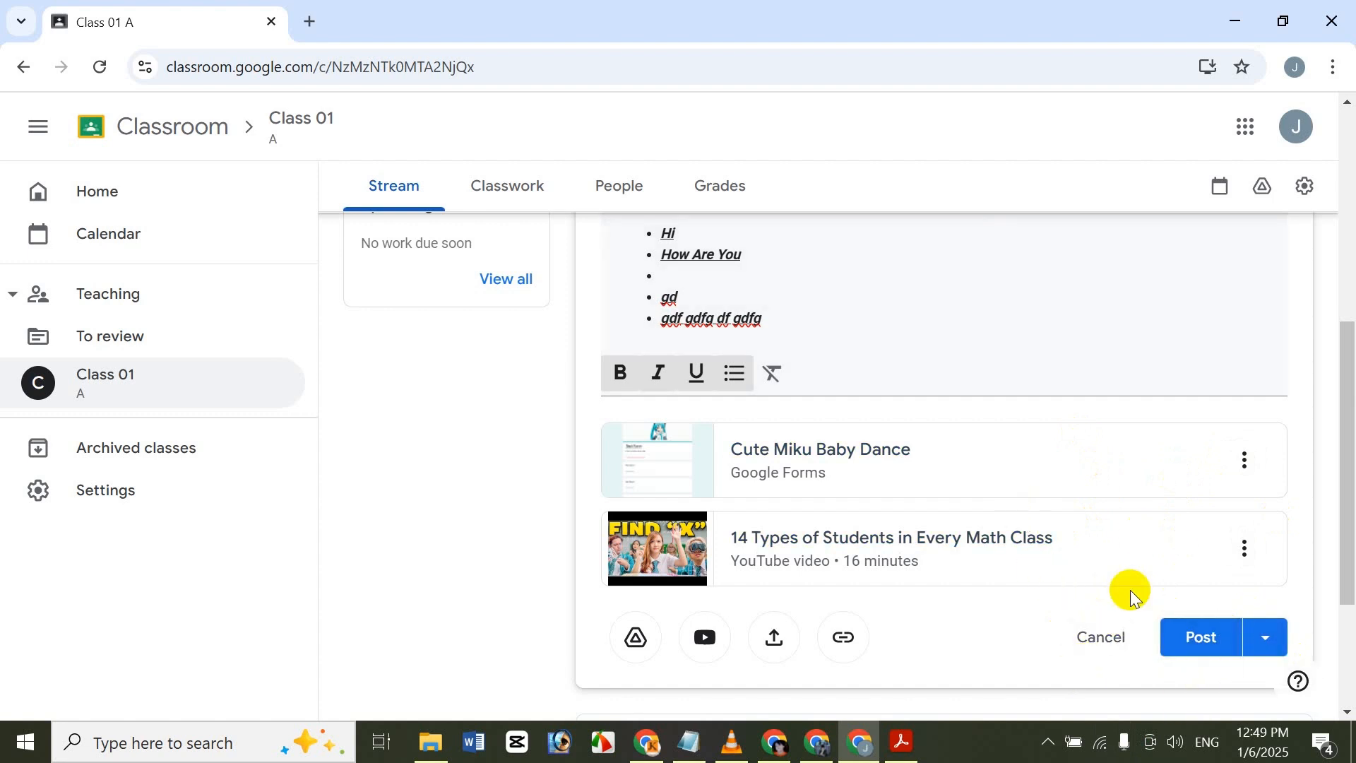
left_click(1263, 639)
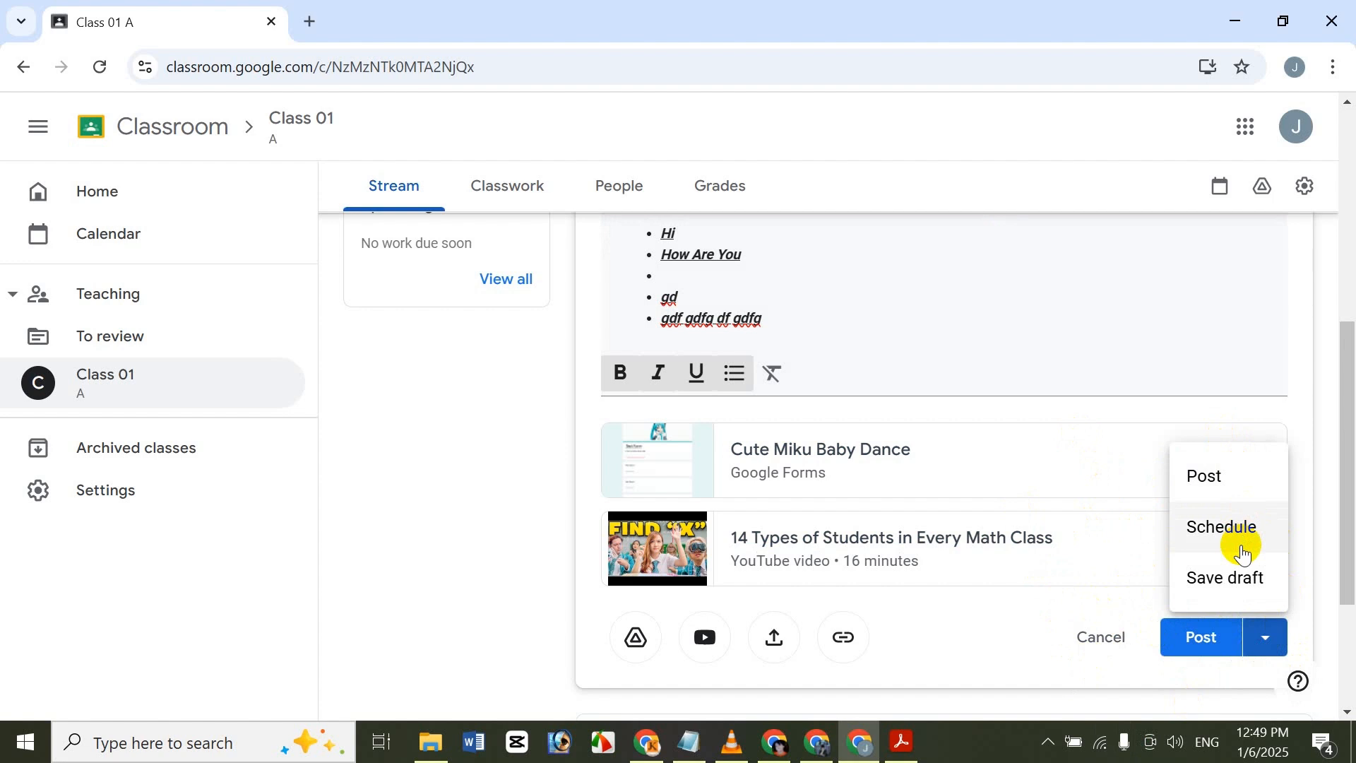
left_click(1317, 527)
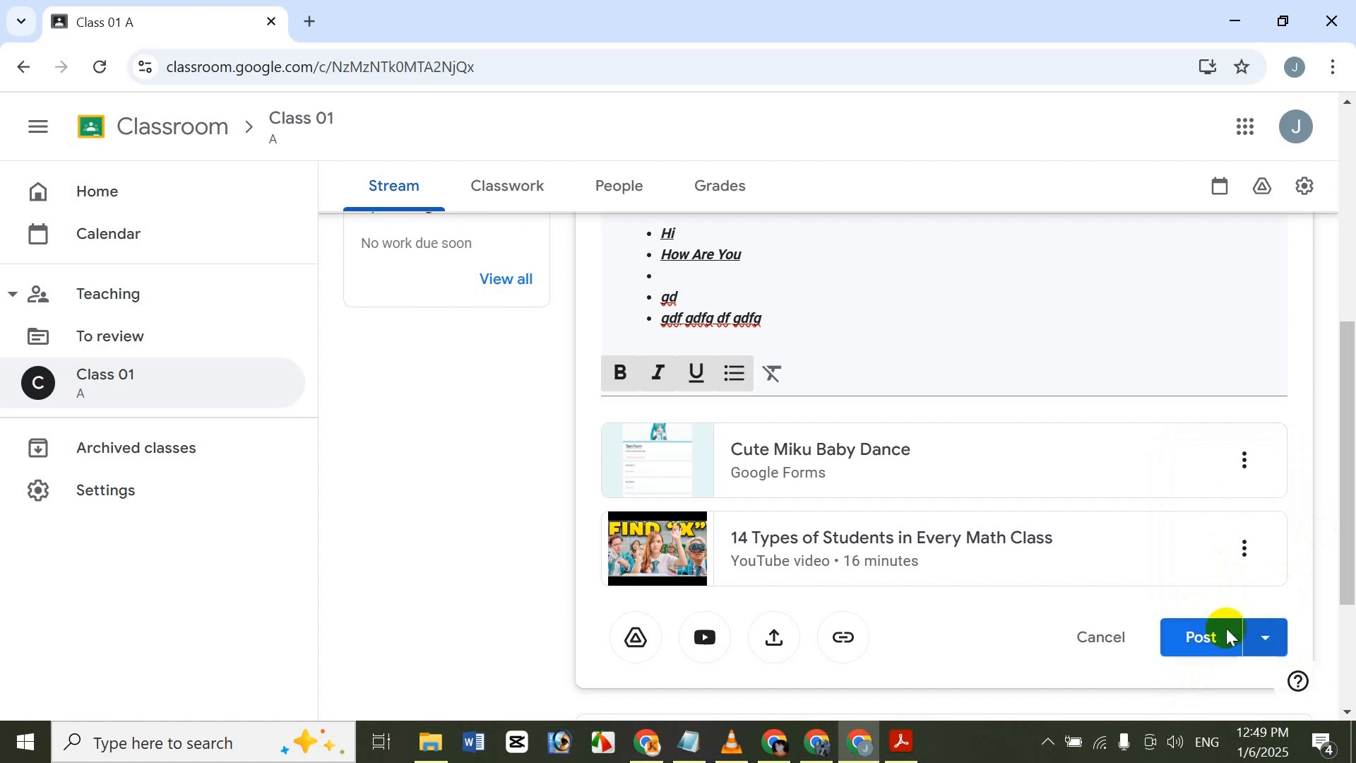
View the class settings, close them and open the stream settings from the class stream.
left_click_drag(1326, 548, 1331, 607)
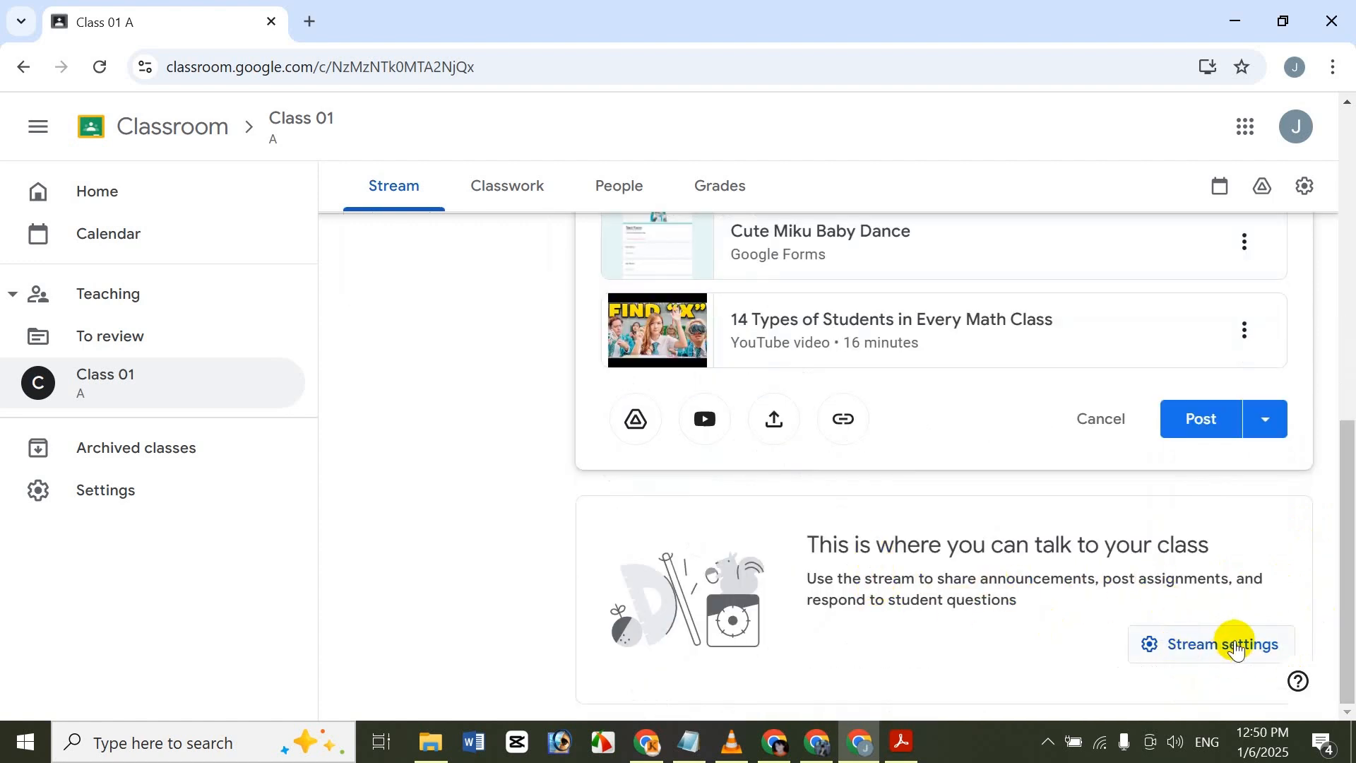
left_click(1305, 186)
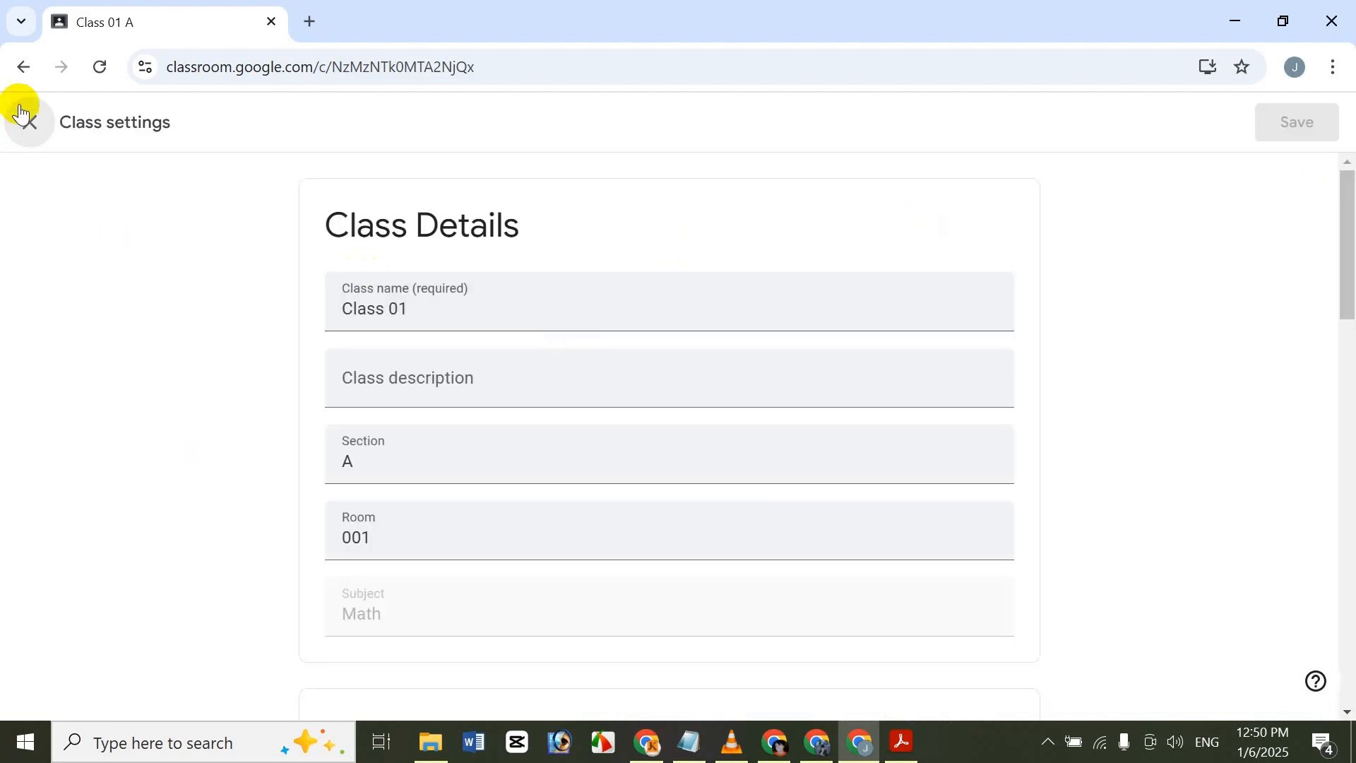
left_click(21, 113)
left_click(1231, 643)
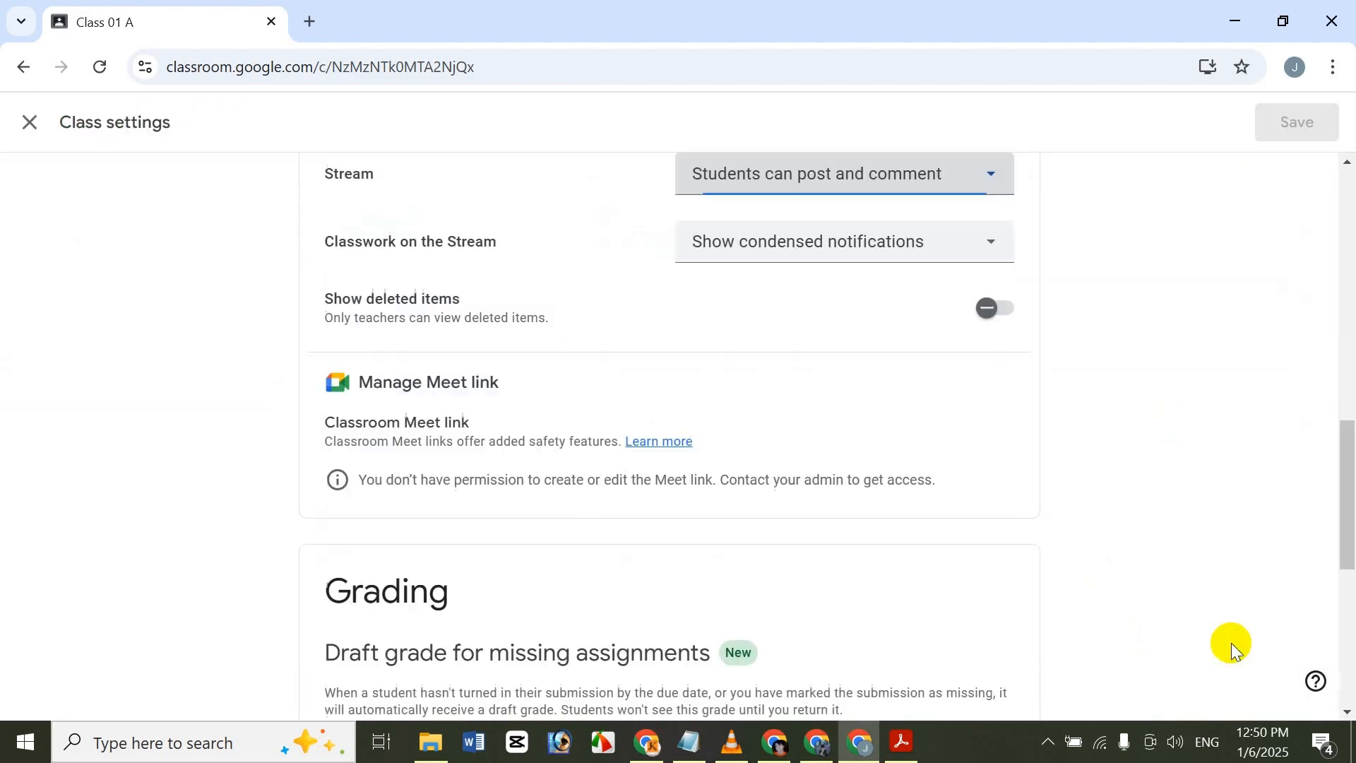
Review the class details in the class settings without changing the name, description, section, room or subject.
left_click_drag(1351, 537, 1326, 200)
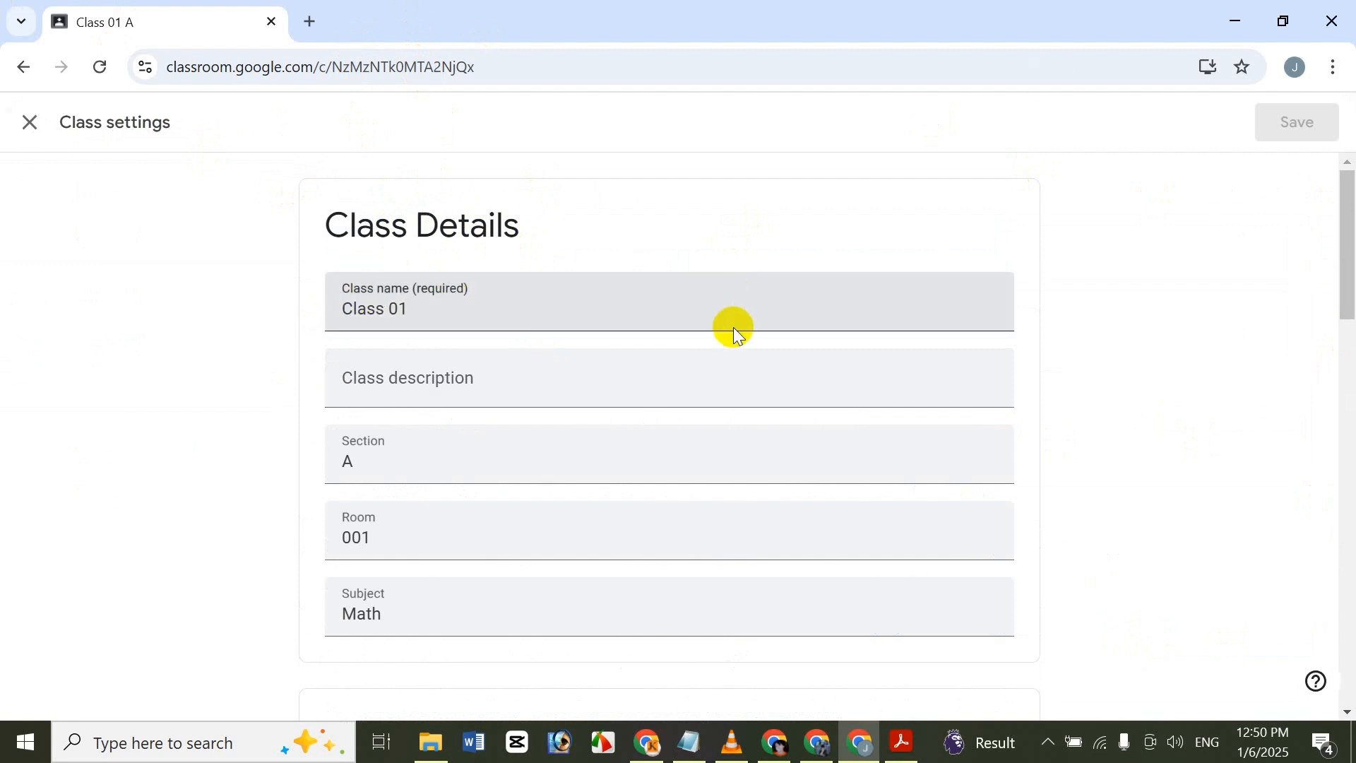
scroll(735, 332, "down", 2)
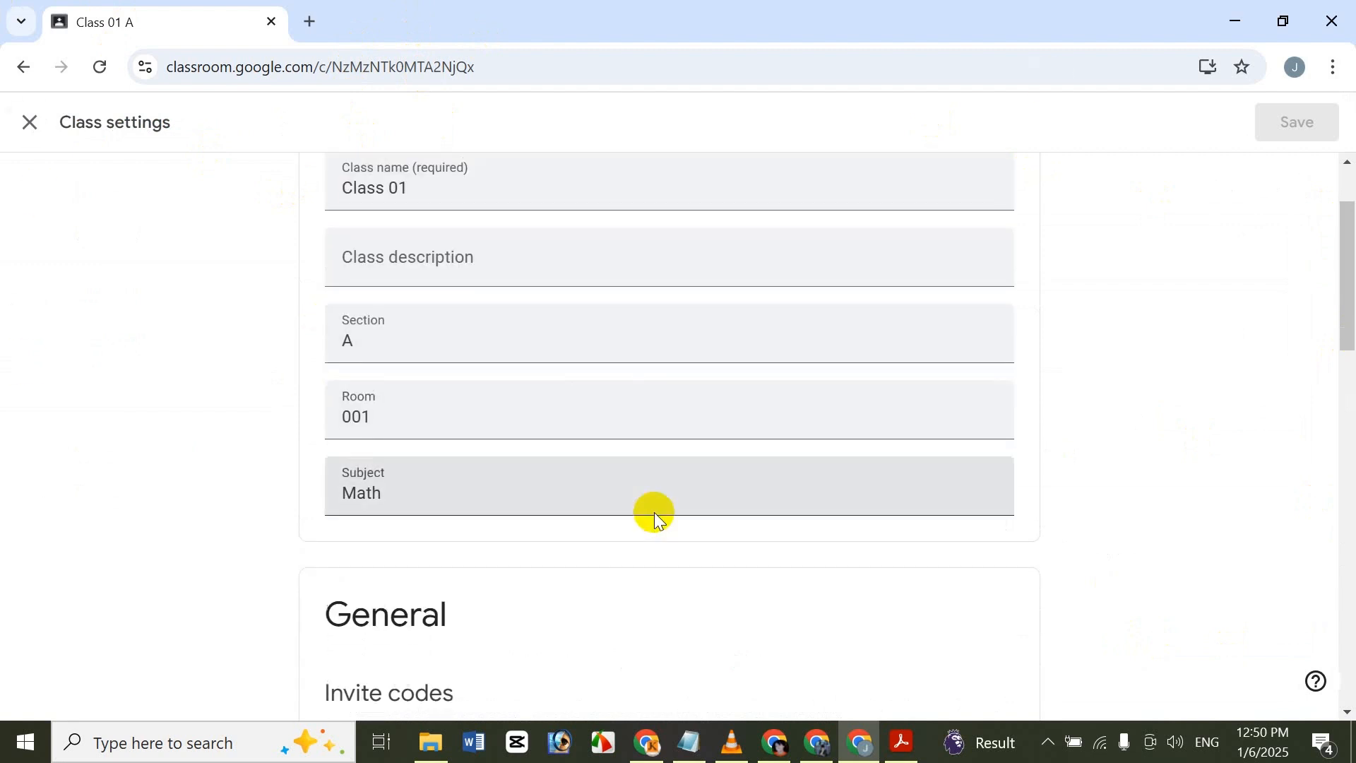
scroll(651, 487, "down", 6)
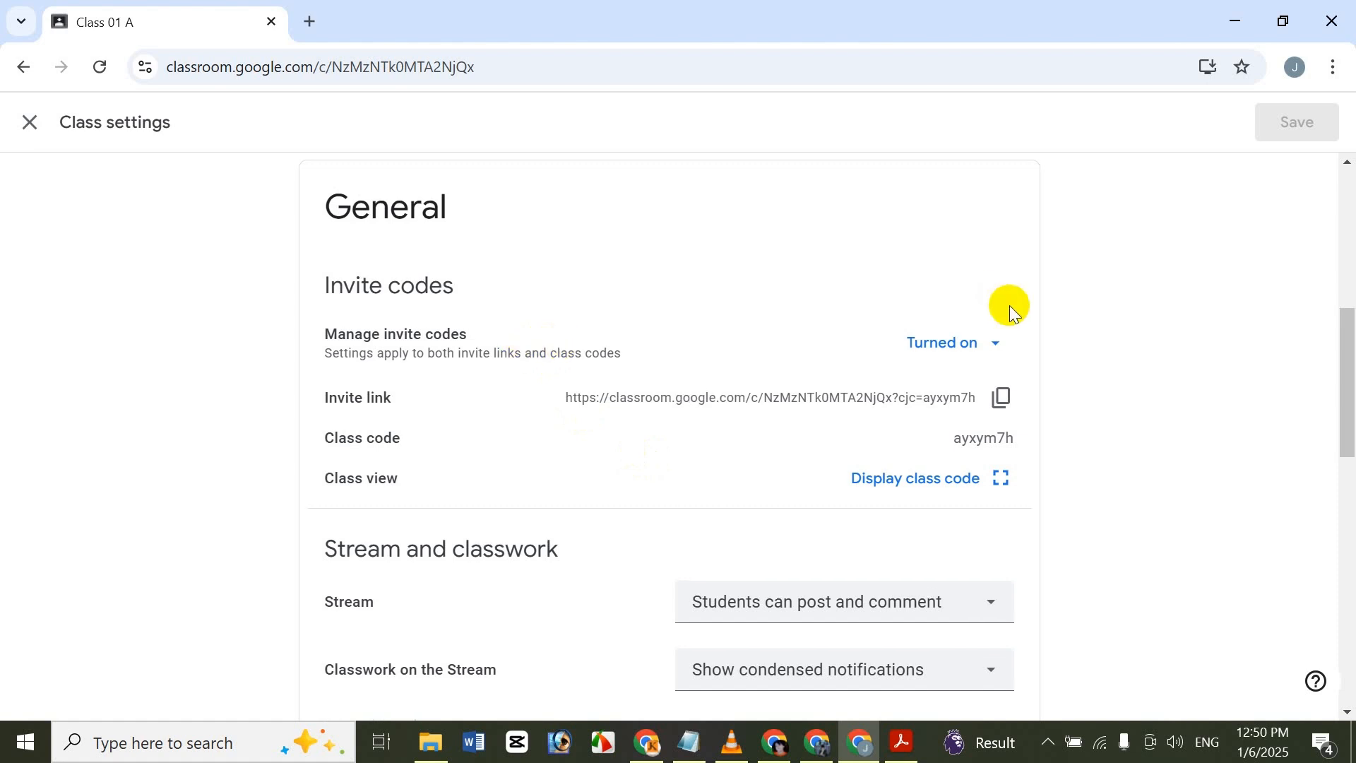
scroll(736, 363, "up", 7)
scroll(706, 463, "down", 6)
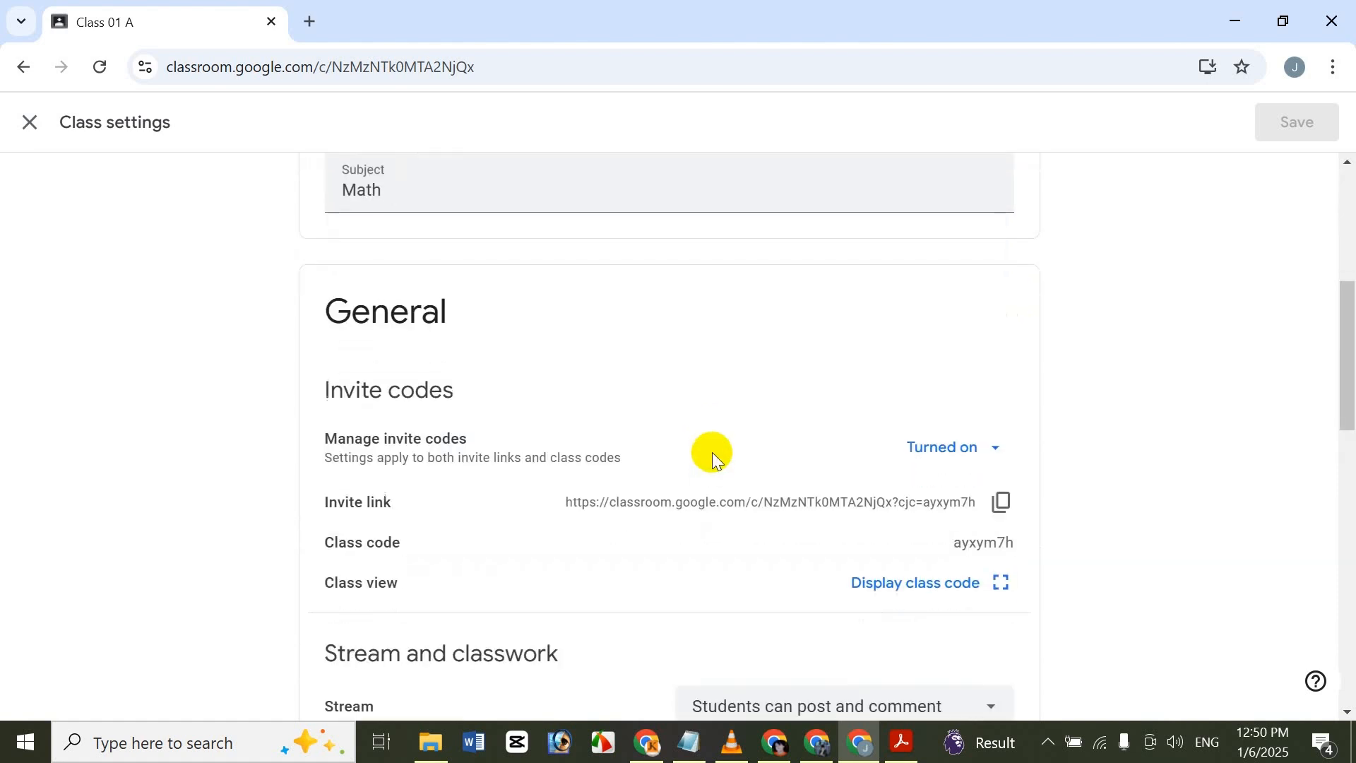
left_click(593, 178)
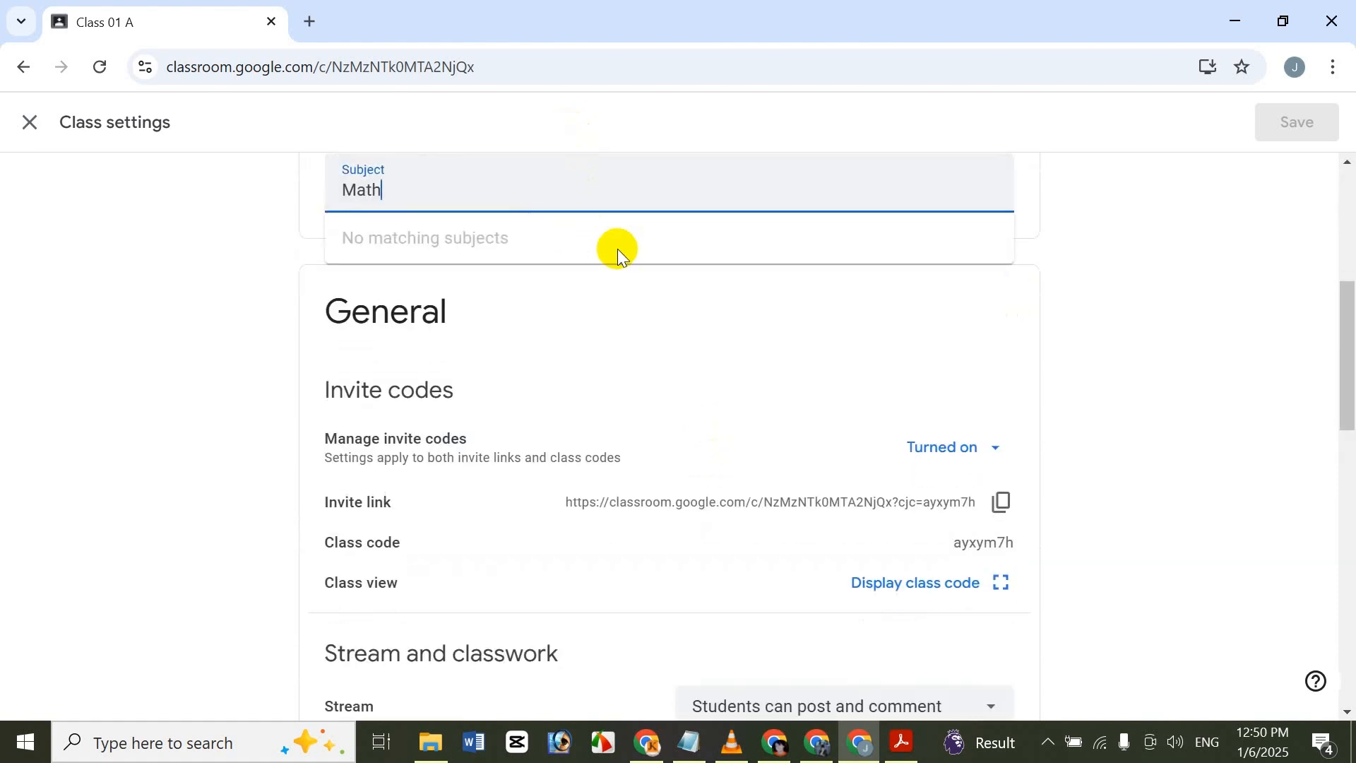
left_click(1149, 366)
View the invite code management options, Turn off and Reset, without choosing either.
scroll(919, 346, "down", 2)
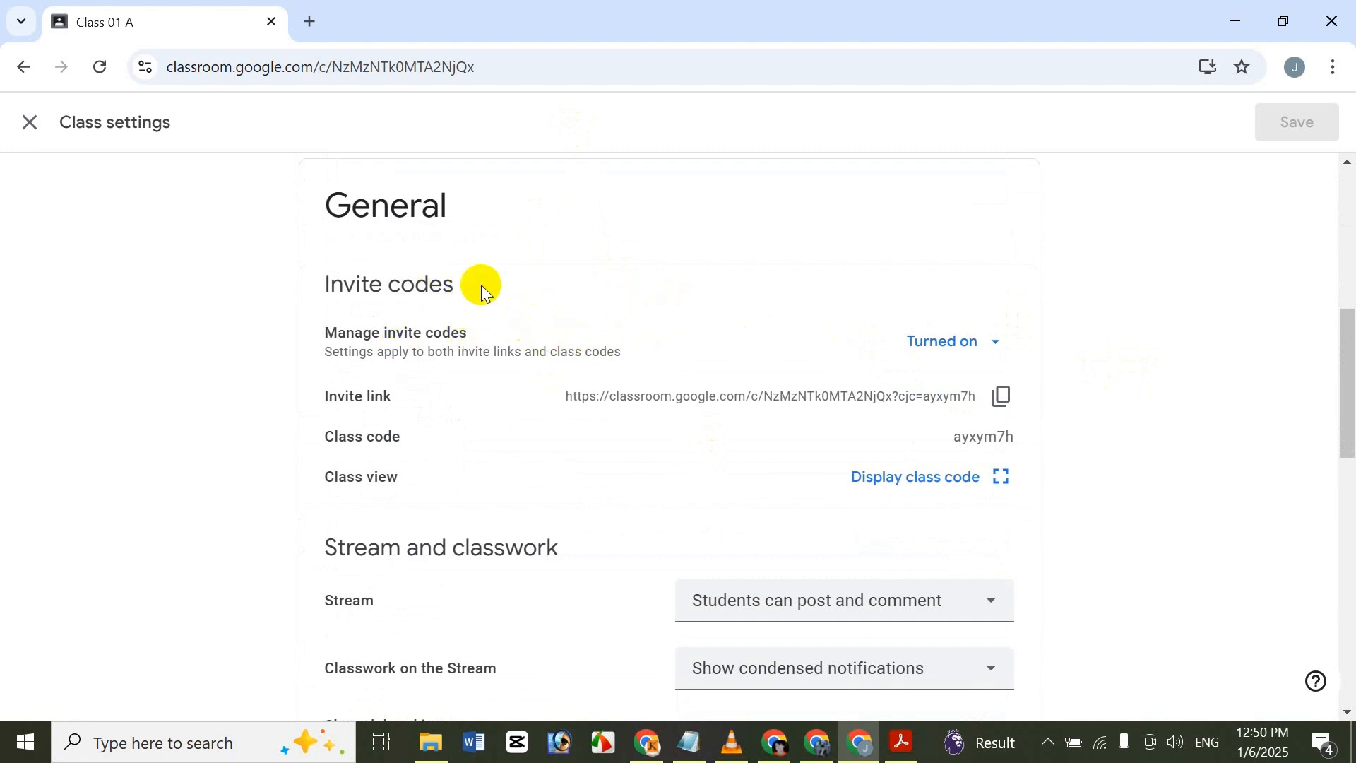
scroll(674, 342, "down", 2)
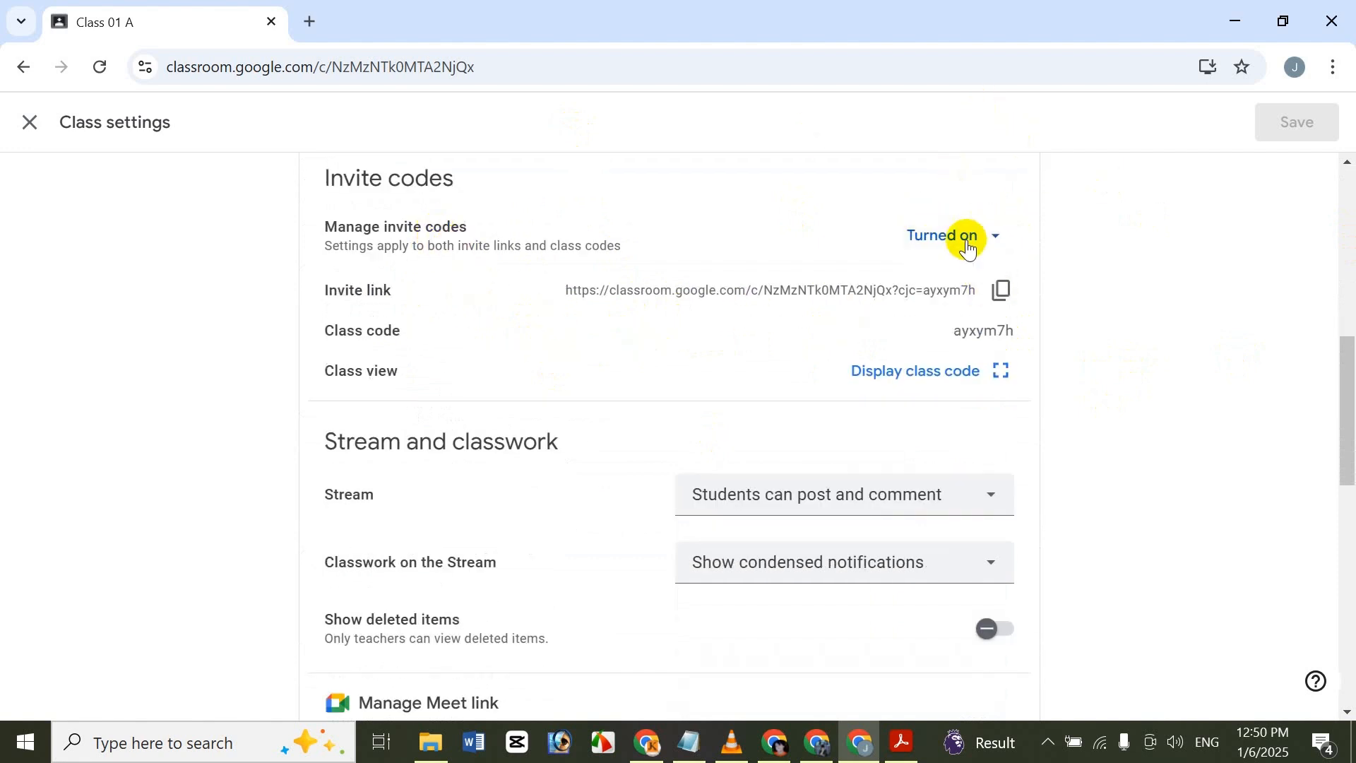
left_click(991, 235)
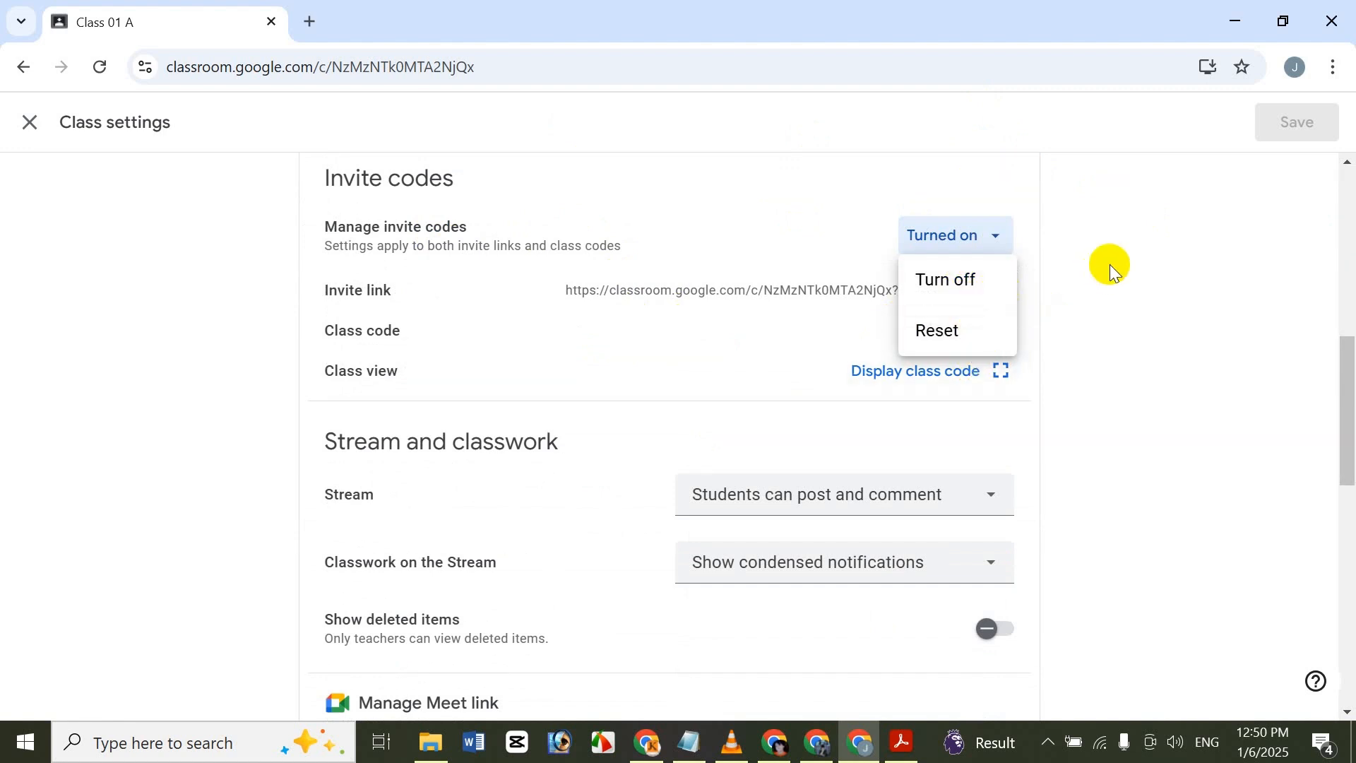
left_click(1089, 274)
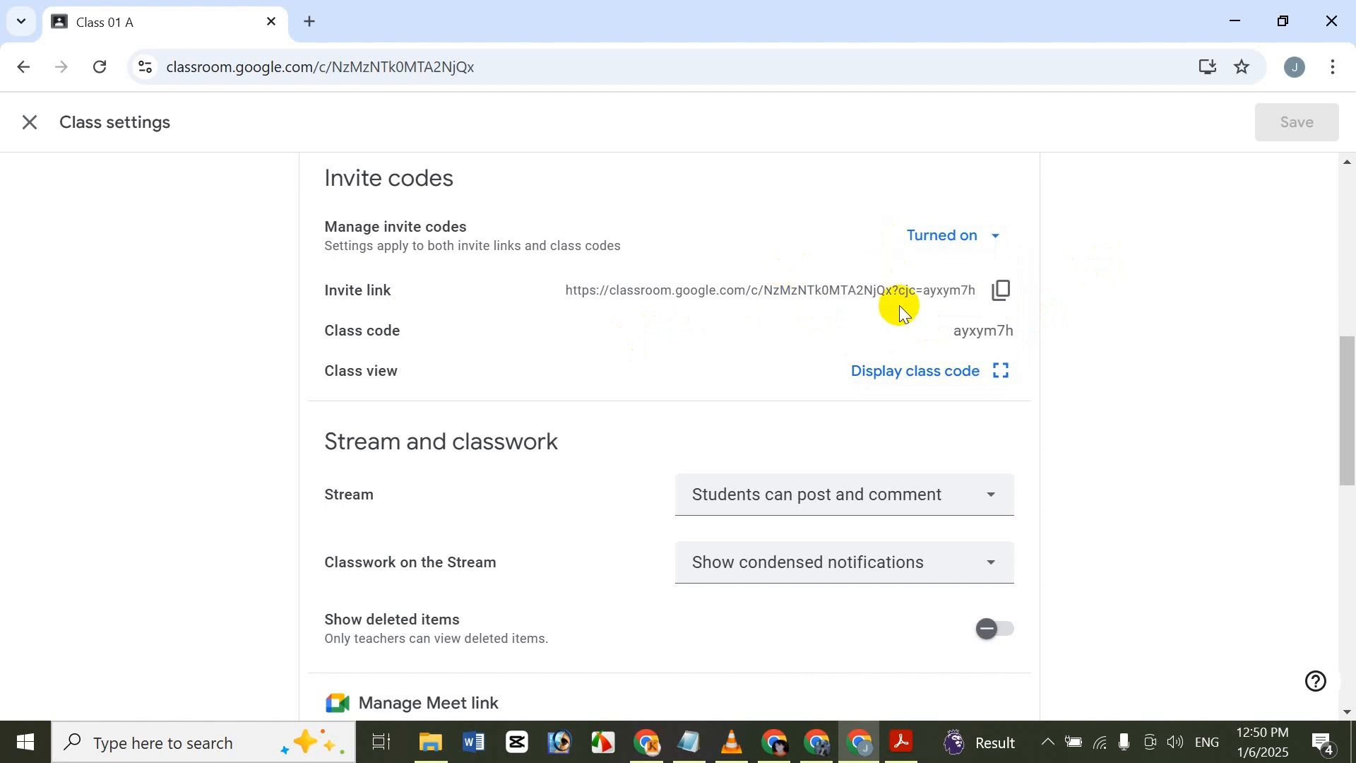
Copy the class invite link and open it in another Chrome profile's window to view the student join page.
left_click(1006, 288)
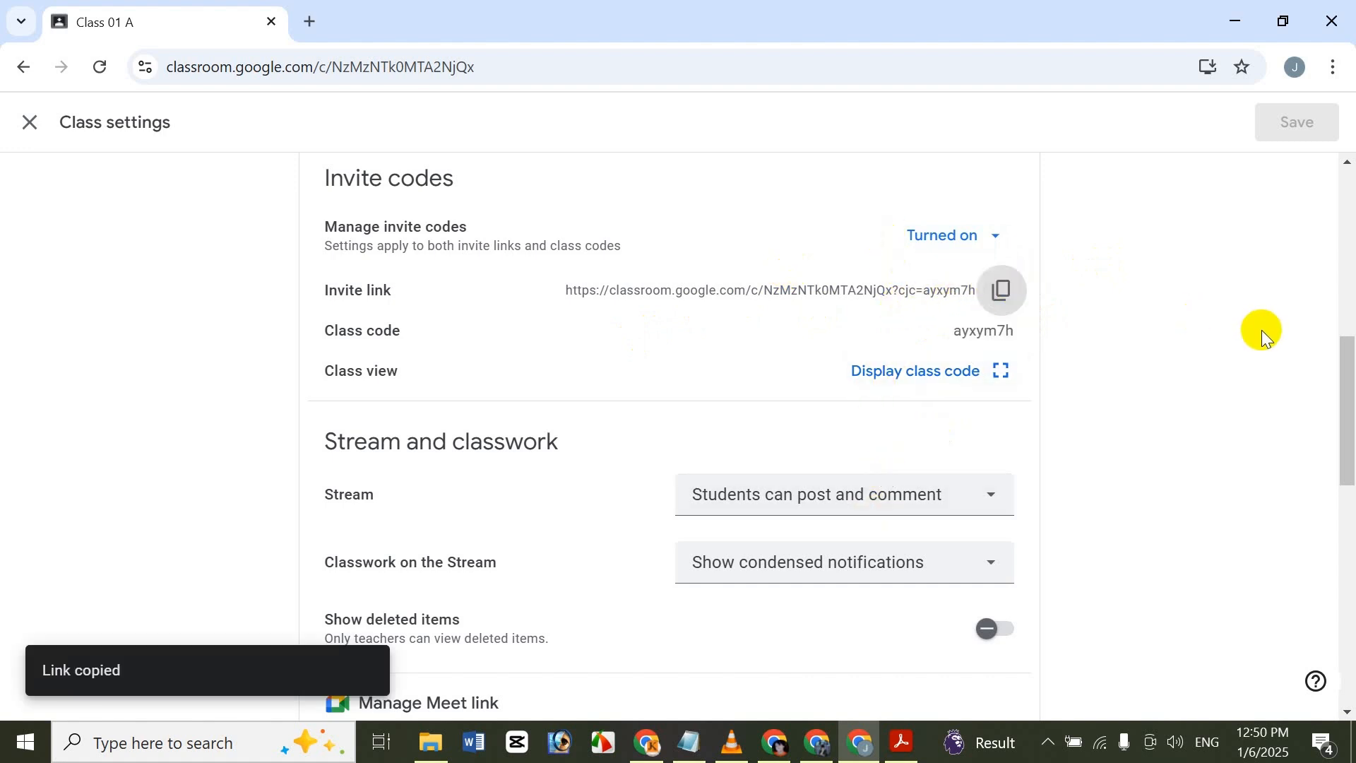
left_click(777, 741)
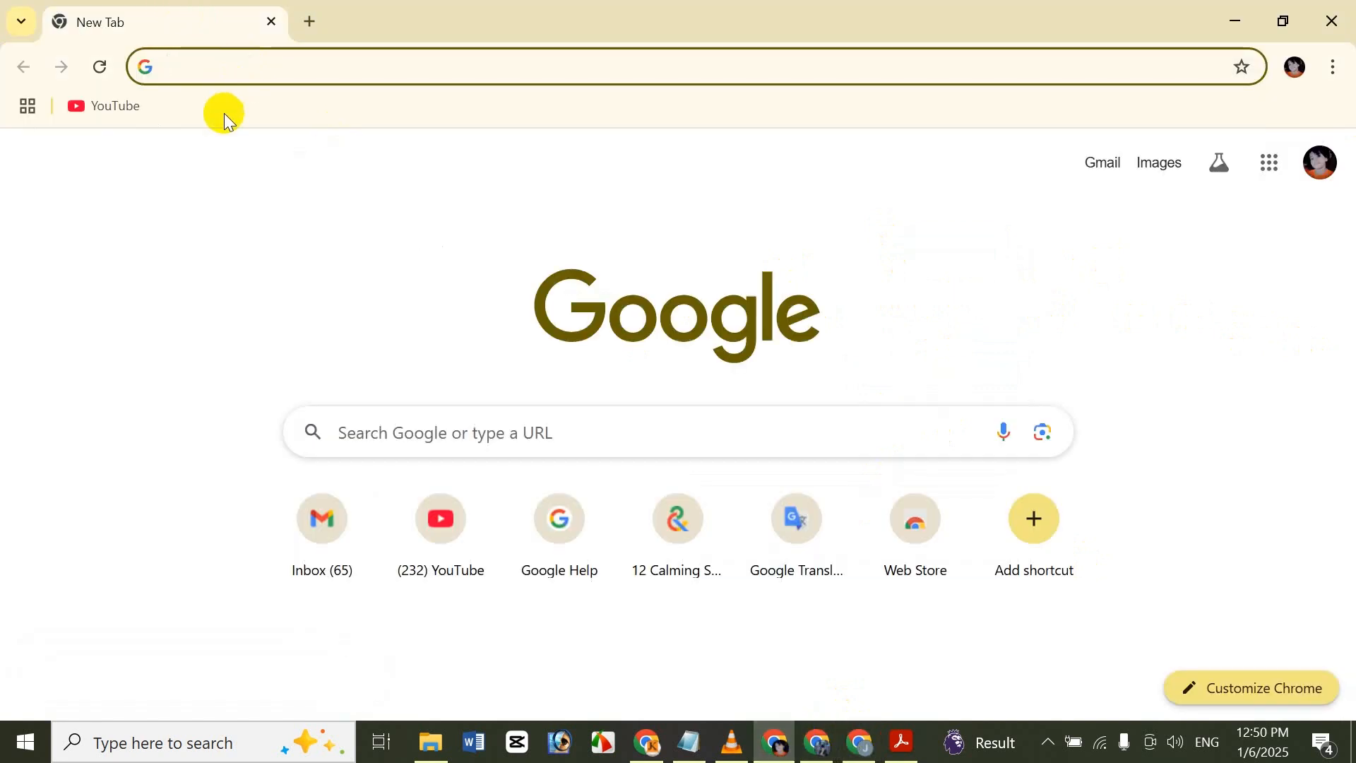
key("ctrl+v")
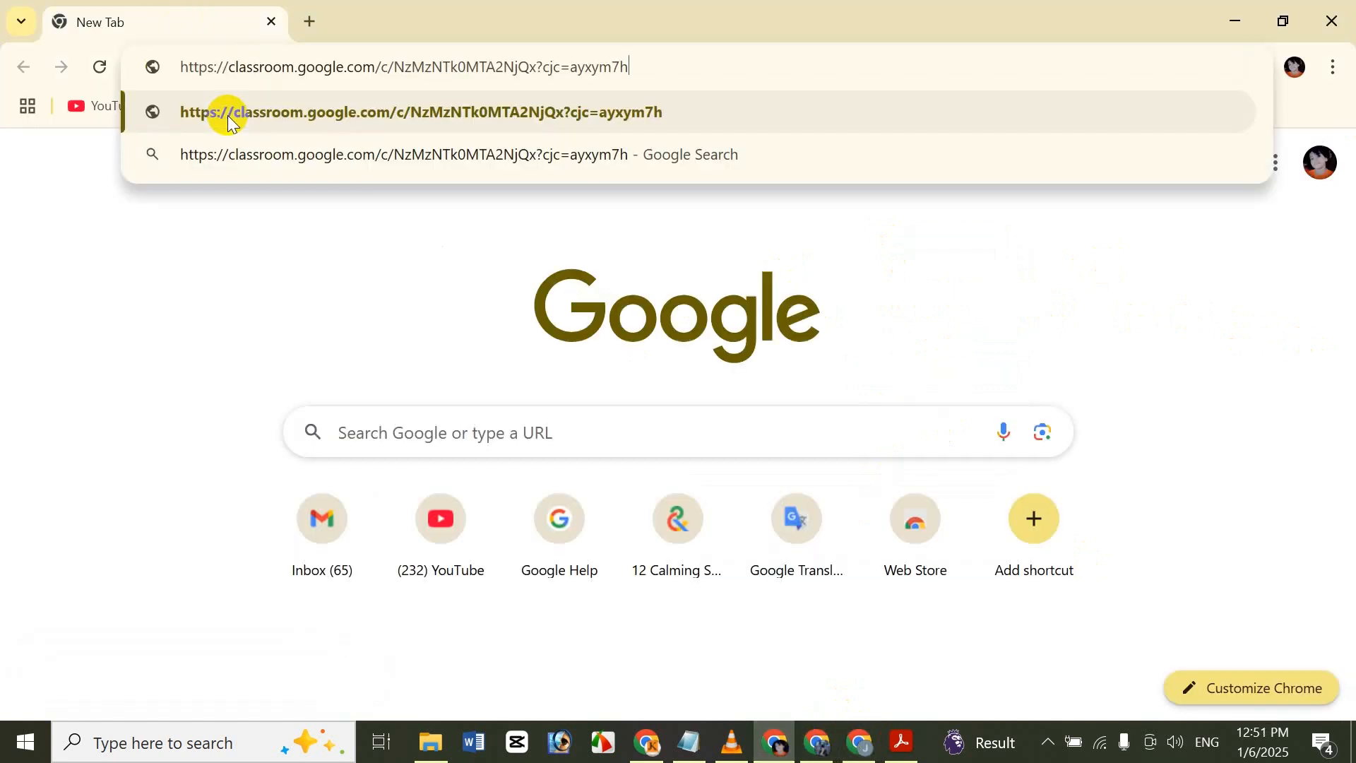
key("Return")
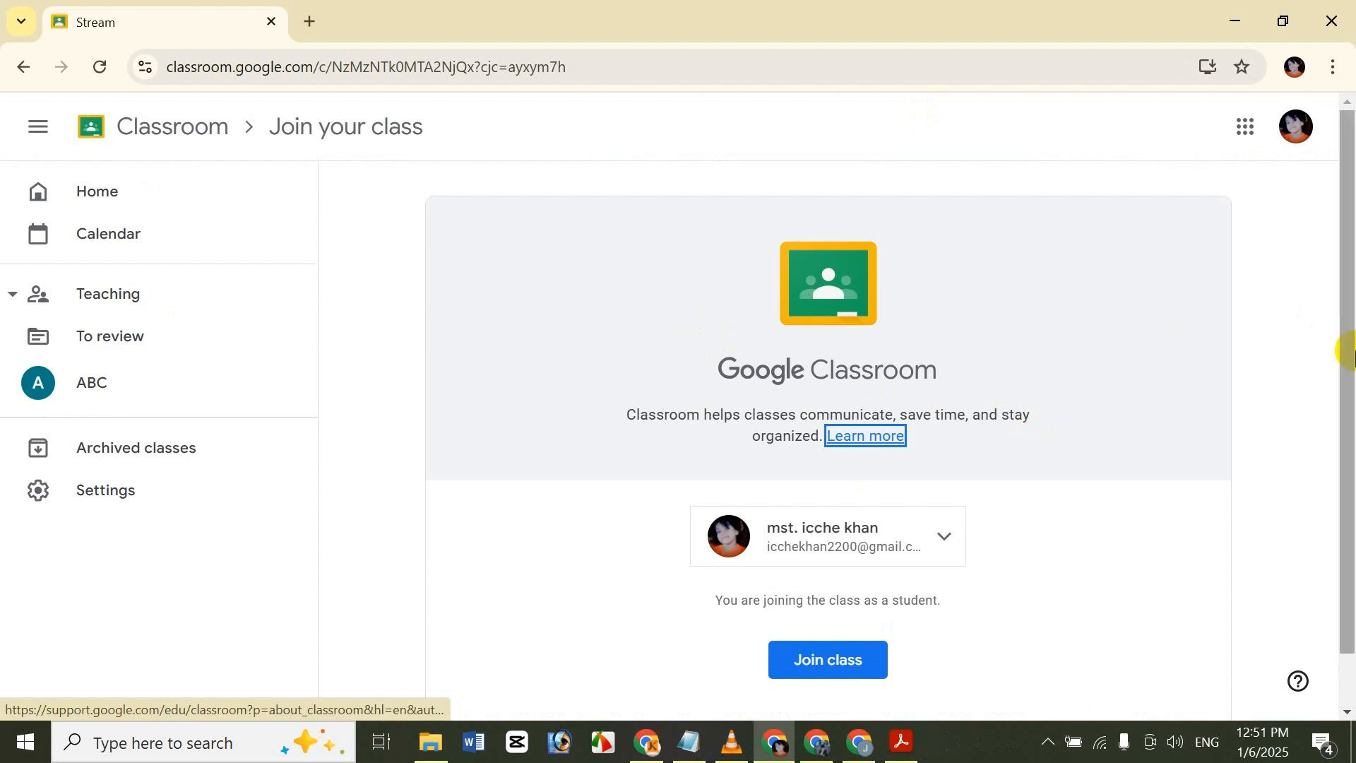
left_click_drag(1354, 351, 1353, 396)
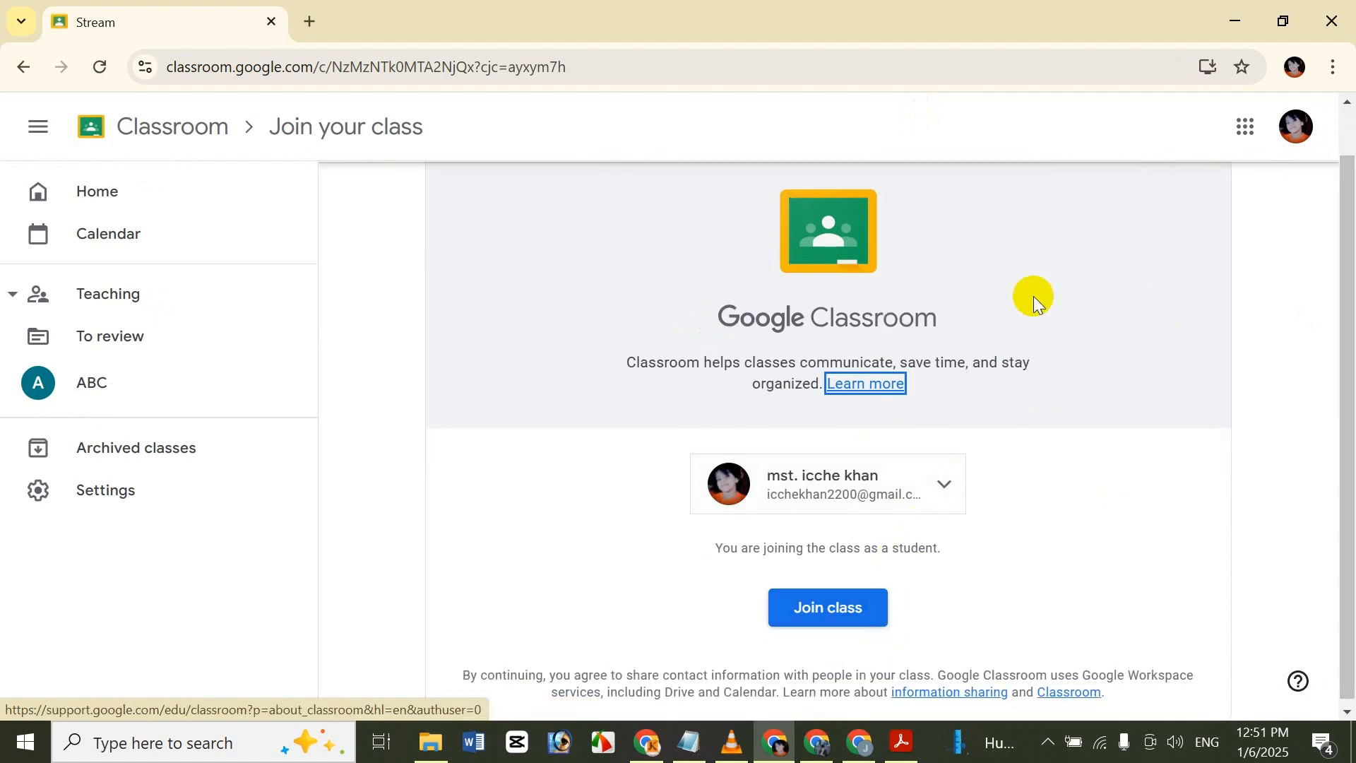
Close the join page without joining, return to the class settings and view the enlarged class code.
left_click(1341, 10)
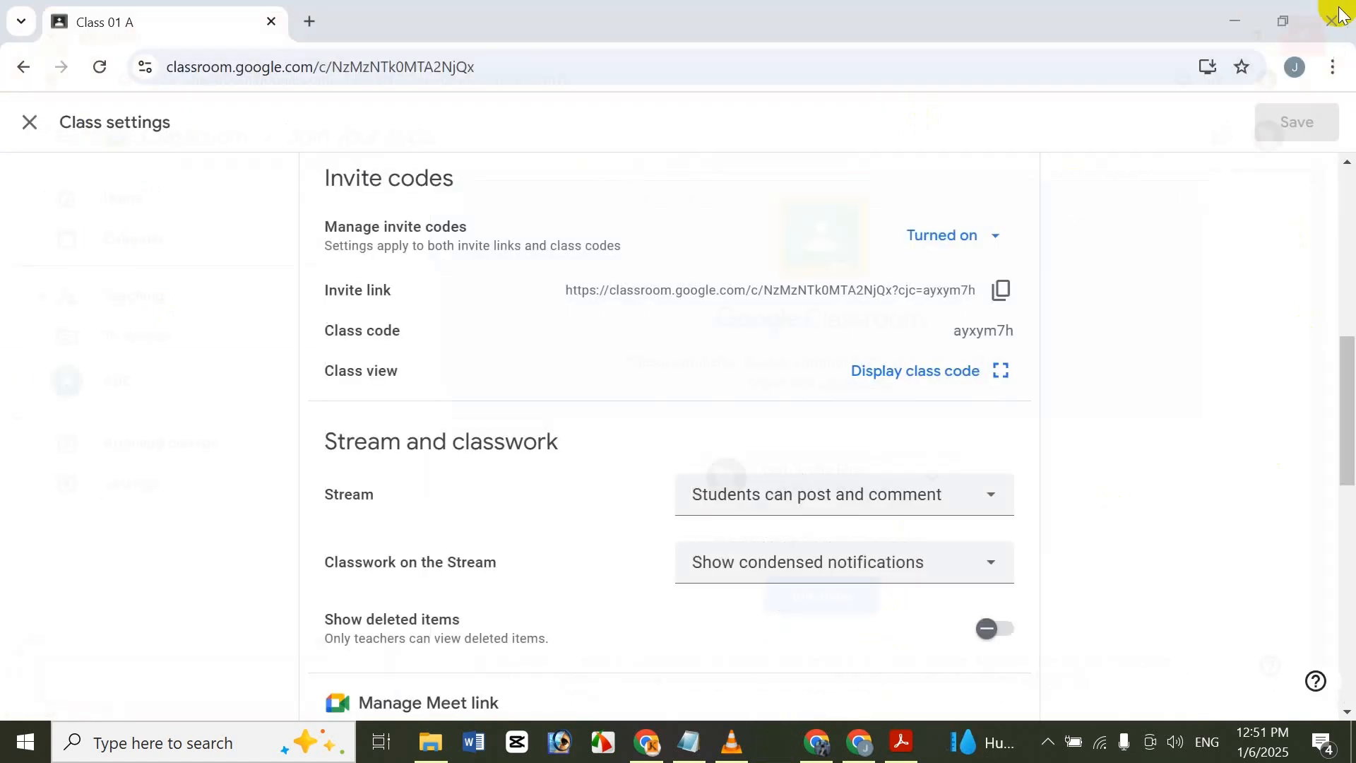
left_click(854, 742)
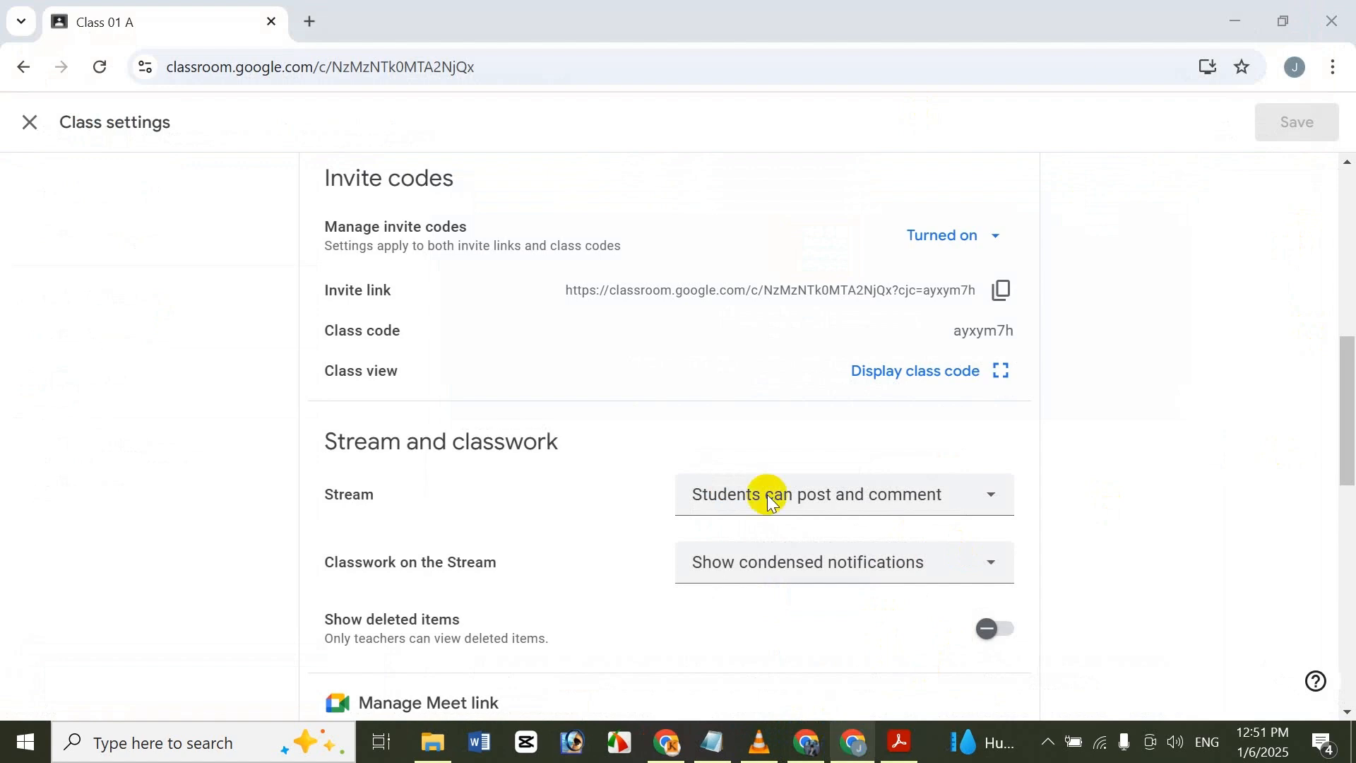
left_click(626, 346)
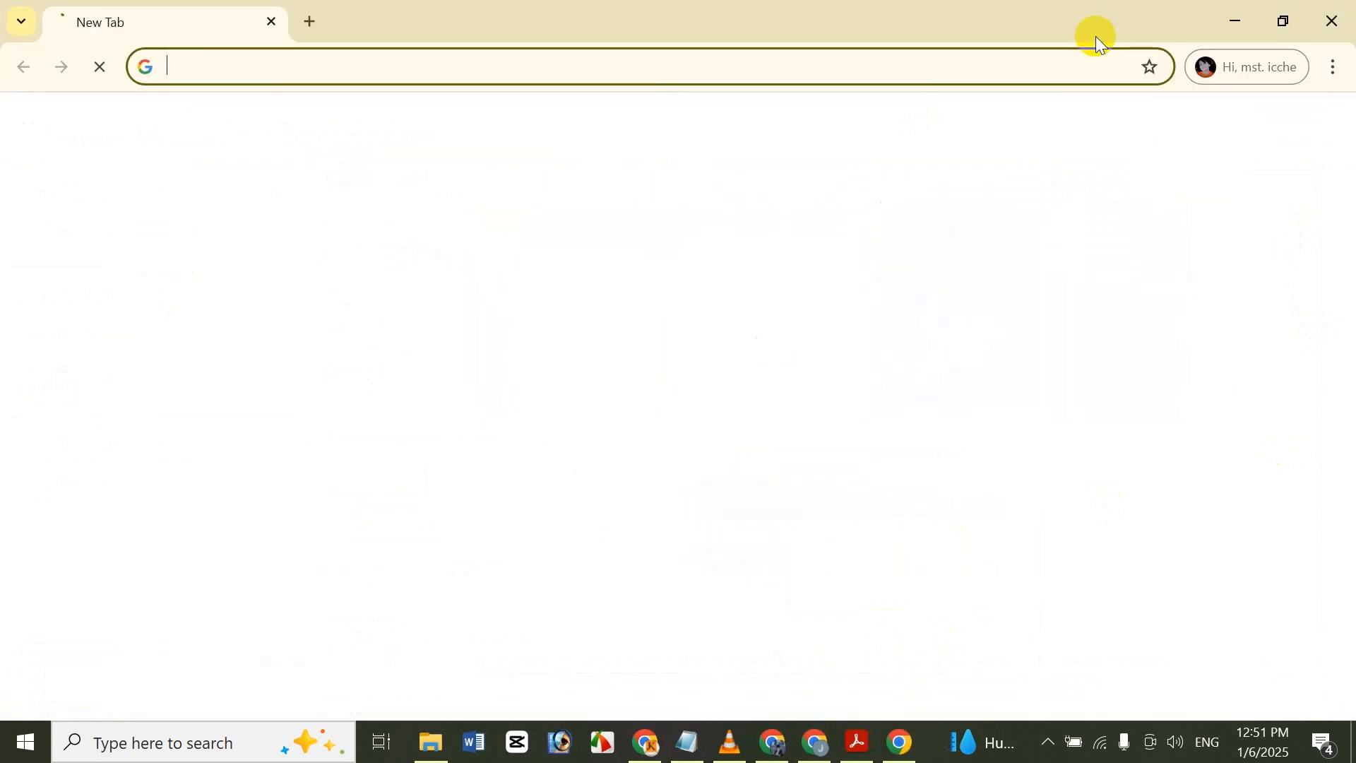
double_click(1197, 9)
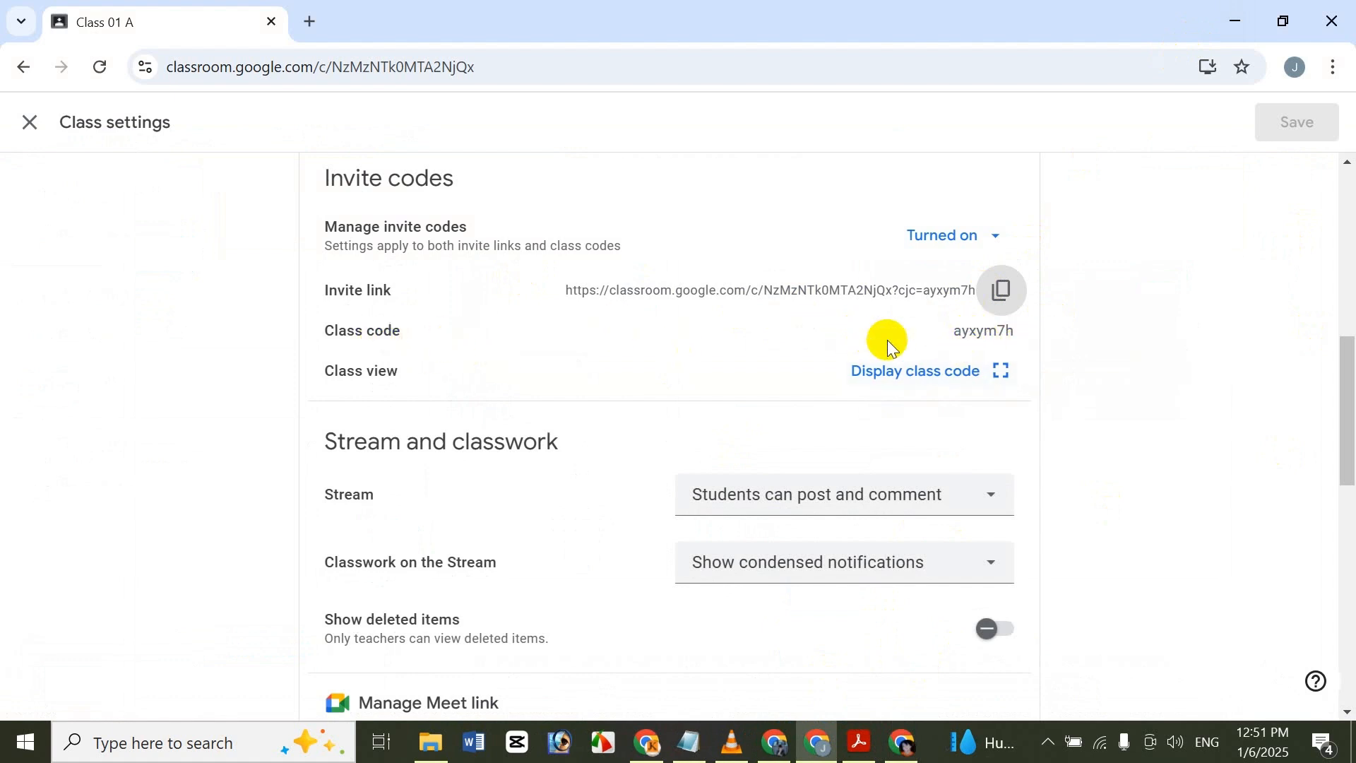
left_click(998, 374)
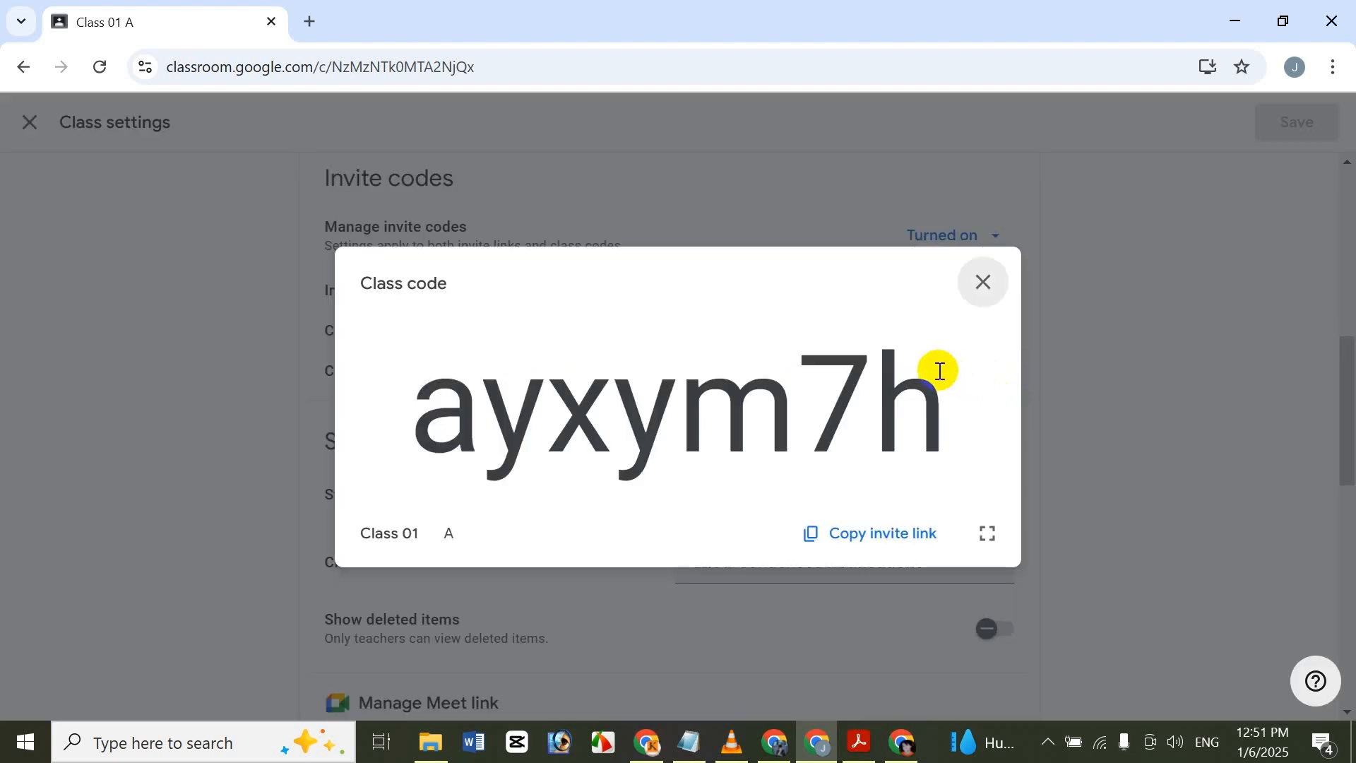
left_click(982, 286)
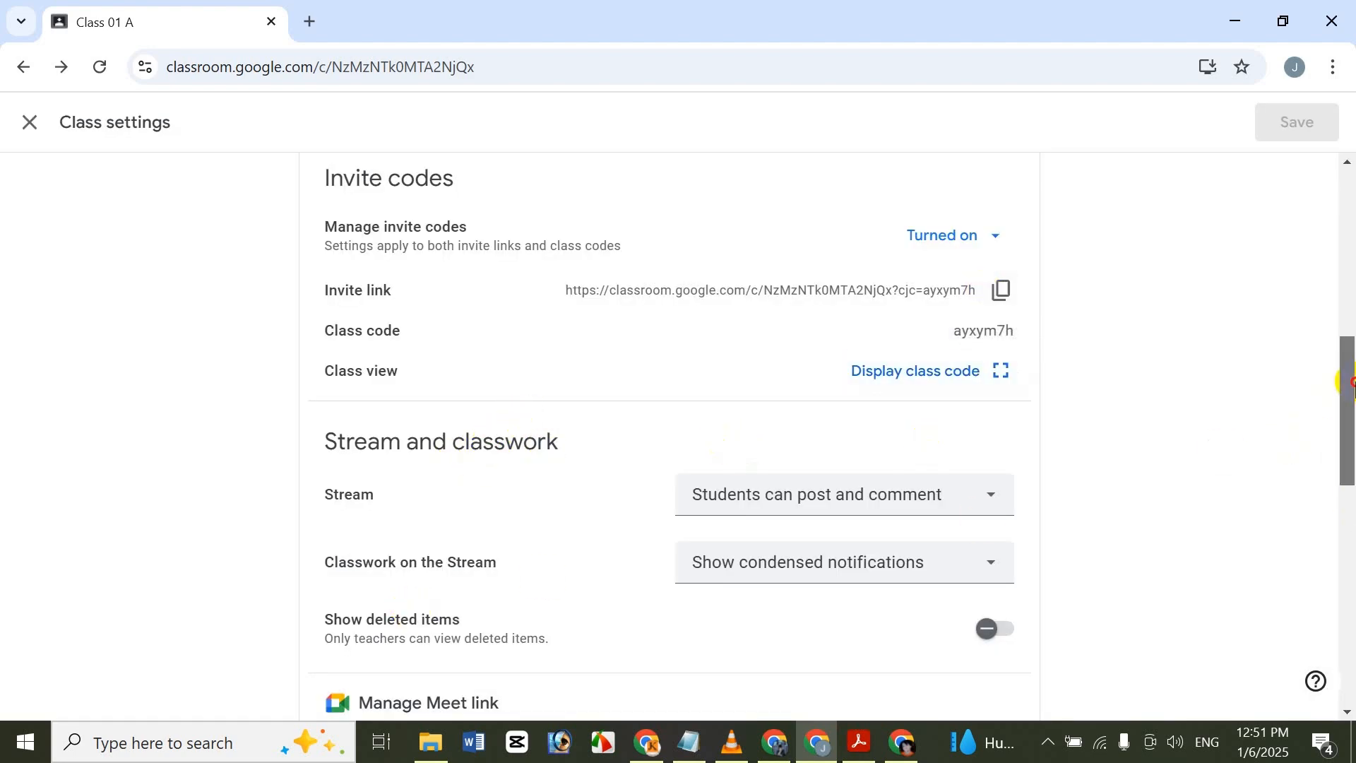
View the Stream and Classwork on the Stream options without changing them, and switch Show deleted items on and off again.
scroll(717, 442, "down", 3)
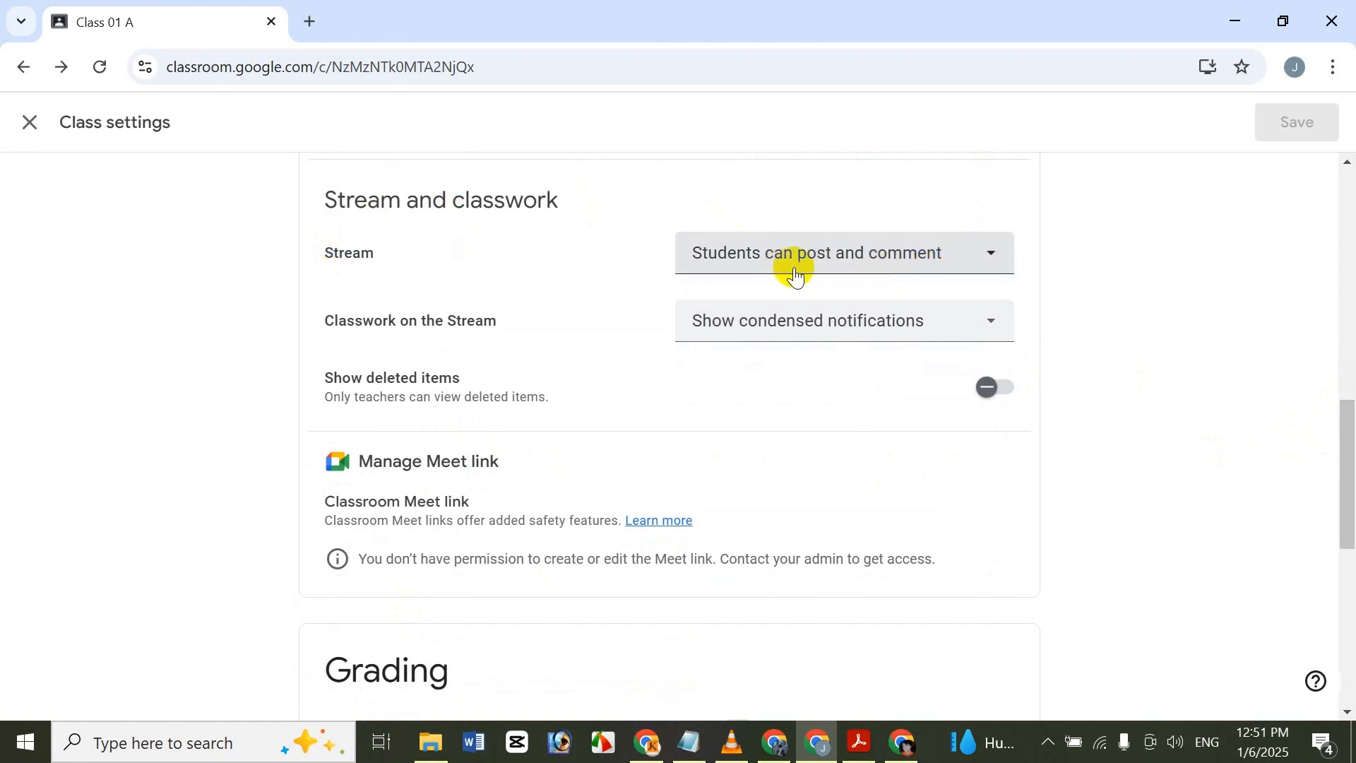
left_click(820, 263)
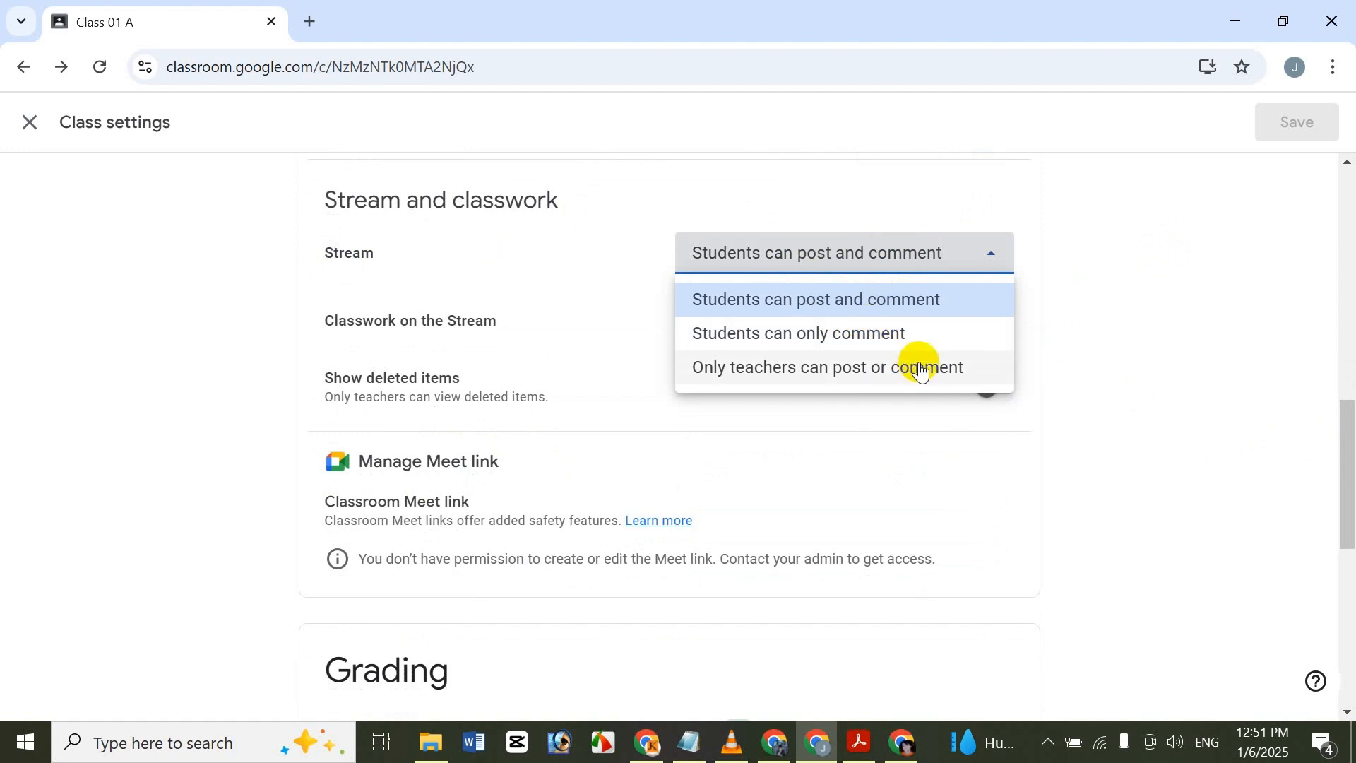
left_click(1163, 333)
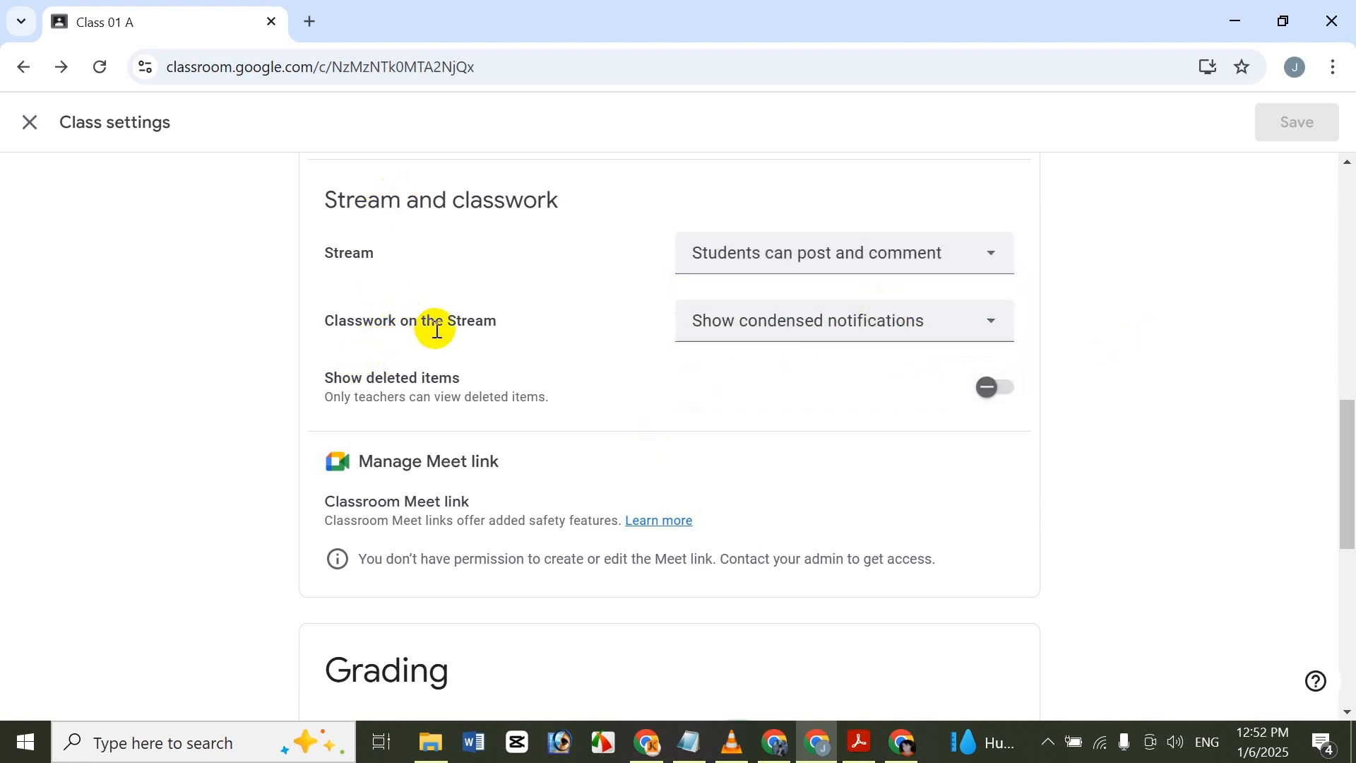
left_click(768, 319)
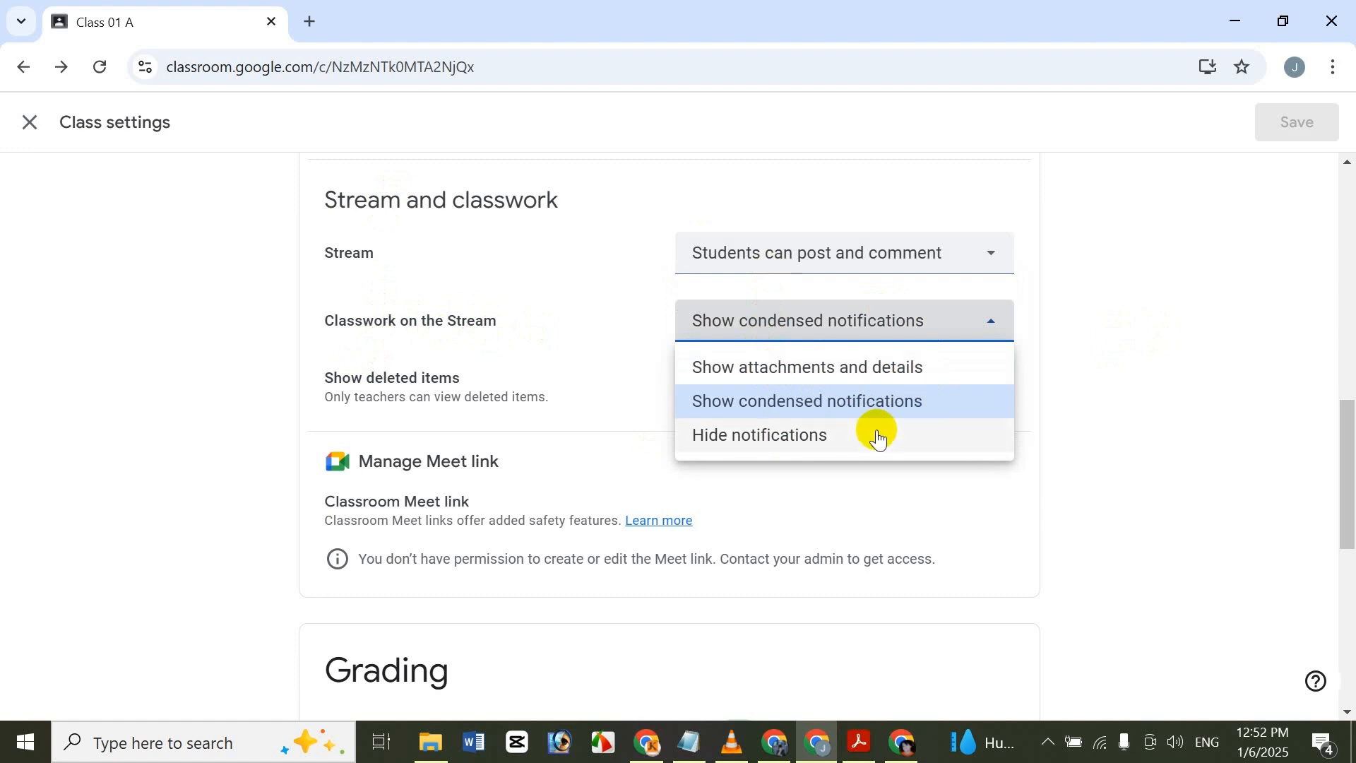
left_click(1145, 258)
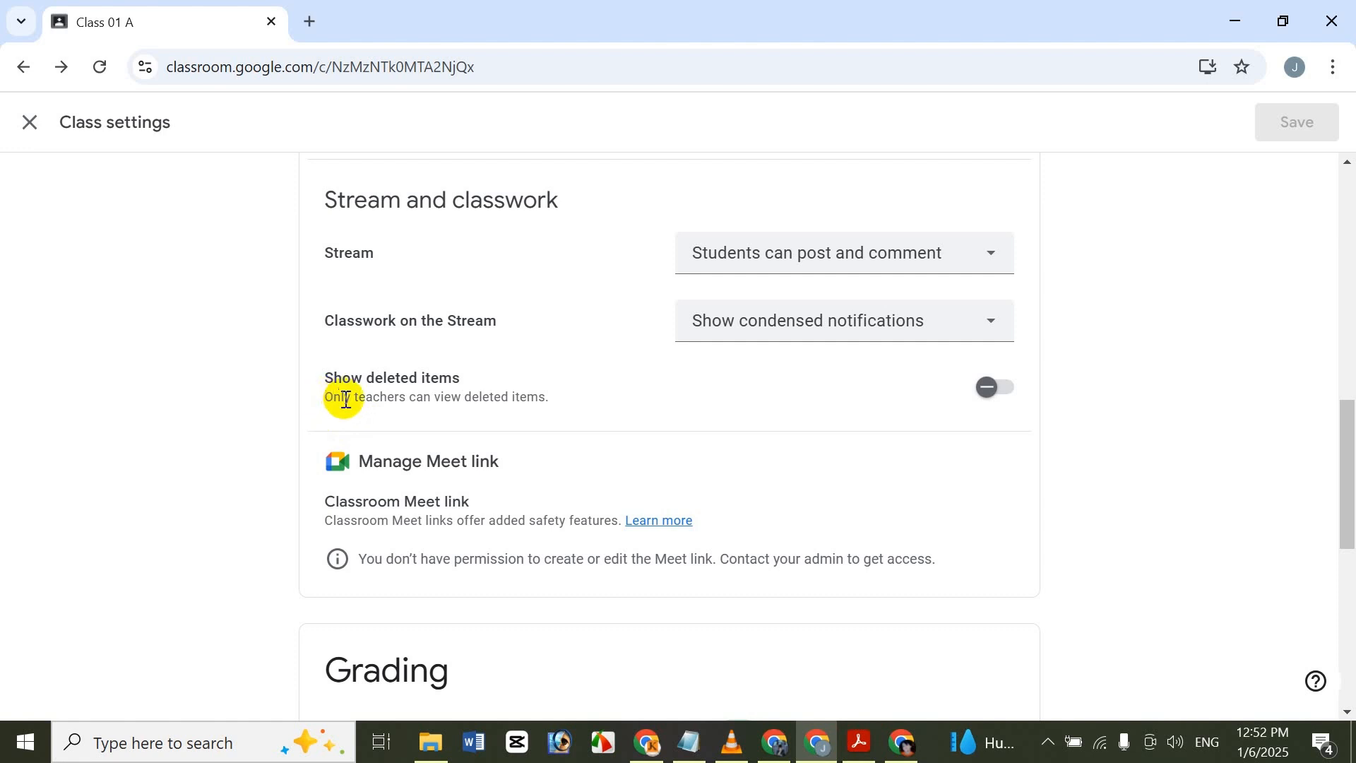
left_click(1004, 402)
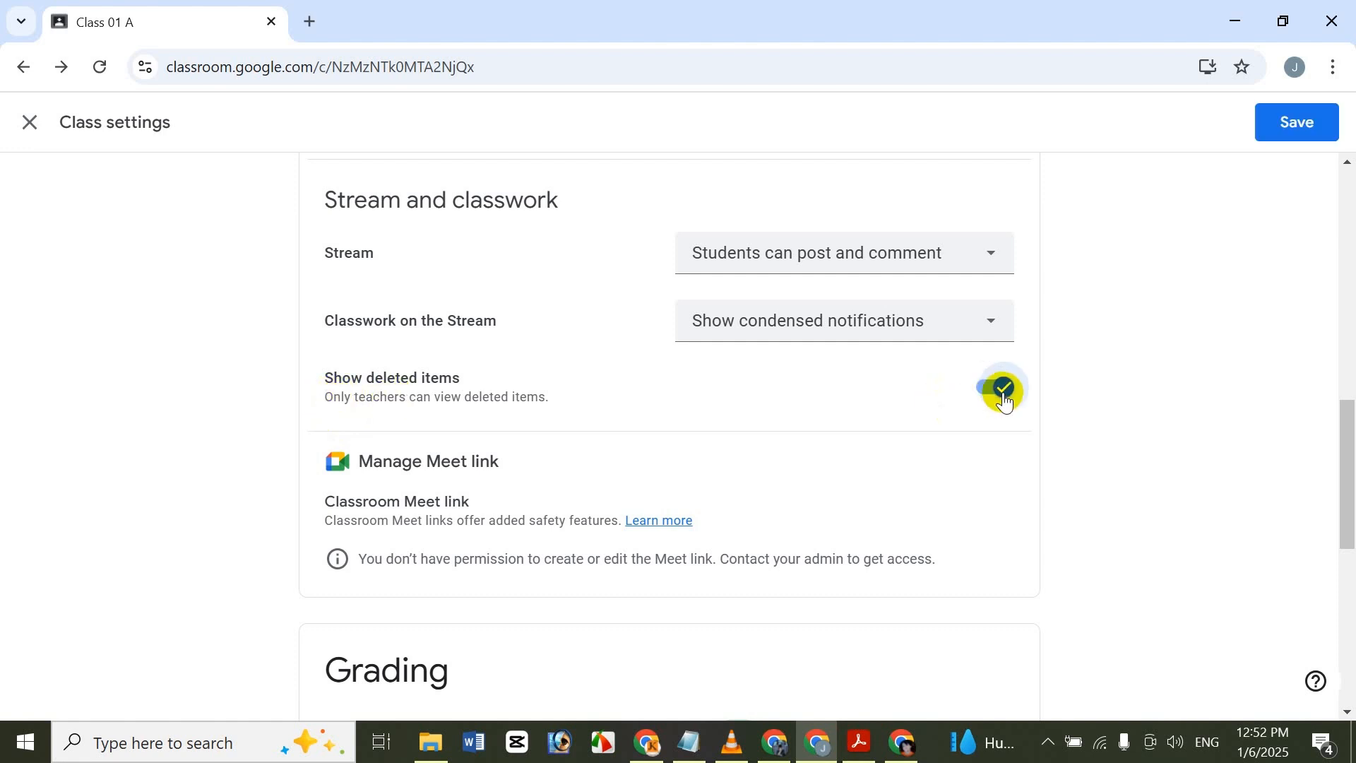
left_click(1003, 402)
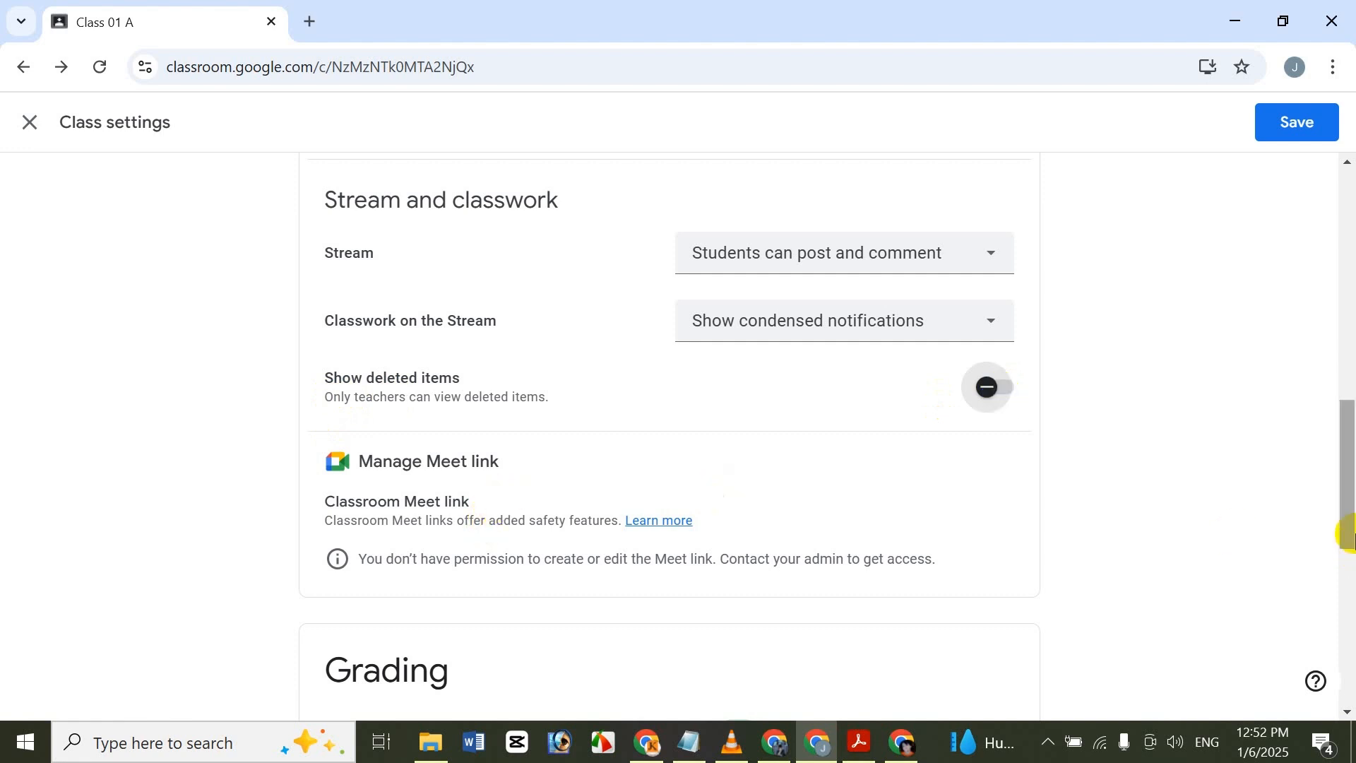
Review the Meet link and Grading settings, and leave the class settings, discarding the changes.
scroll(1341, 463, "down", 2)
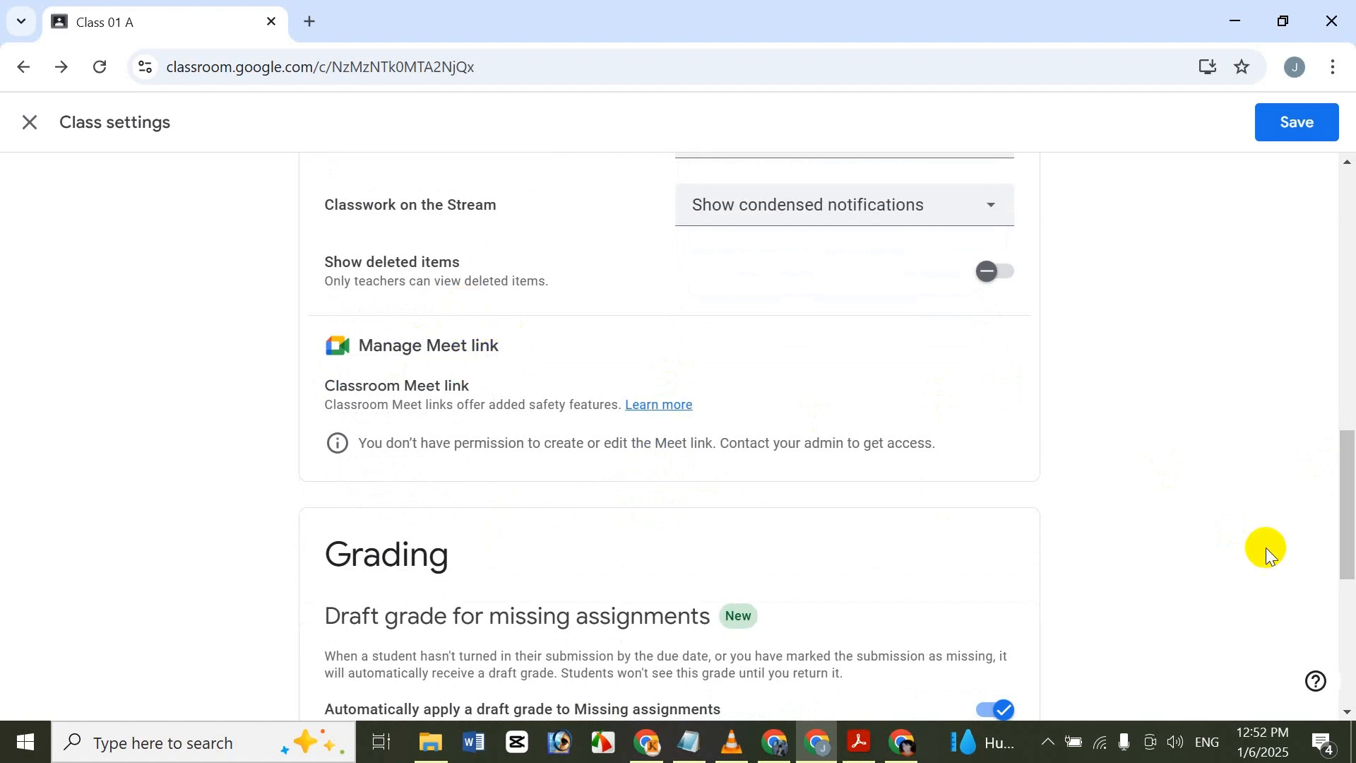
left_click_drag(1353, 489, 1326, 527)
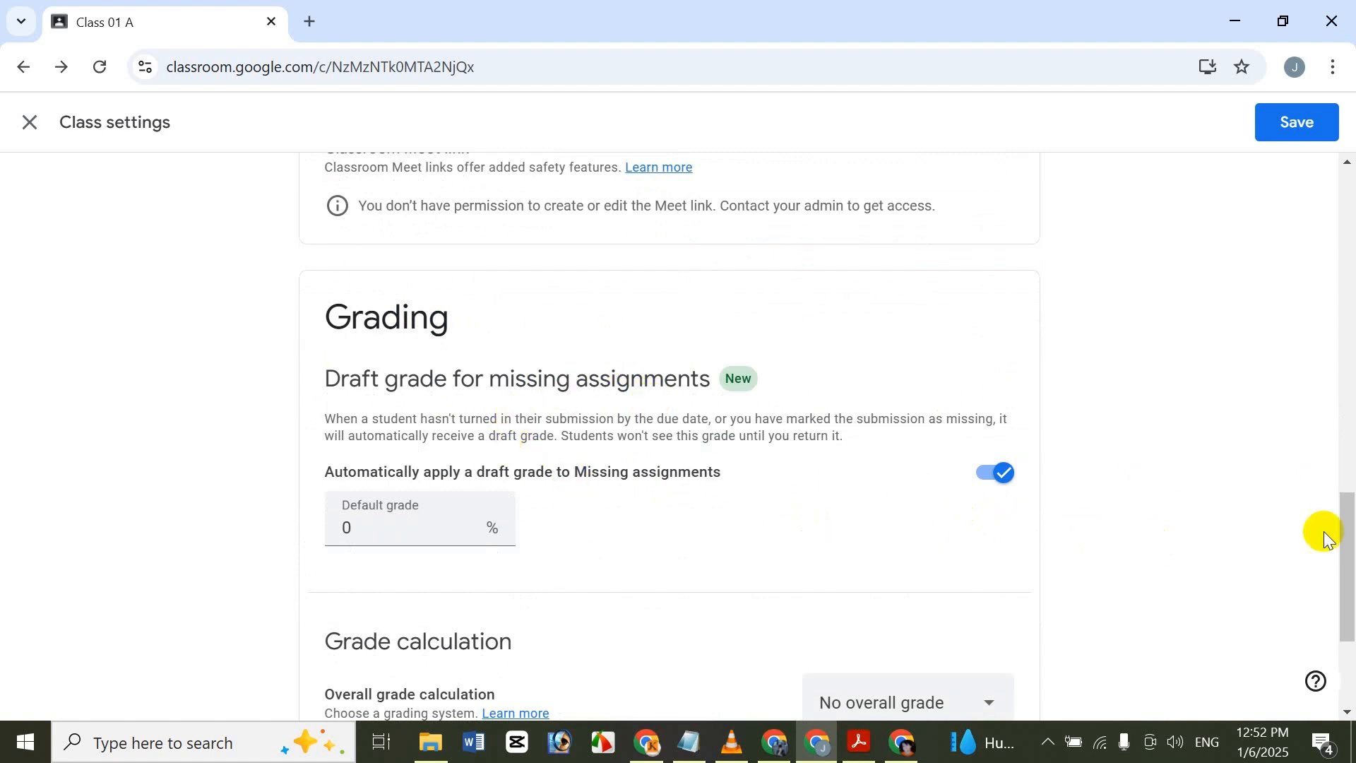
mouse_move(1350, 544)
left_mouse_down()
mouse_move(1350, 606)
mouse_move(1353, 558)
left_mouse_up()
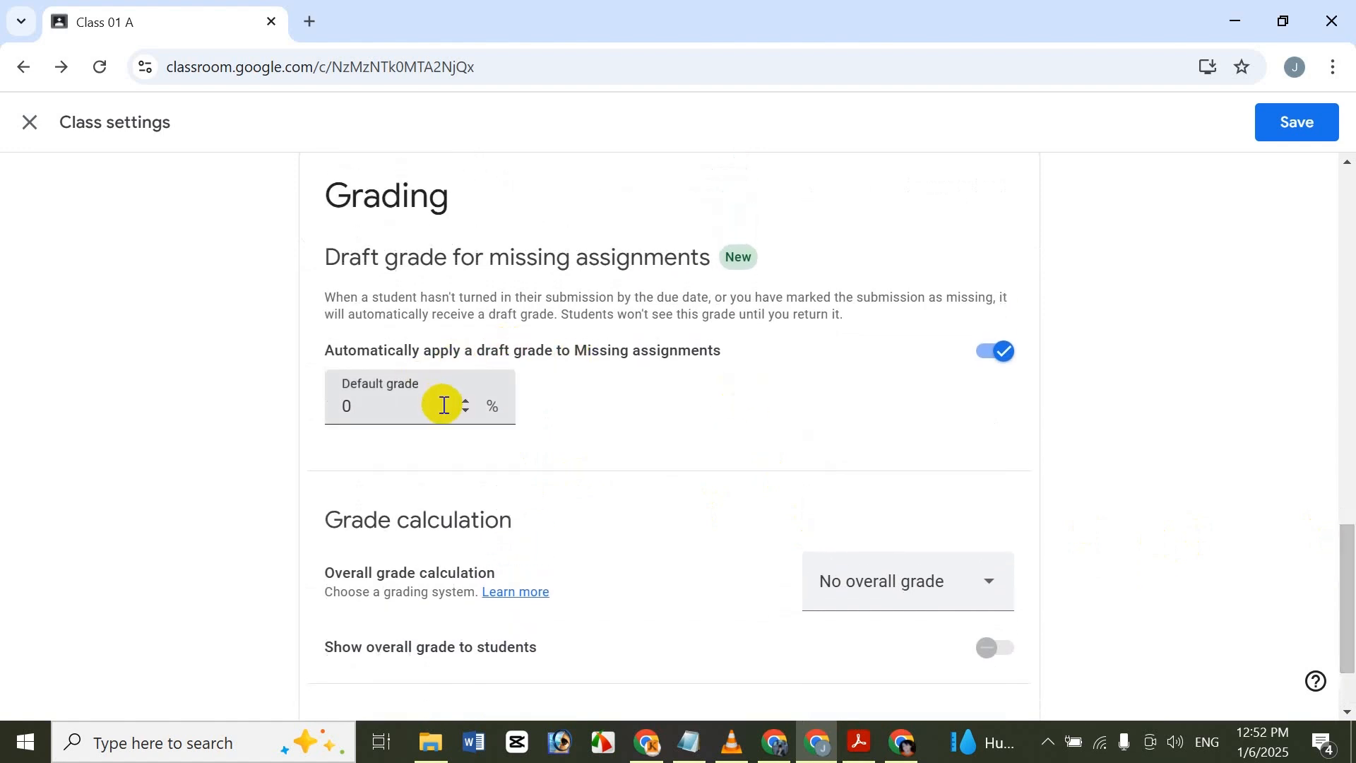
left_click_drag(1344, 621, 1311, 221)
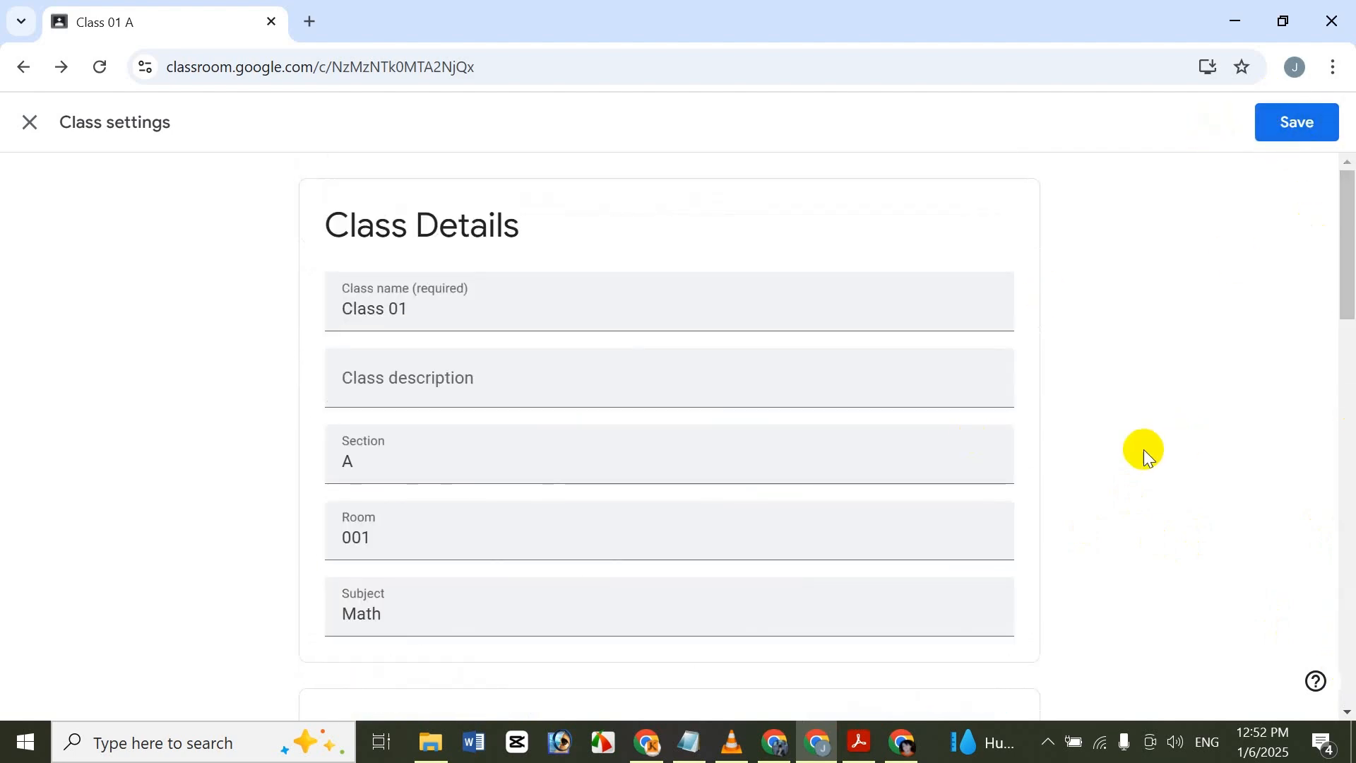
left_click(28, 115)
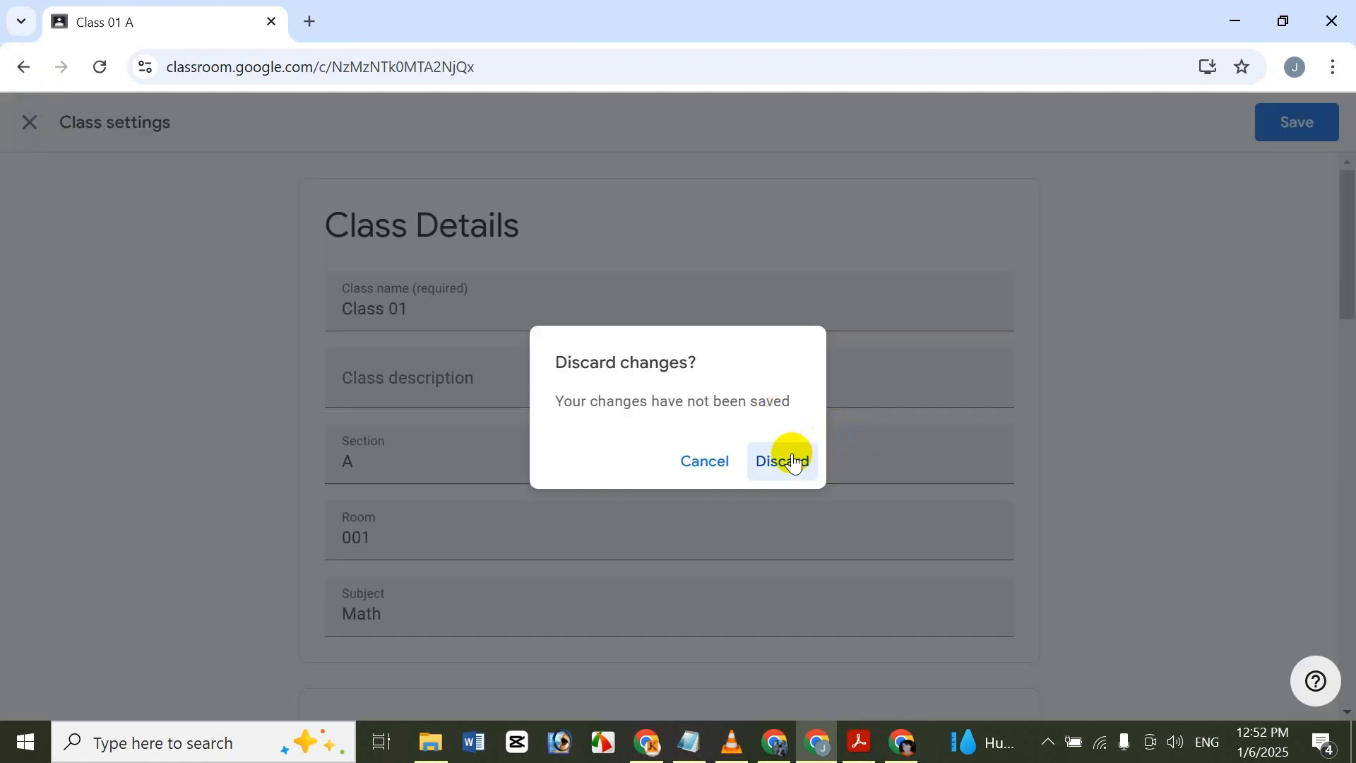
left_click(794, 462)
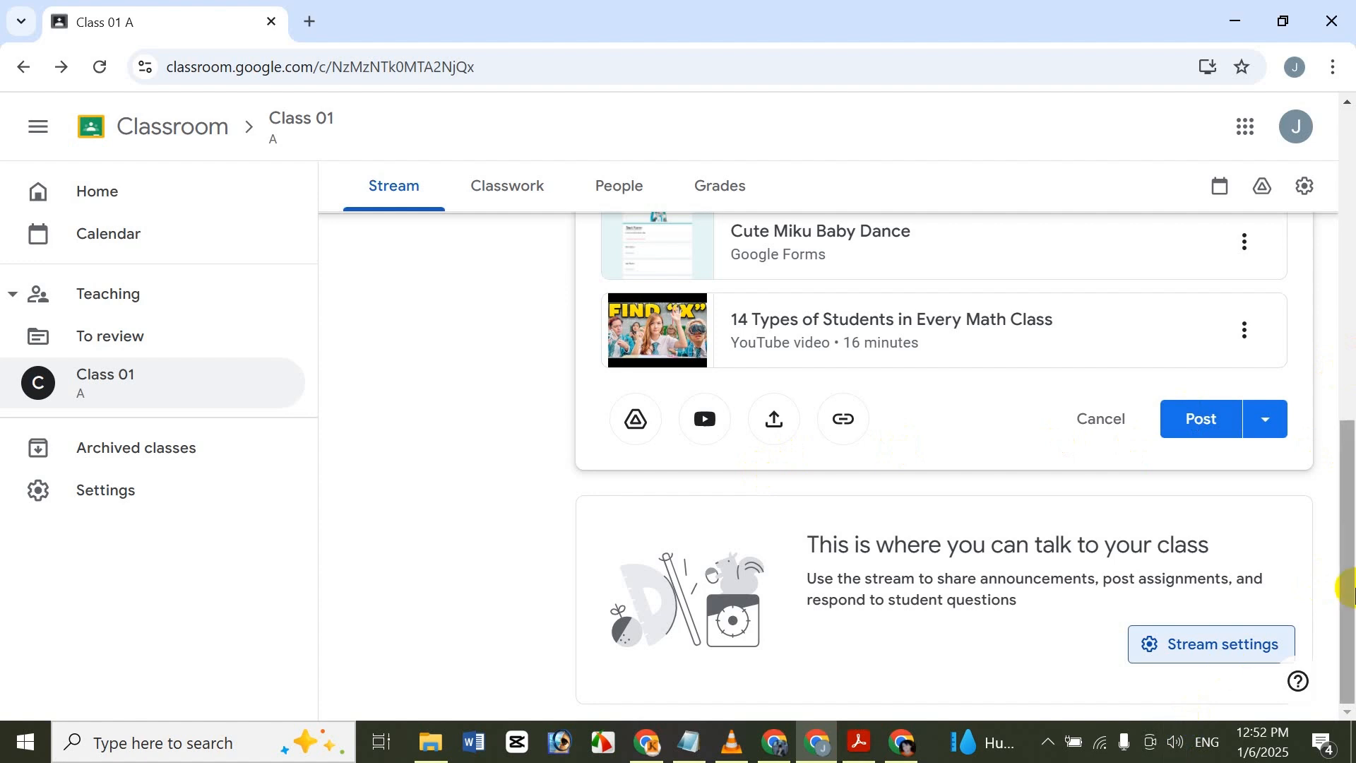
Show the class information beneath the Class 01 banner on the class stream.
left_click(1351, 369)
scroll(1350, 368, "up", 3)
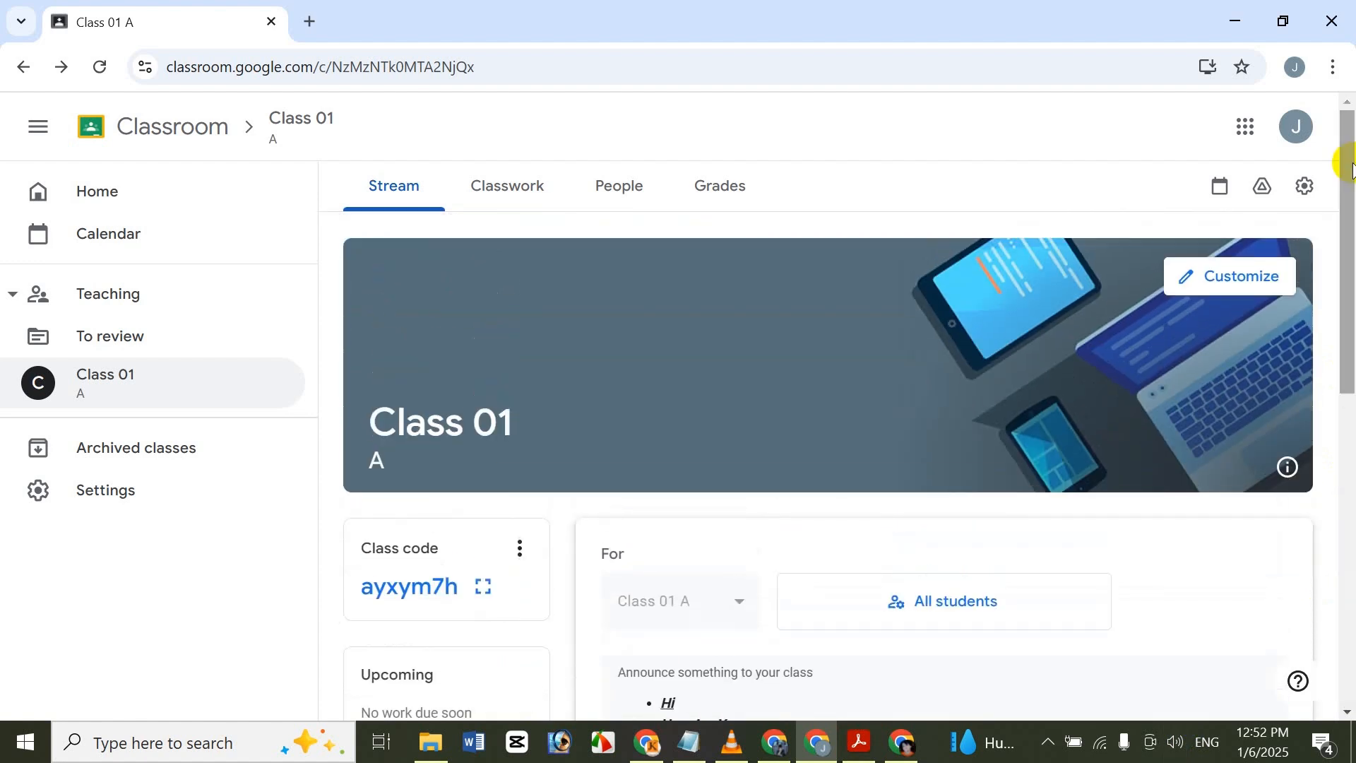
left_click(1287, 467)
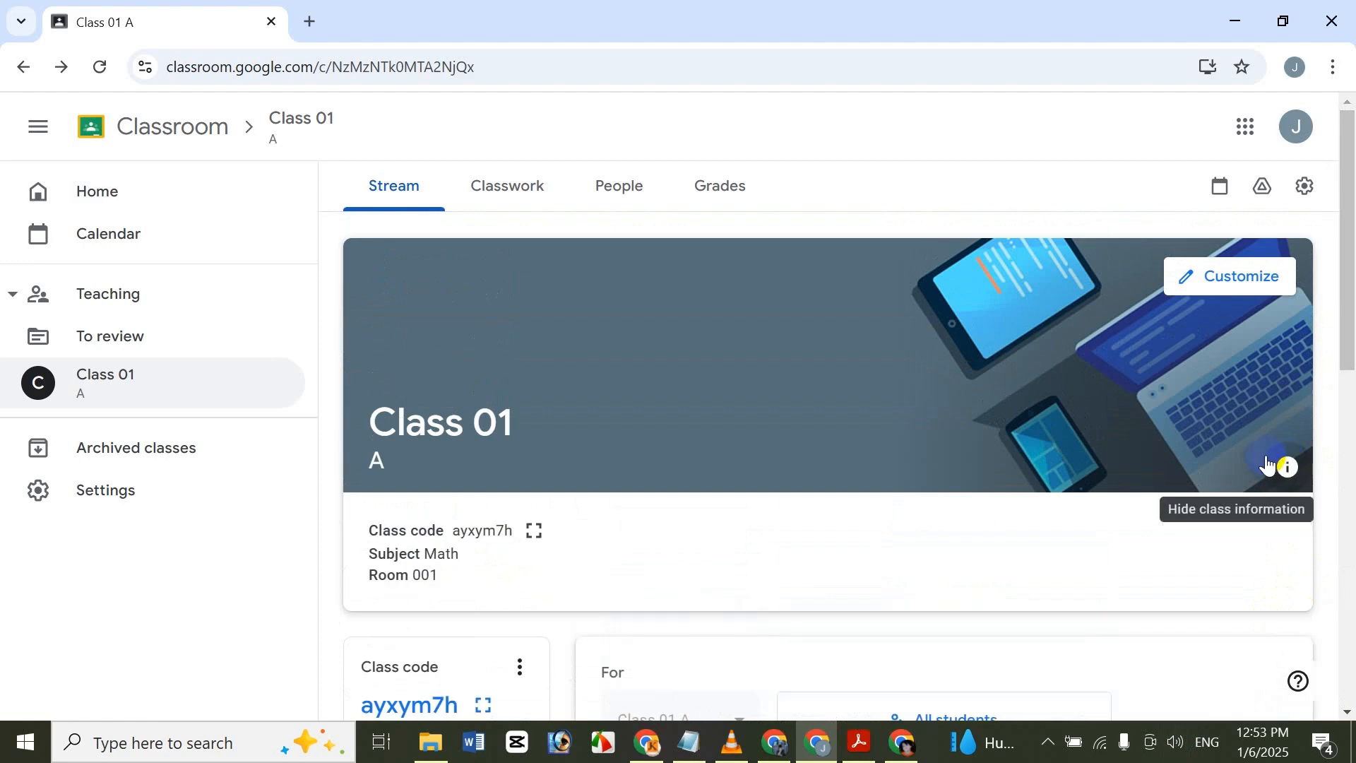
Hide the class information beneath the Class 01 banner on the class stream.
scroll(1348, 219, "down", 2)
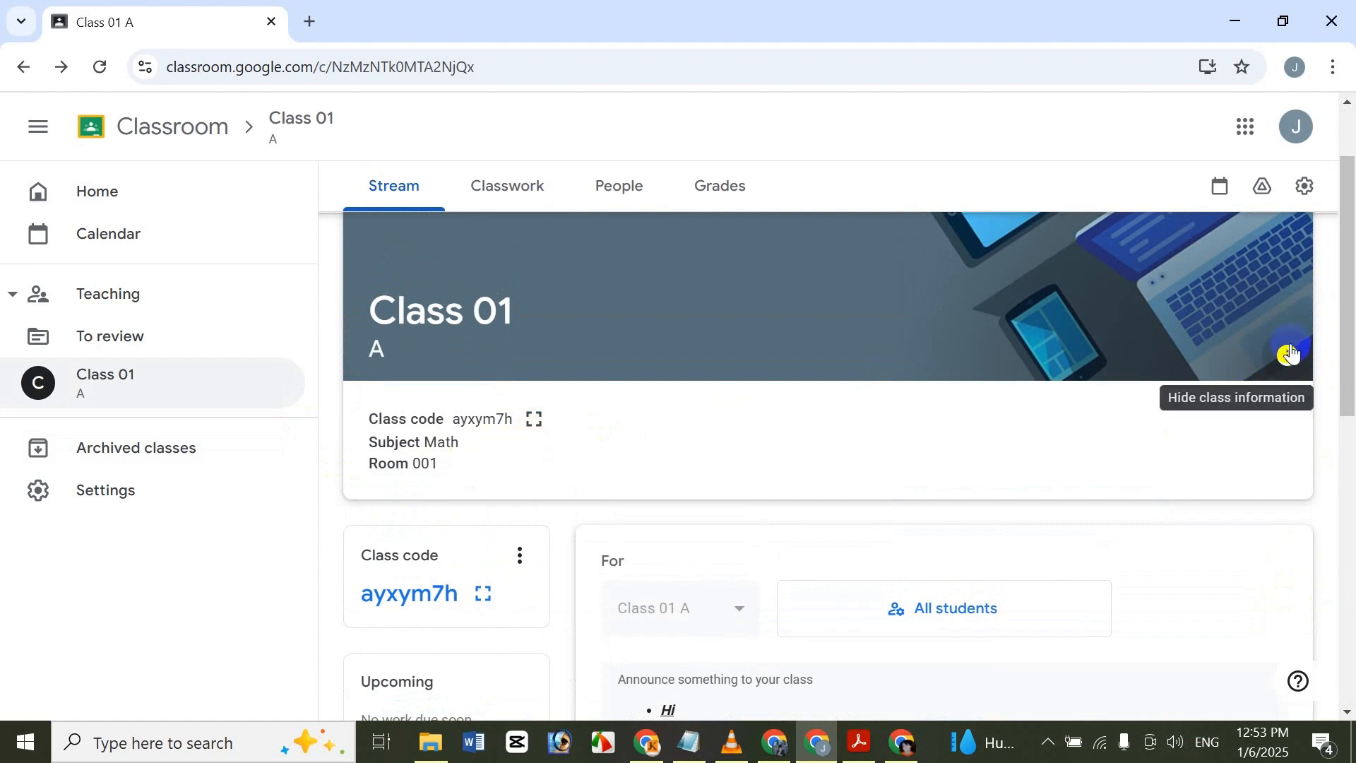
left_click(1292, 355)
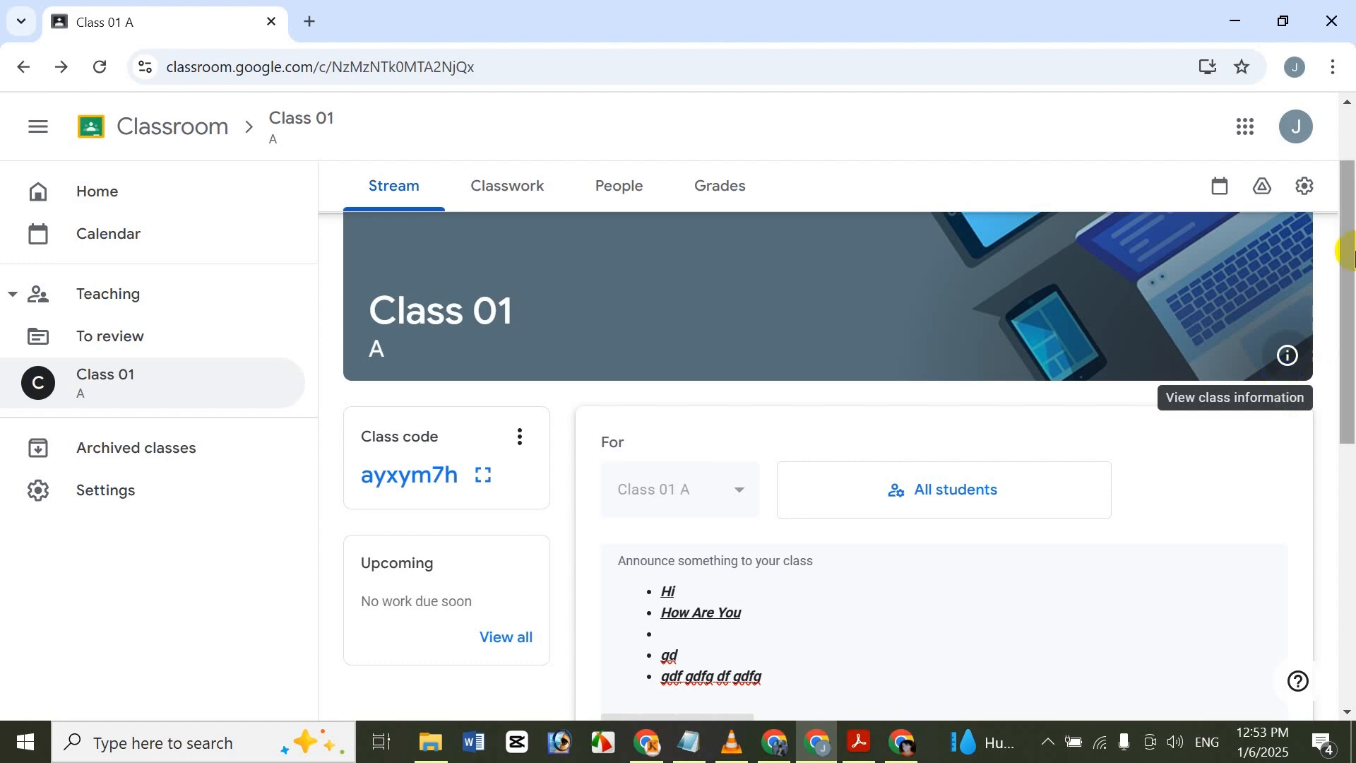
scroll(1346, 234, "up", 1)
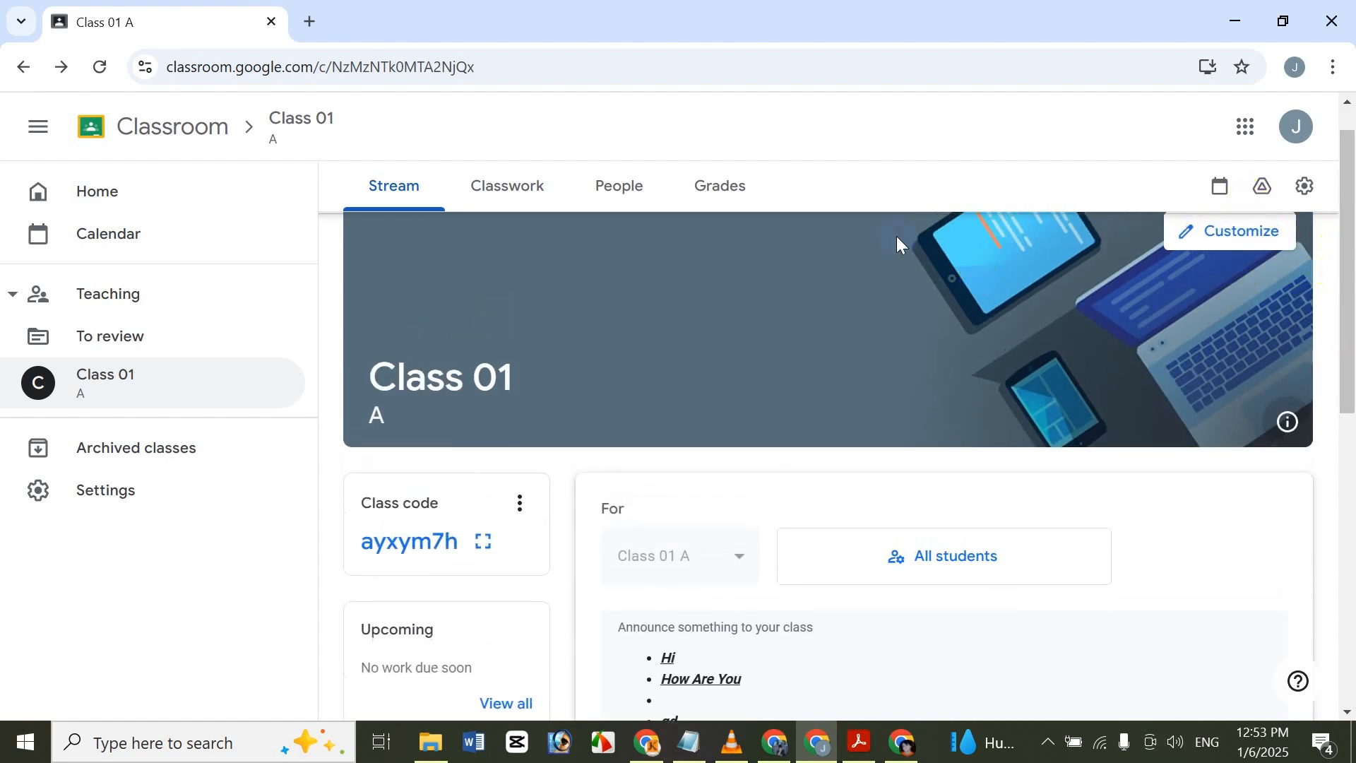
scroll(1307, 381, "down", 7)
scroll(1325, 346, "up", 8)
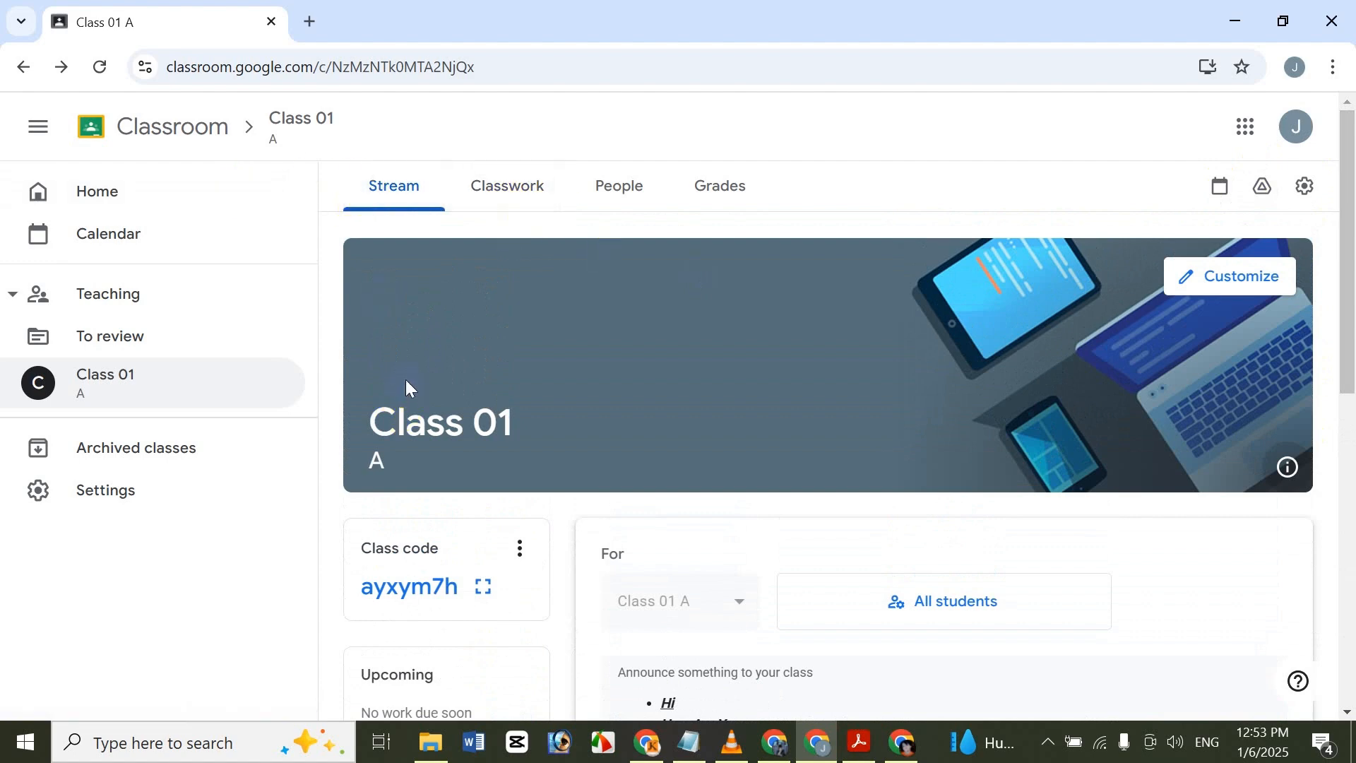
Go to the Classwork page of Class 01, discarding the unsaved announcement, and start a new assignment.
left_click(530, 185)
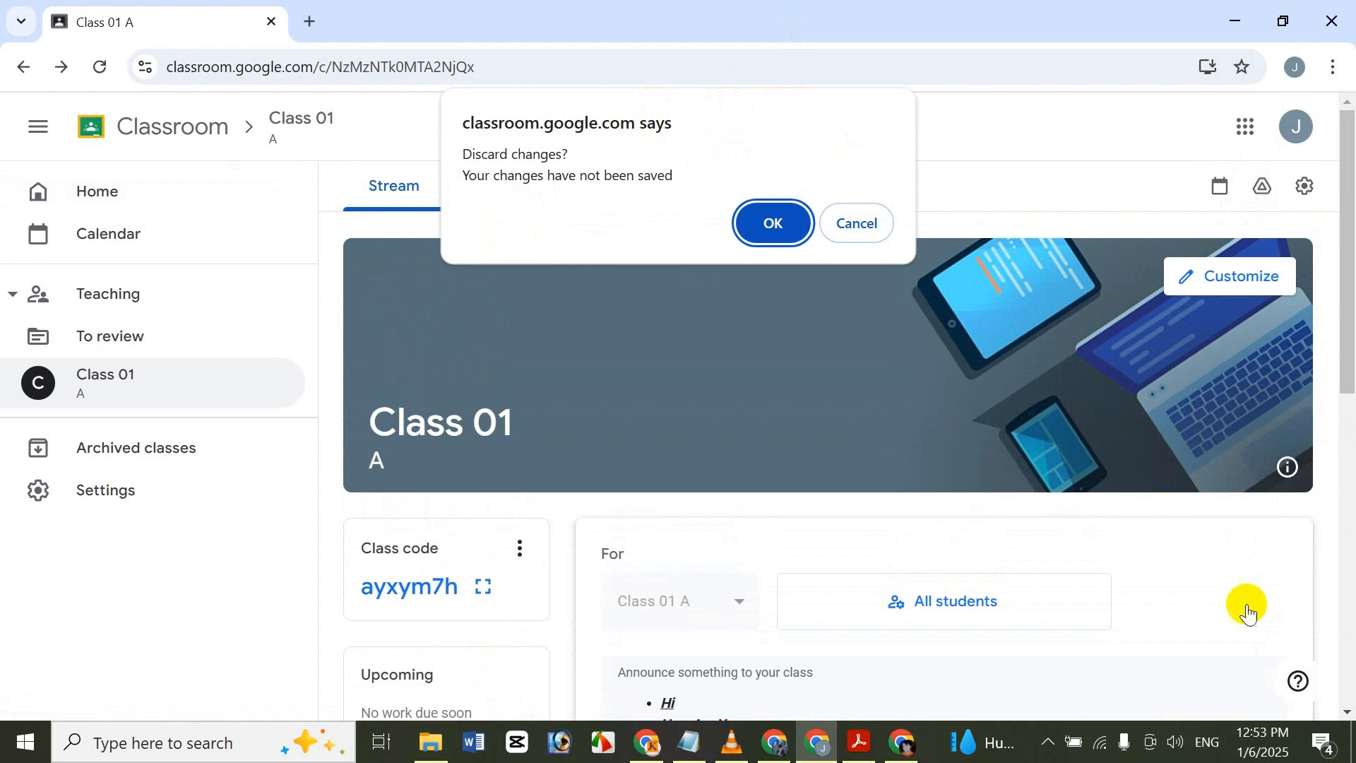
left_click(778, 223)
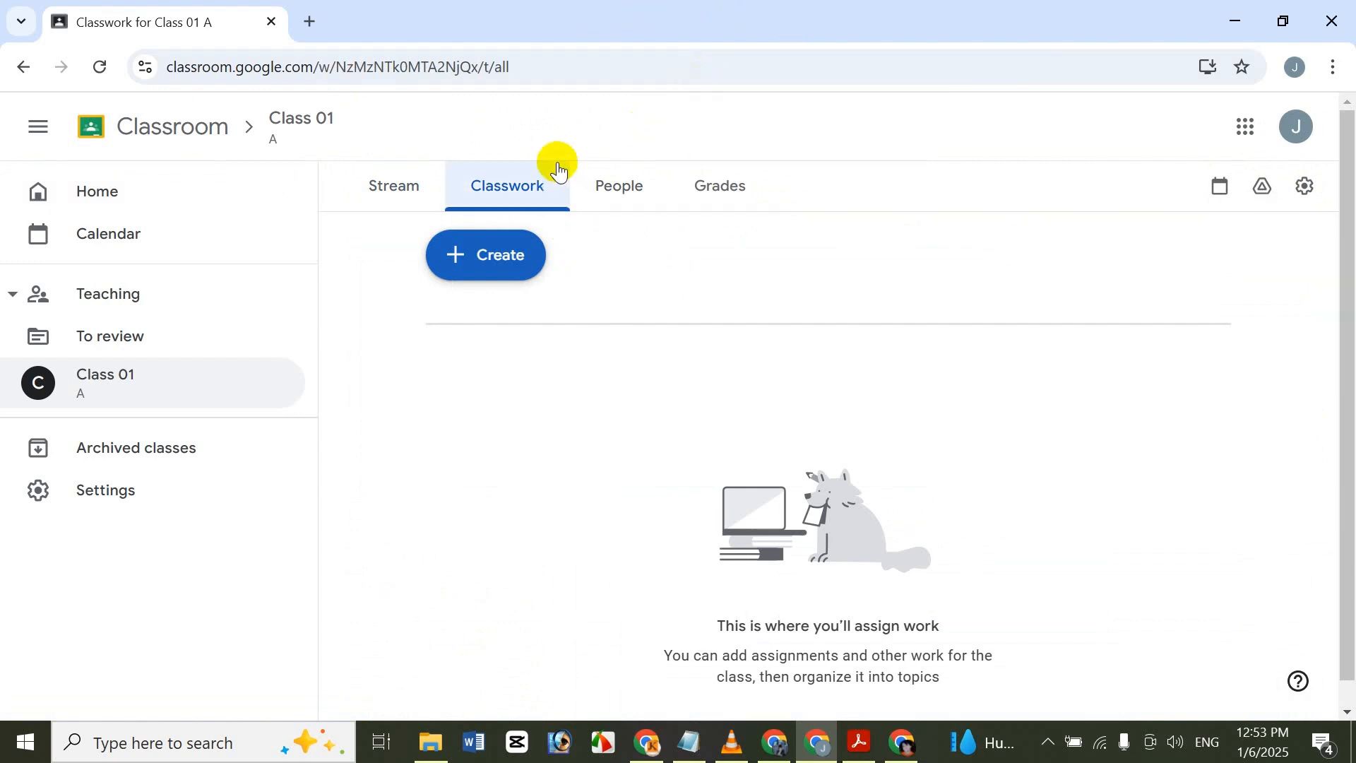
left_click(530, 260)
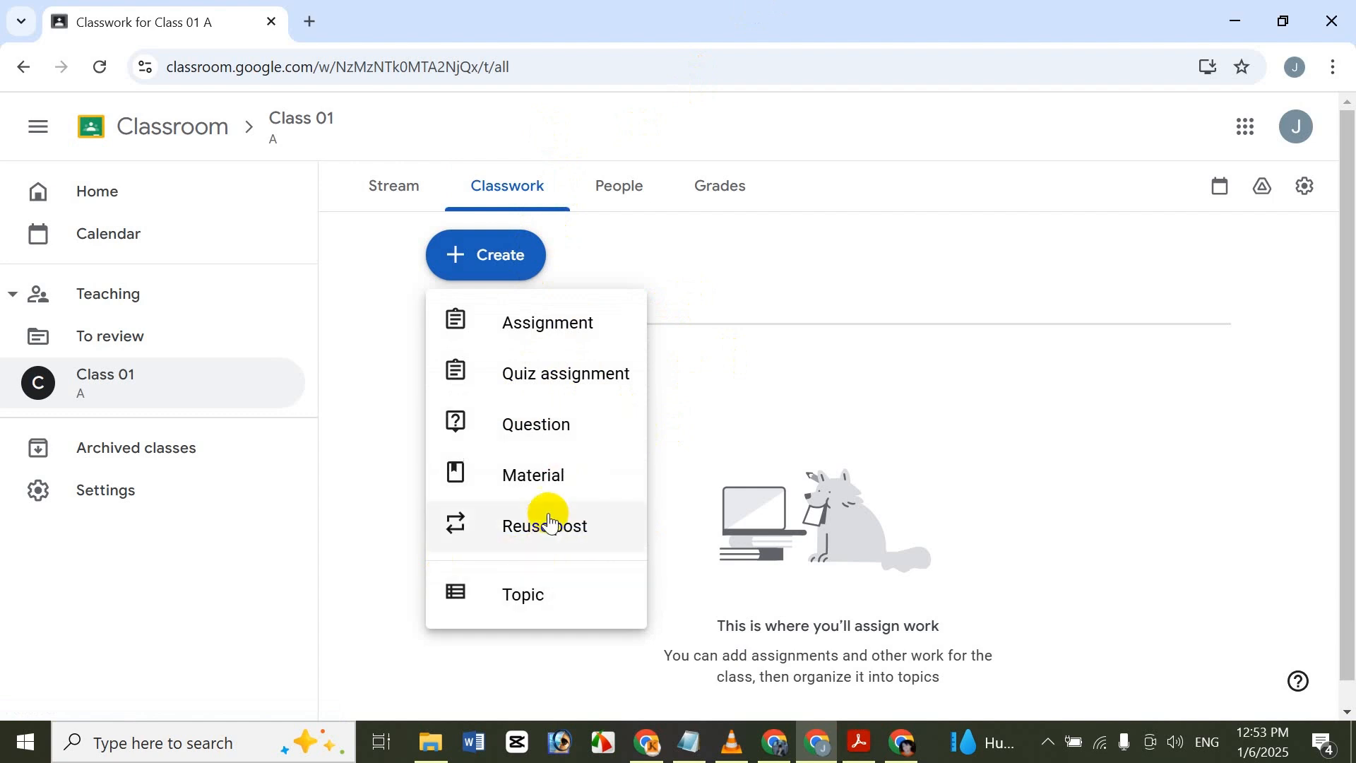
left_click(556, 326)
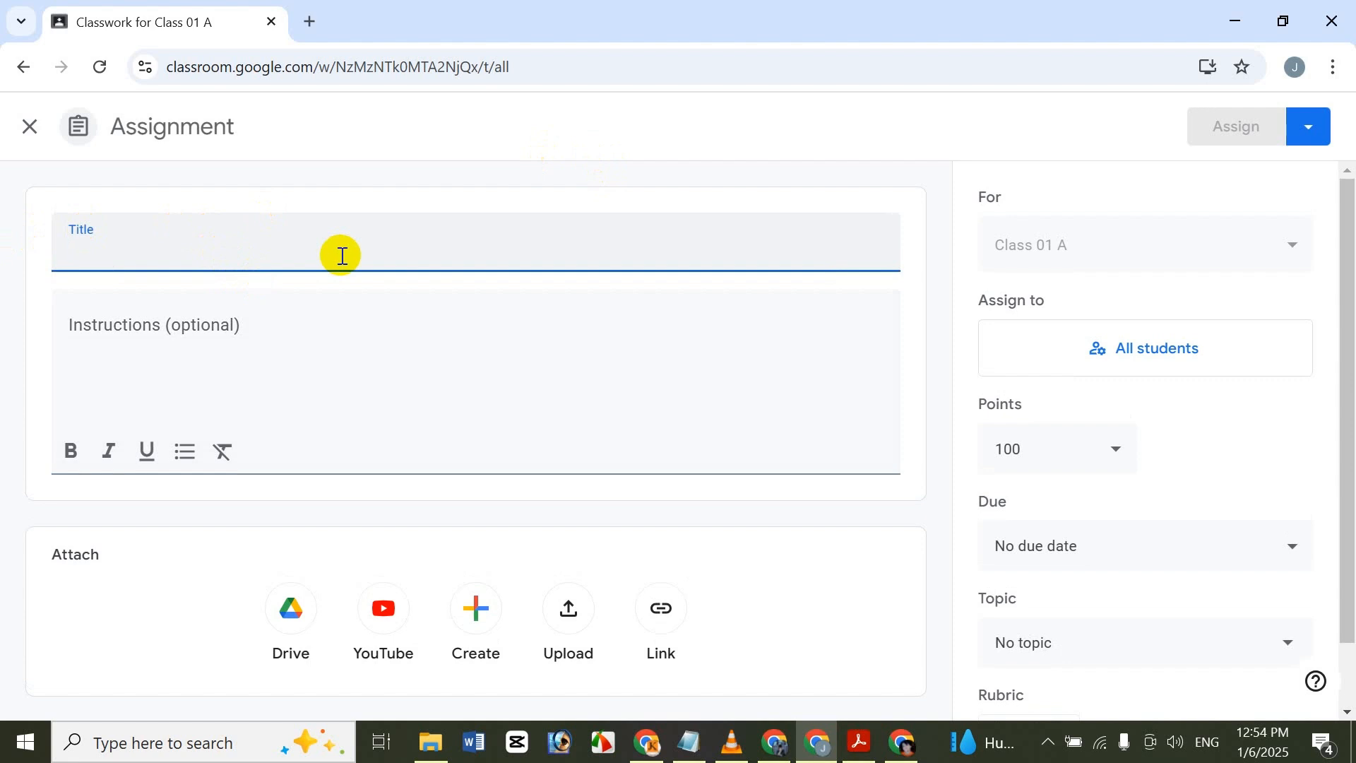
Title the assignment "Test 123".
type("C")
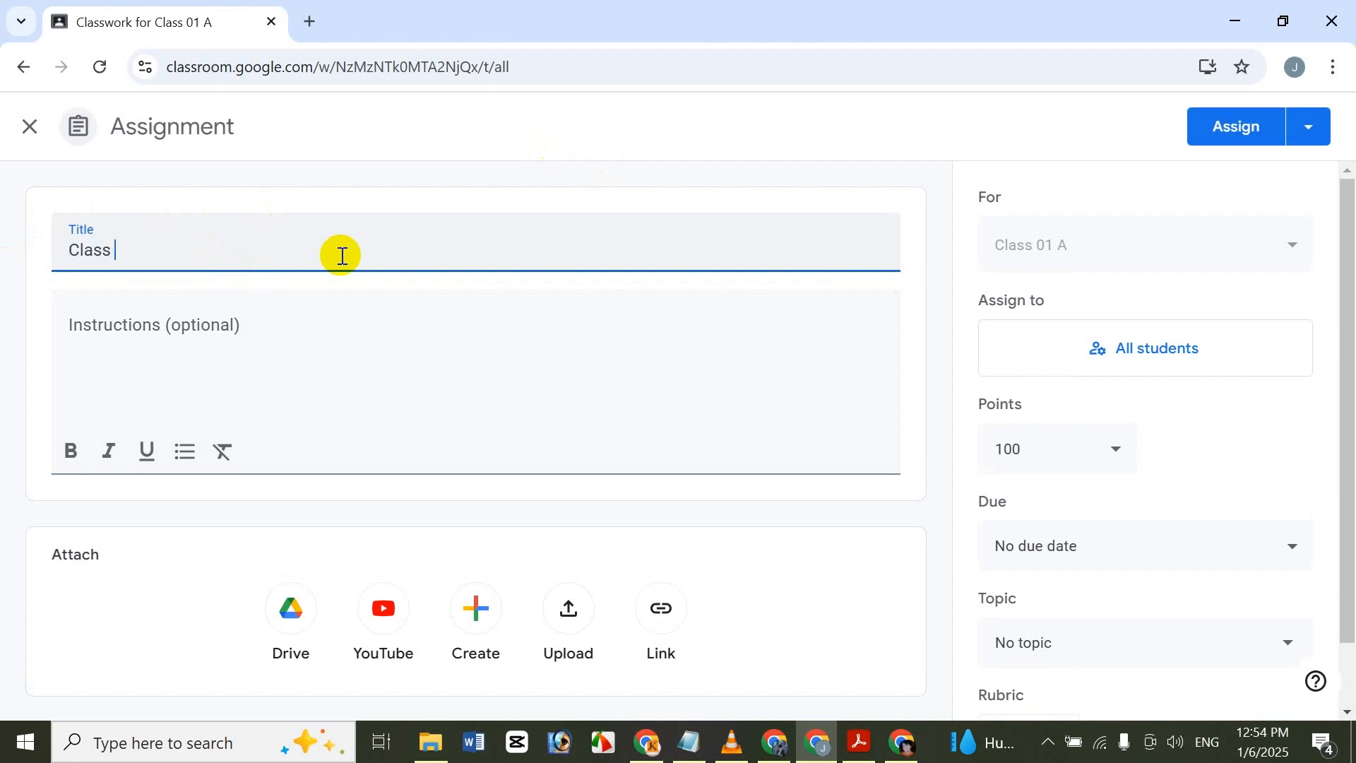
key("BackSpace")
type("Test 123")
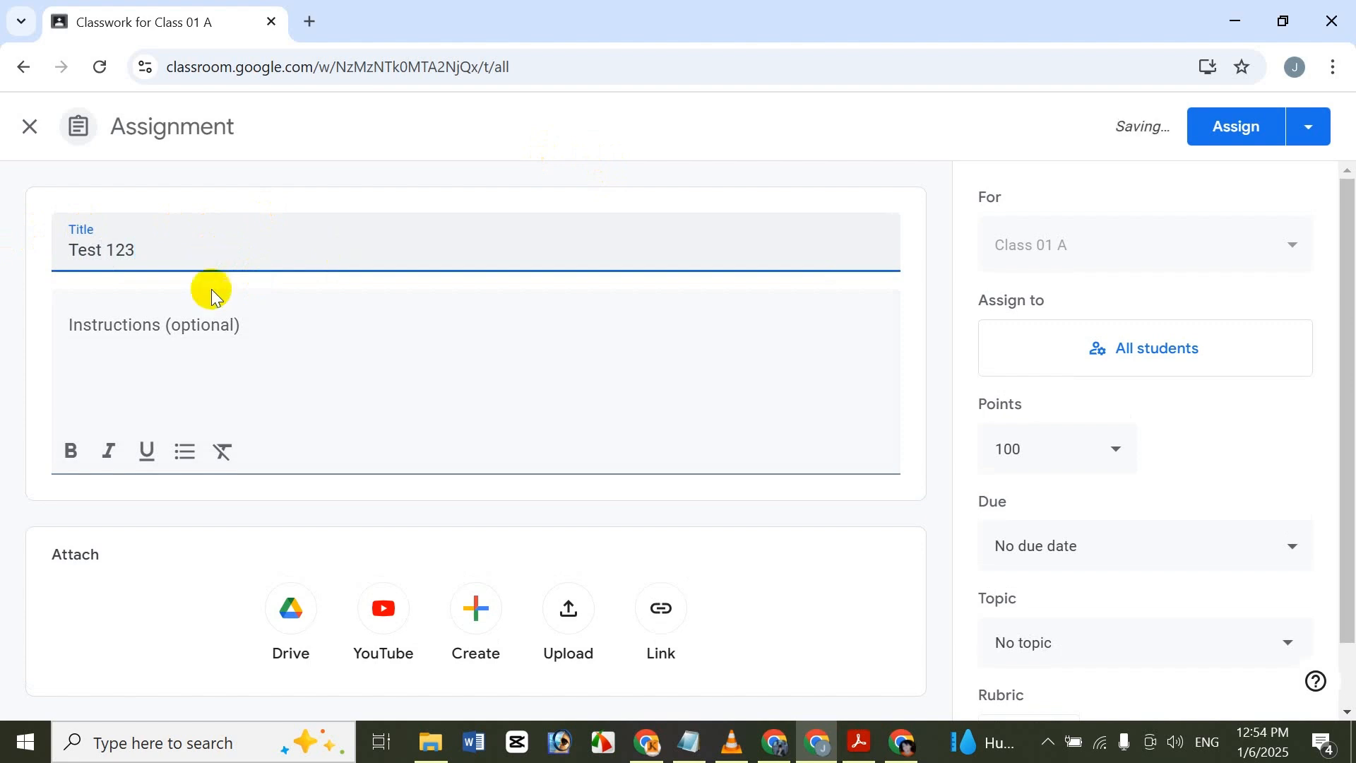
Write the assignment instructions as separate lines: "Hi", "How are You", "gd fg dfgdfg", "df", a blank line and "Thank You".
left_click(236, 320)
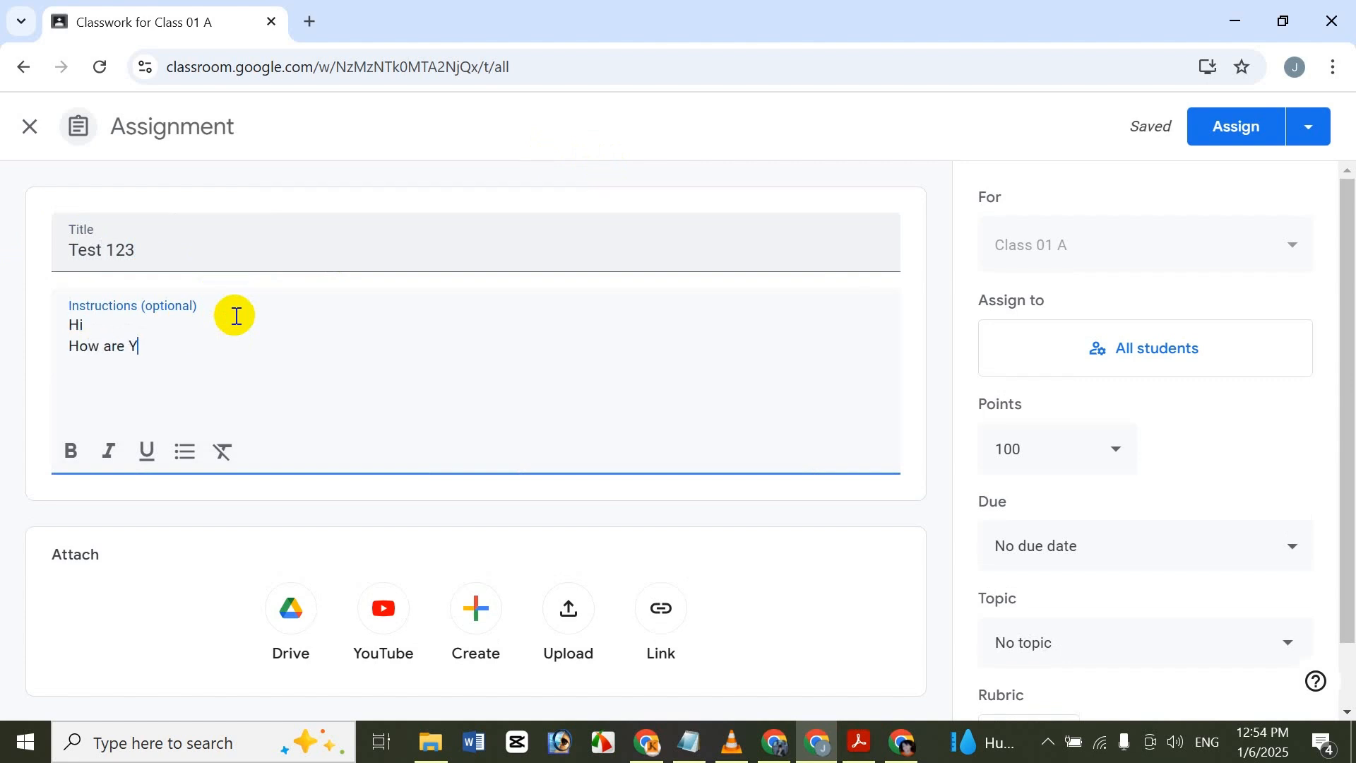
type("dfg")
key("Return")
type("df")
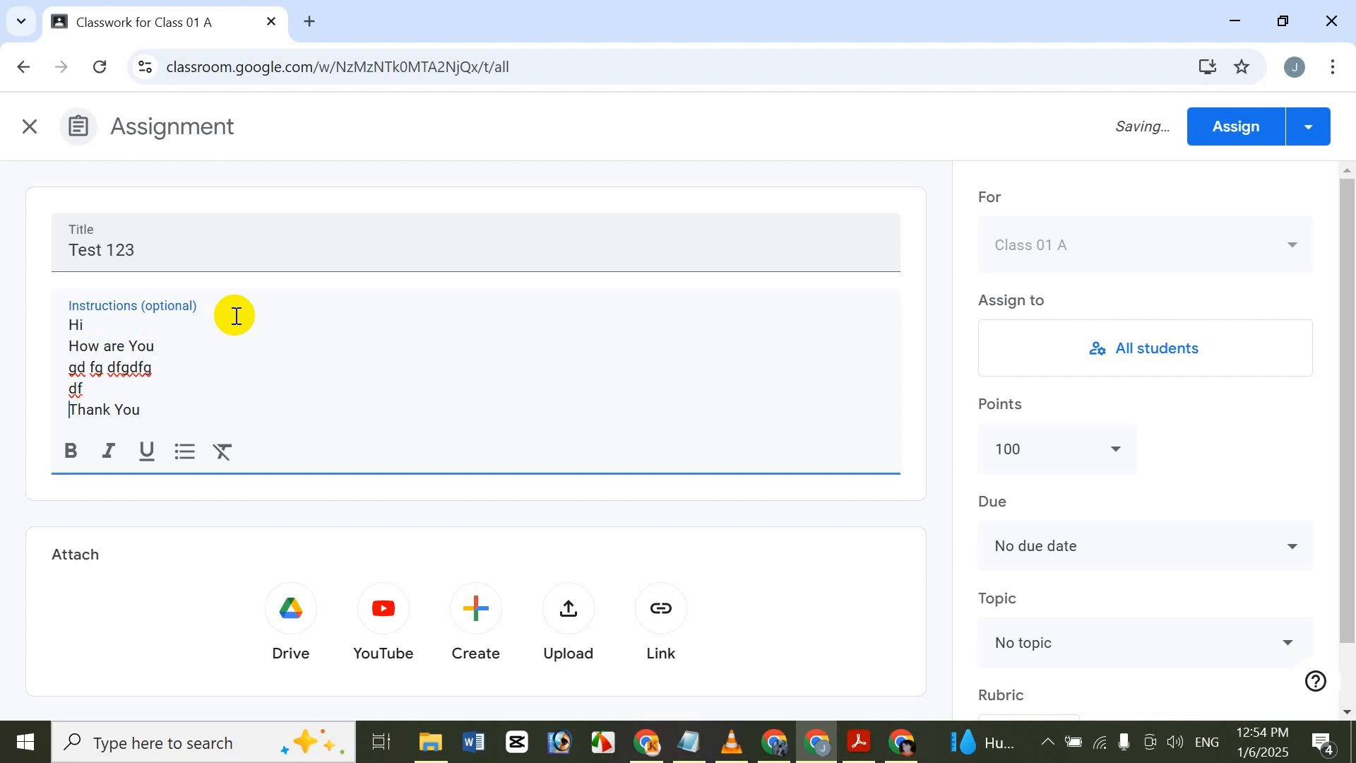
key("Return")
left_click(121, 398)
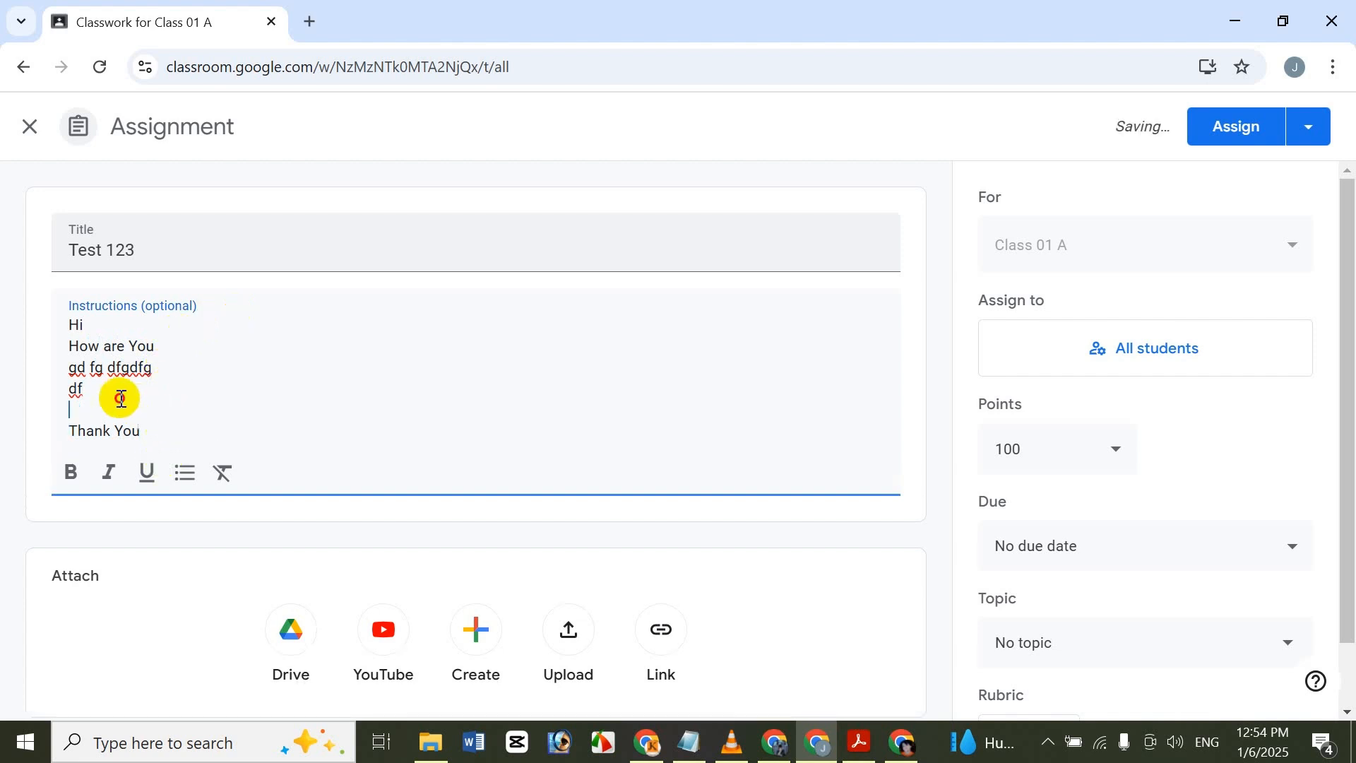
Make the entire instructions text of the assignment bold.
key("ctrl+a")
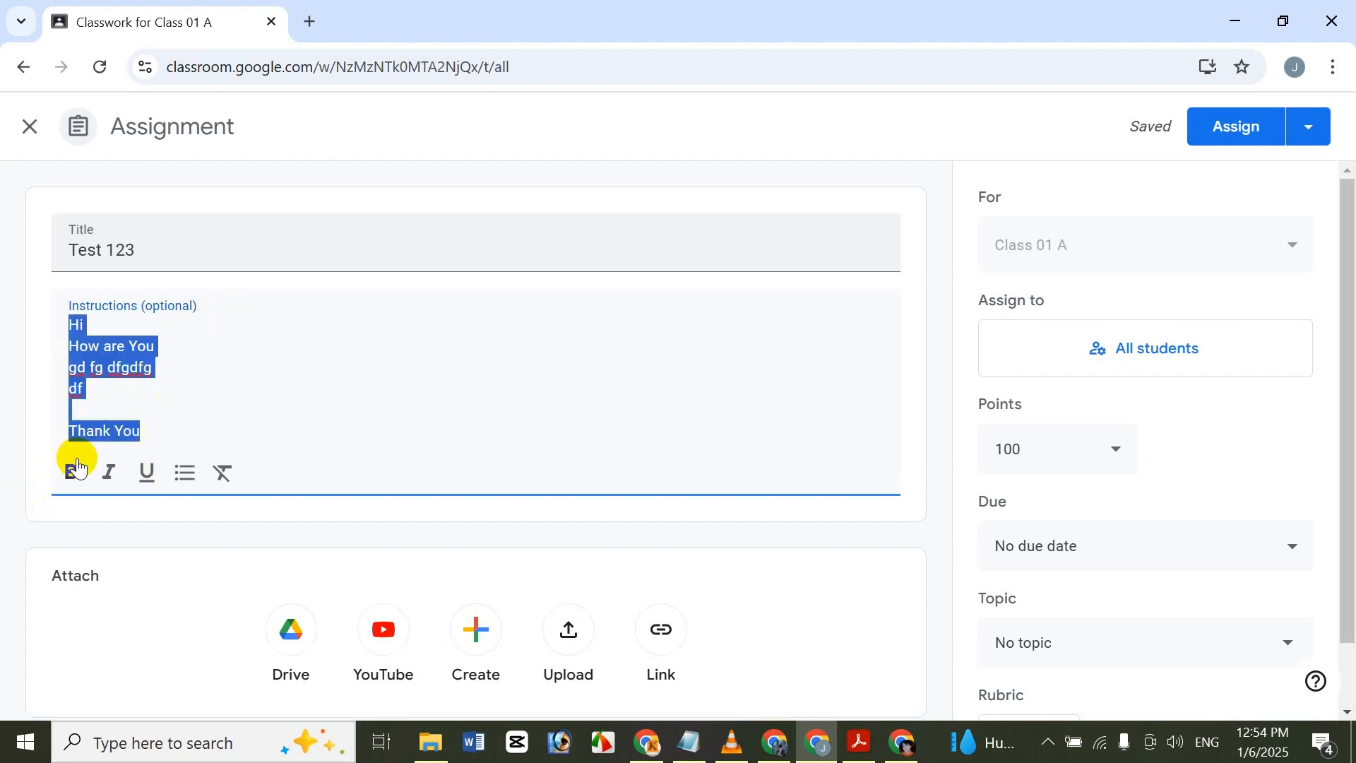
left_click(72, 471)
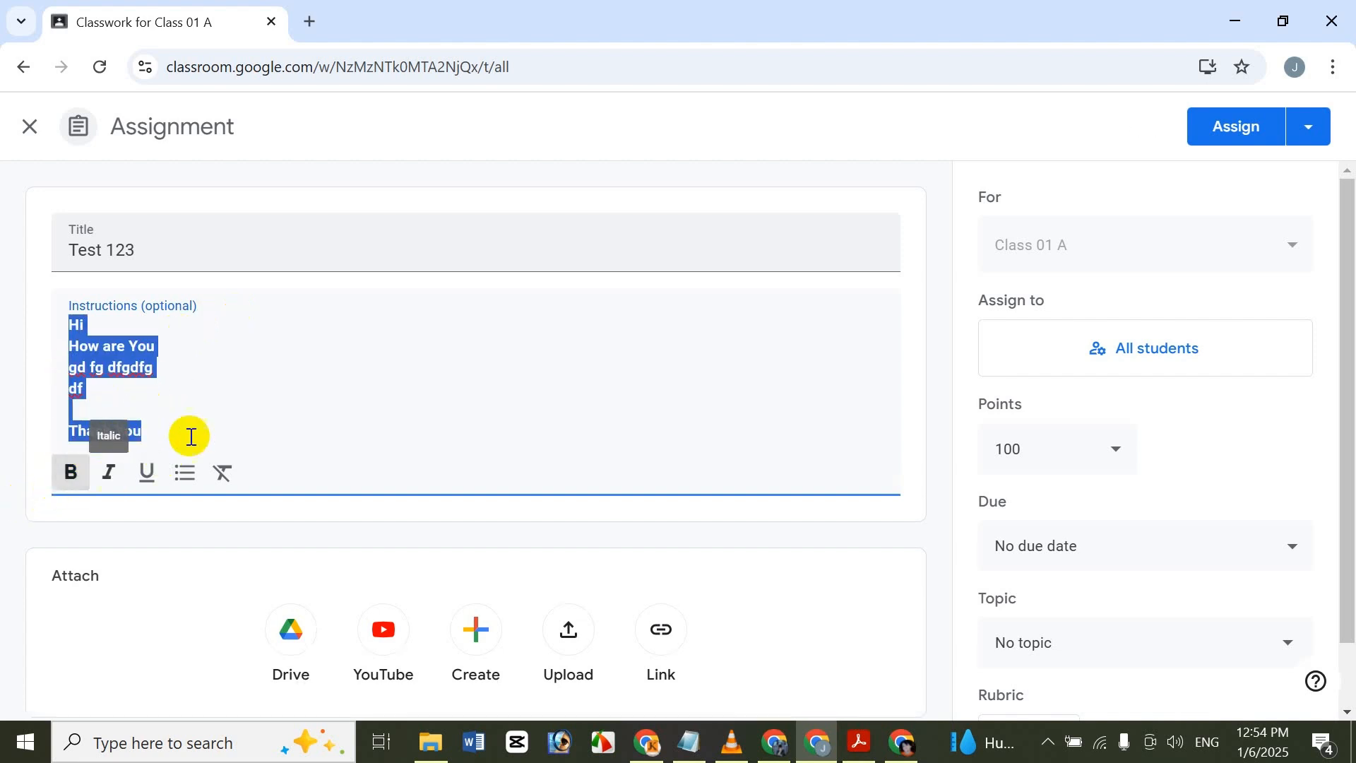
left_click(203, 389)
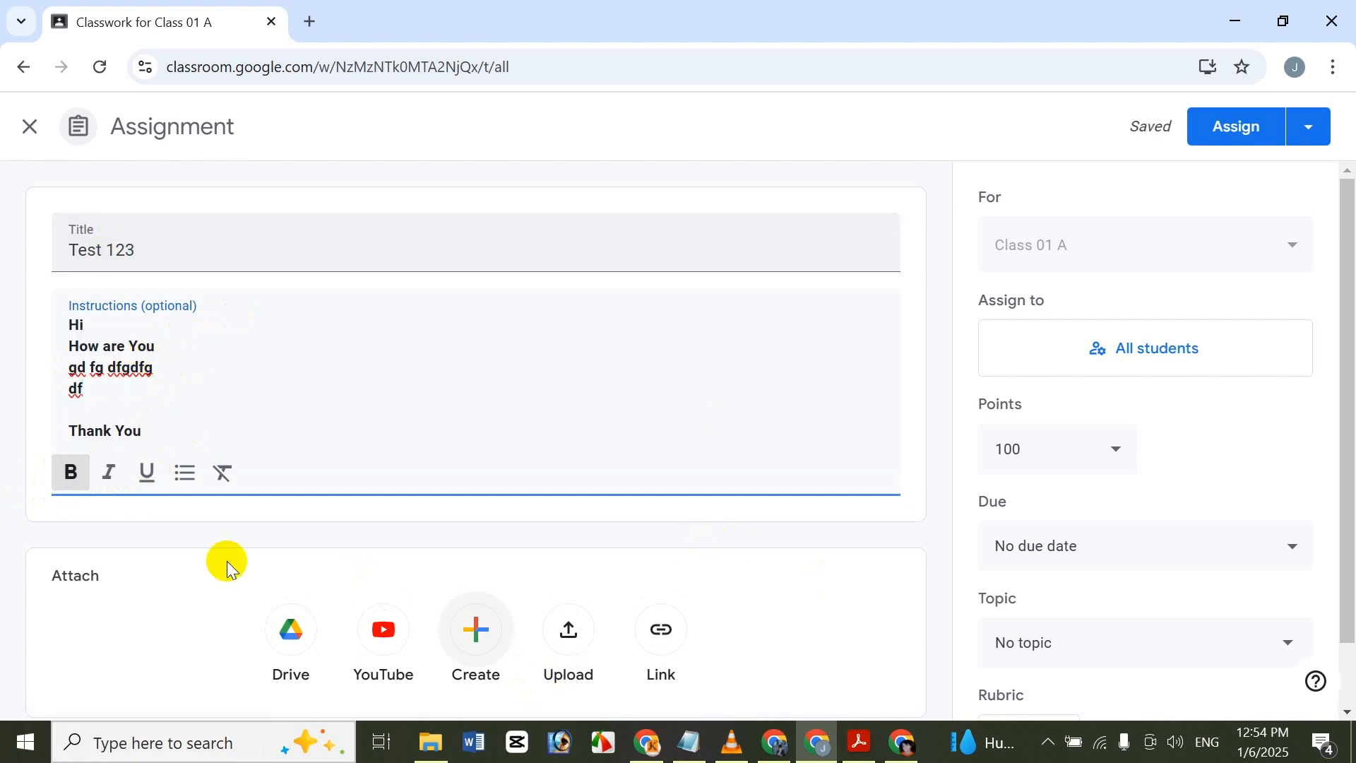
View the file types that can be created as attachments, and upload ICCHE TEST PRESENTION.pptx to the assignment.
scroll(431, 548, "down", 1)
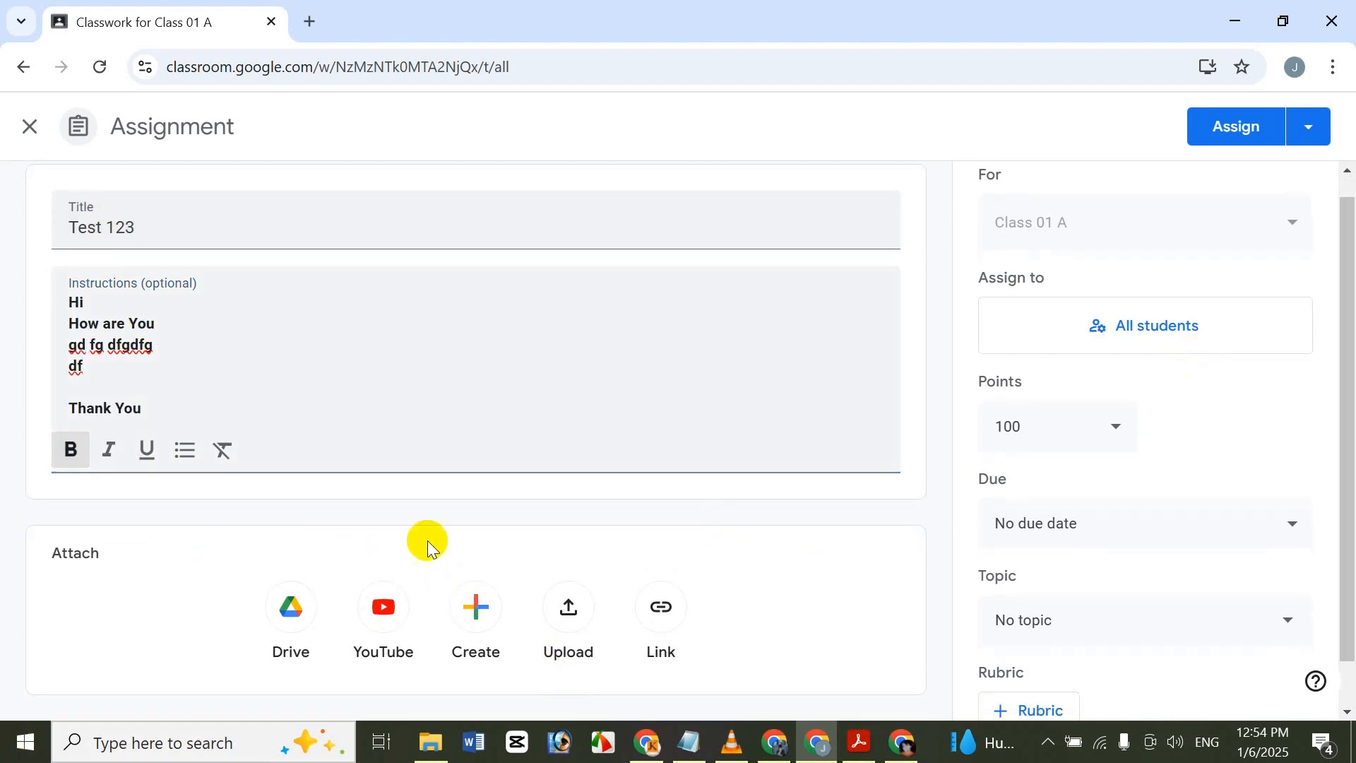
left_click(497, 631)
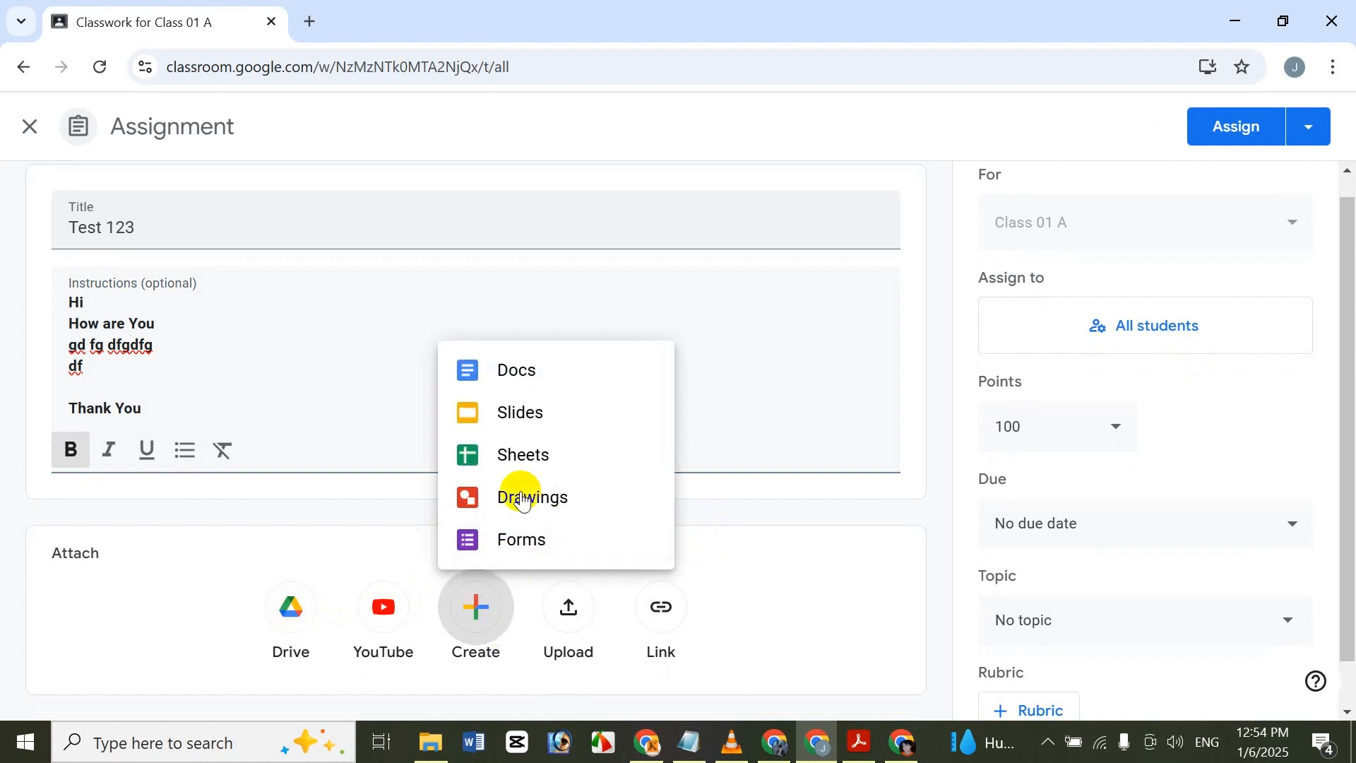
left_click(730, 608)
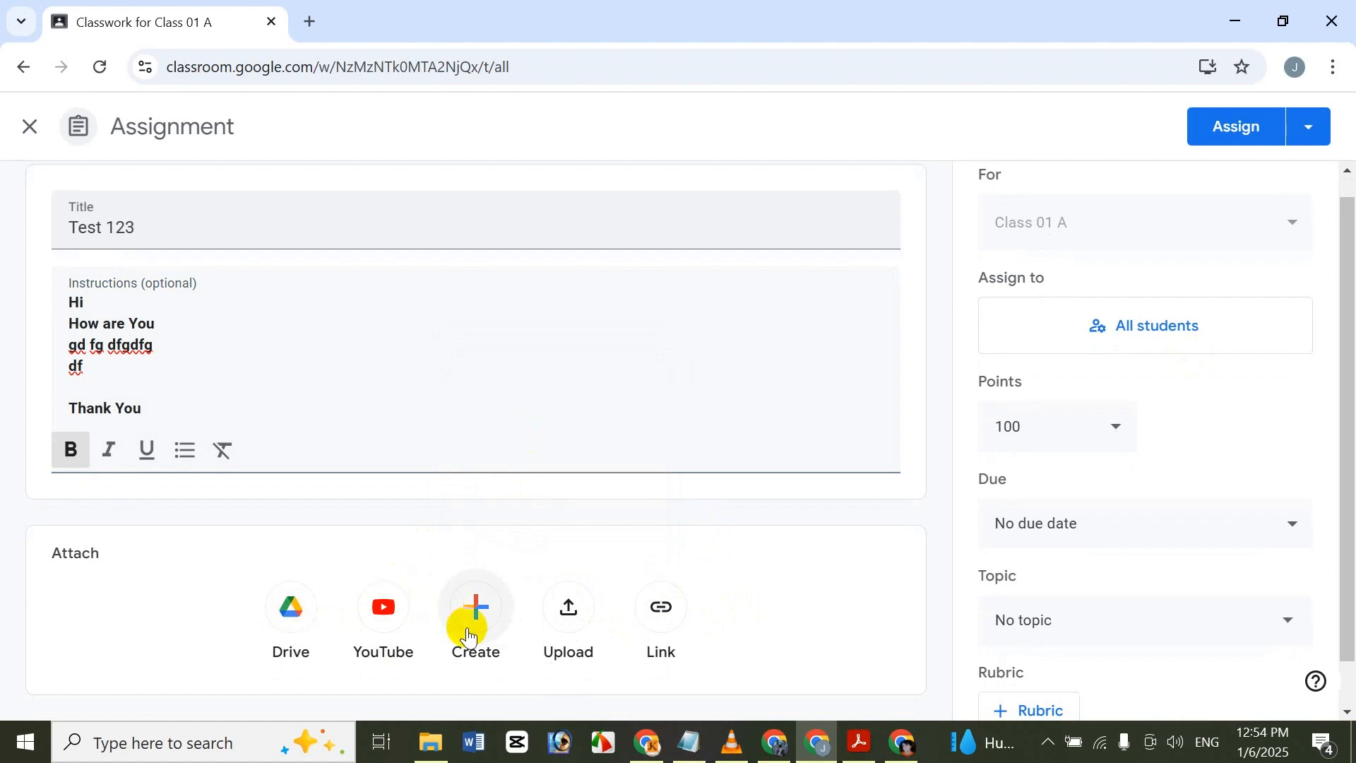
left_click(567, 614)
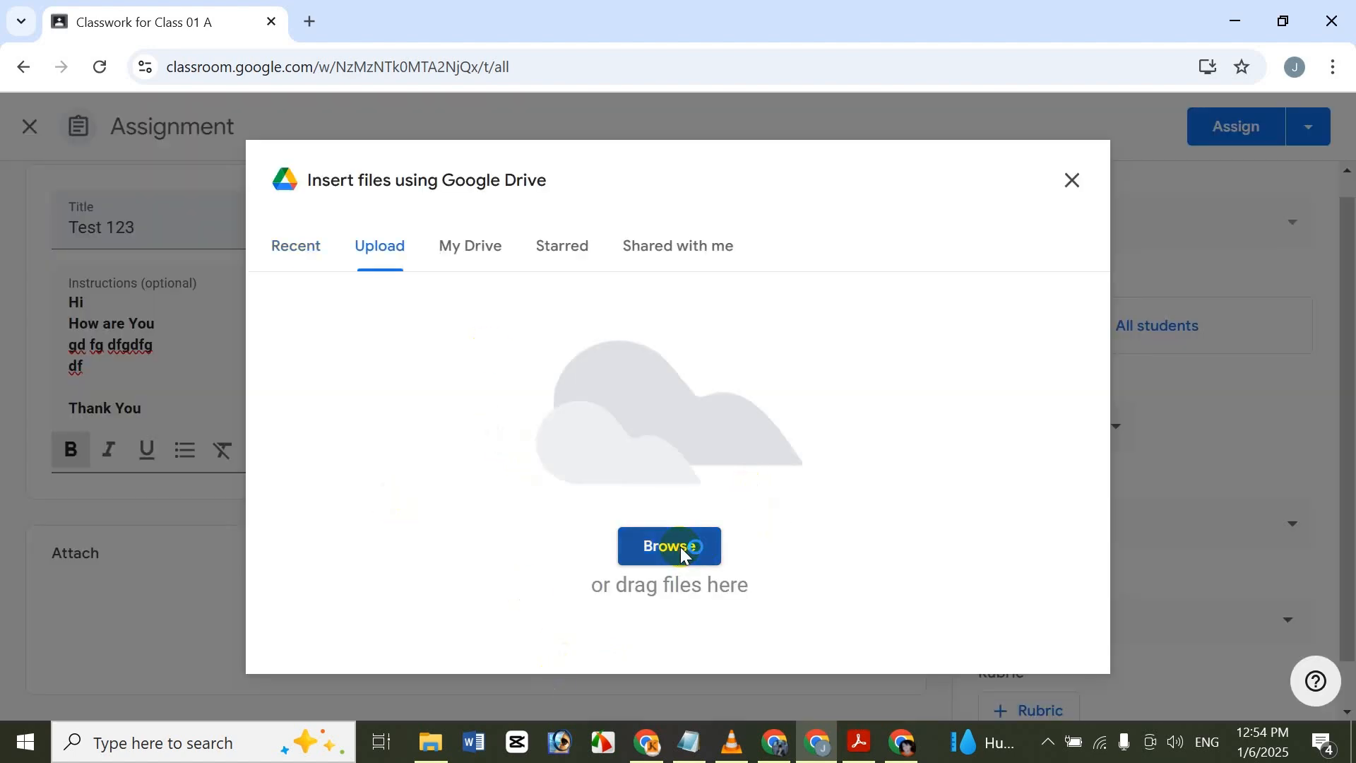
left_click(683, 554)
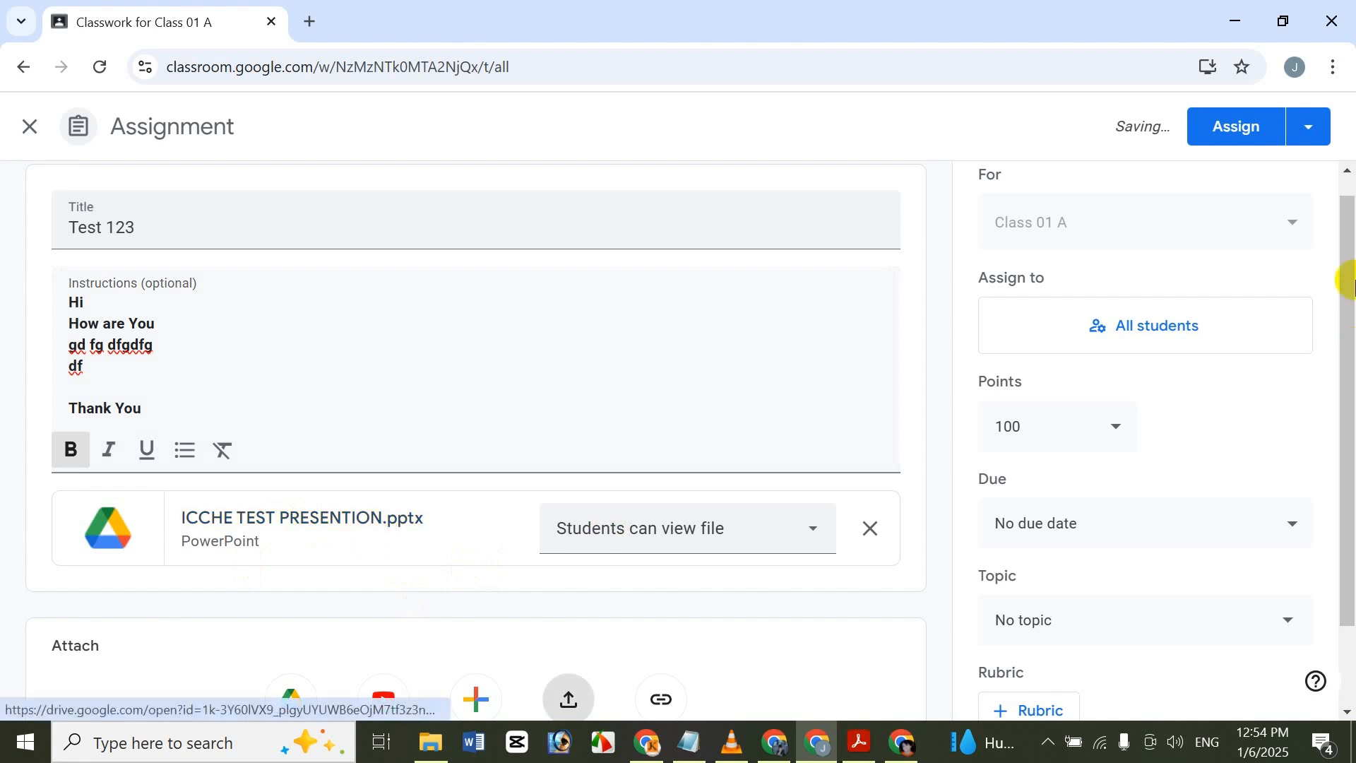
Search YouTube for "Assingment Class" and attach the video "How to submit assignment in Google Classroom tutorial" to the assignment.
scroll(1235, 353, "down", 1)
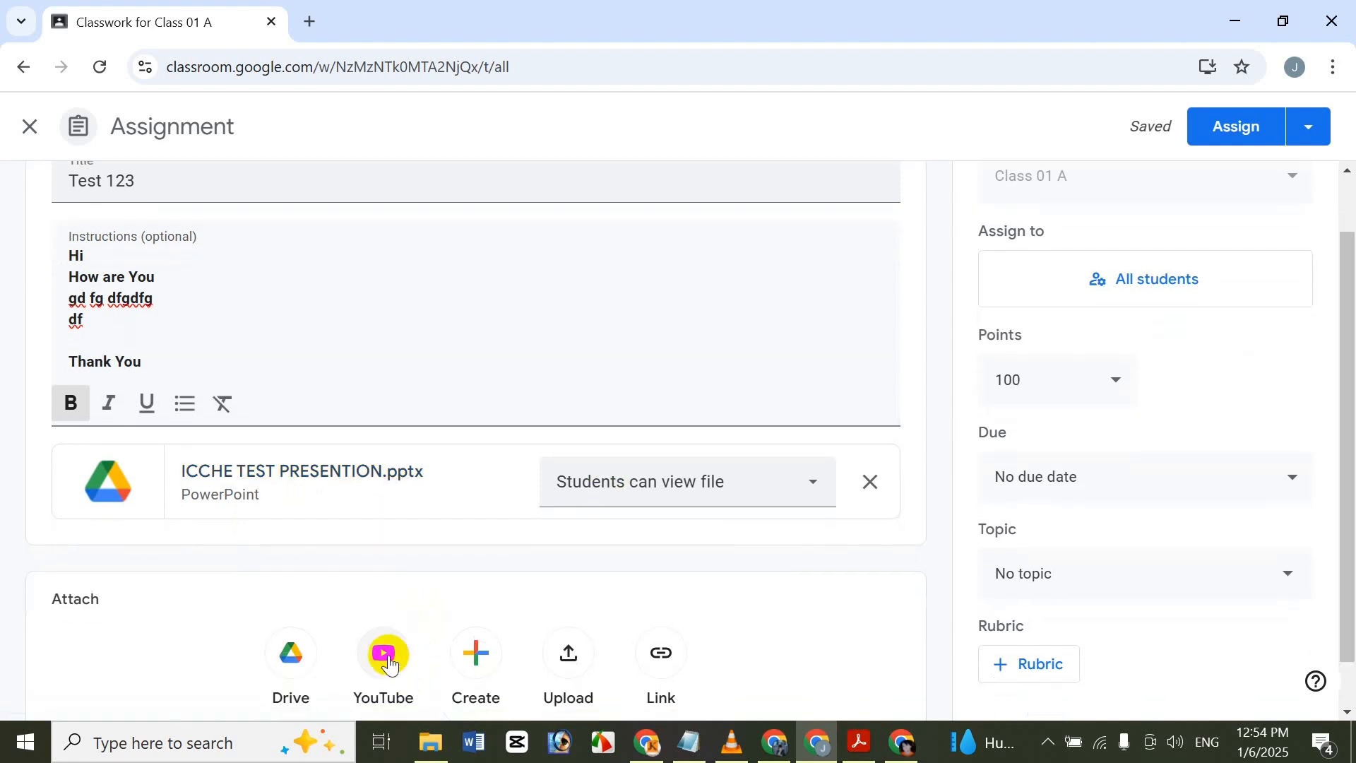
left_click(388, 661)
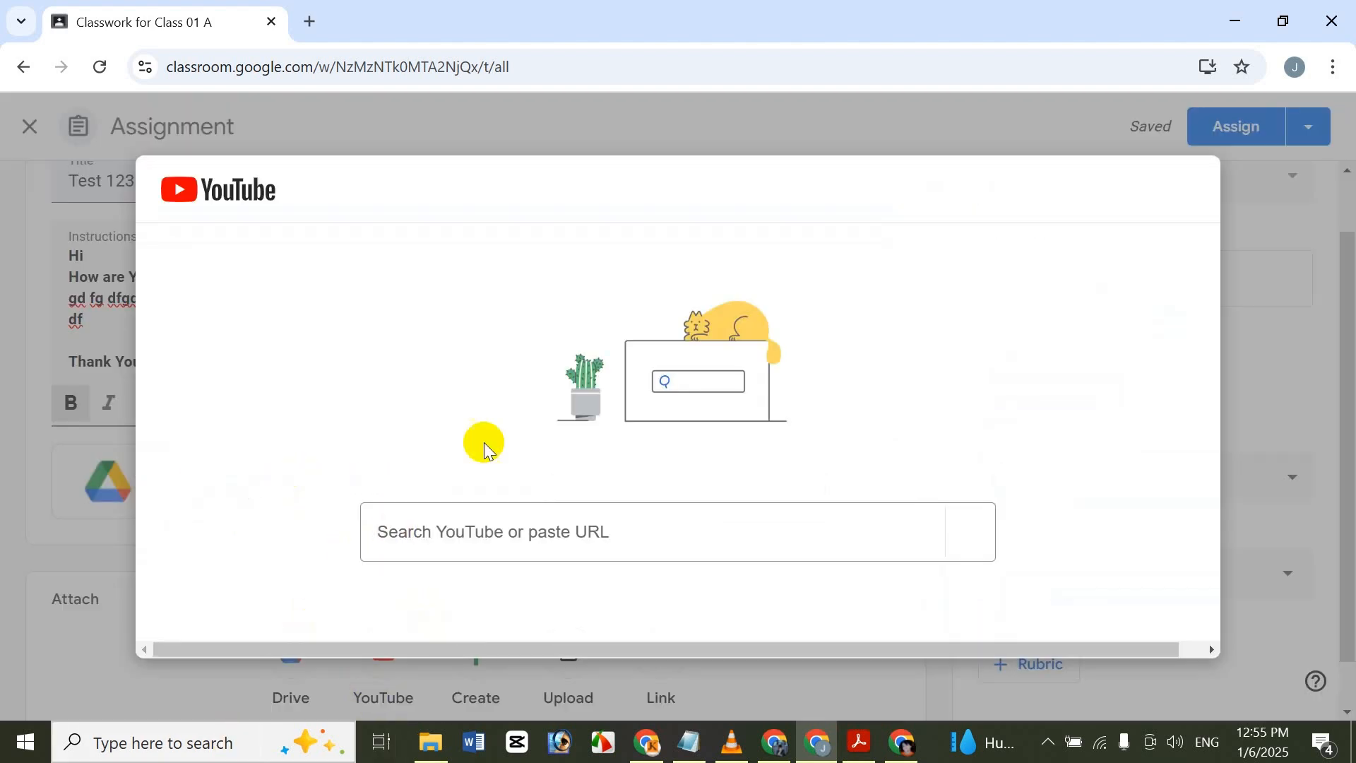
left_click(517, 547)
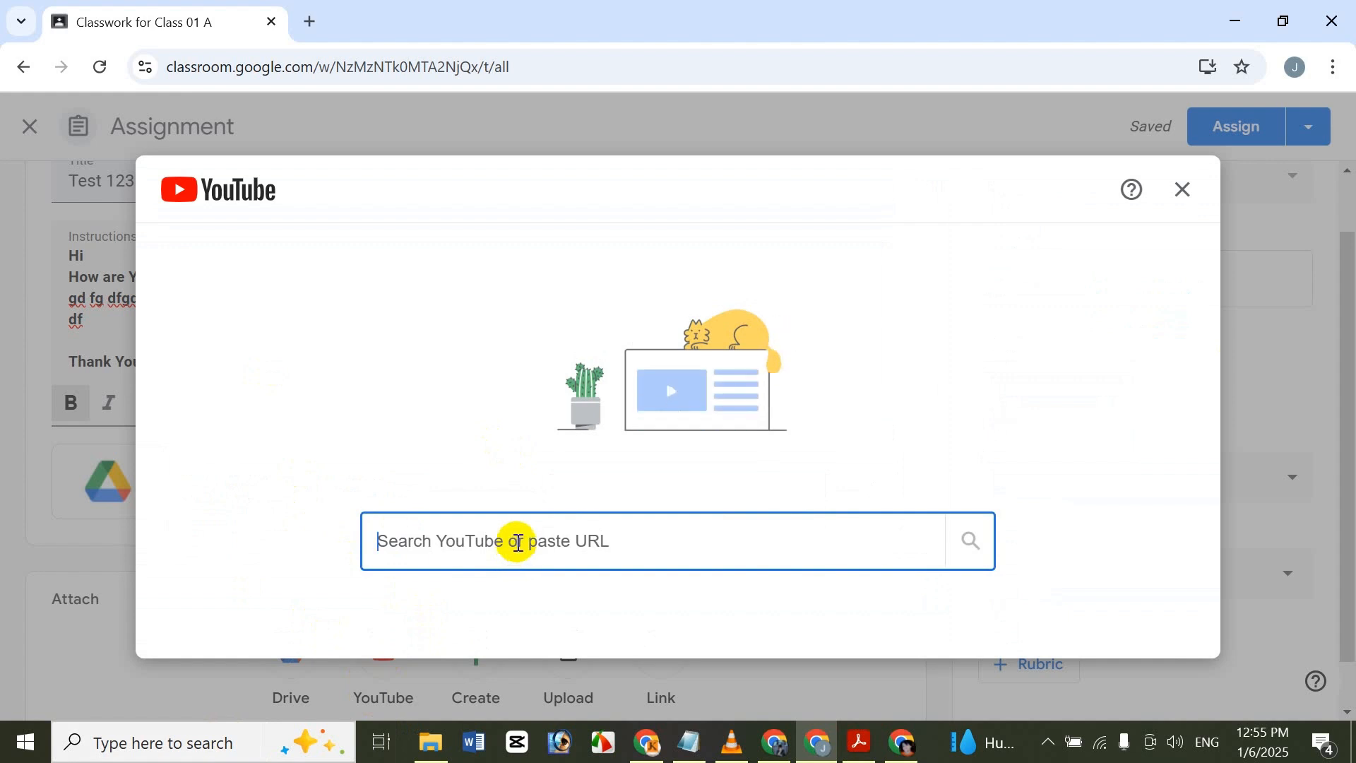
type("Assingment")
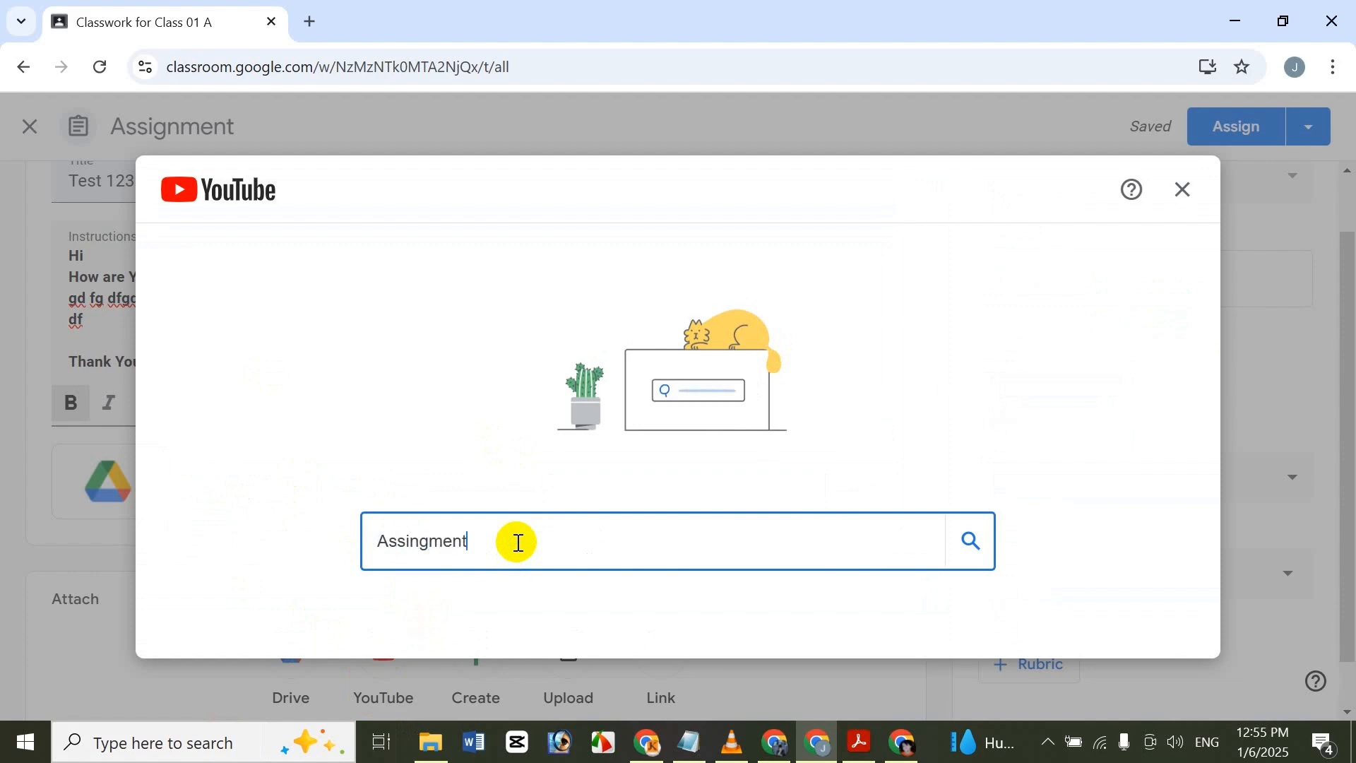
key("Return")
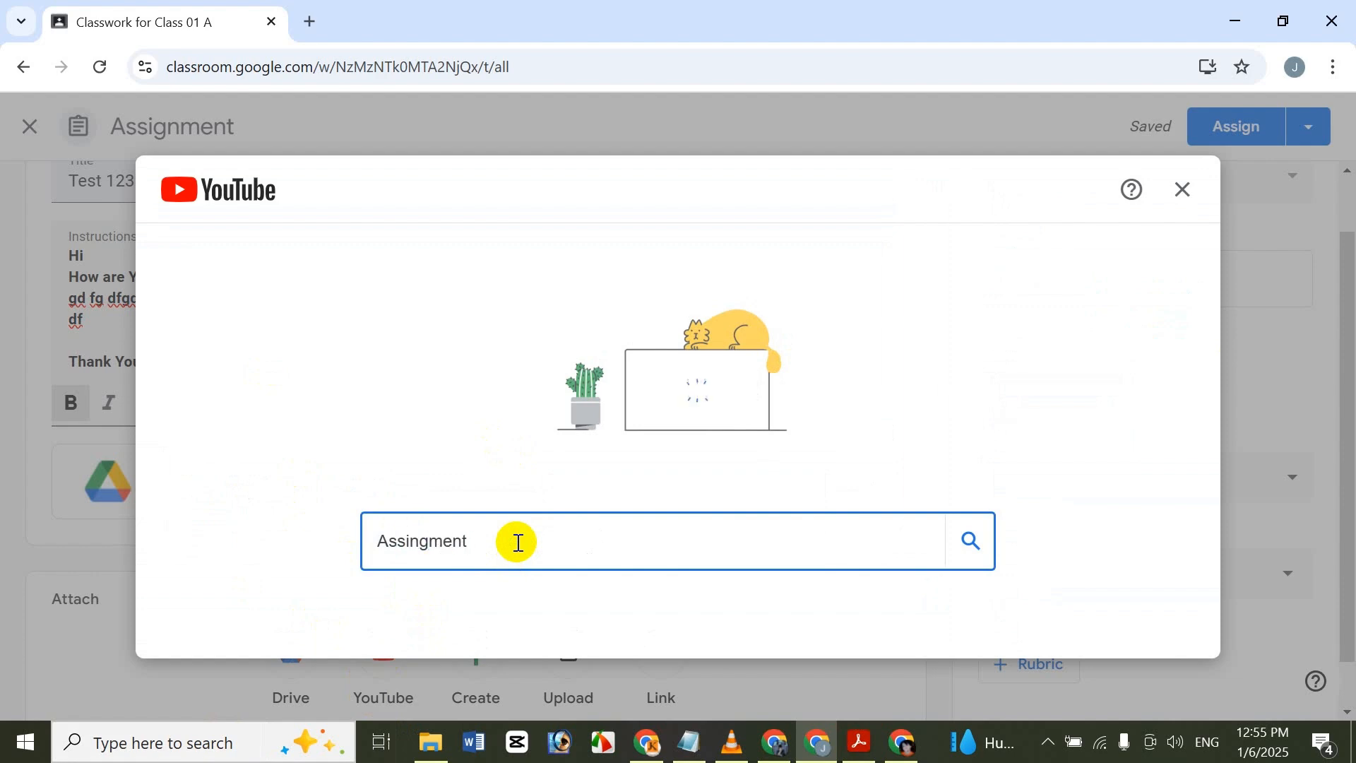
type("Class")
key("Return")
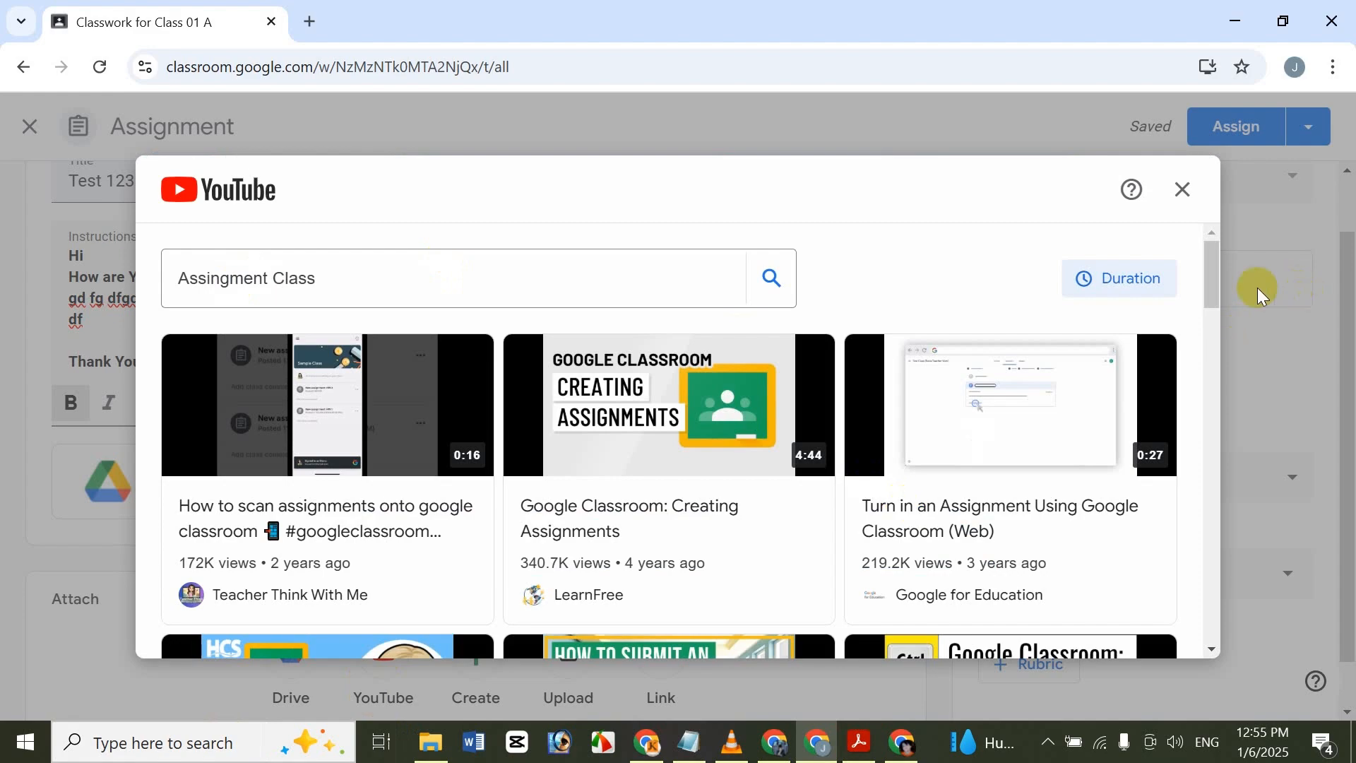
left_click_drag(1213, 291, 1205, 346)
left_click(420, 449)
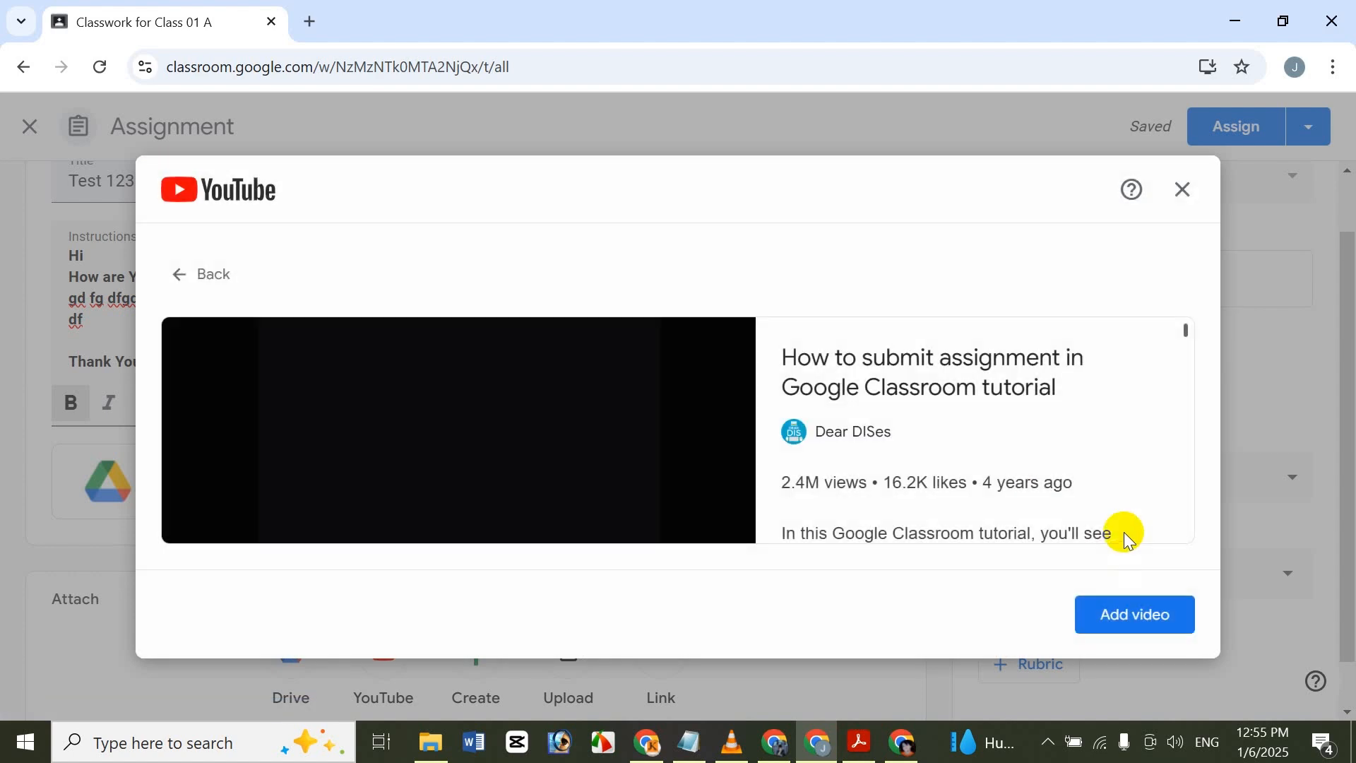
left_click(1154, 616)
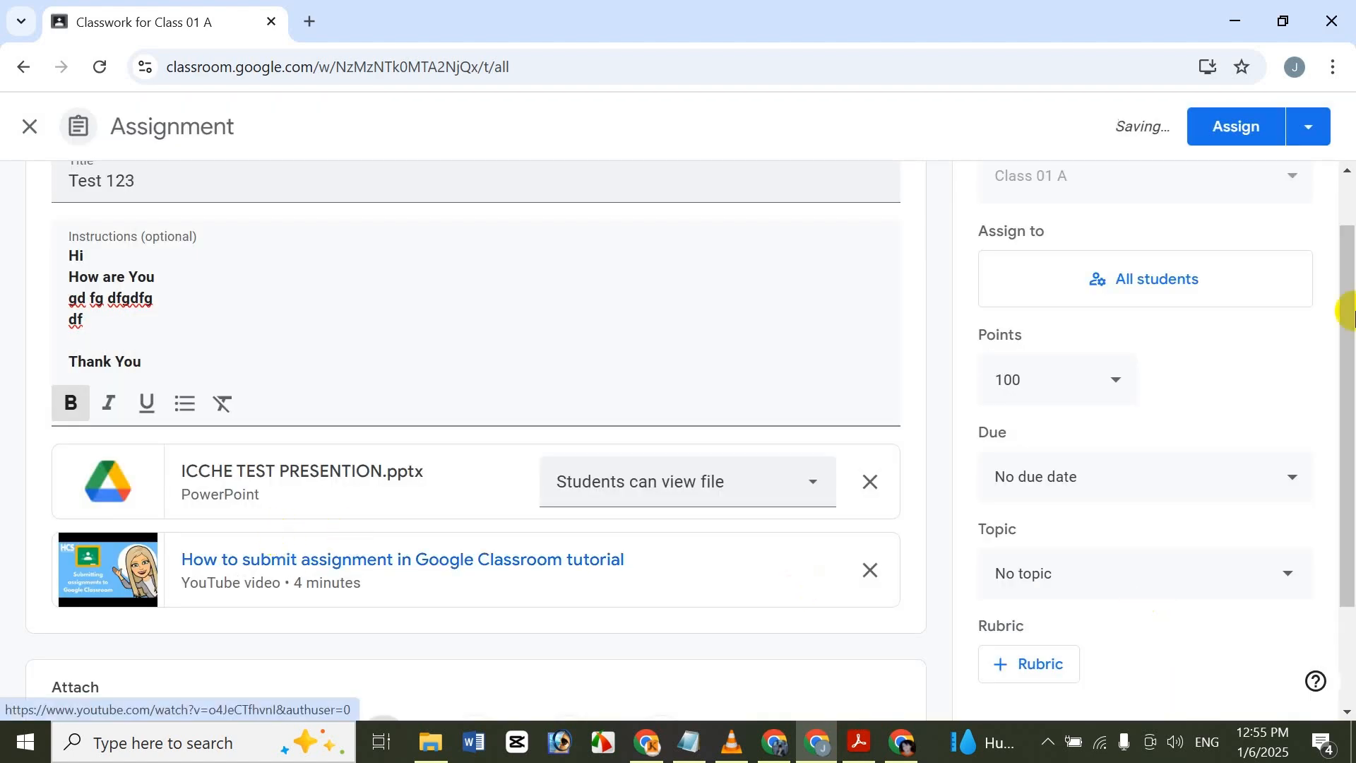
Review the assignment's attachments and options, and view the student selection under Assign to without changing it.
left_click_drag(1350, 325, 1347, 423)
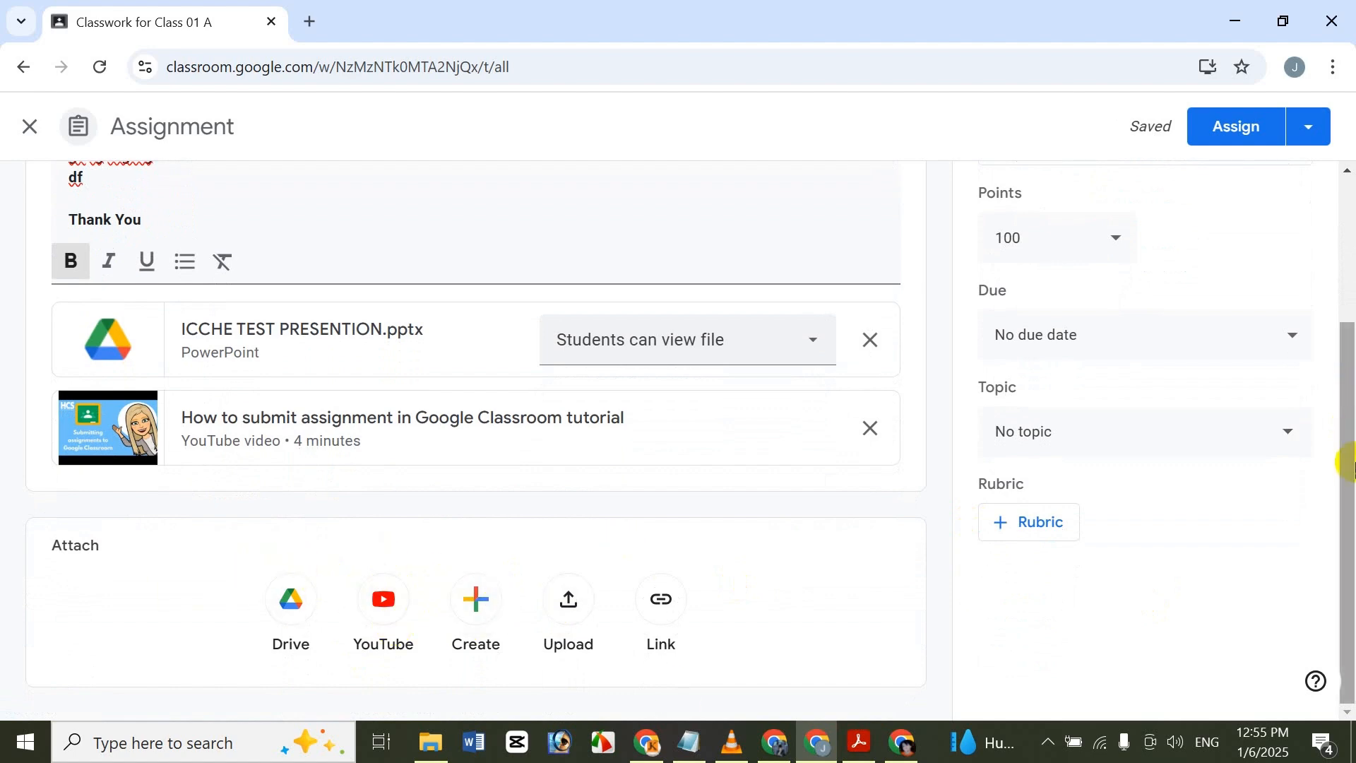
left_click_drag(1345, 460, 1324, 280)
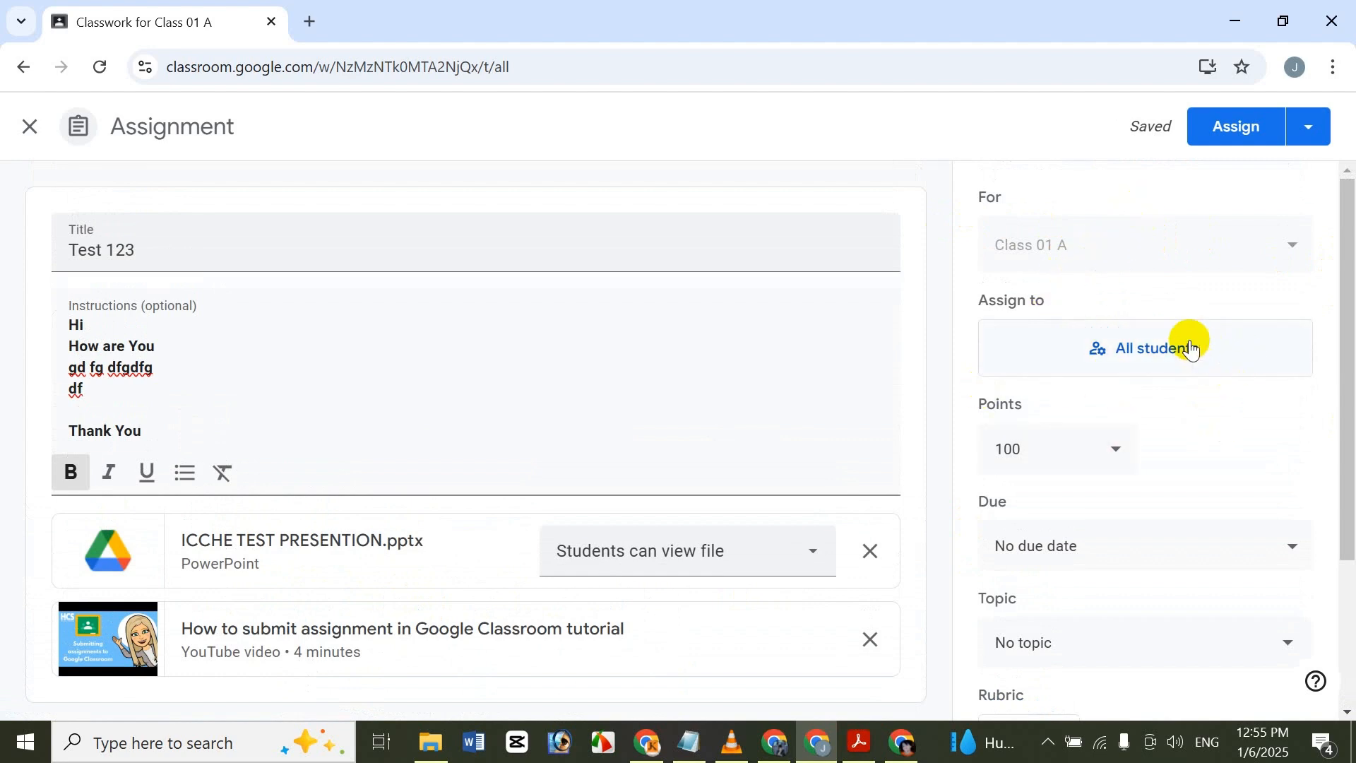
left_click(1143, 350)
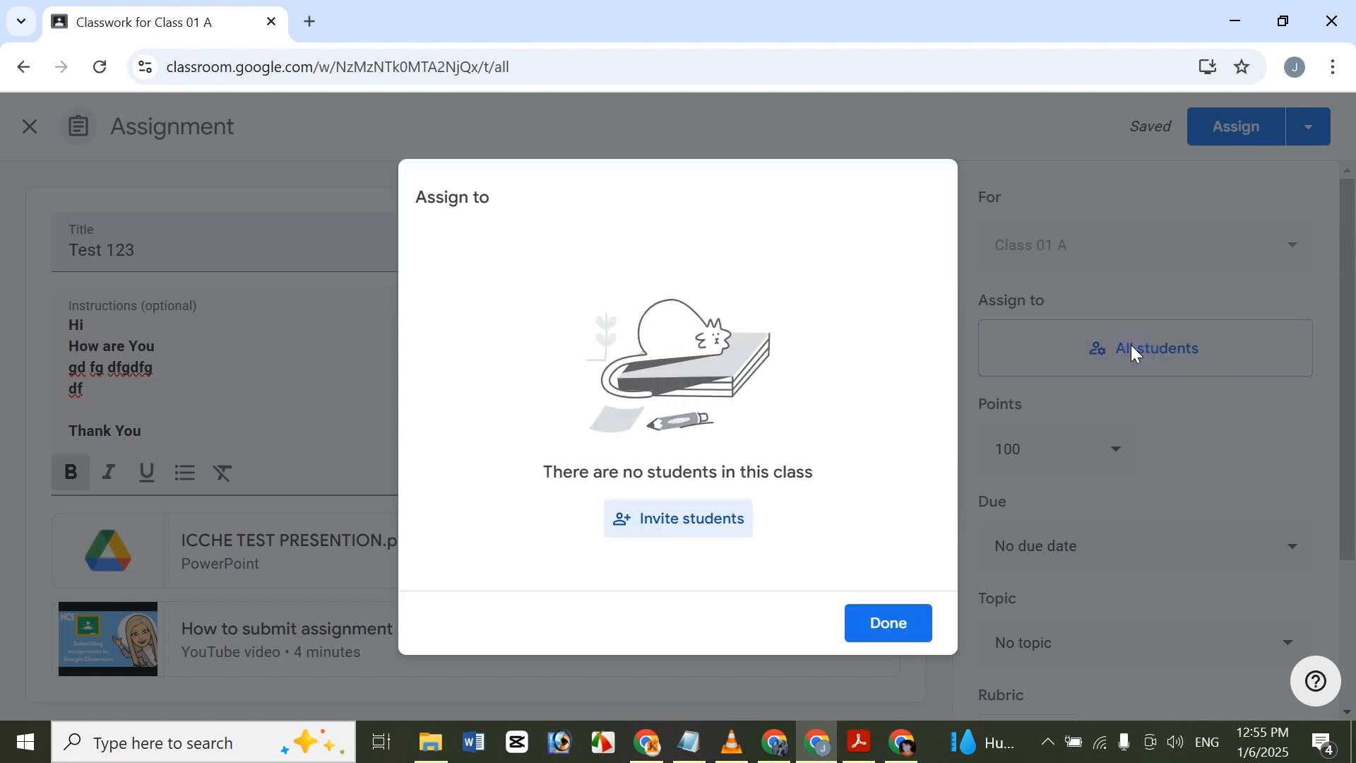
left_click(1273, 322)
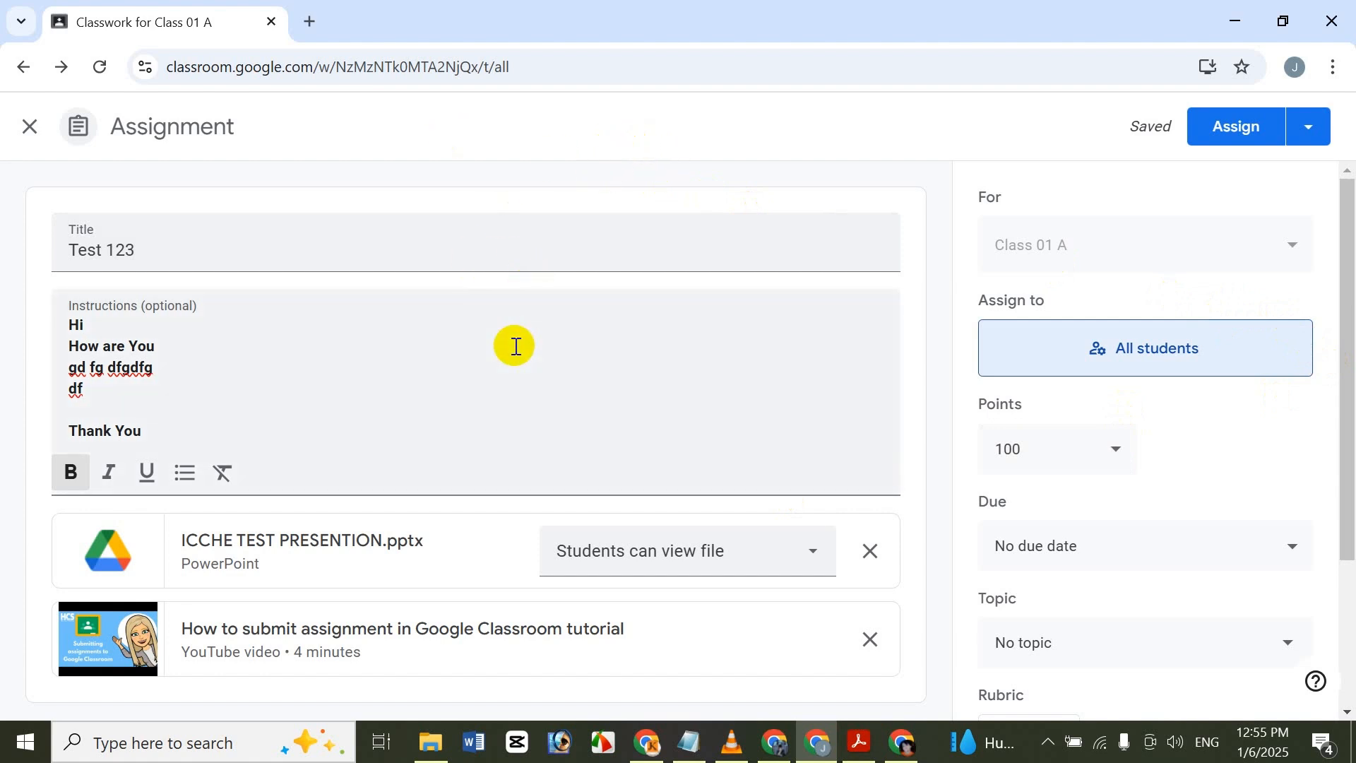
Set the assignment's points to 25.
left_click(1125, 448)
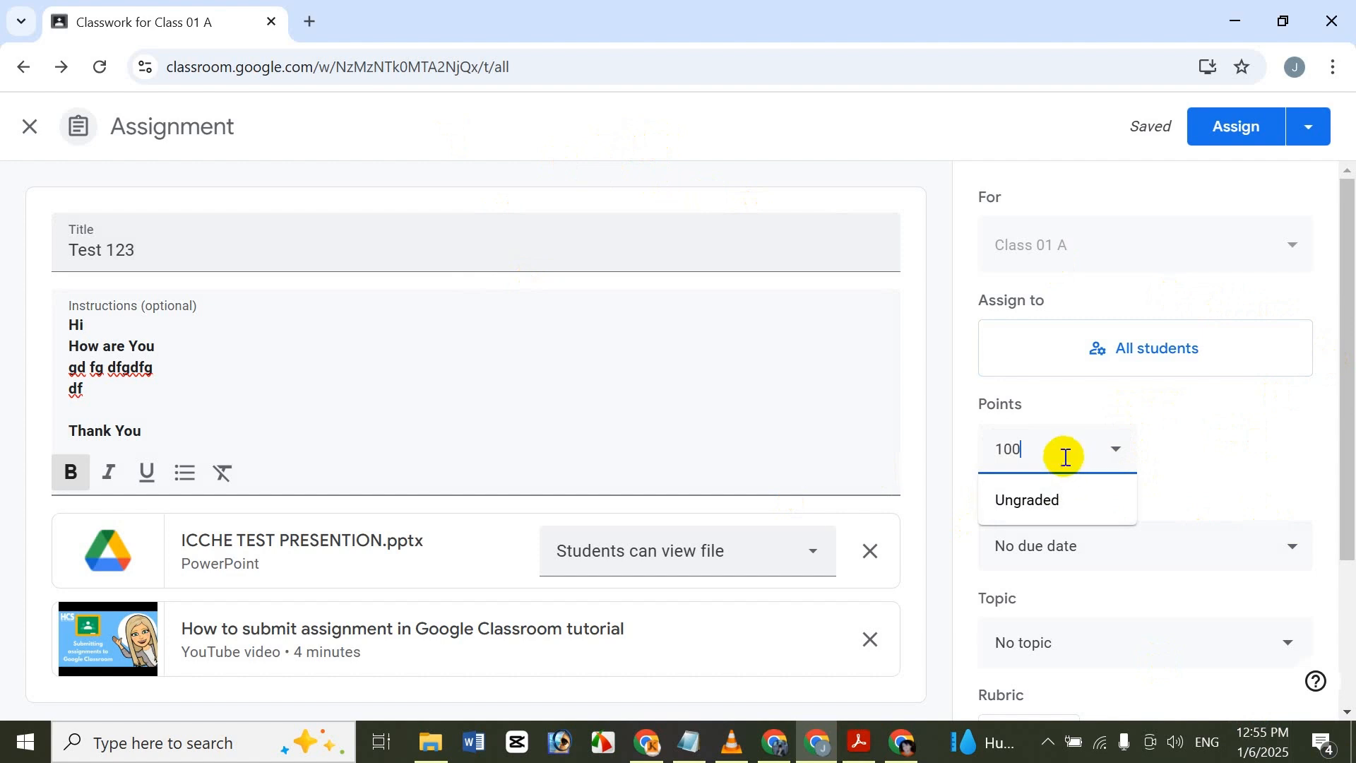
left_click_drag(1062, 448, 871, 426)
key("BackSpace")
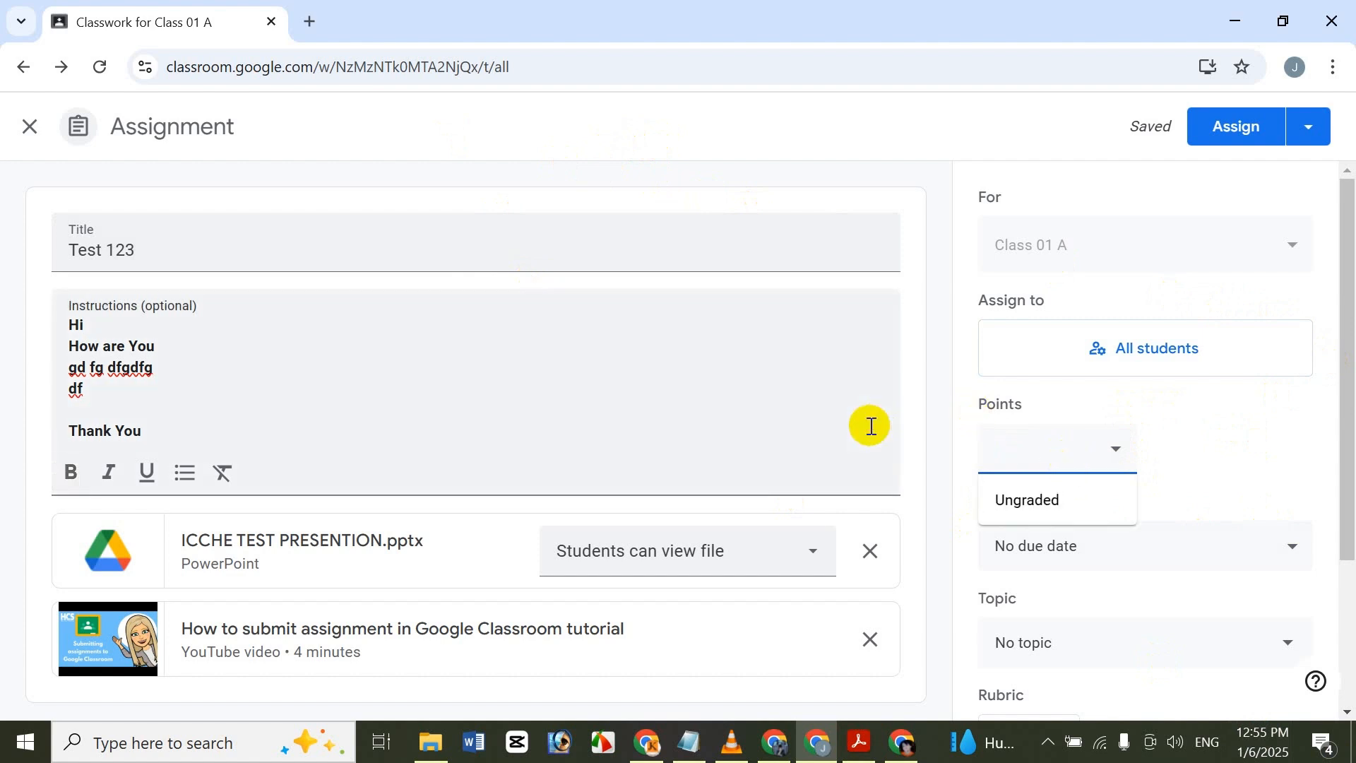
left_click(1307, 394)
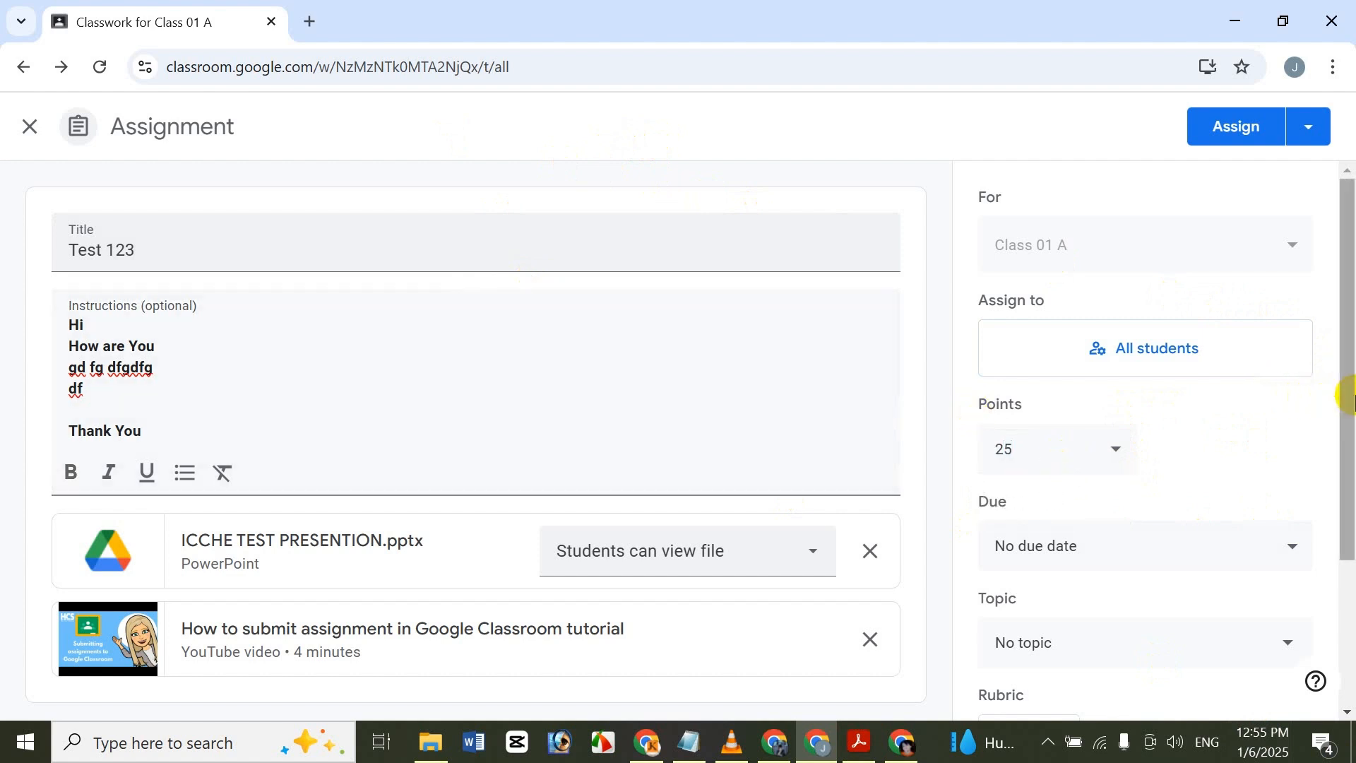
Set the assignment's due date to 01/13/2025 and close submissions after the due date.
left_click(1211, 545)
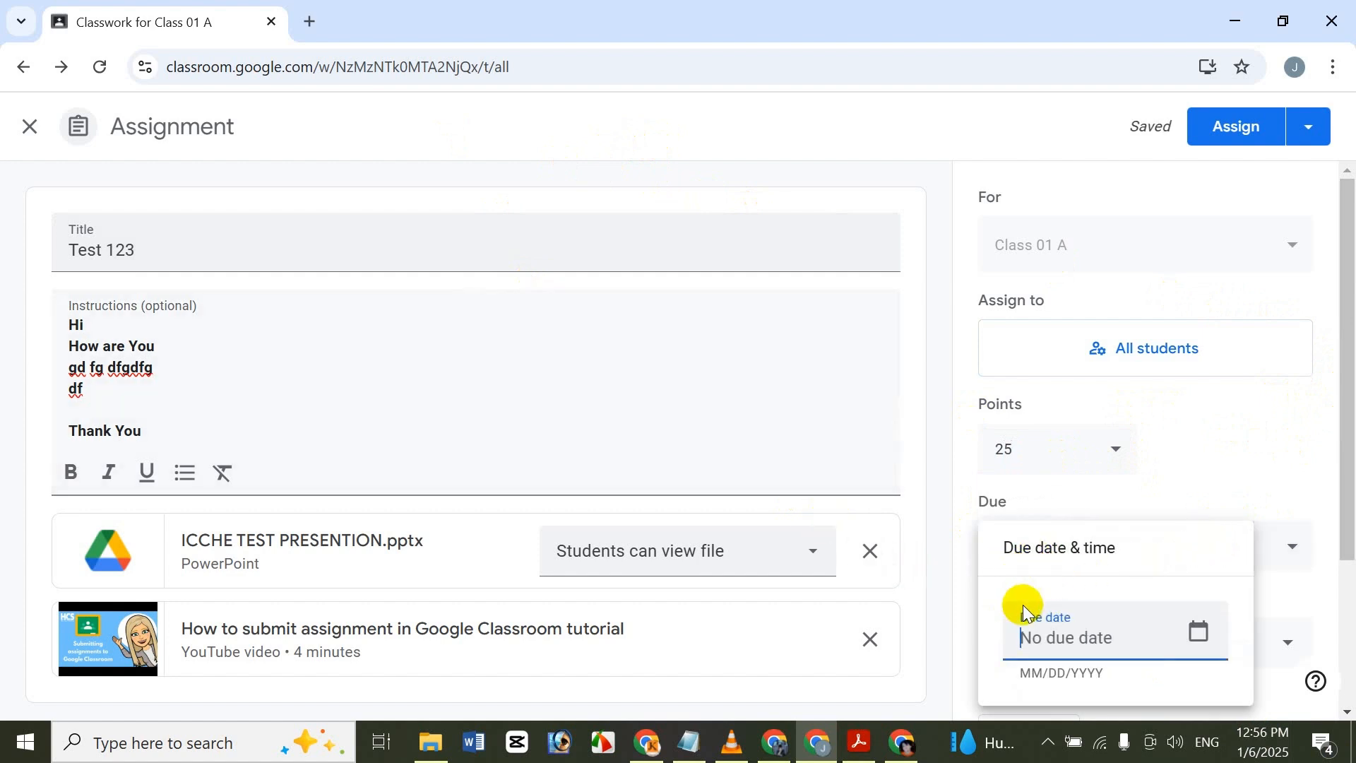
left_click(1199, 628)
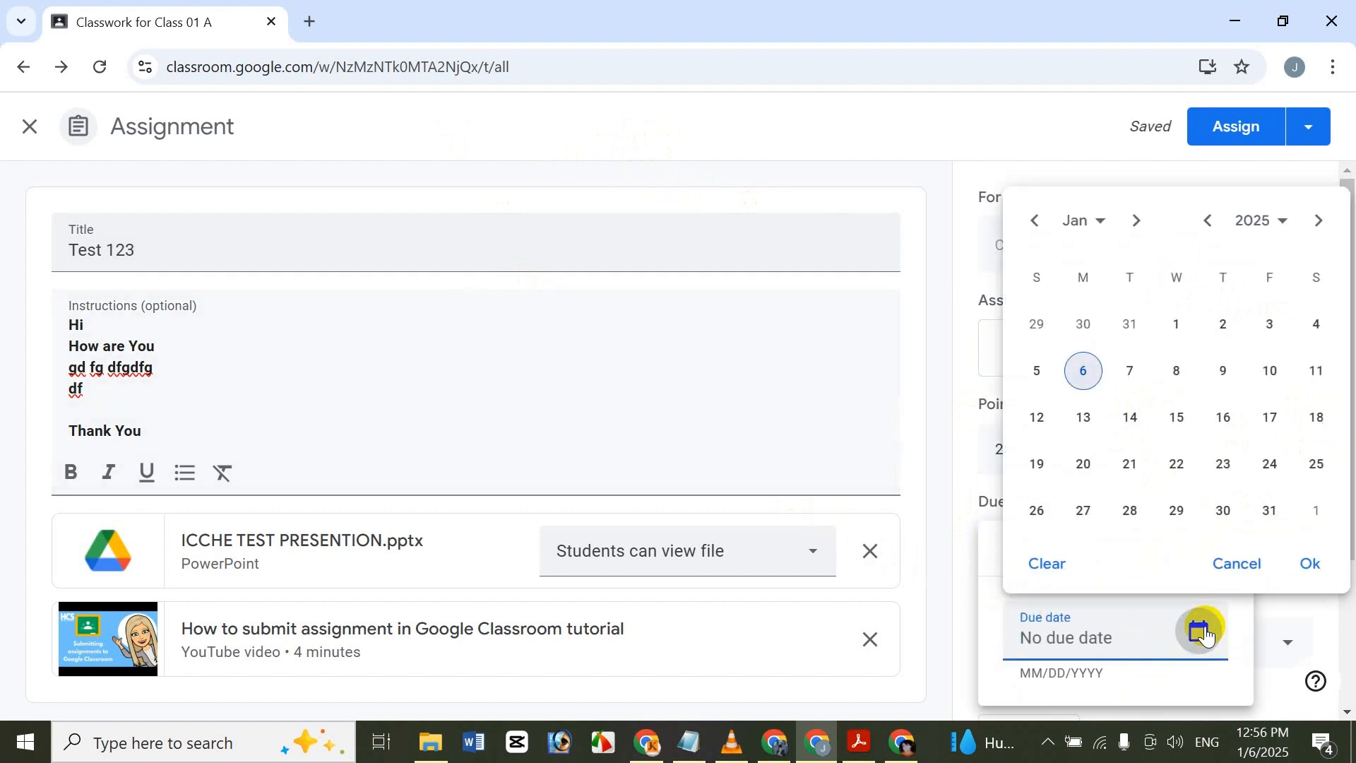
left_click(1083, 418)
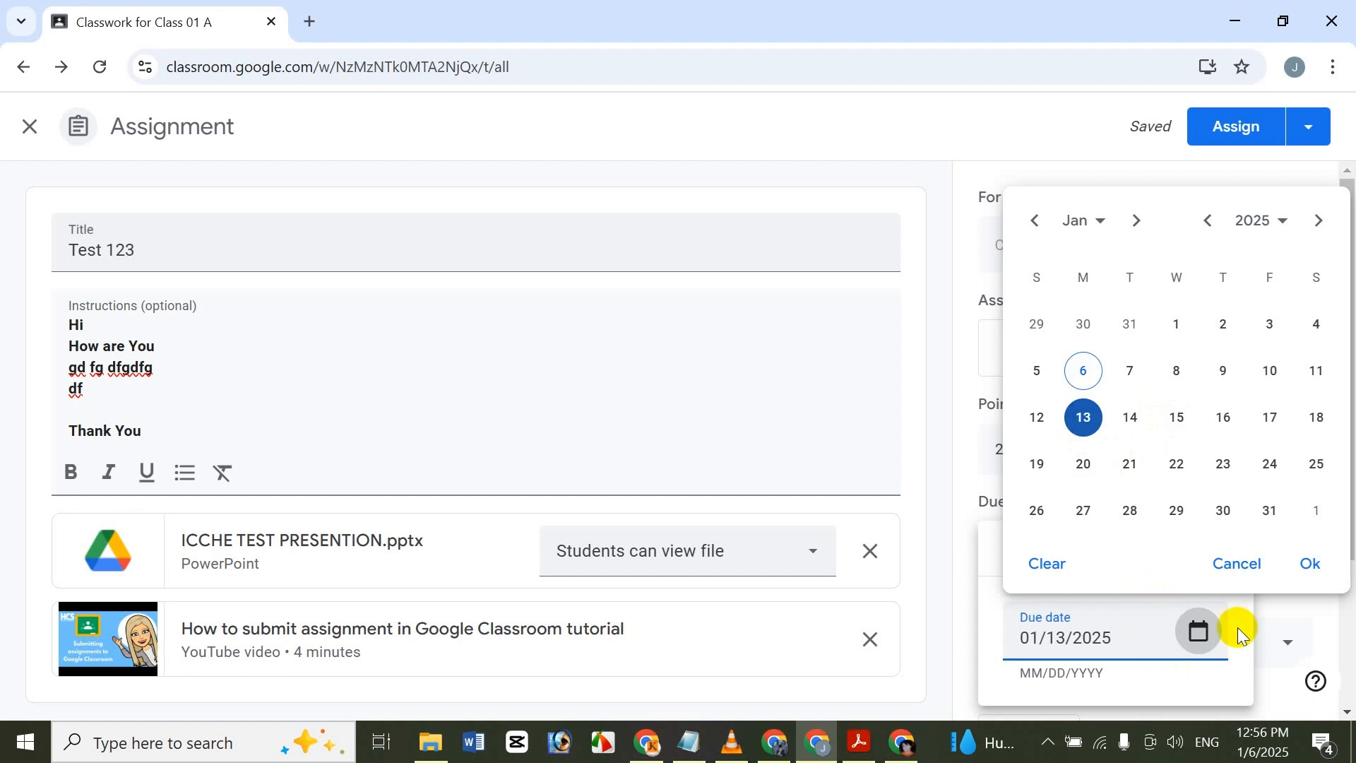
left_click(1310, 564)
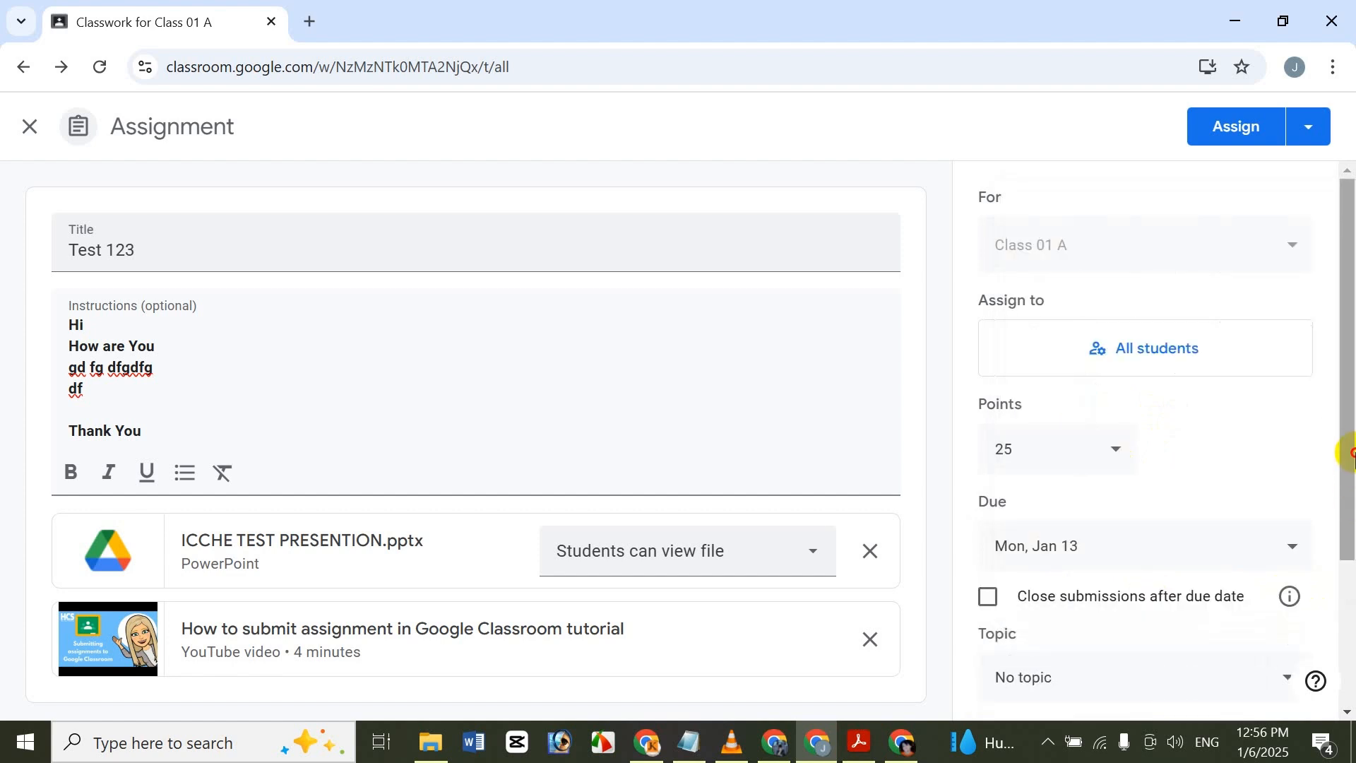
scroll(1348, 454, "down", 2)
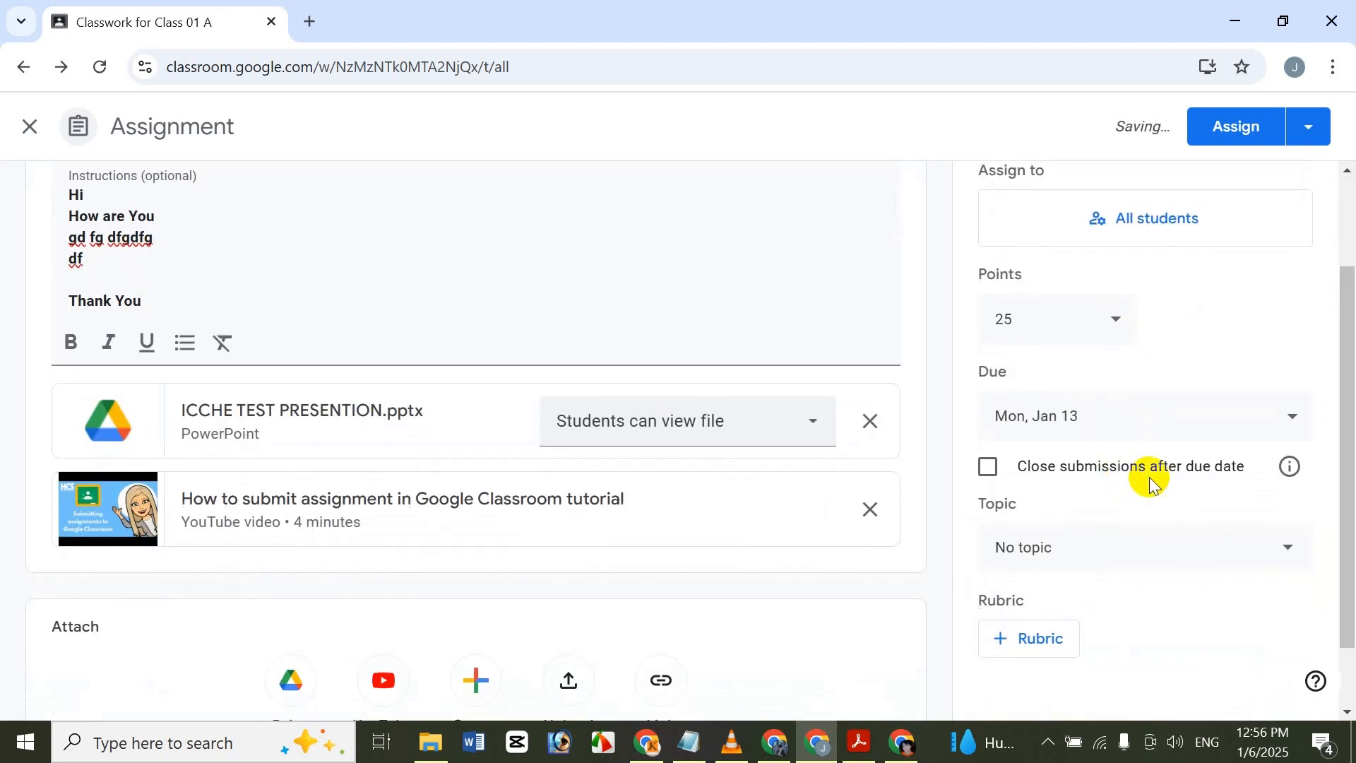
left_click(1006, 467)
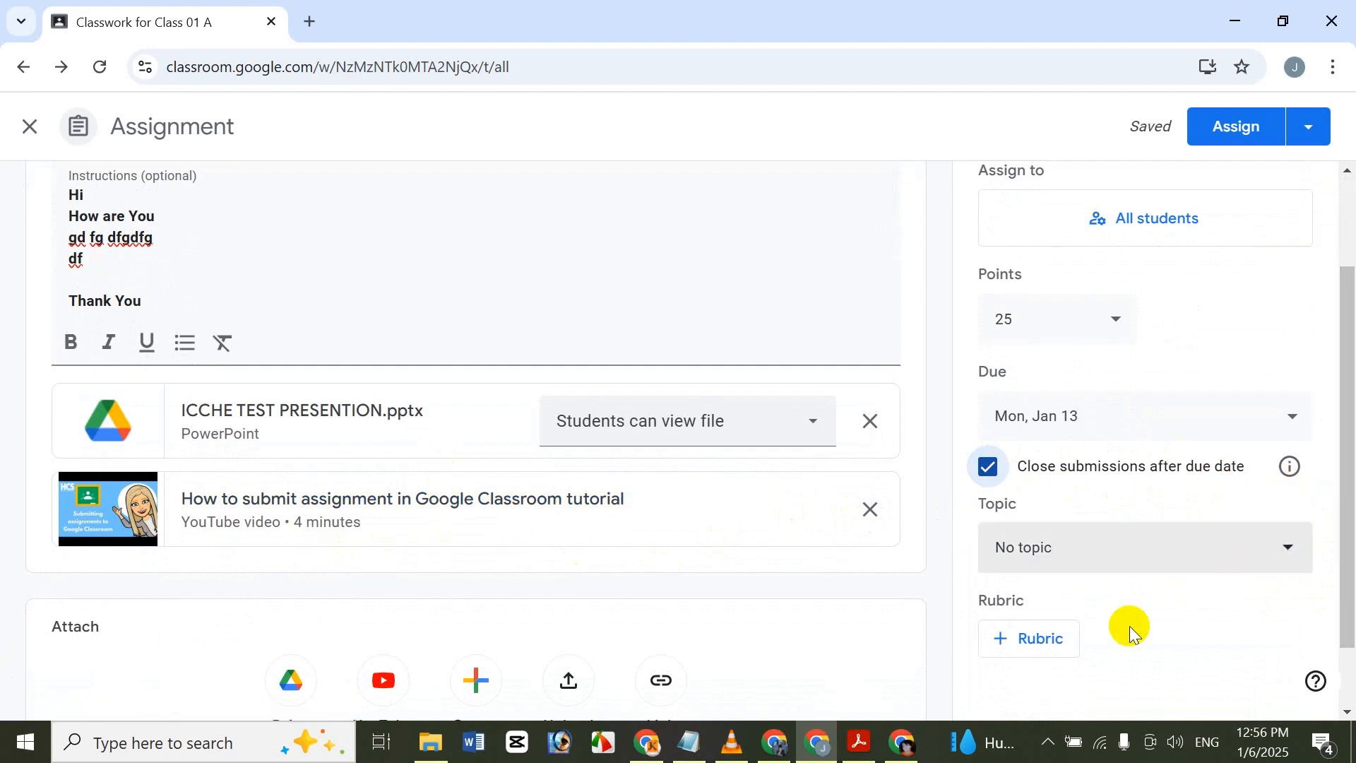
Create a new topic named Topic 1 for the assignment.
left_click(1024, 548)
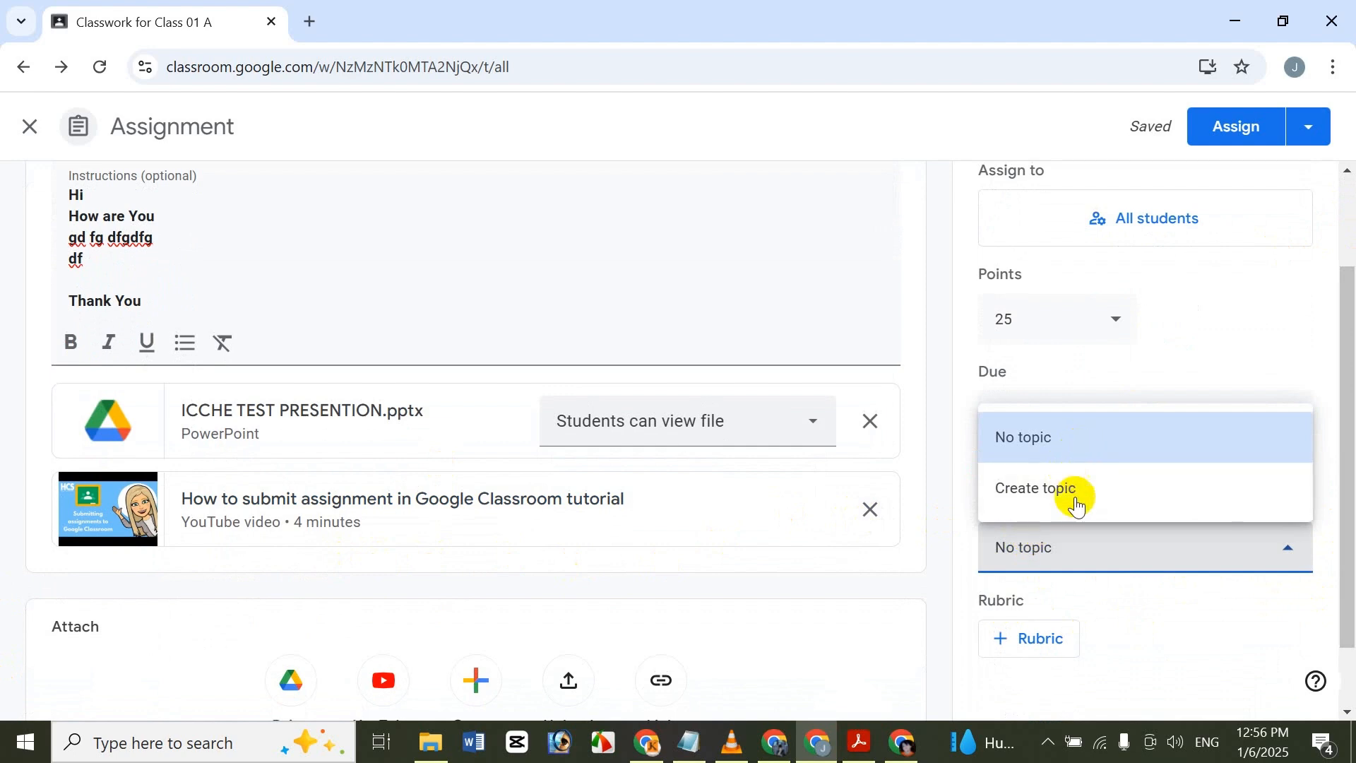
left_click(1076, 498)
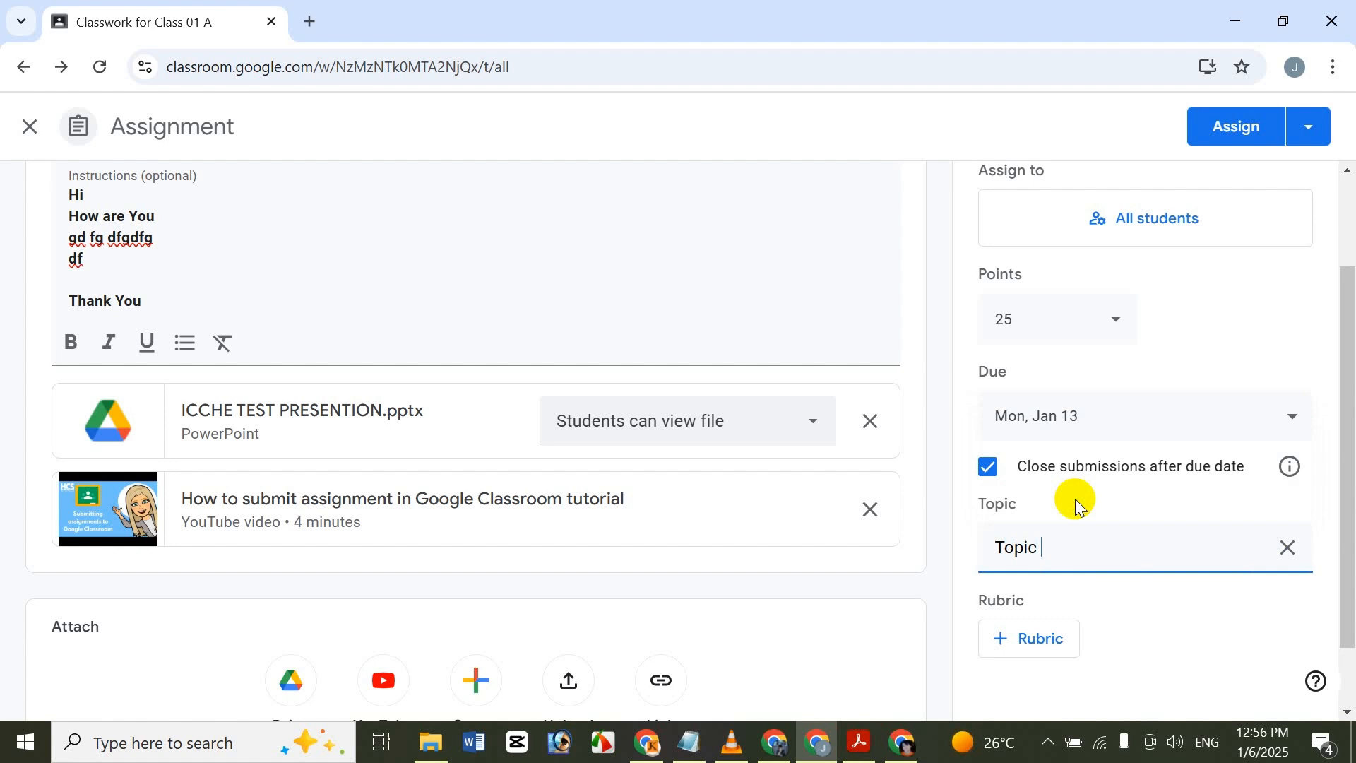
scroll(1341, 603, "down", 1)
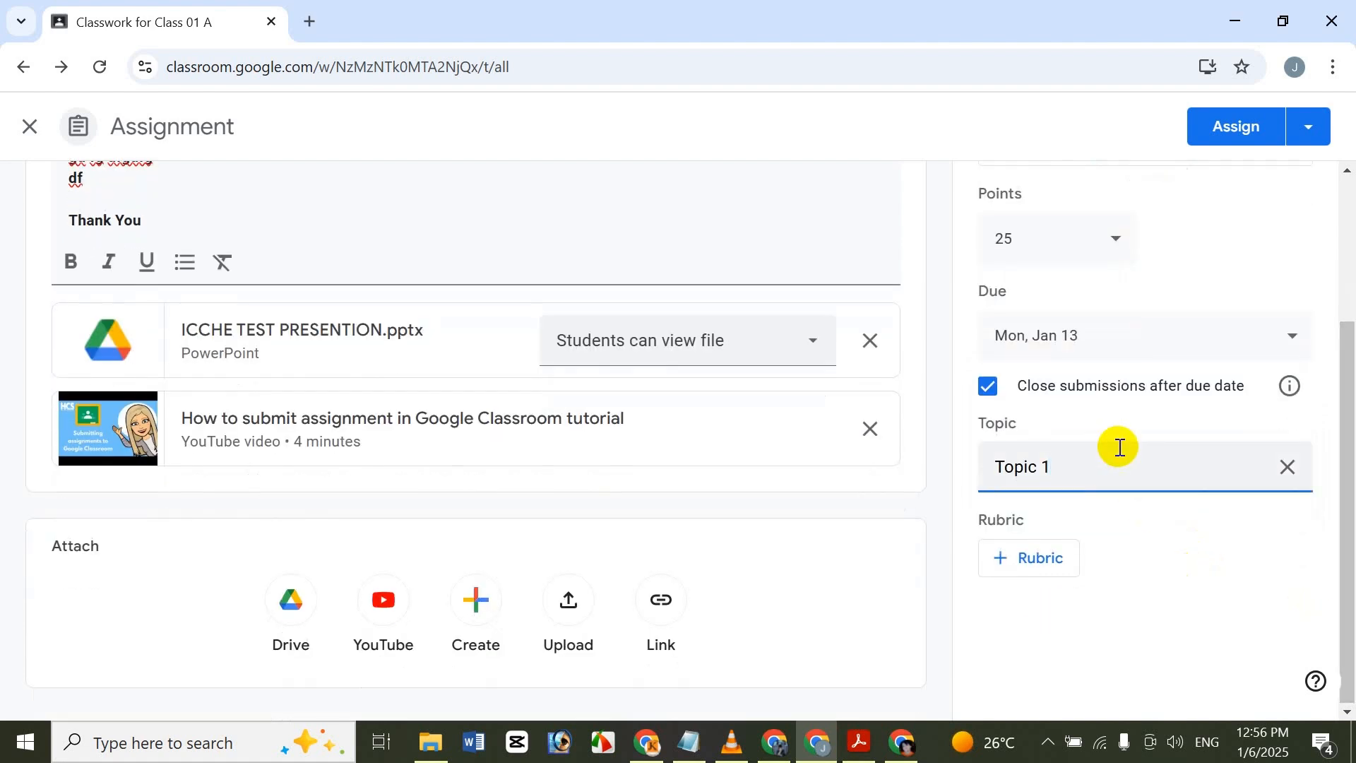
View the rubric options without adding one, and assign Test 123 to the class immediately.
left_click(1073, 558)
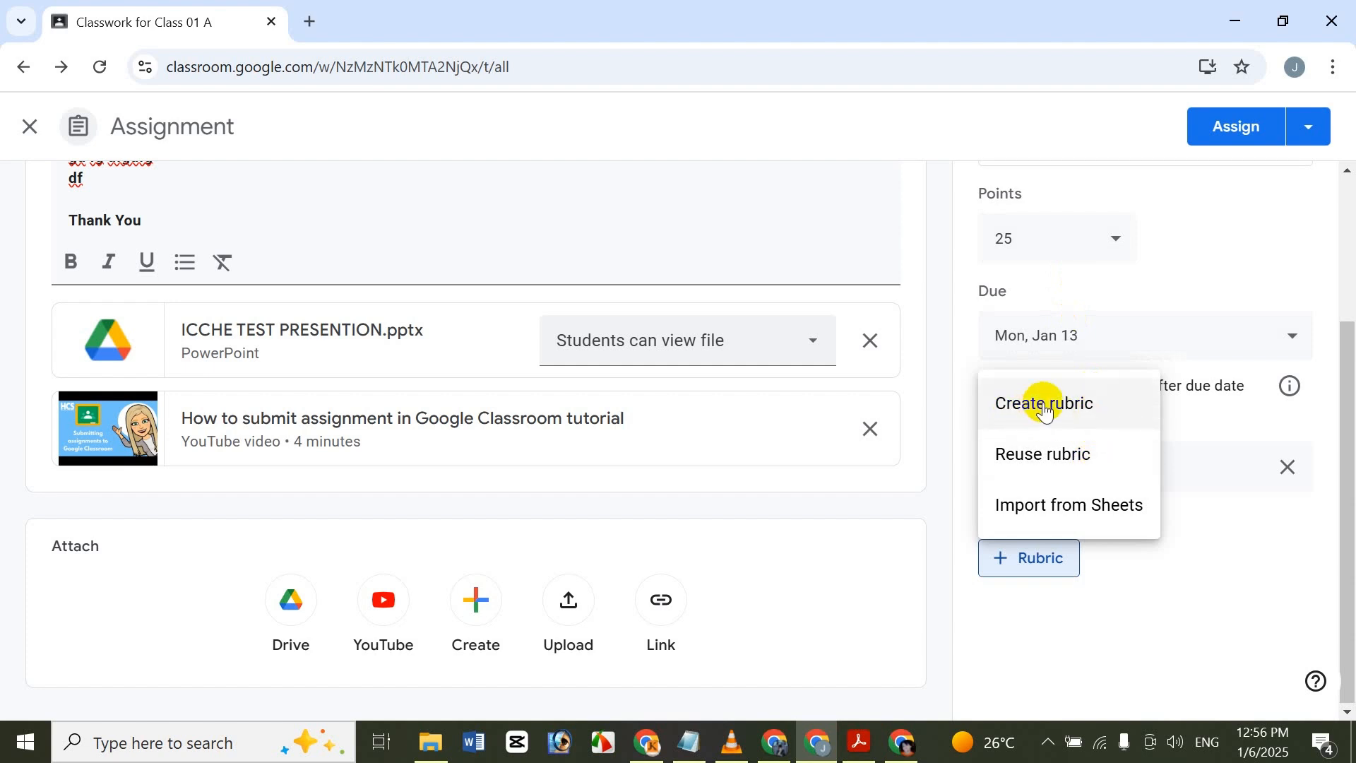
left_click(1252, 507)
left_click_drag(1354, 536, 1342, 188)
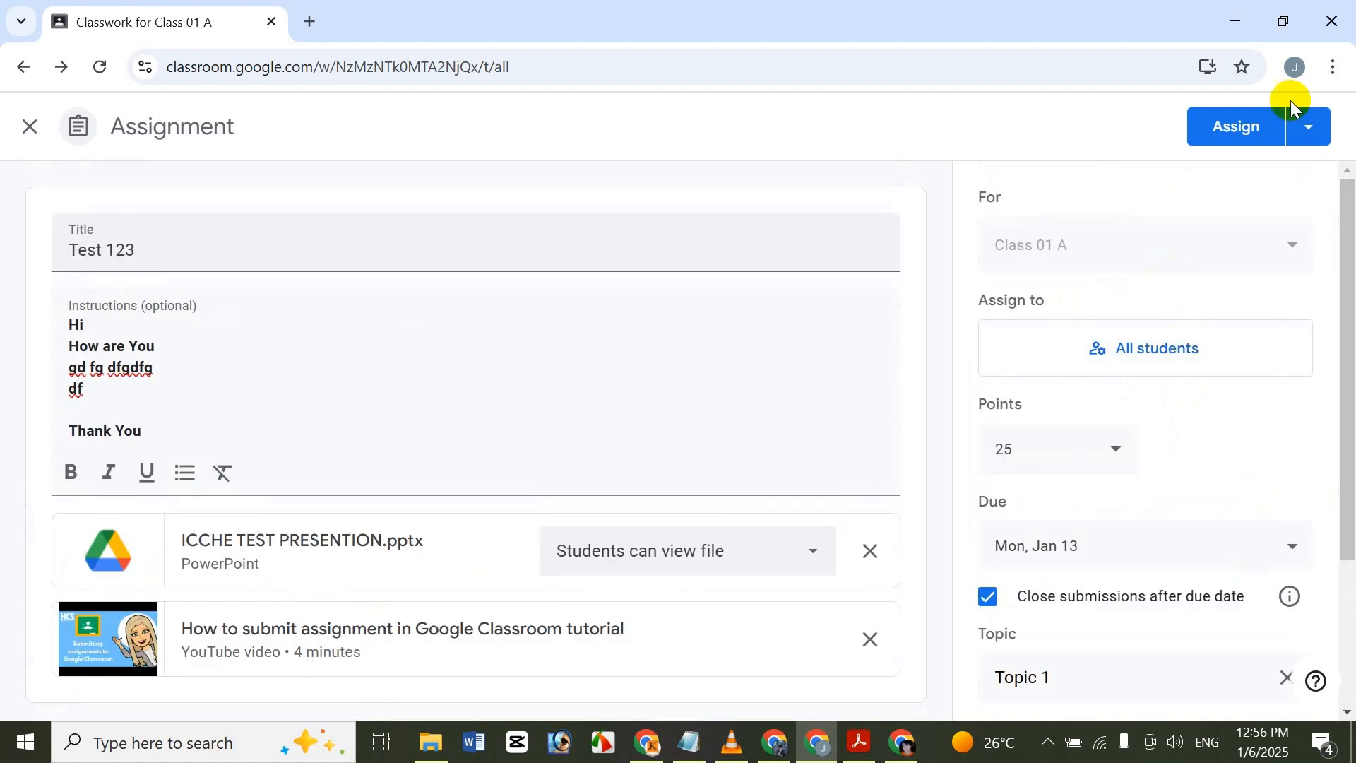
left_click(1326, 139)
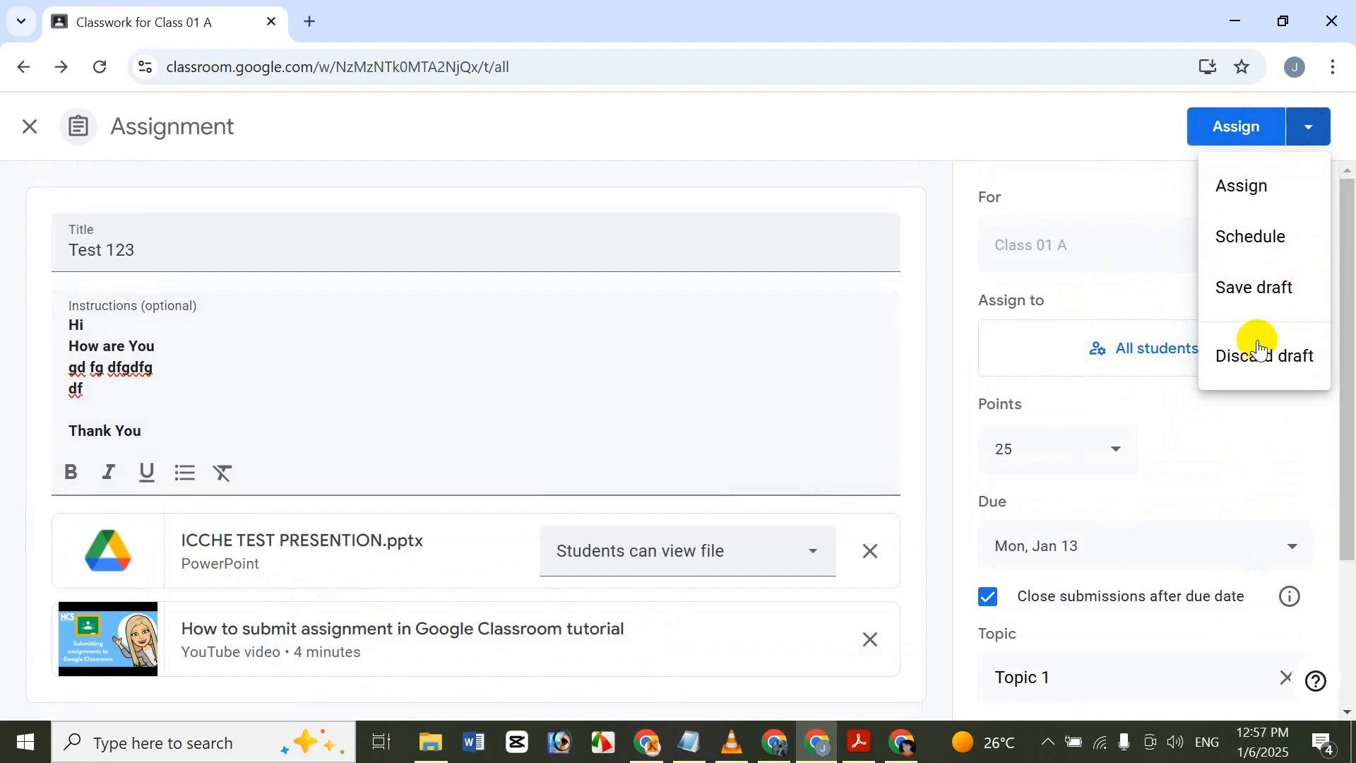
left_click(1261, 195)
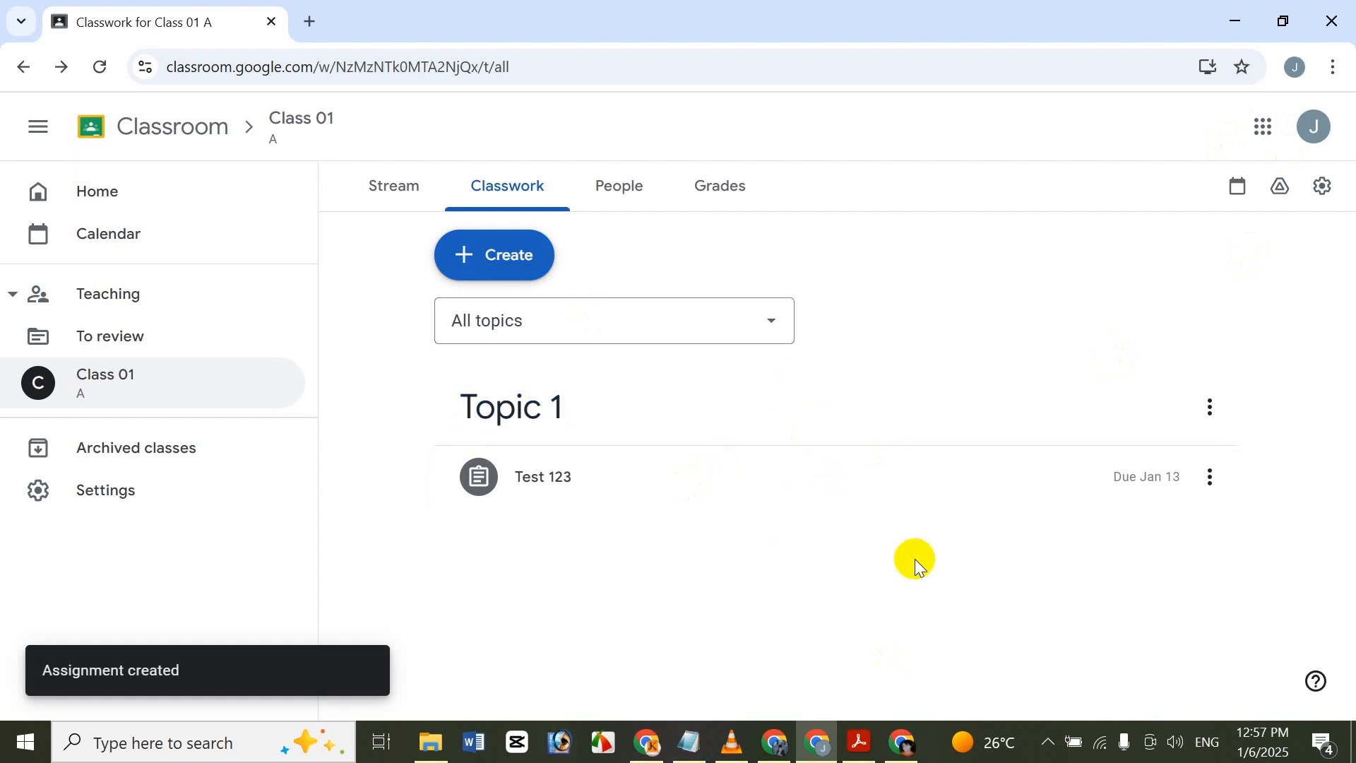
Open the full instructions of Test 123 from Classwork, review its contents and attachments, and view the actions available for it.
left_click(958, 478)
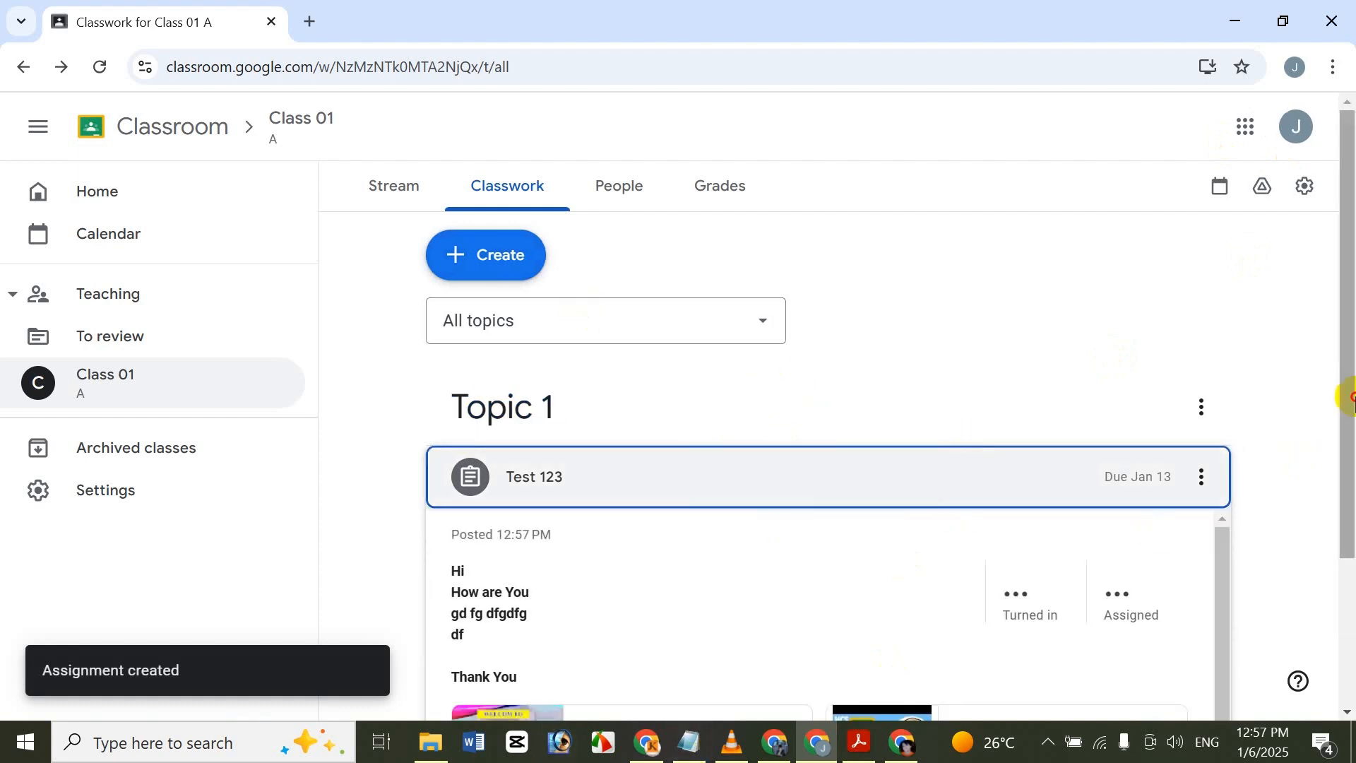
left_click_drag(1345, 394, 1319, 616)
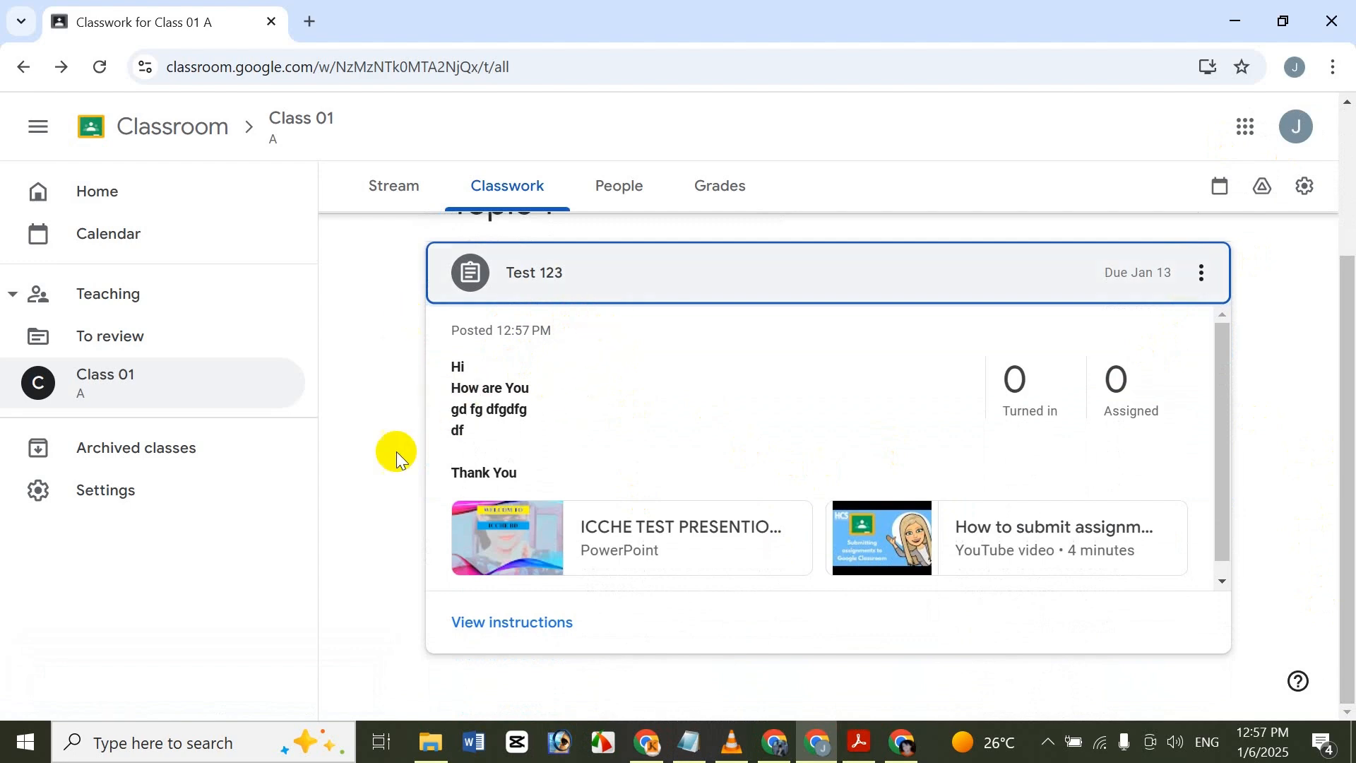
left_click(515, 637)
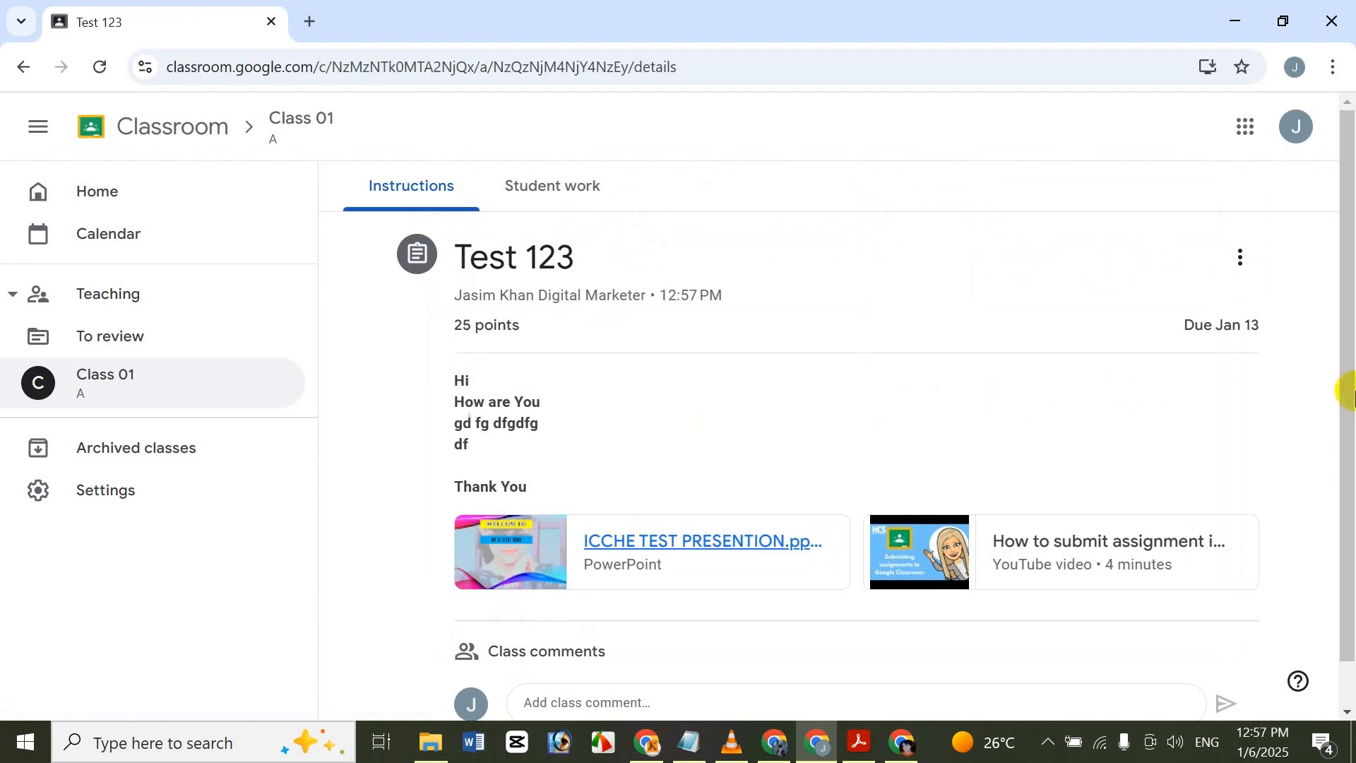
left_click_drag(1346, 392, 1333, 519)
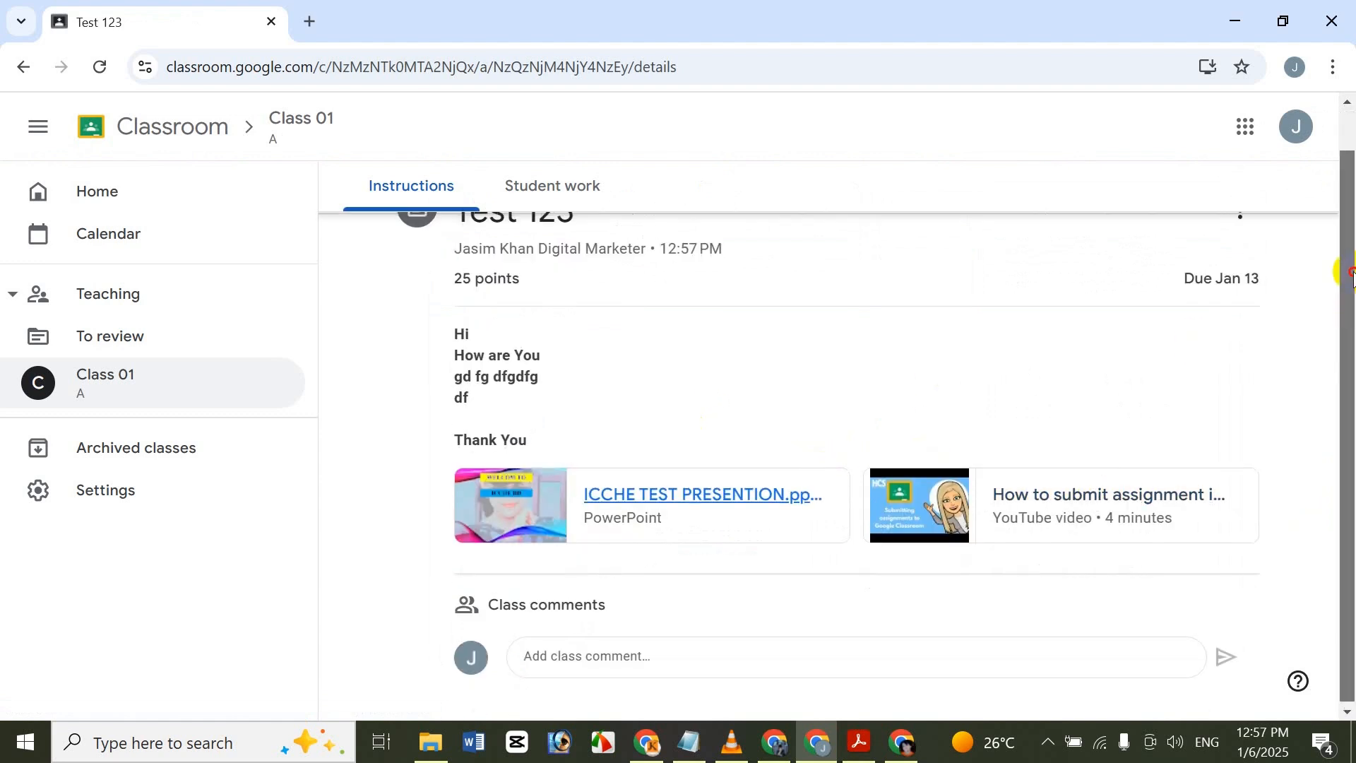
scroll(1341, 273, "up", 1)
left_click(1238, 258)
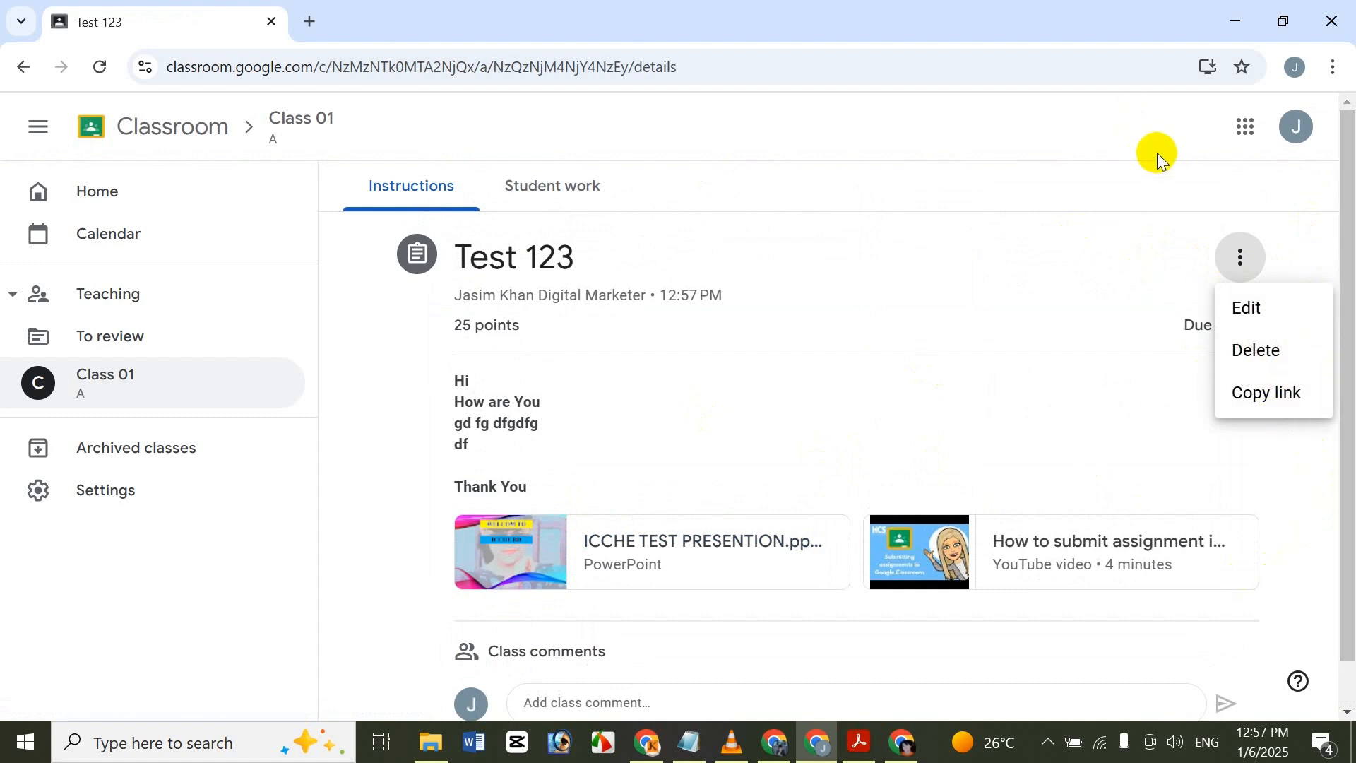
left_click(1181, 243)
Post a class comment on Test 123 reading "Hi" and "How are you" on separate lines.
left_click_drag(1345, 242, 1308, 409)
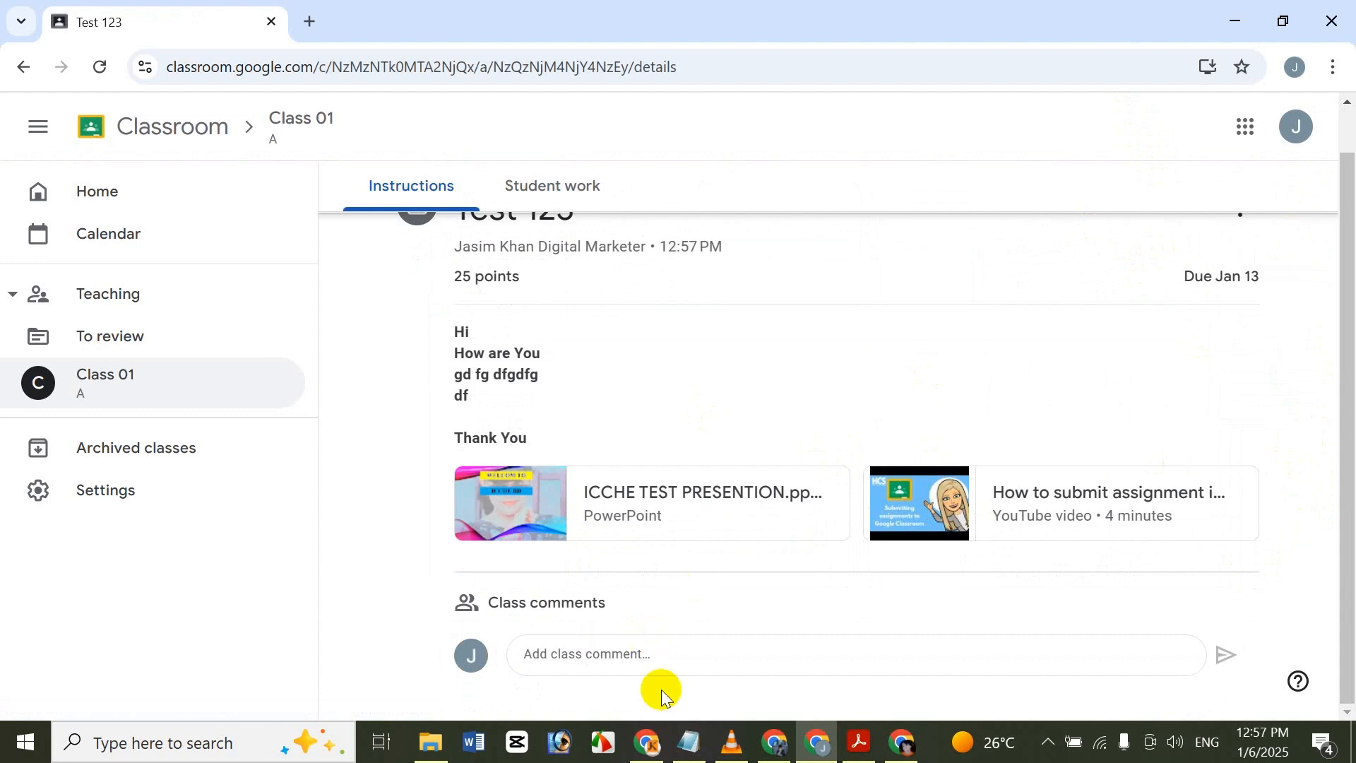
left_click(667, 659)
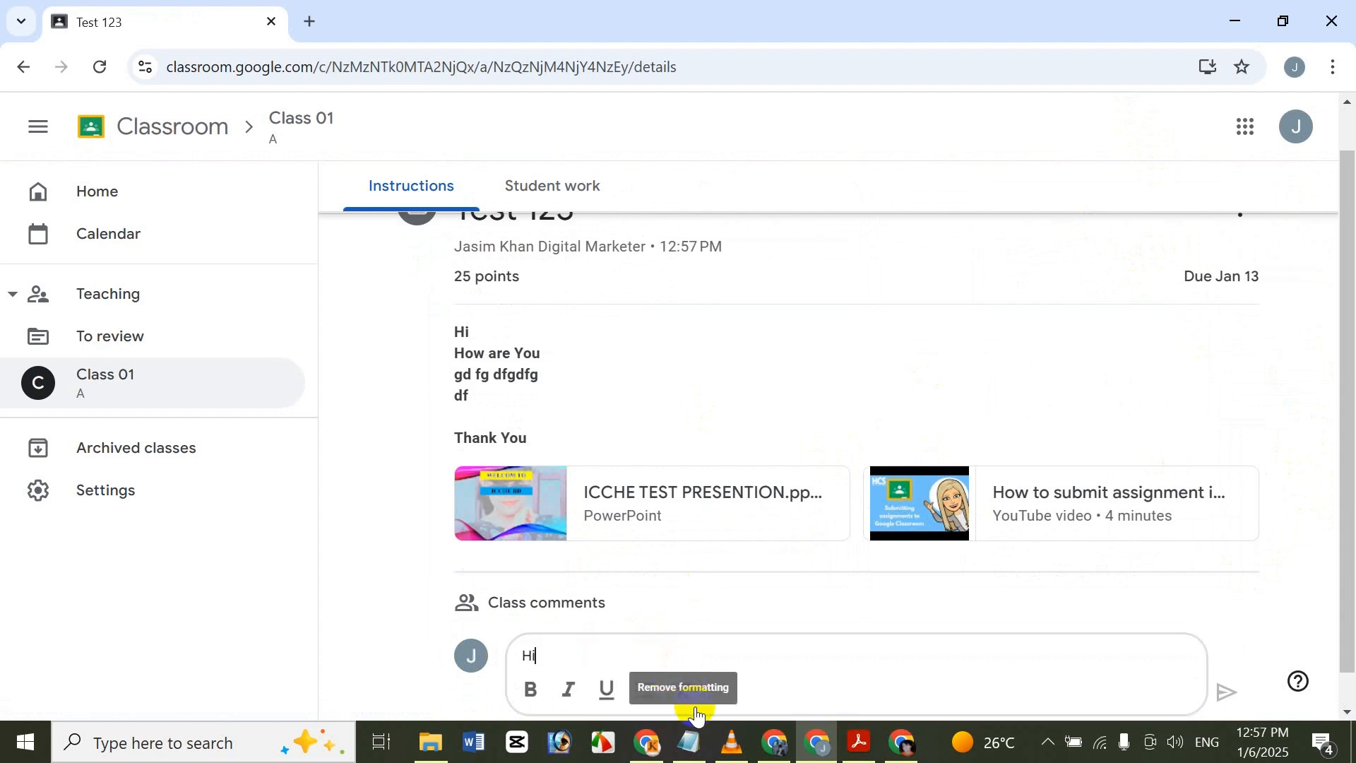
type("Hi")
key("Return")
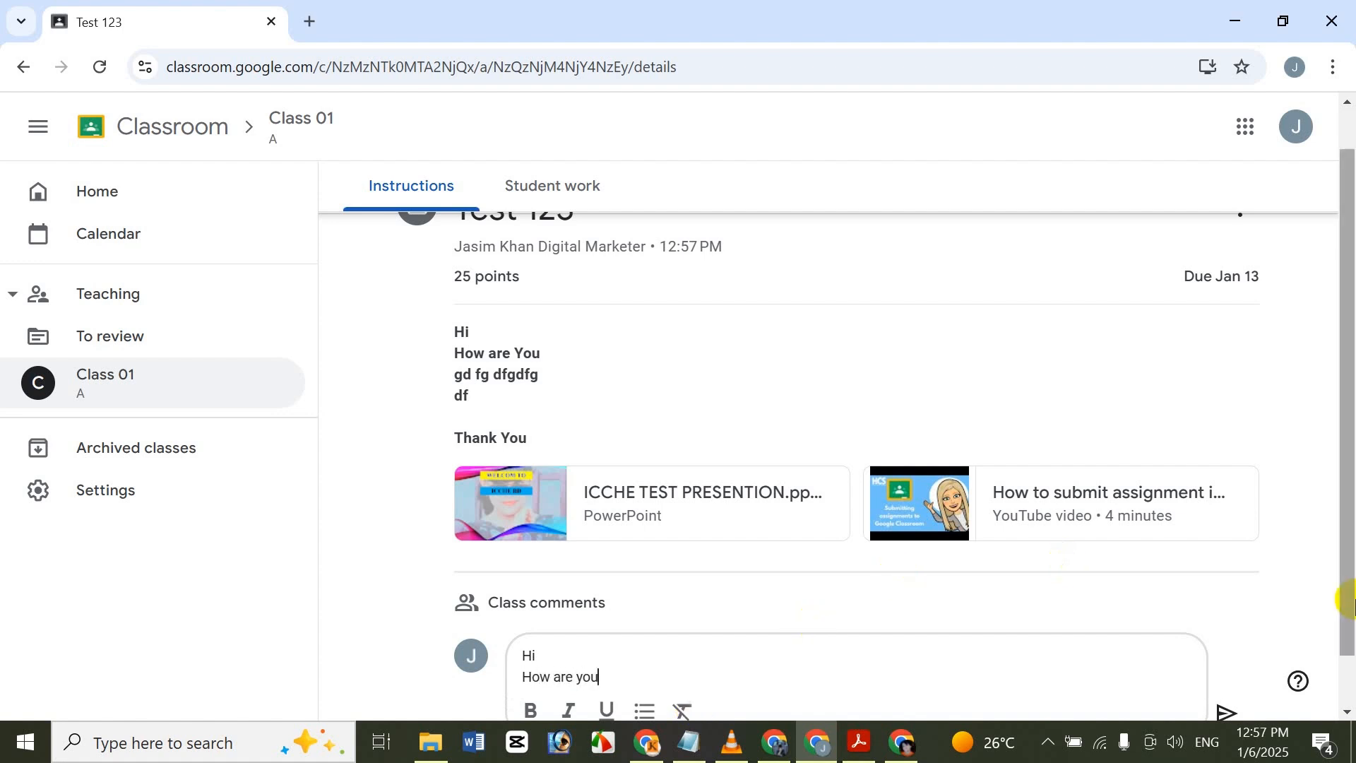
scroll(1343, 597, "down", 1)
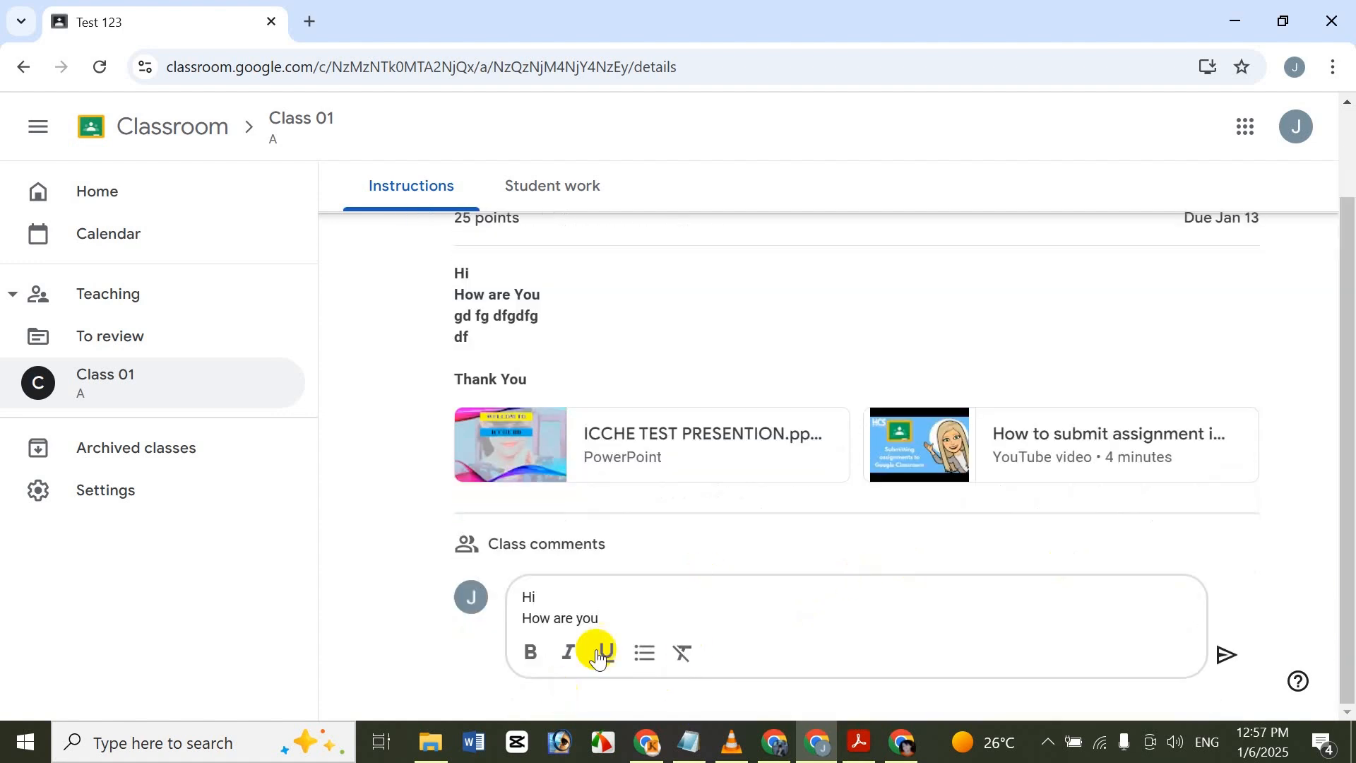
left_click(1228, 654)
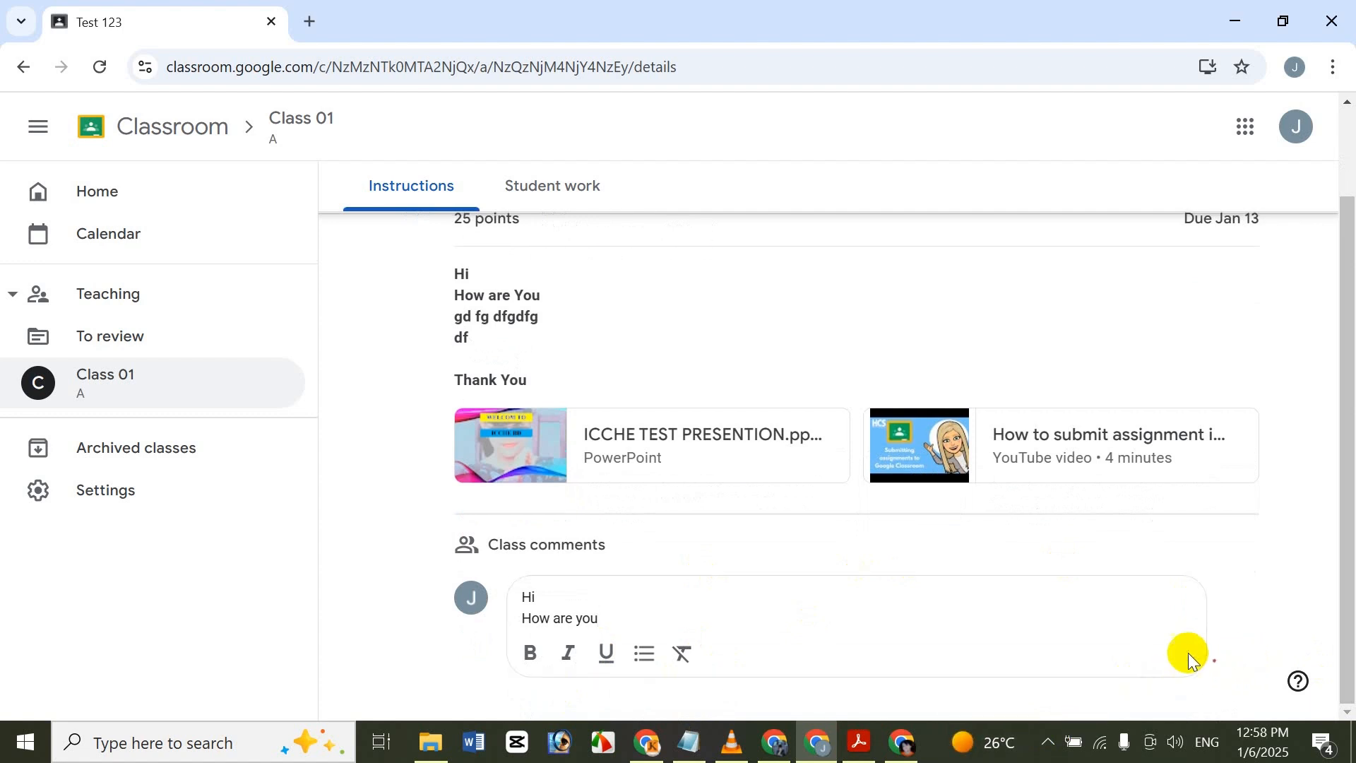
Review the student work page of Test 123, and return to its instructions.
scroll(1351, 445, "up", 2)
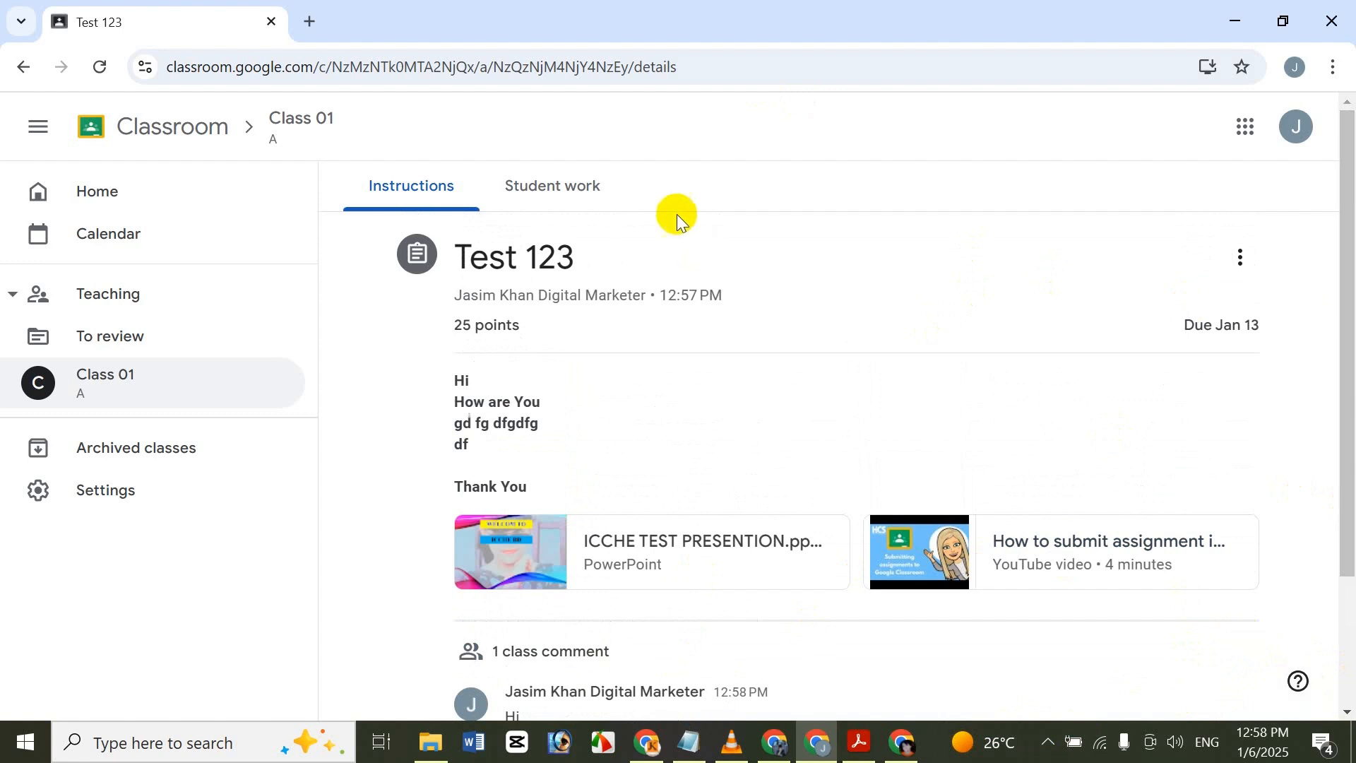
left_click(552, 188)
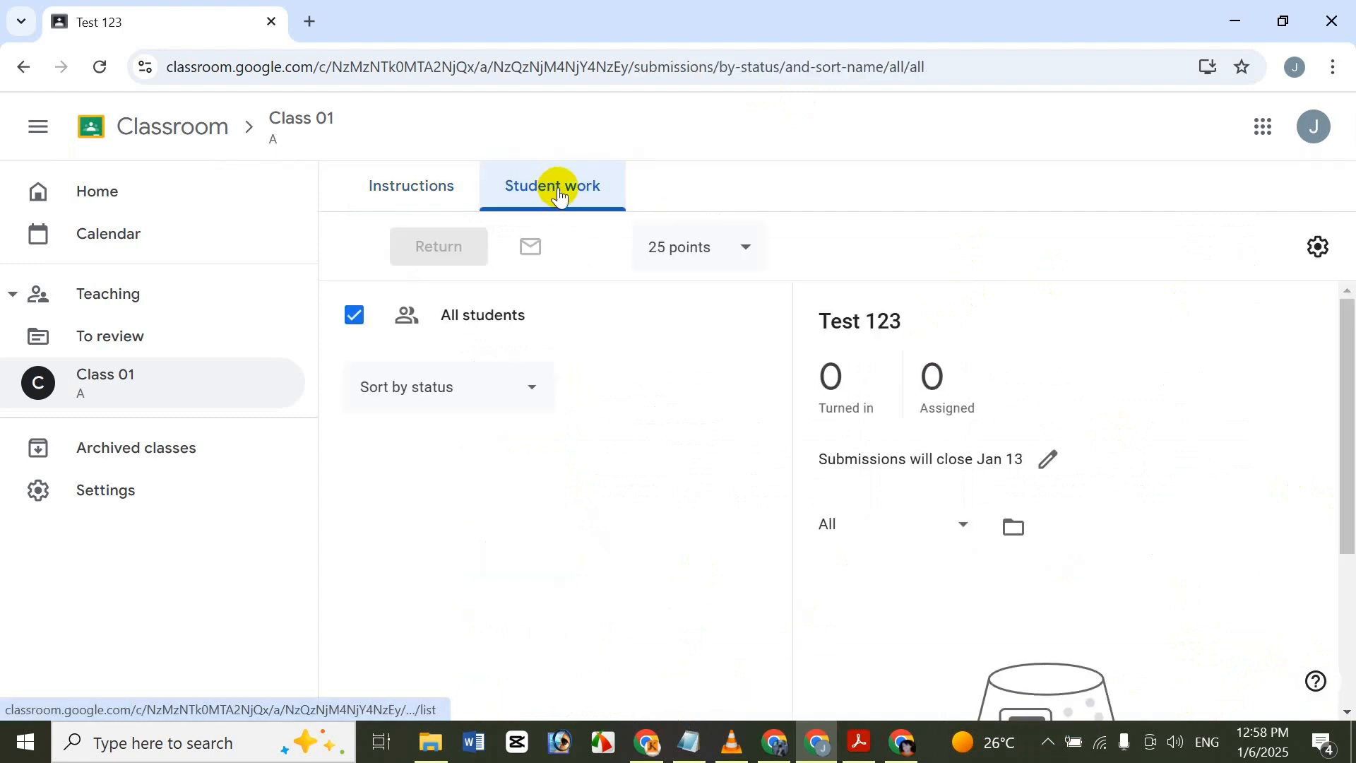
scroll(1349, 484, "down", 3)
scroll(1326, 497, "up", 3)
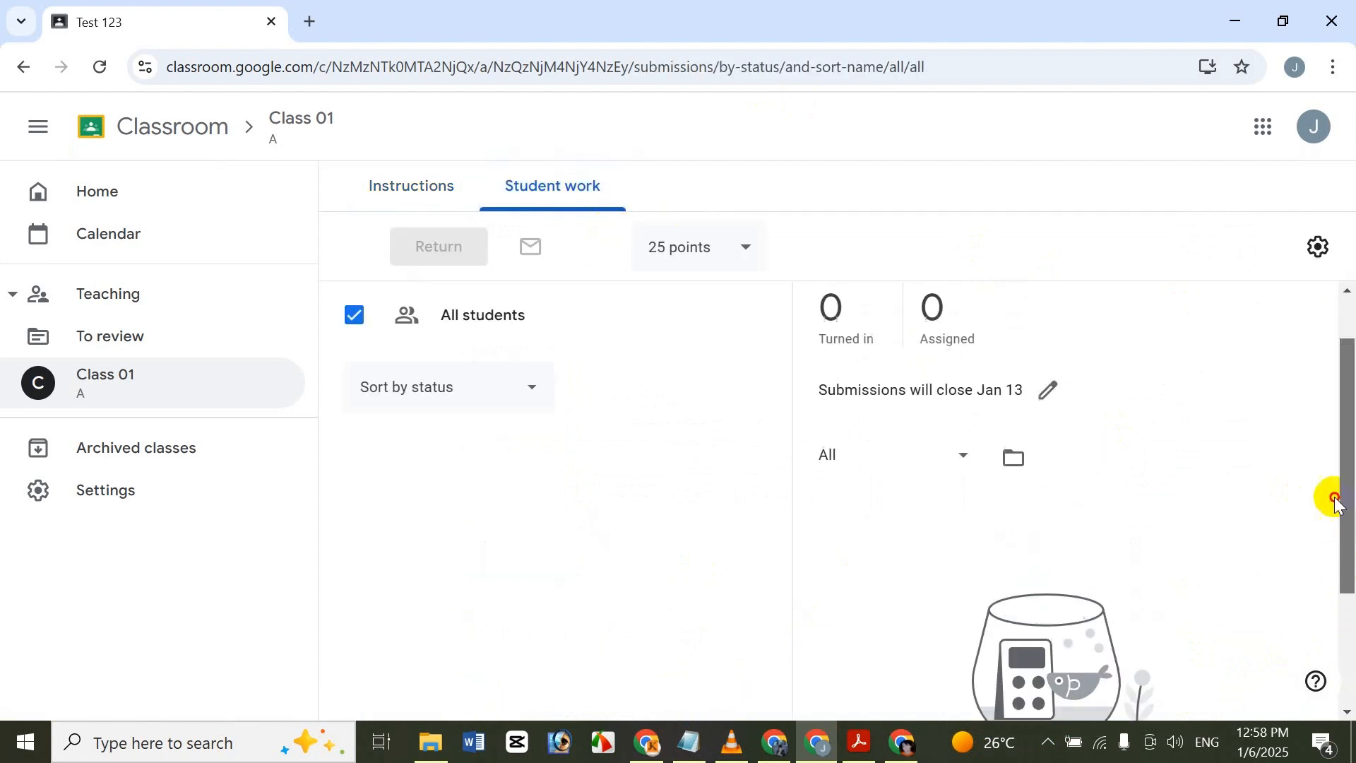
left_click(419, 200)
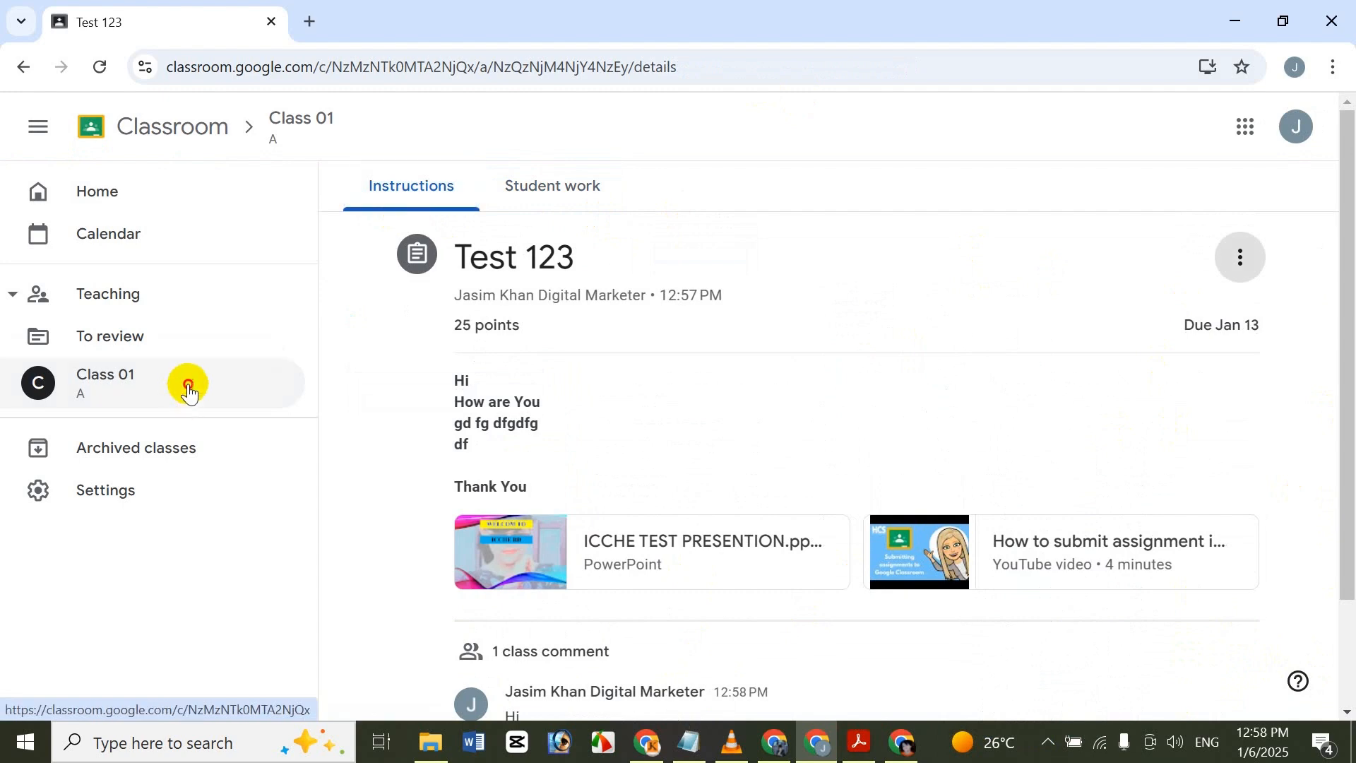
Return to the Classwork page of Class 01, discarding the unsaved stream announcement.
left_click(188, 385)
left_click(513, 183)
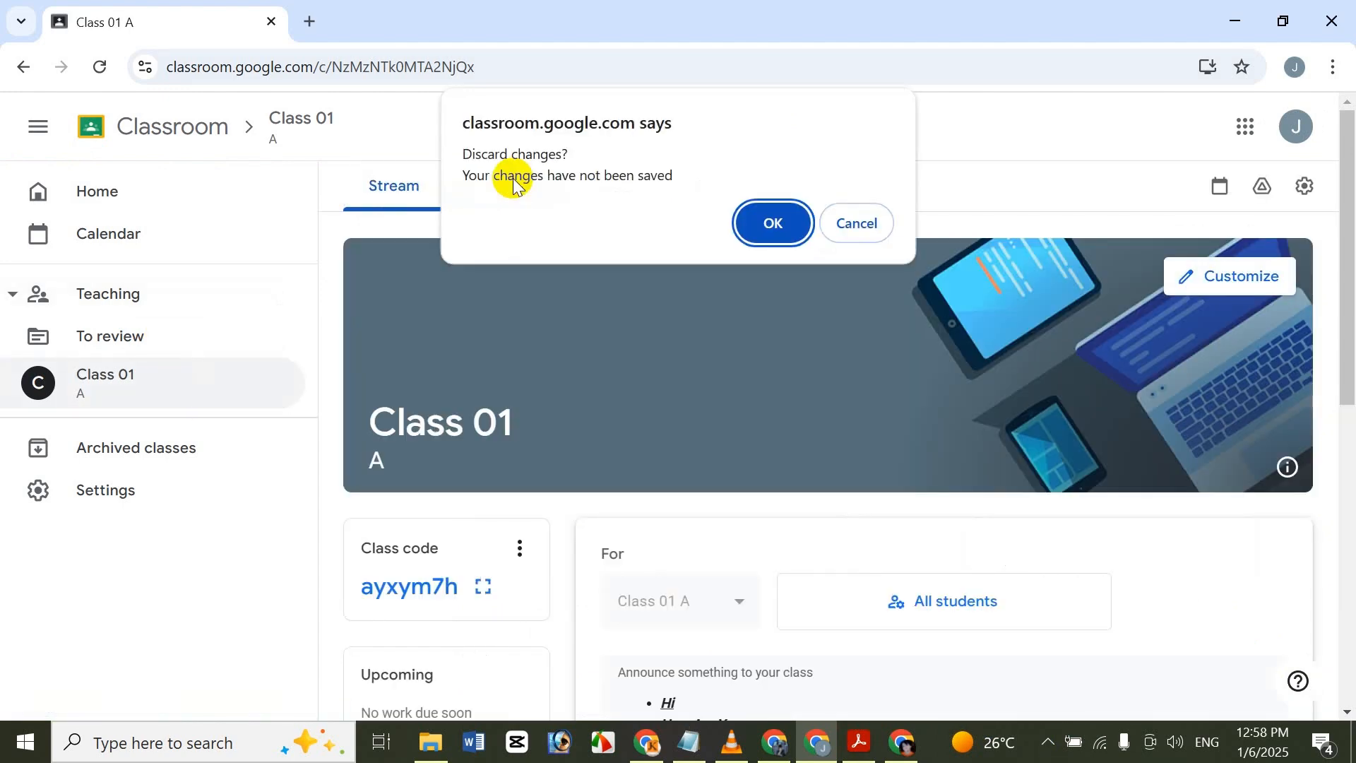
left_click(766, 221)
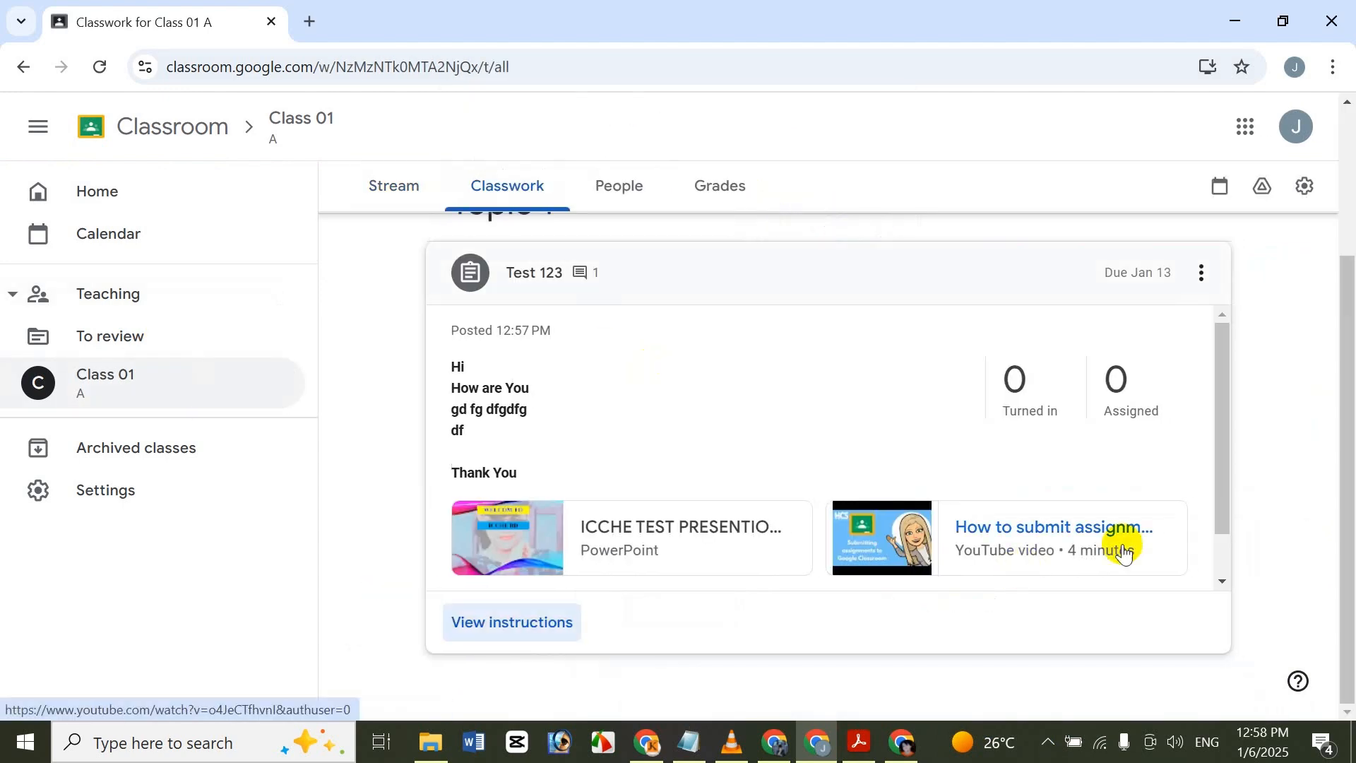
left_click_drag(1350, 380, 1342, 212)
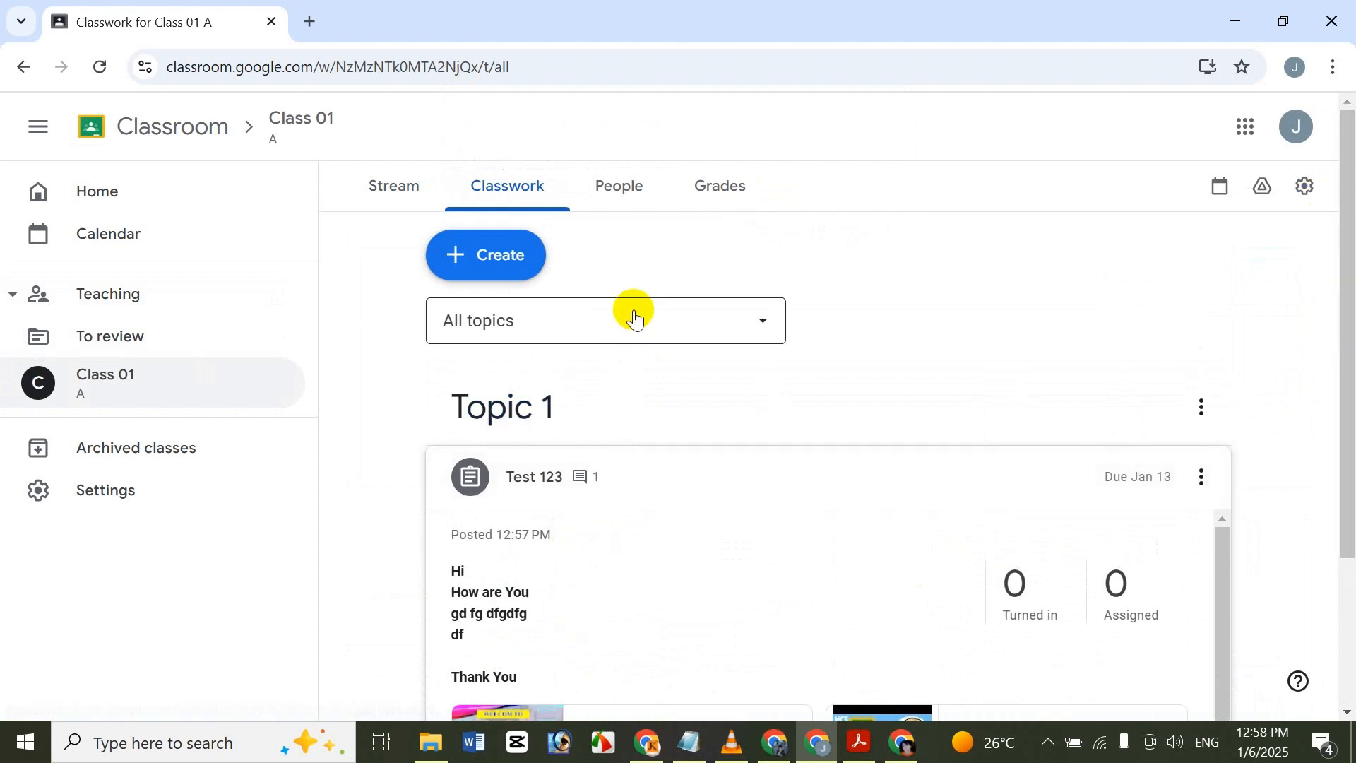
Open the People page of Class 01 and preview inviting a suggested contact as a teacher, cancelling without sending the invitation.
left_click(651, 198)
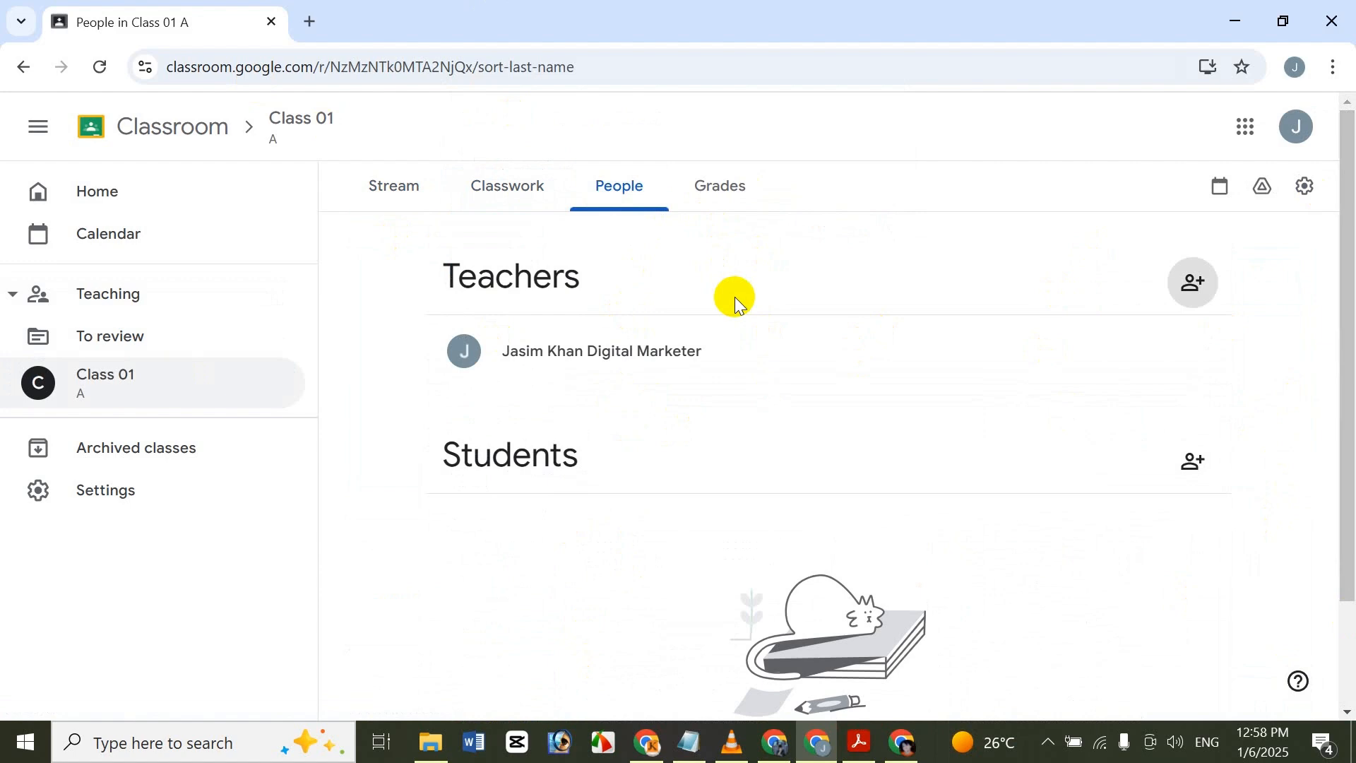
left_click(1193, 282)
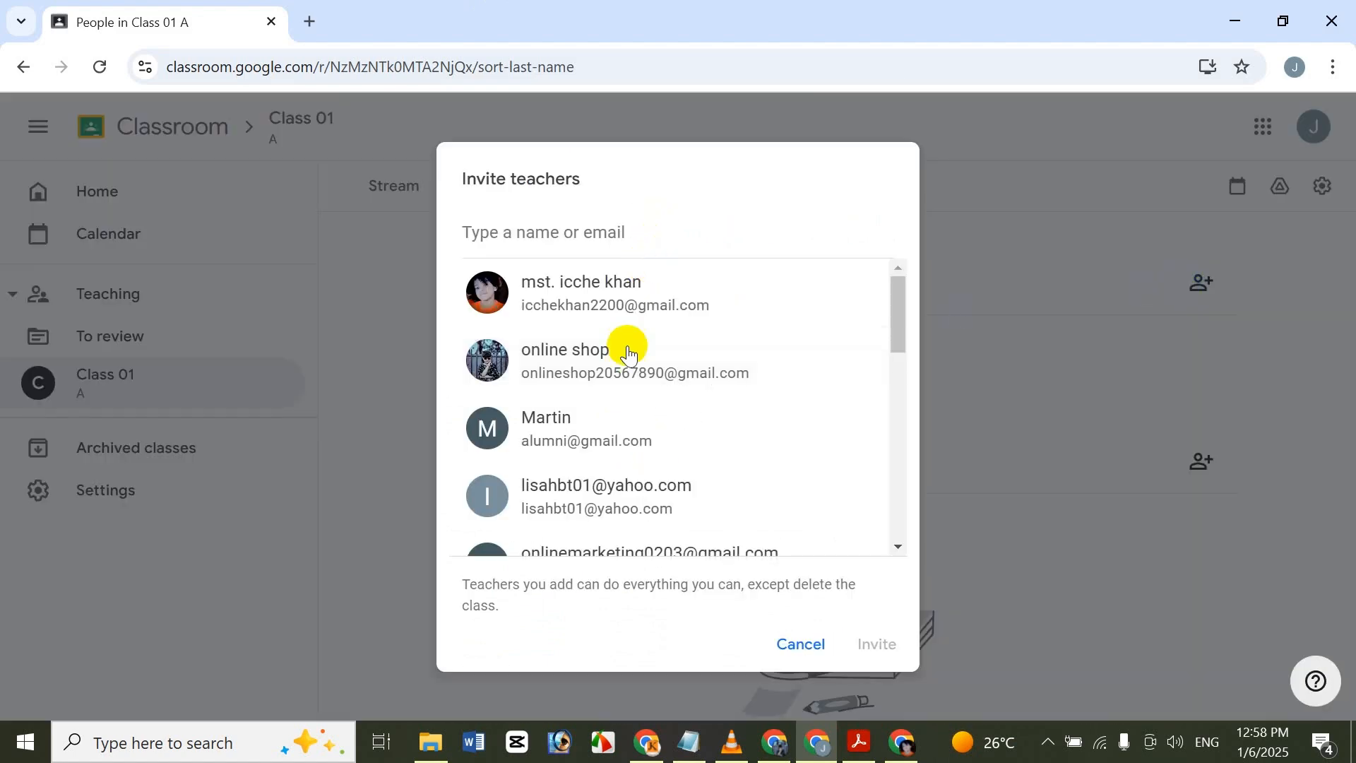
left_click(629, 288)
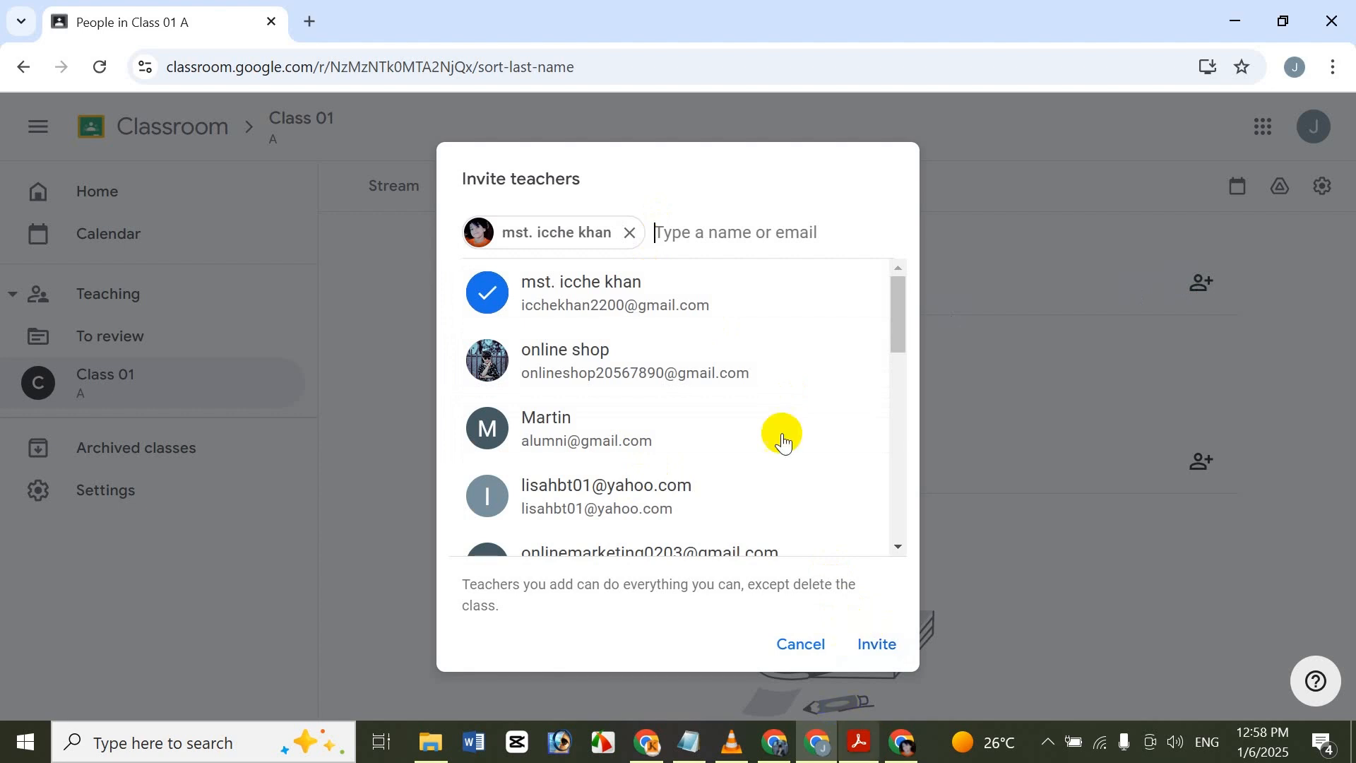
left_click(816, 636)
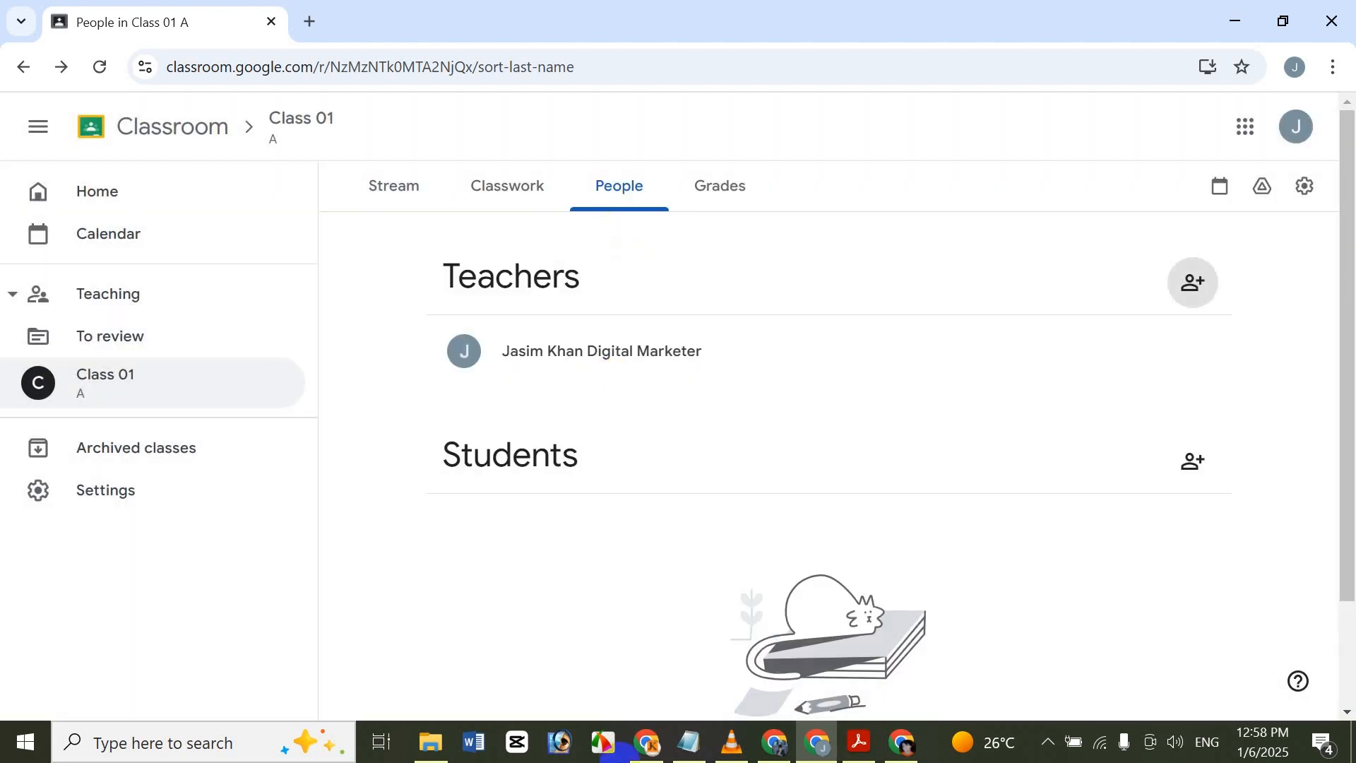
Invite two suggested contacts as students of Class 01: the first one listed and the online shop account.
left_click_drag(1355, 522, 1354, 617)
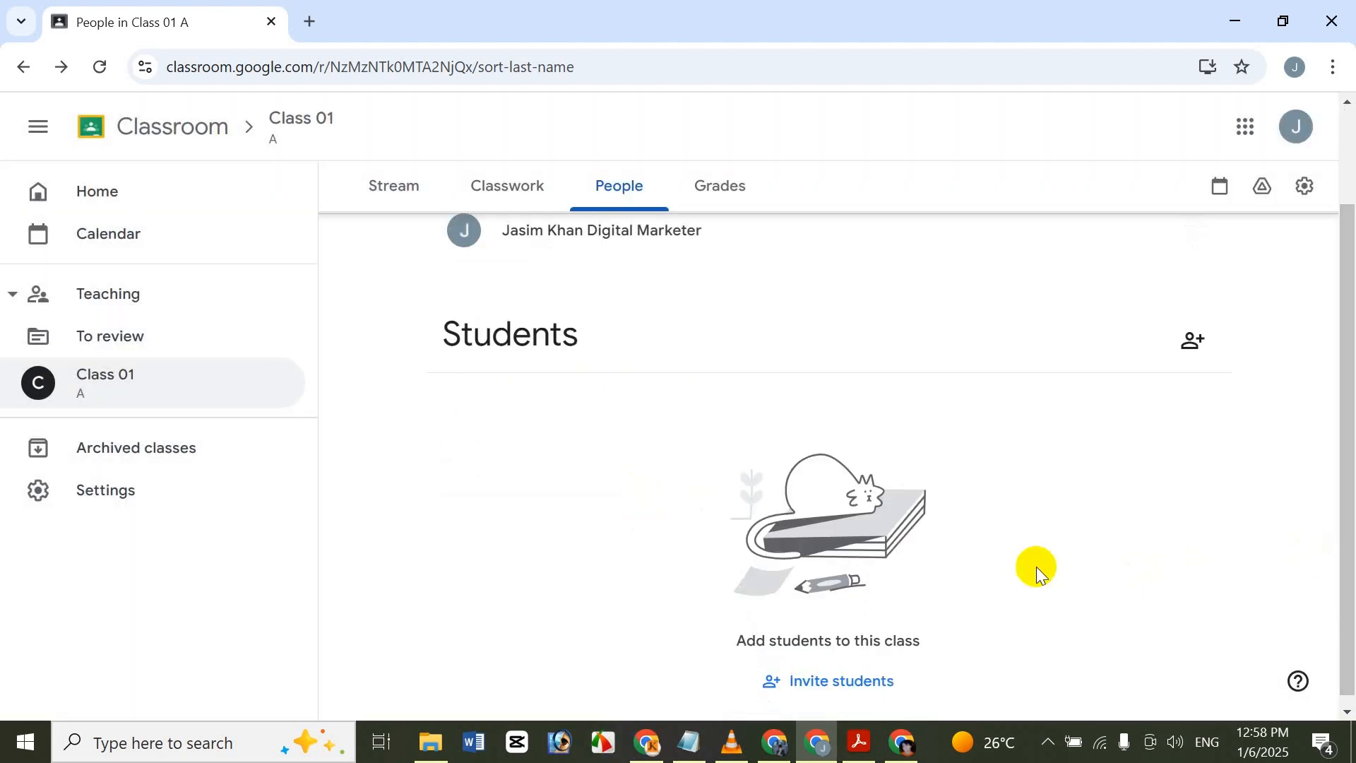
left_click(1187, 340)
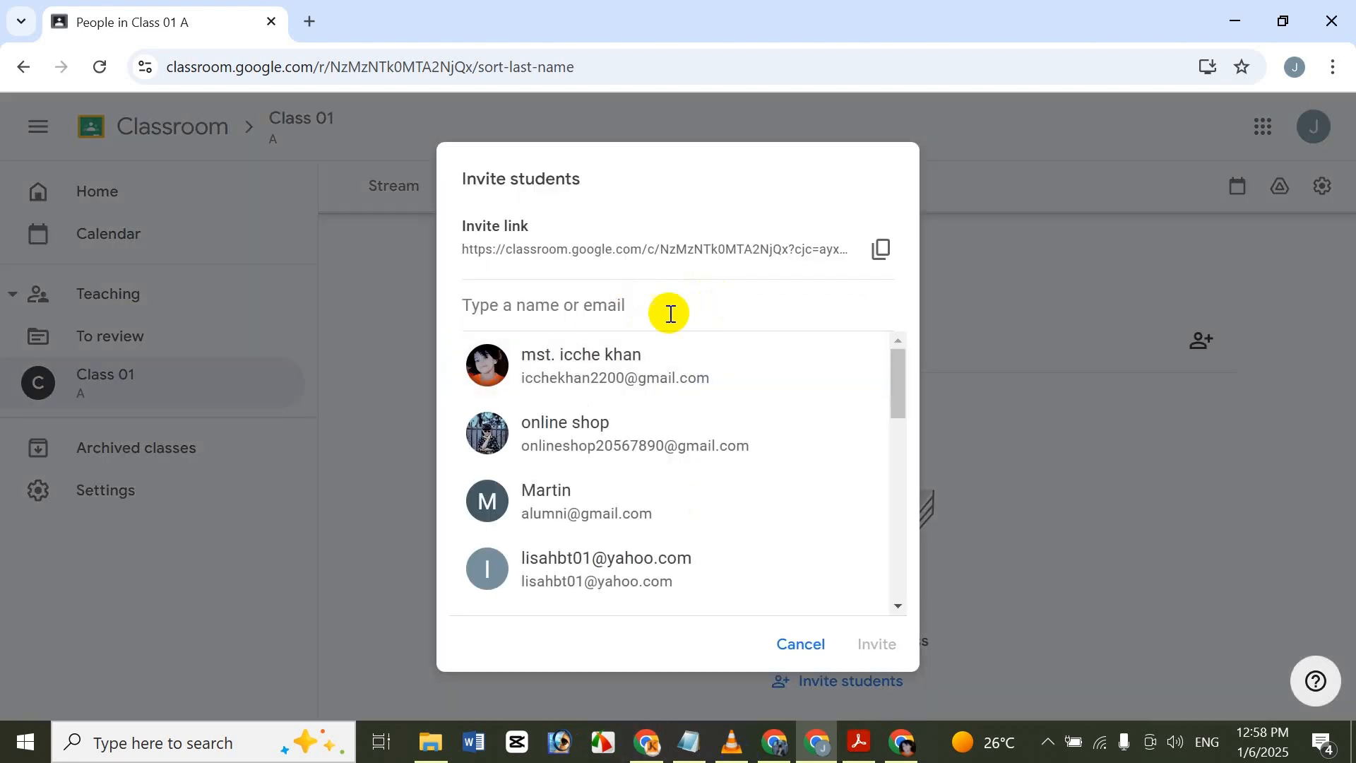
left_click(626, 376)
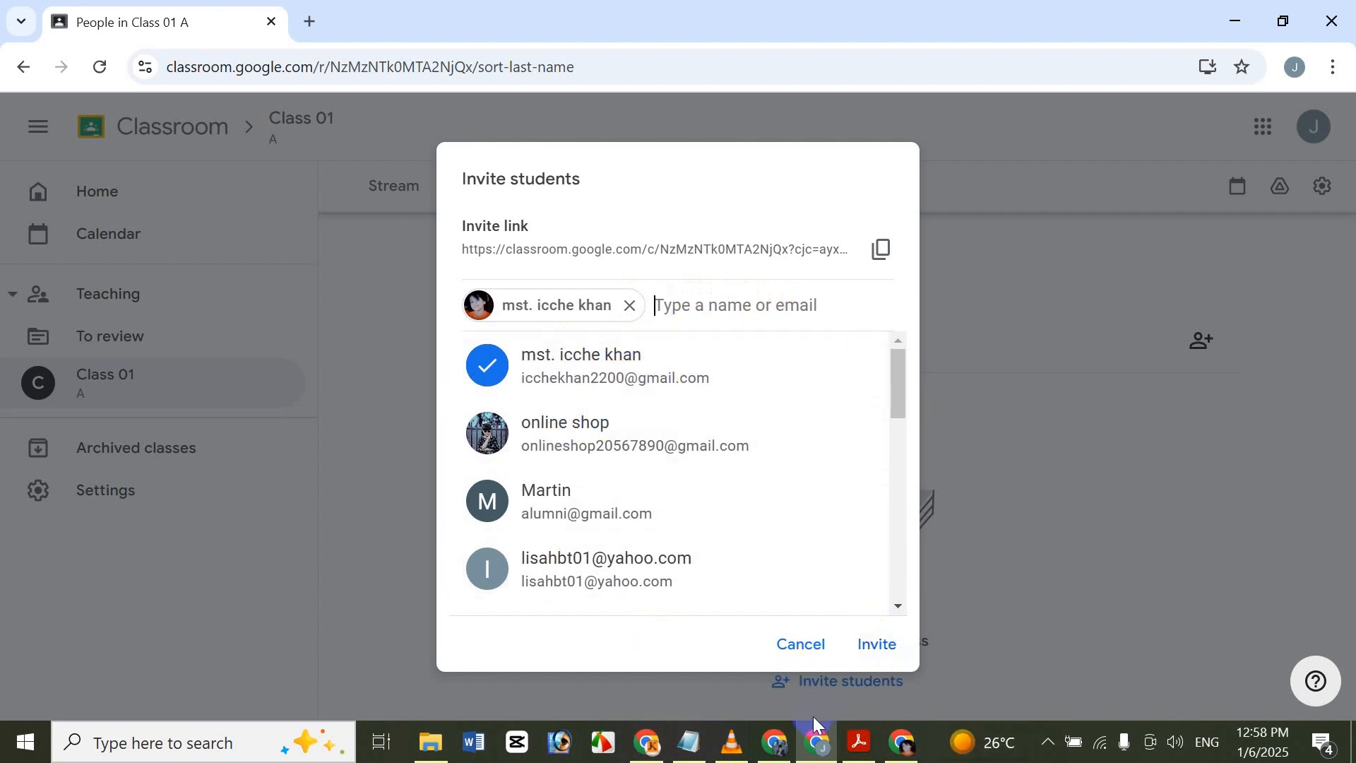
left_click(835, 742)
left_click(903, 743)
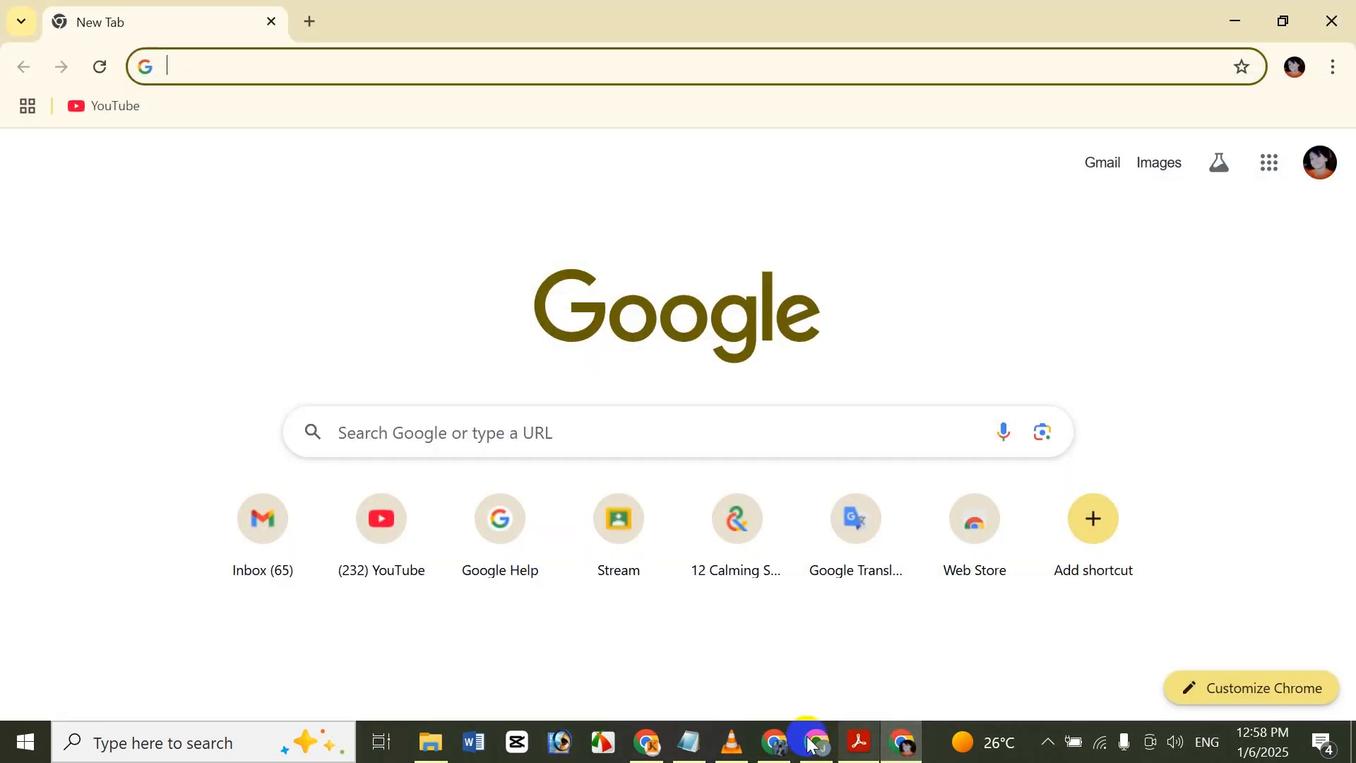
left_click(811, 742)
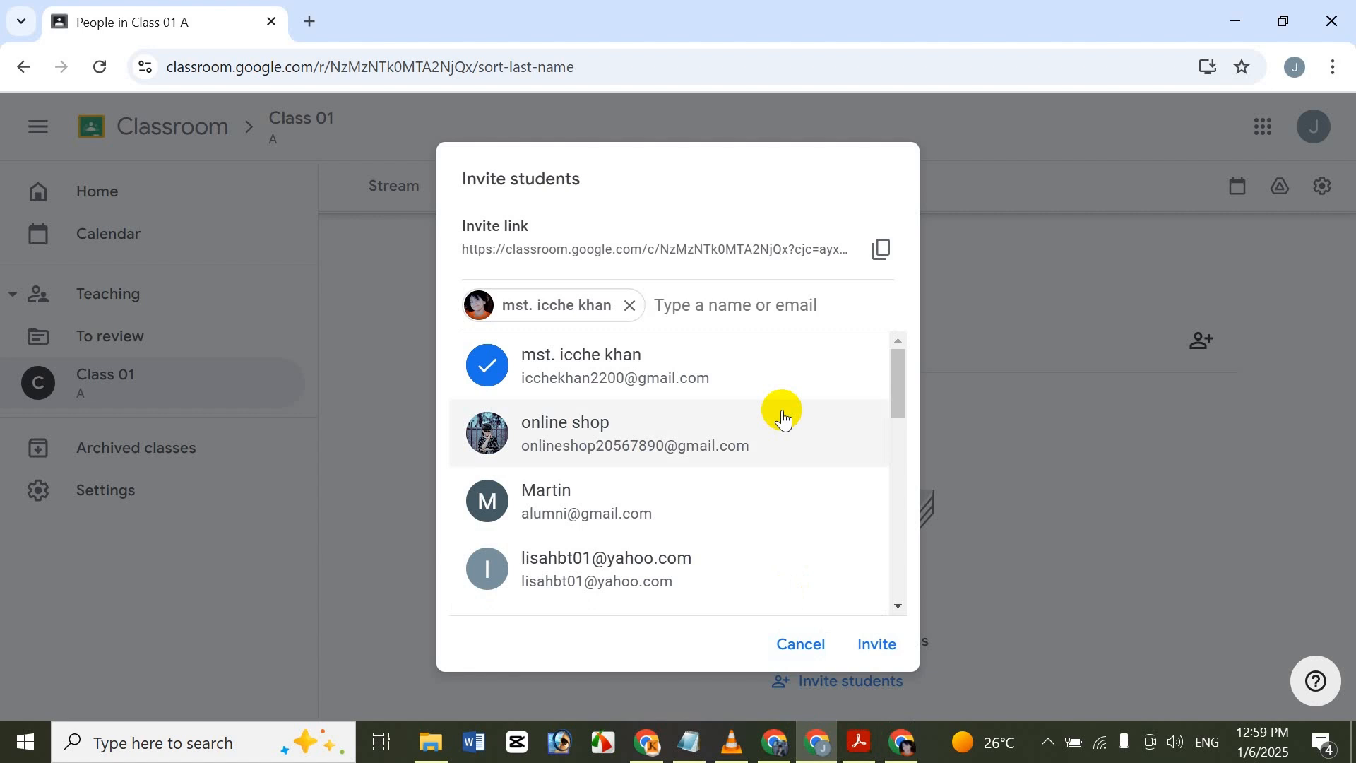
type("o")
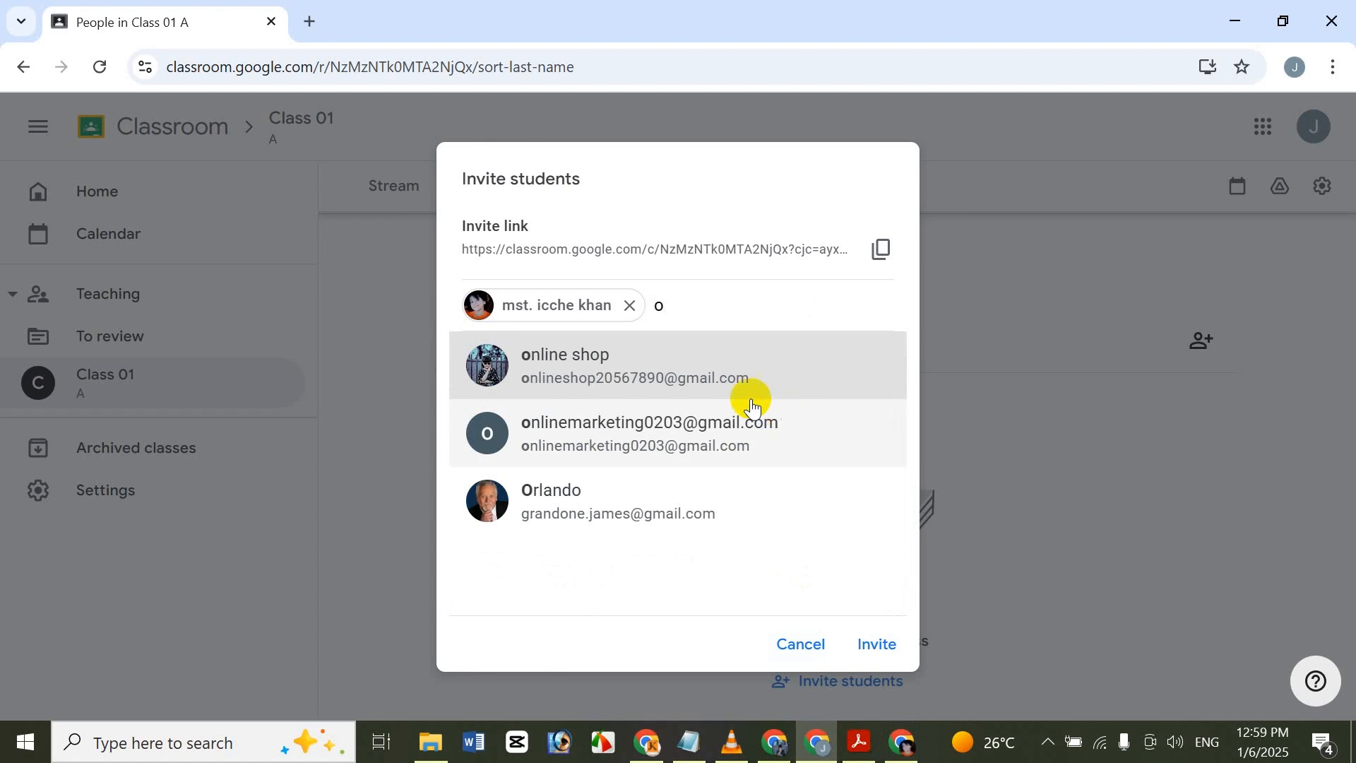
left_click(769, 357)
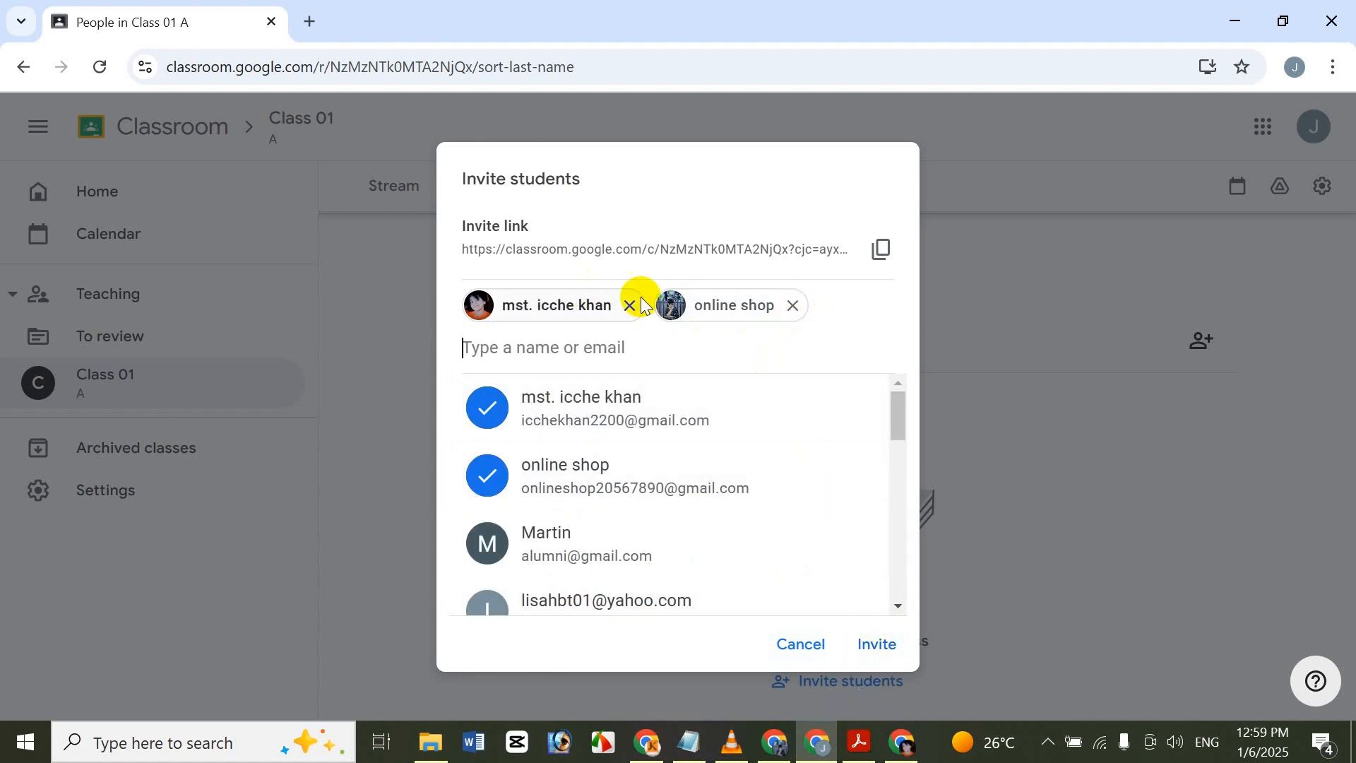
left_click(880, 657)
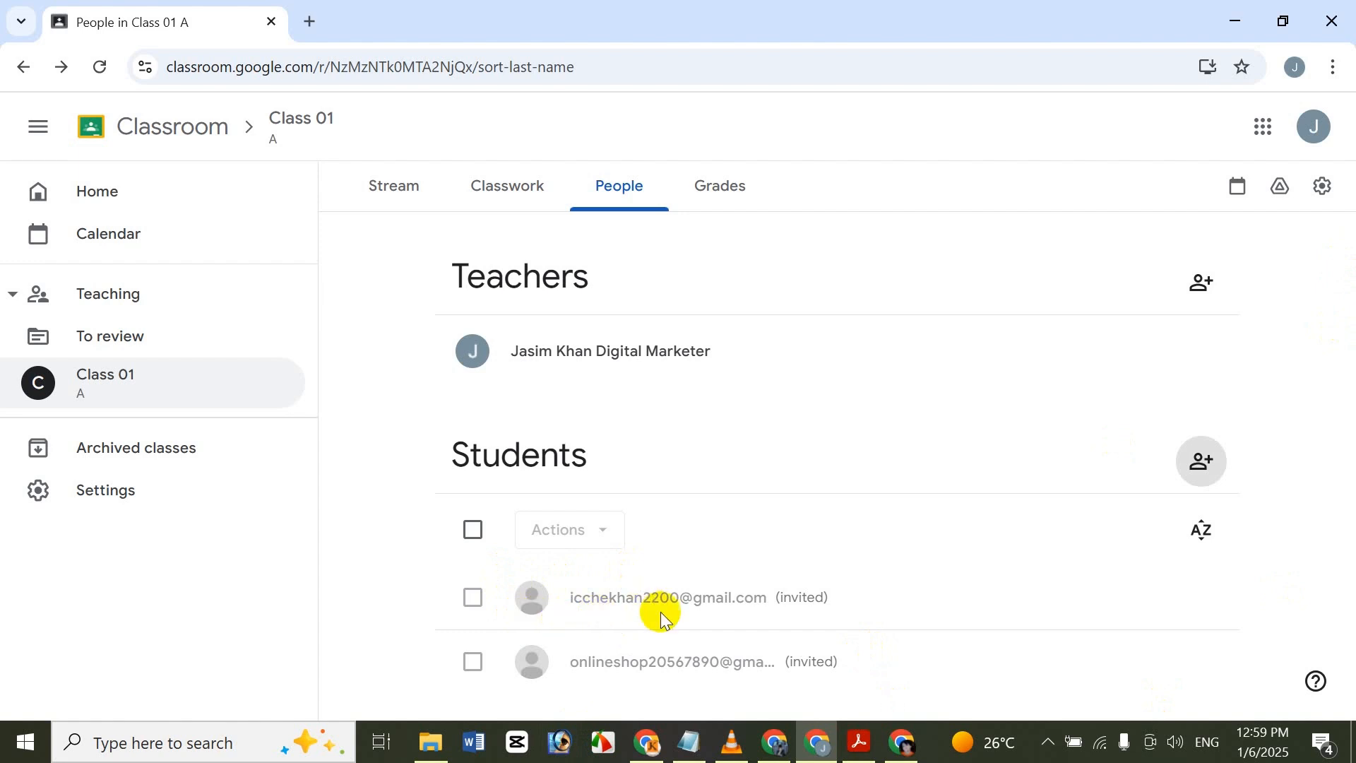
Switch to the online shop account's Chrome window, open the "Class 01 A" invitation in Gmail, and join the class from it.
left_click(784, 745)
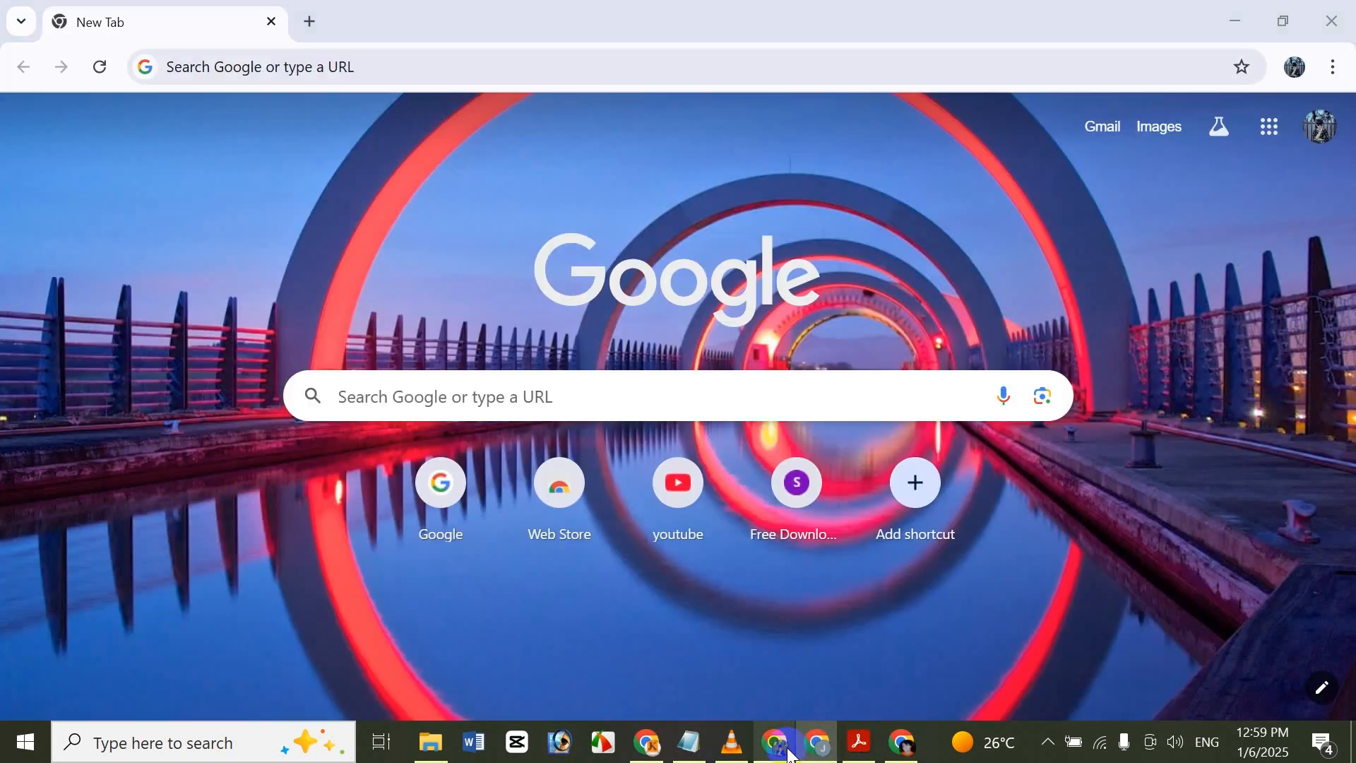
left_click(1102, 131)
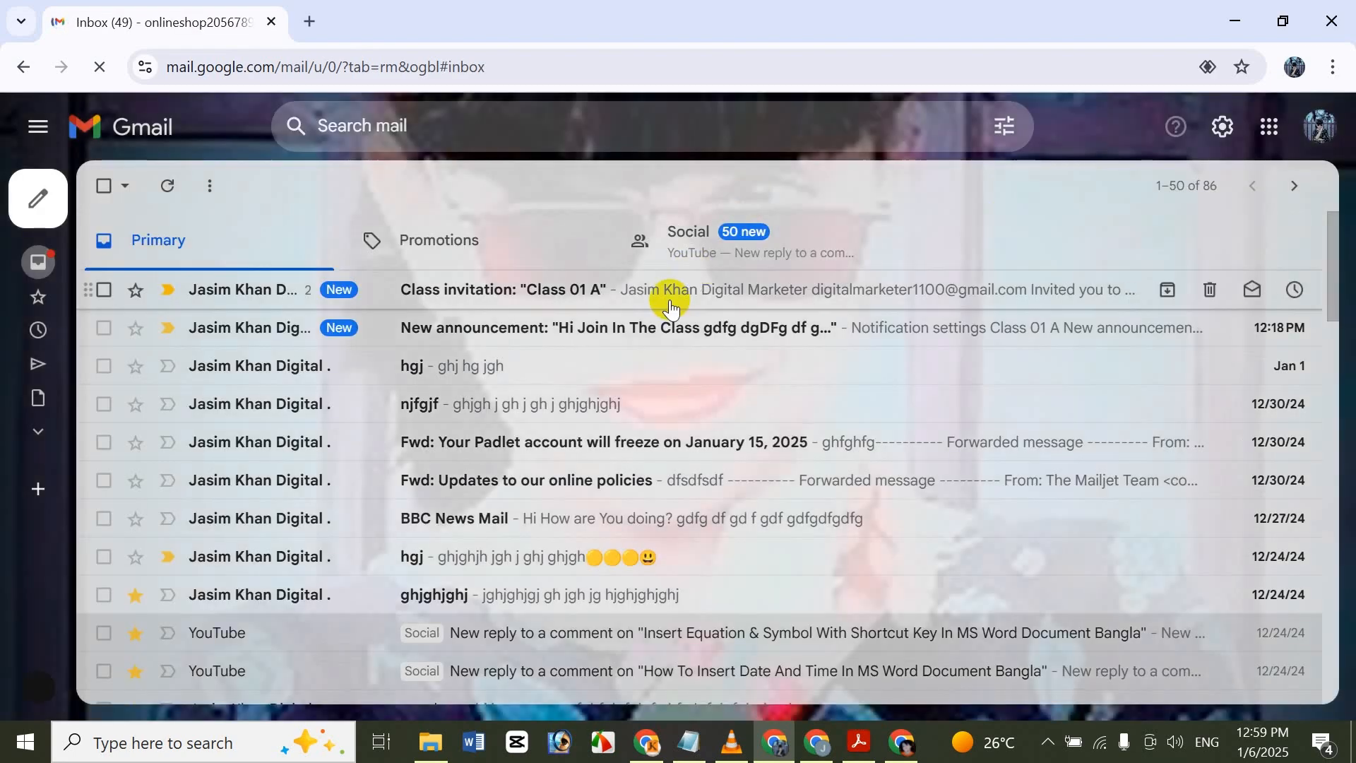
left_click(513, 287)
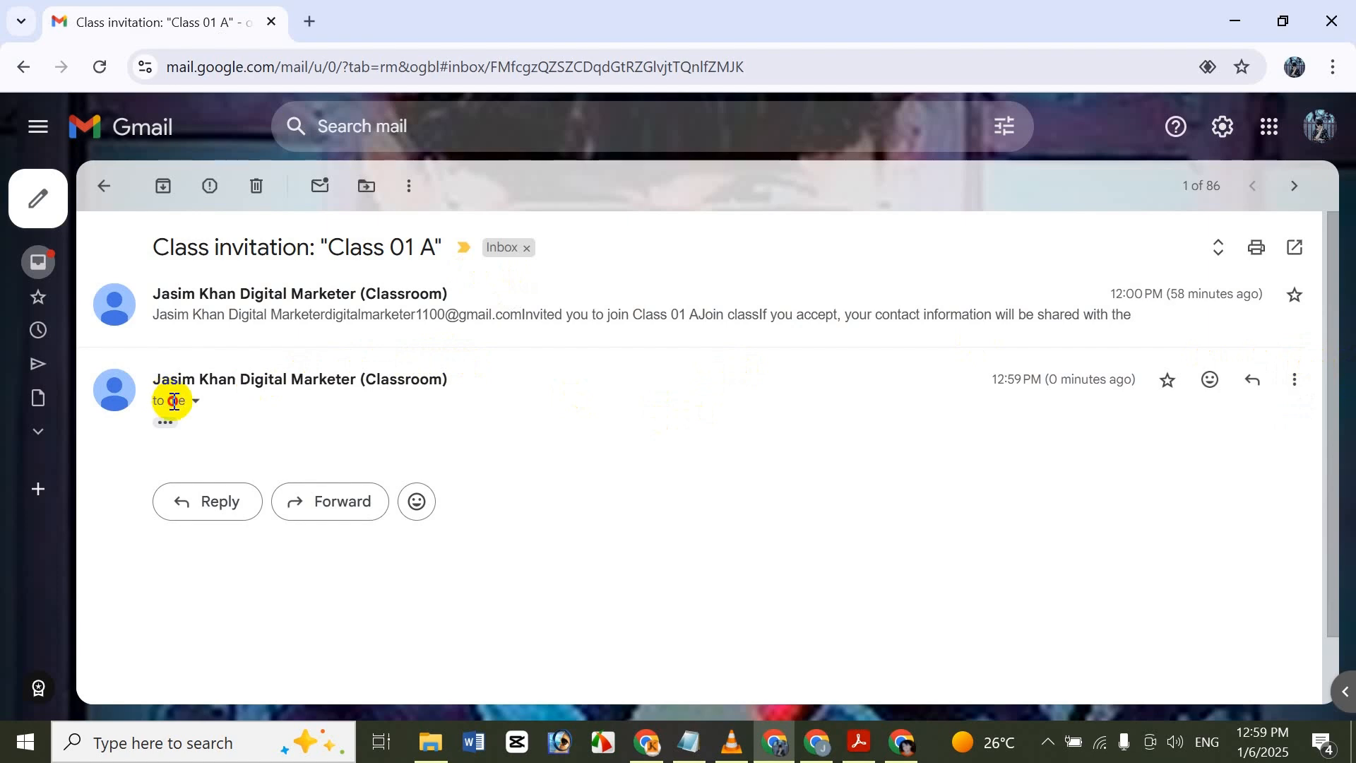
left_click(165, 422)
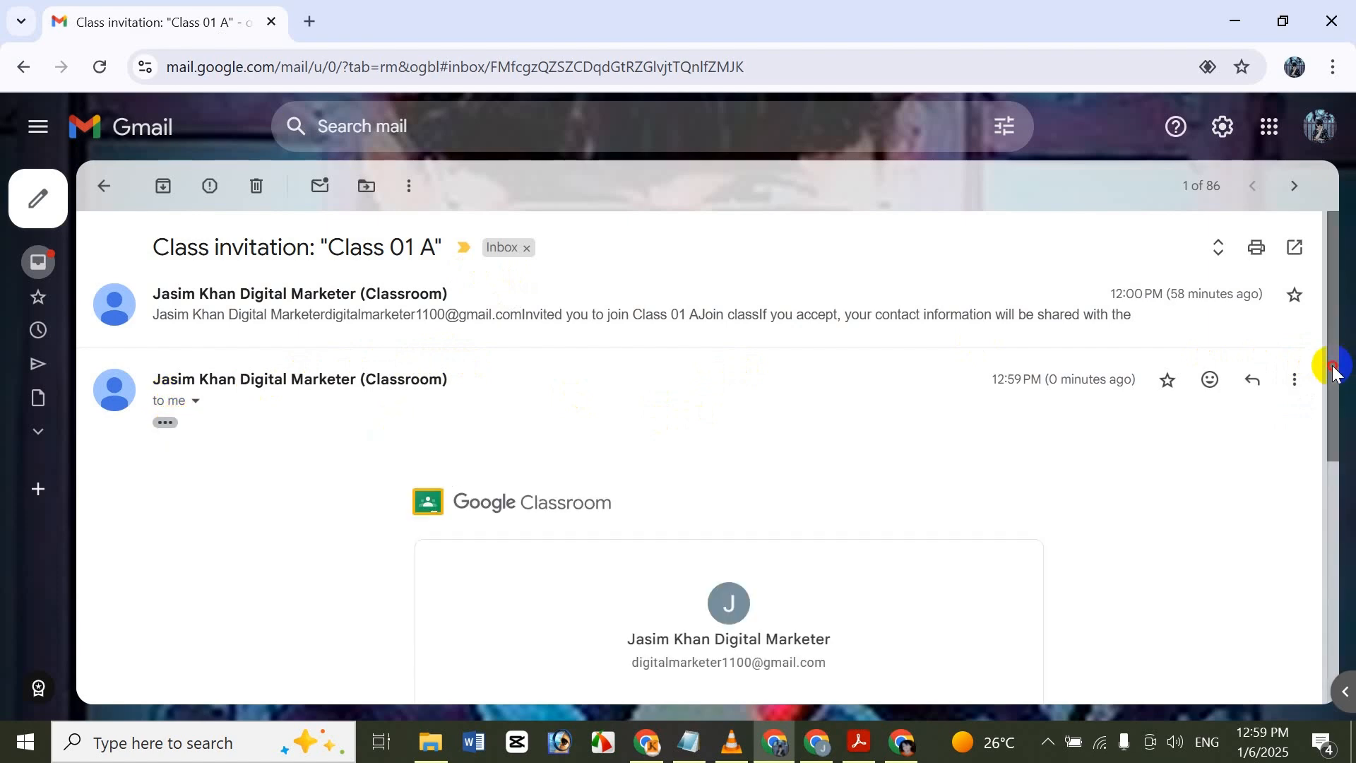
left_click_drag(1334, 372, 1287, 471)
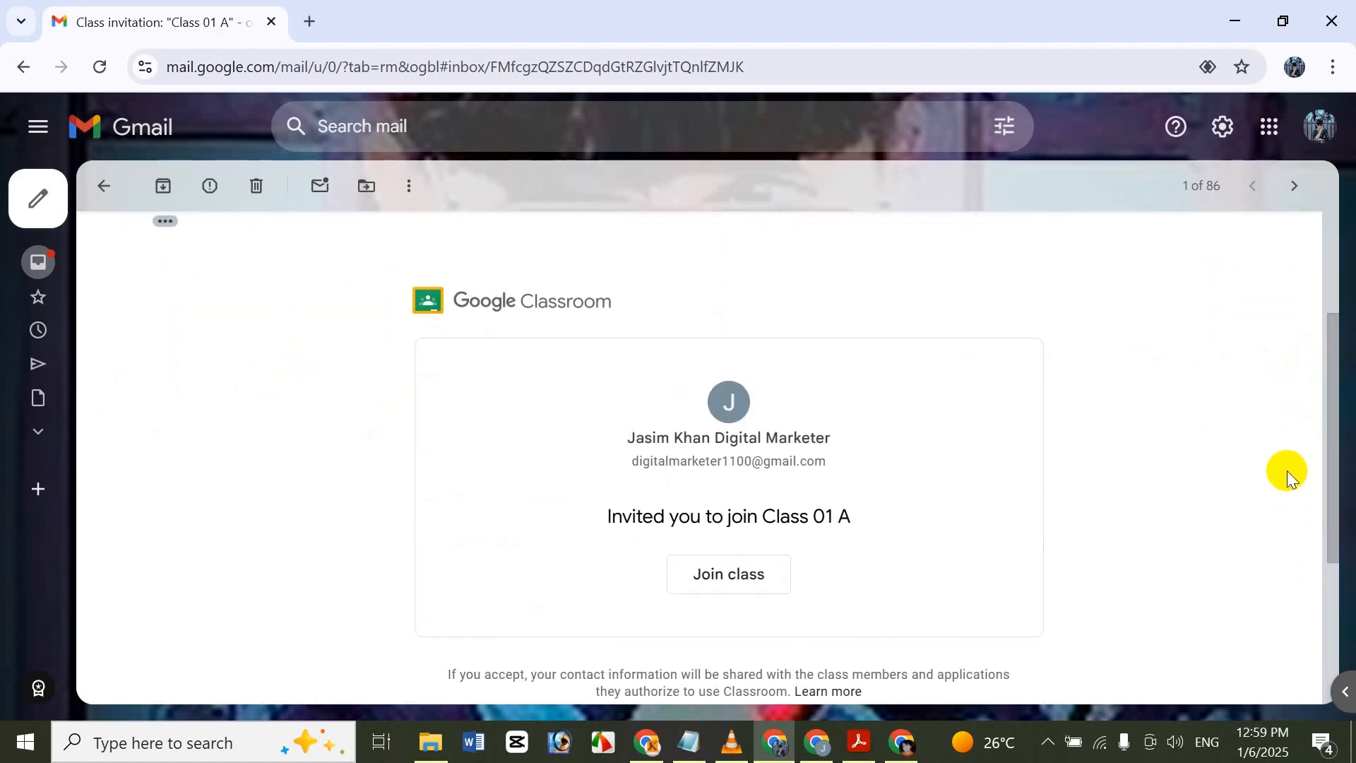
left_click(751, 577)
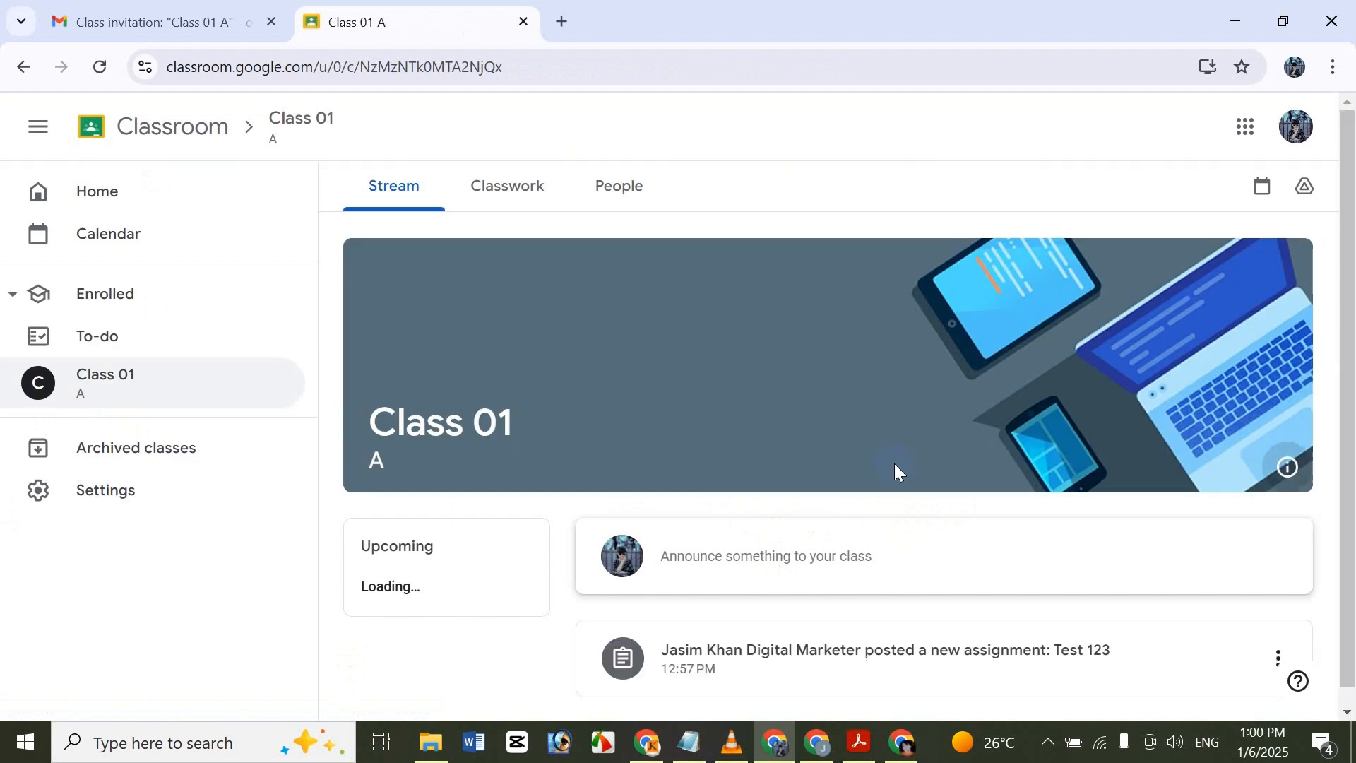
Review the Stream page of Class 01 as the student, and check the student list in the teacher's window.
mouse_move(1352, 263)
left_mouse_down()
mouse_move(1342, 418)
mouse_move(1355, 263)
left_mouse_up()
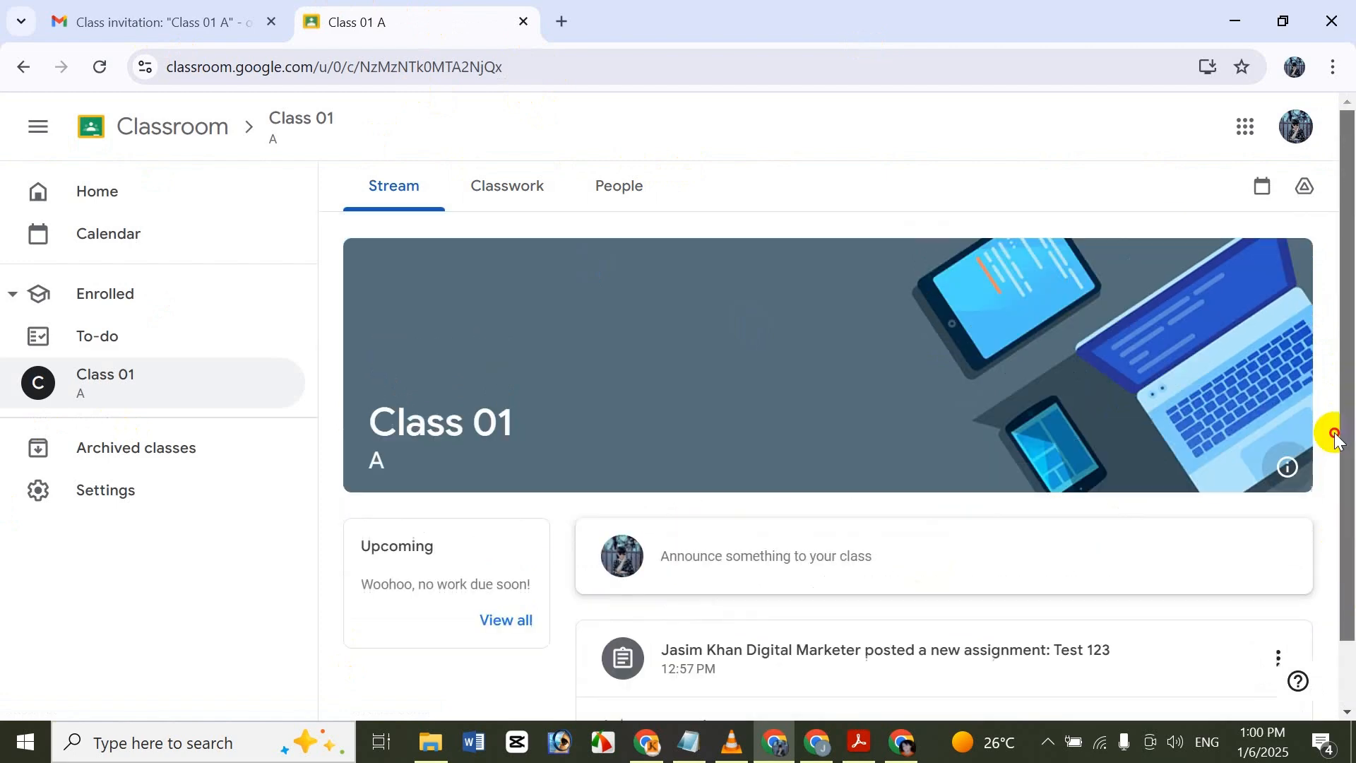
mouse_move(1347, 385)
left_mouse_down()
mouse_move(1345, 422)
mouse_move(1341, 385)
left_mouse_up()
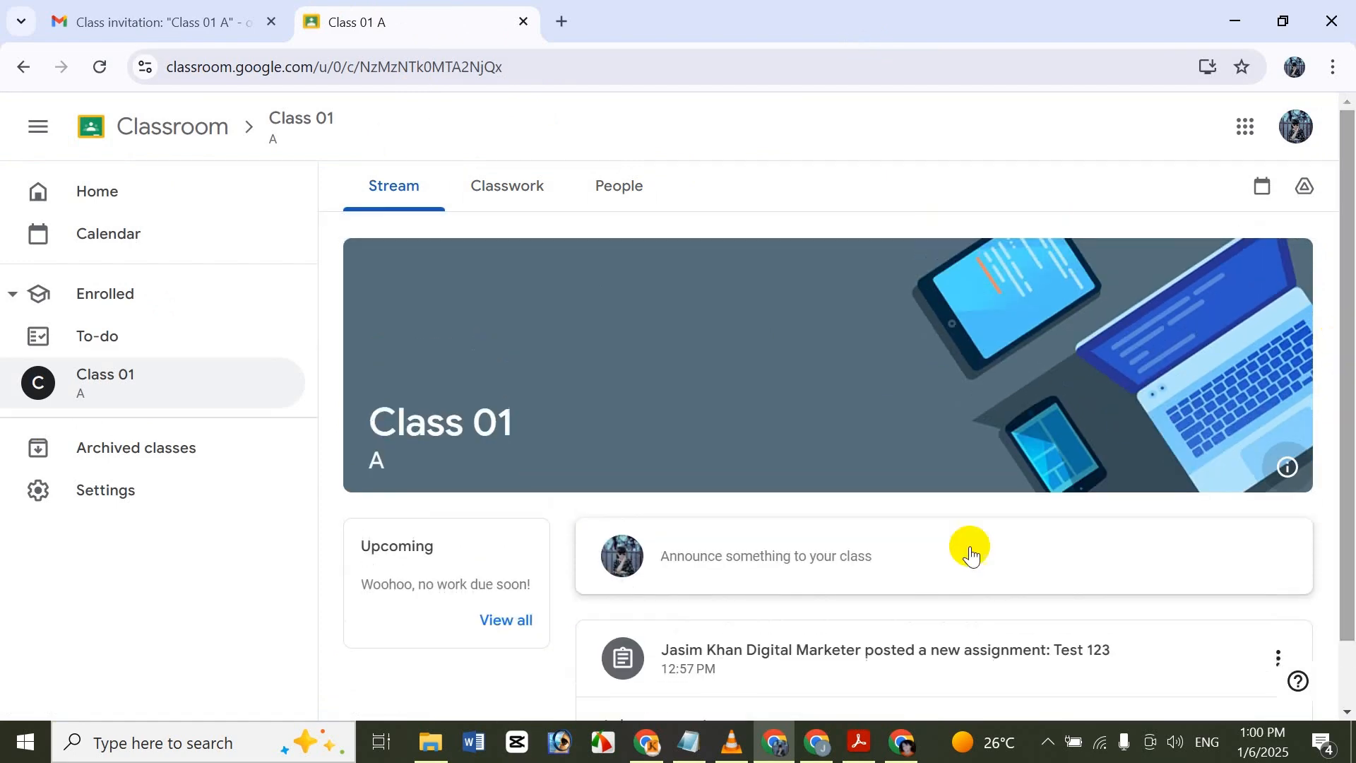
left_click(820, 740)
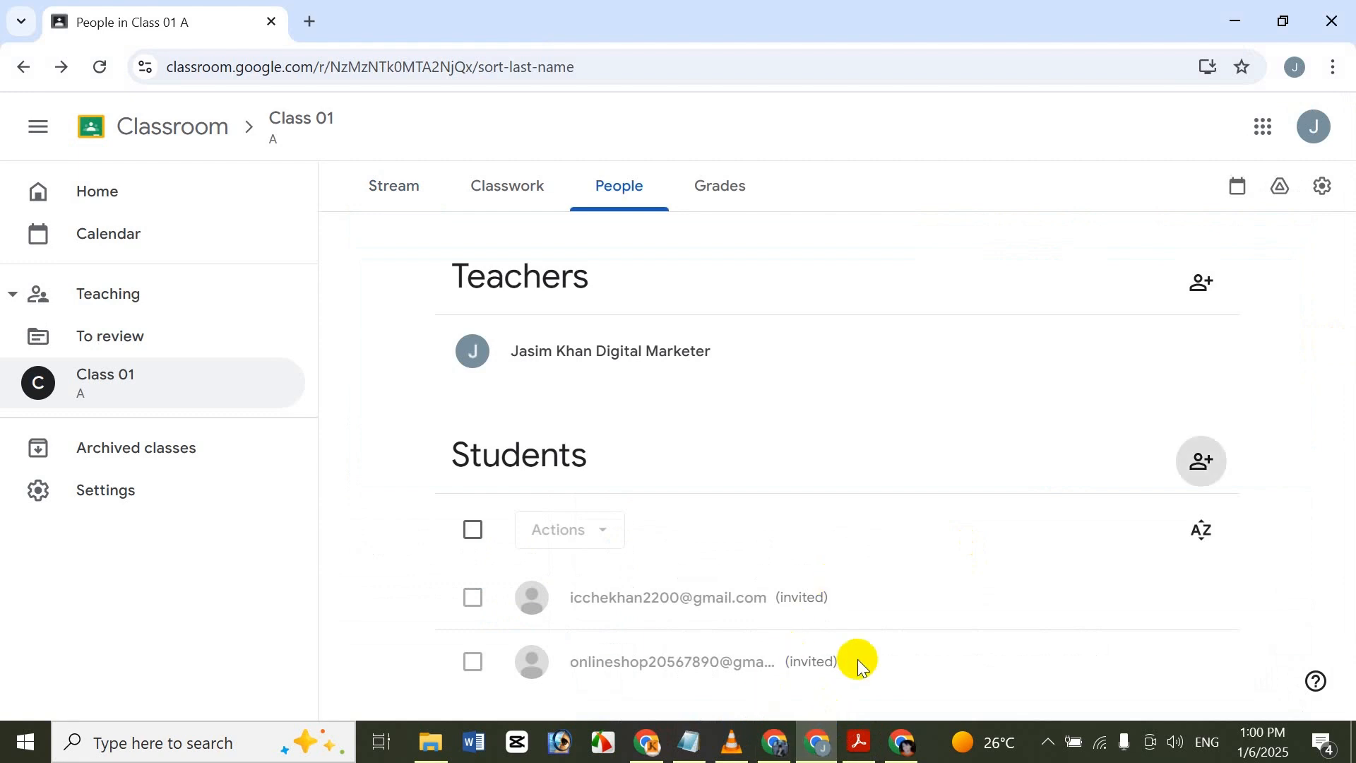
left_click(778, 738)
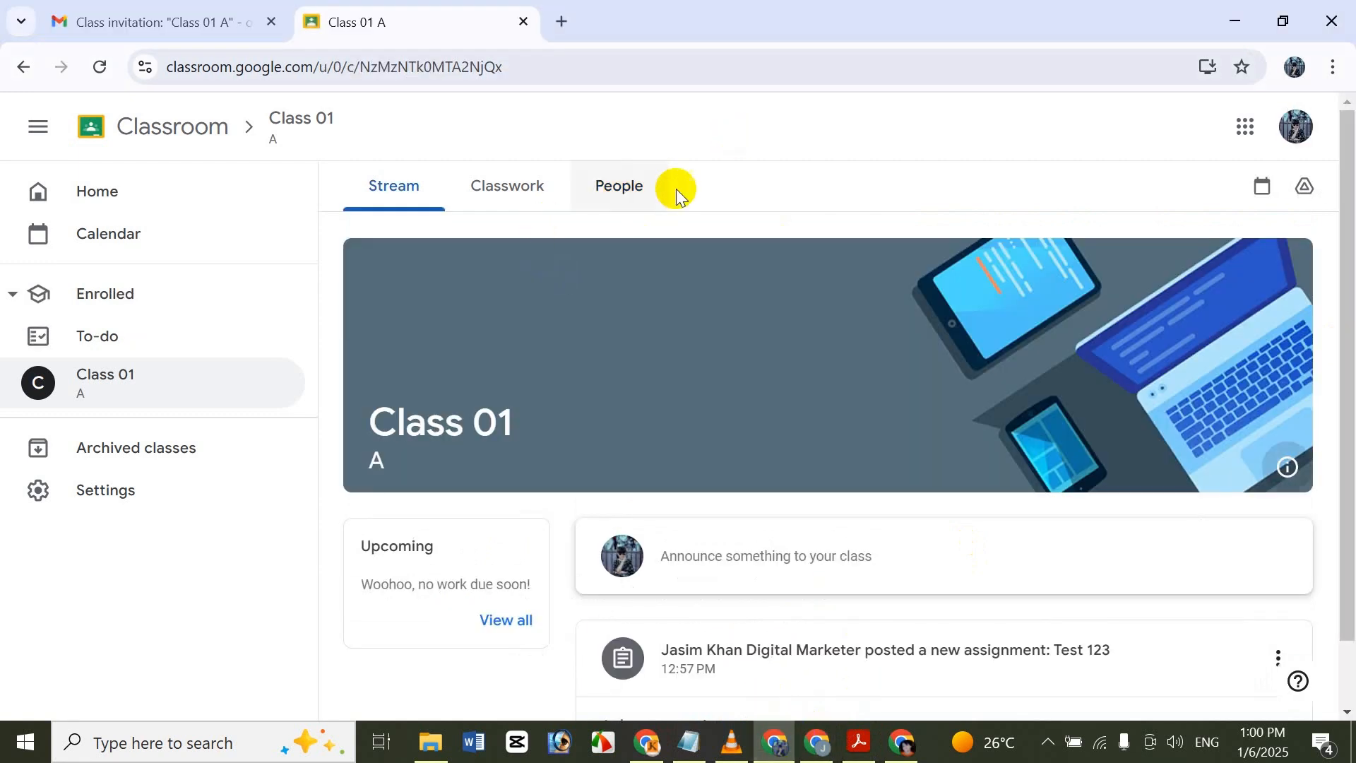
left_click_drag(1347, 340, 1304, 540)
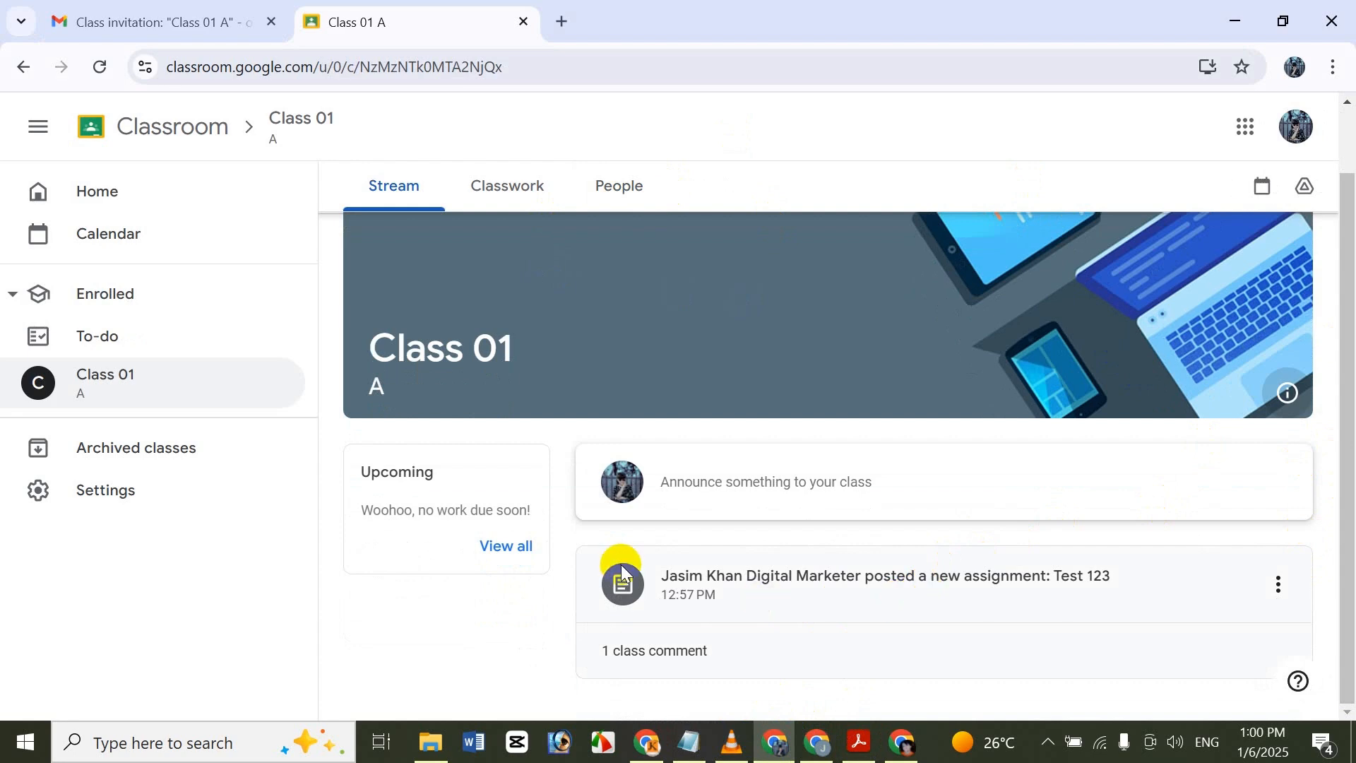
Draft a stream announcement with the lines "hfg", "hfg" and "hfghfghgh", and discard it by opening the Test 123 assignment.
left_click(775, 477)
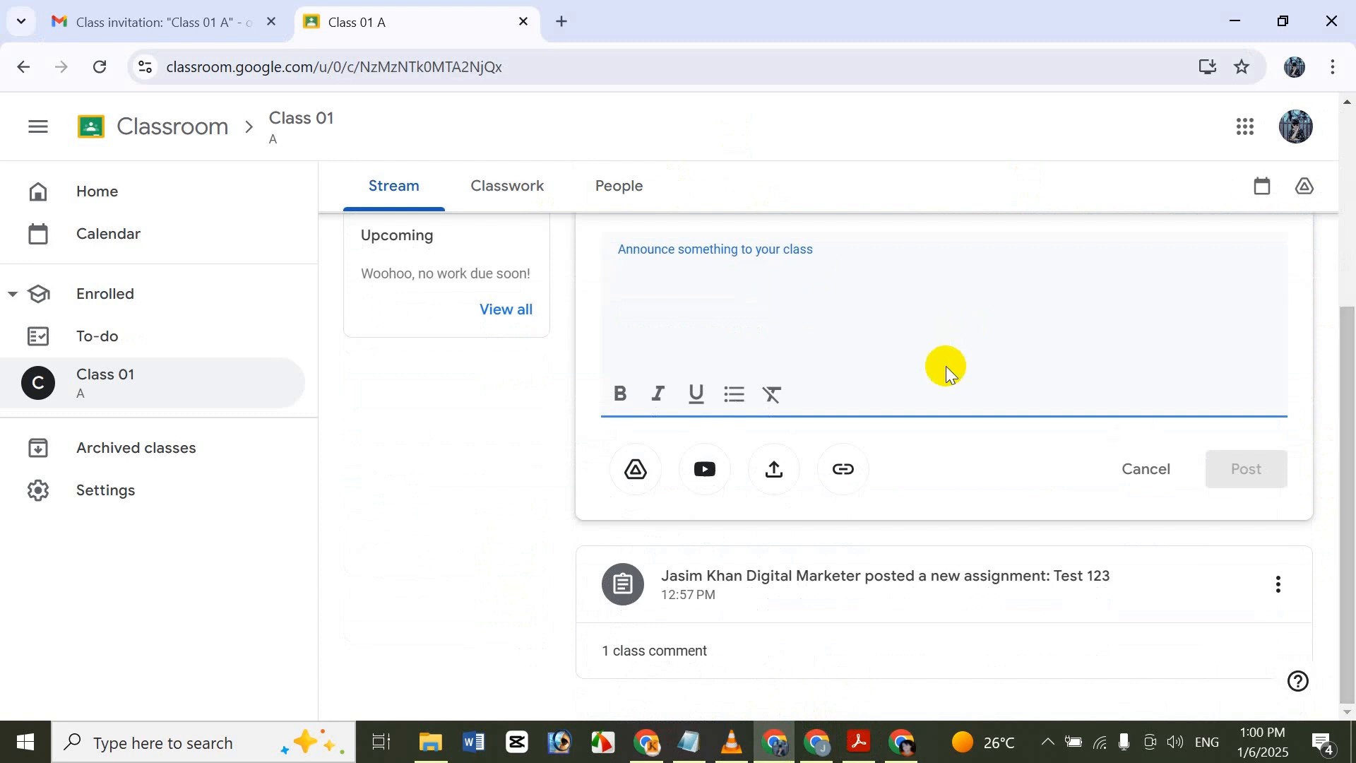
type("hfghfghgh")
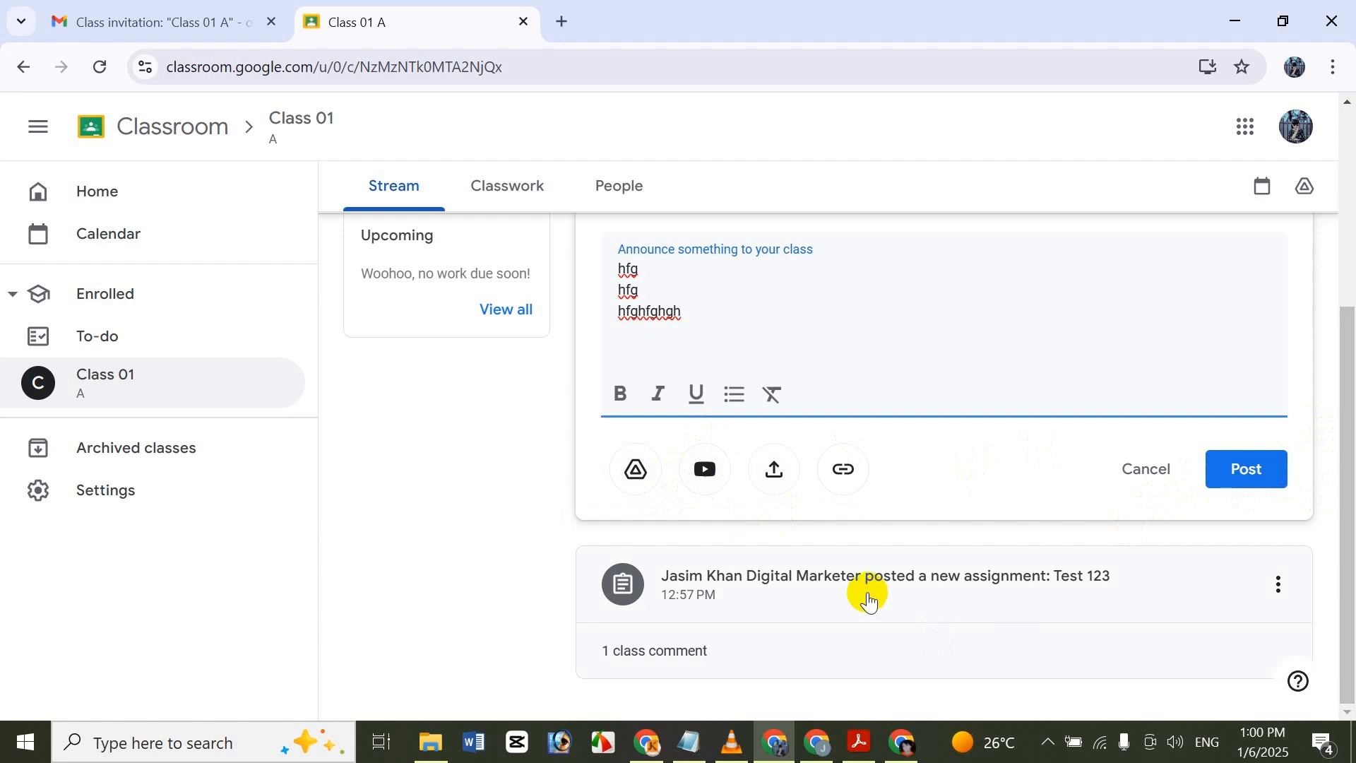
left_click(841, 566)
left_click(787, 212)
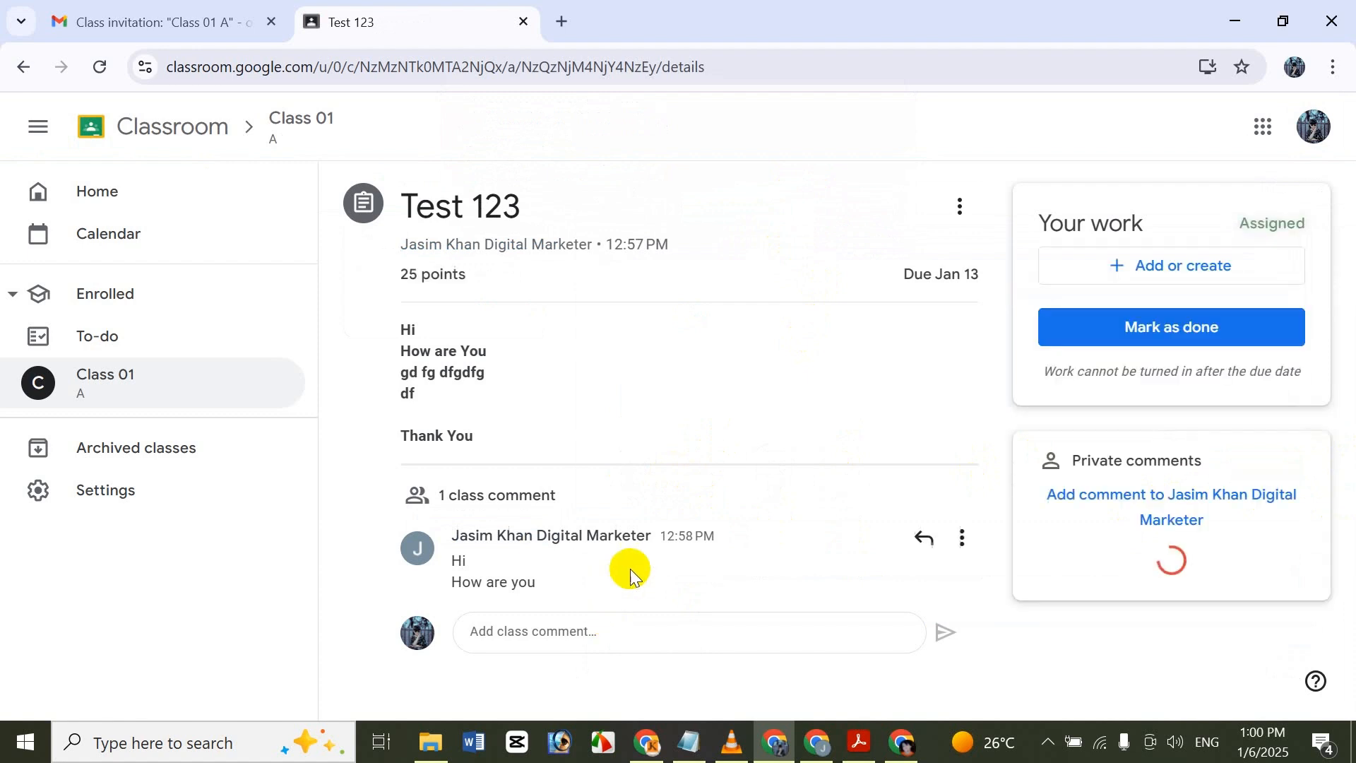
Review the student view of Test 123, including its attachments, class comment box and private comment box, without adding any comment.
left_click_drag(1347, 329, 1341, 392)
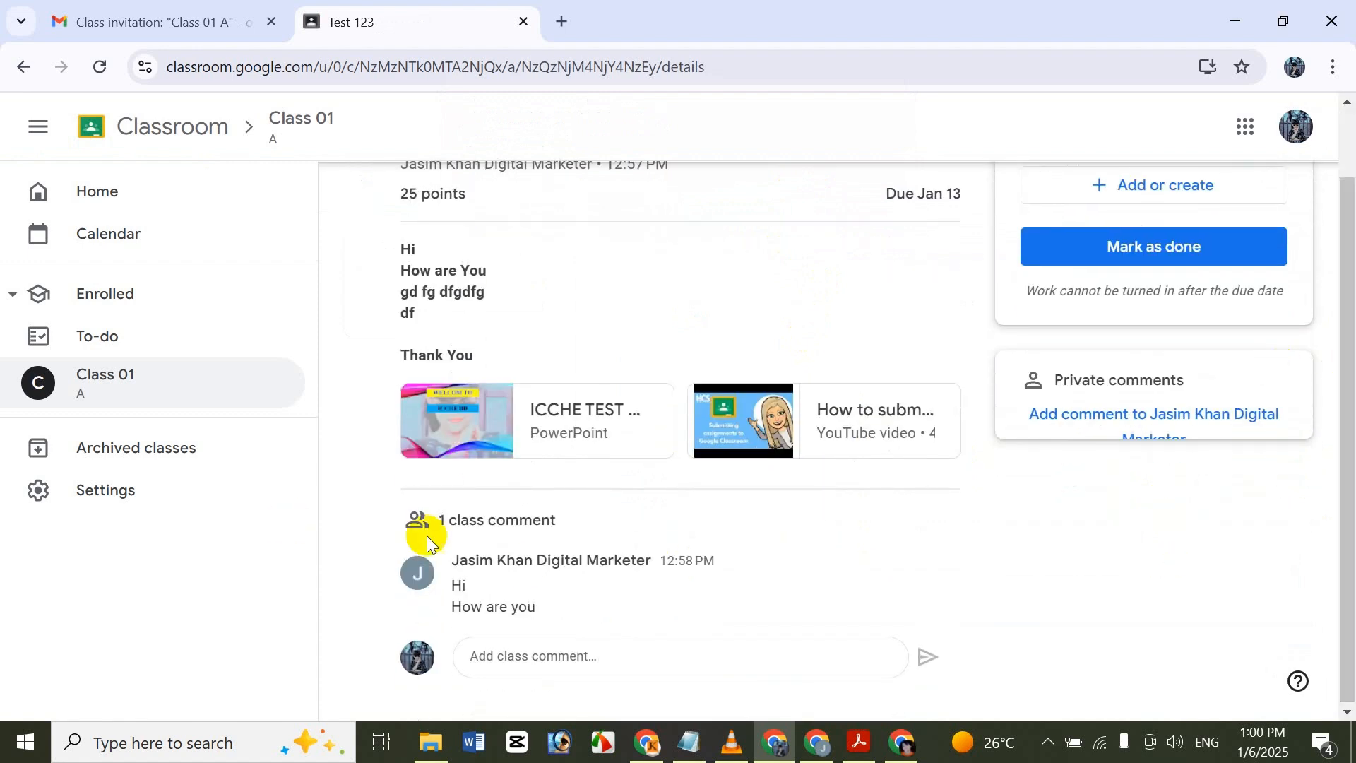
left_click(581, 672)
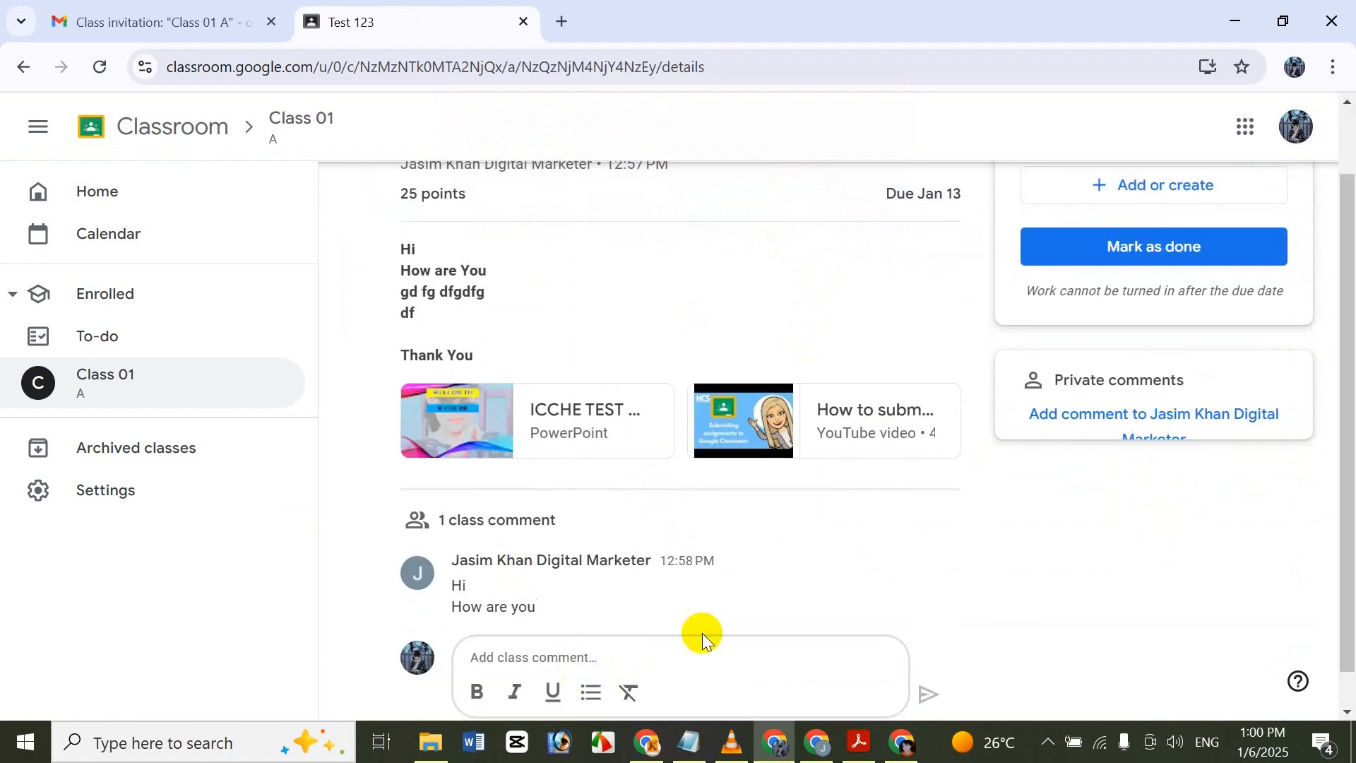
mouse_move(923, 556)
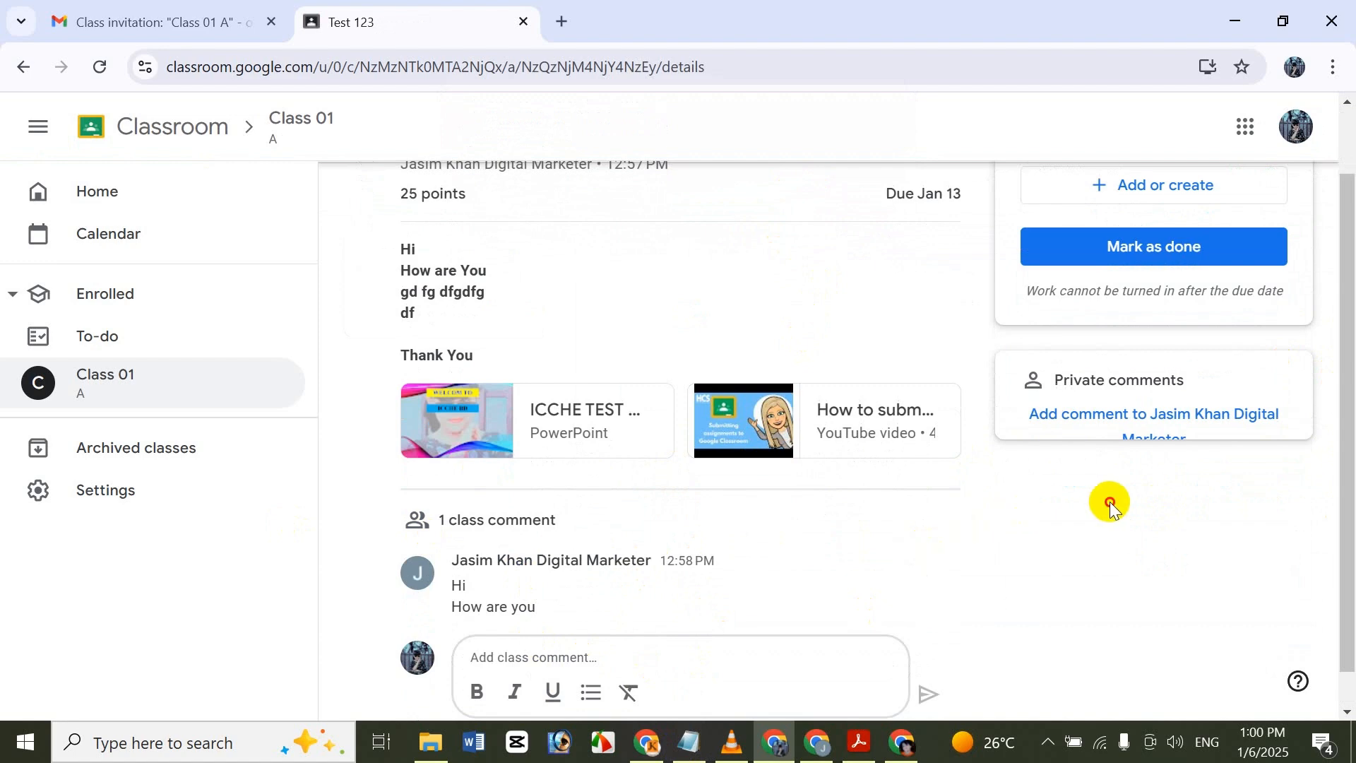
left_click_drag(1344, 545, 1190, 373)
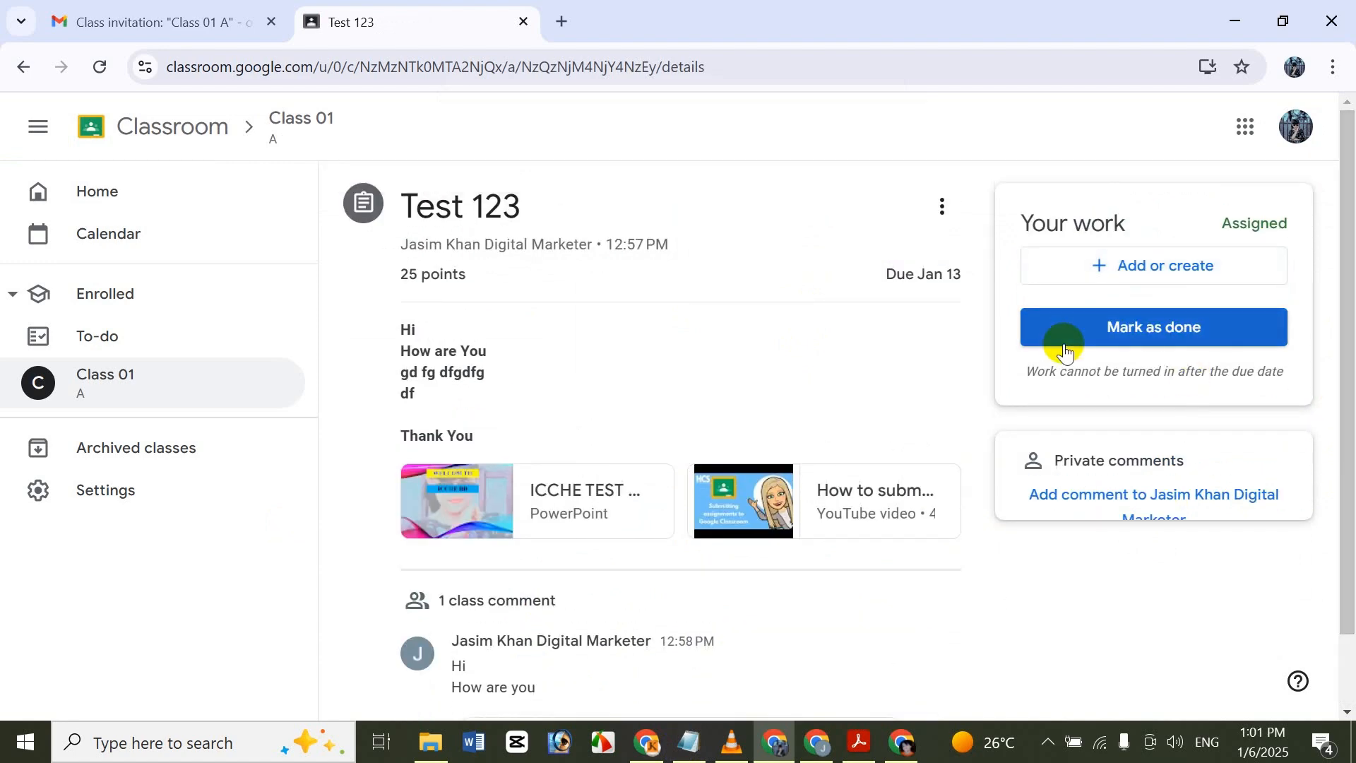
left_click(1133, 495)
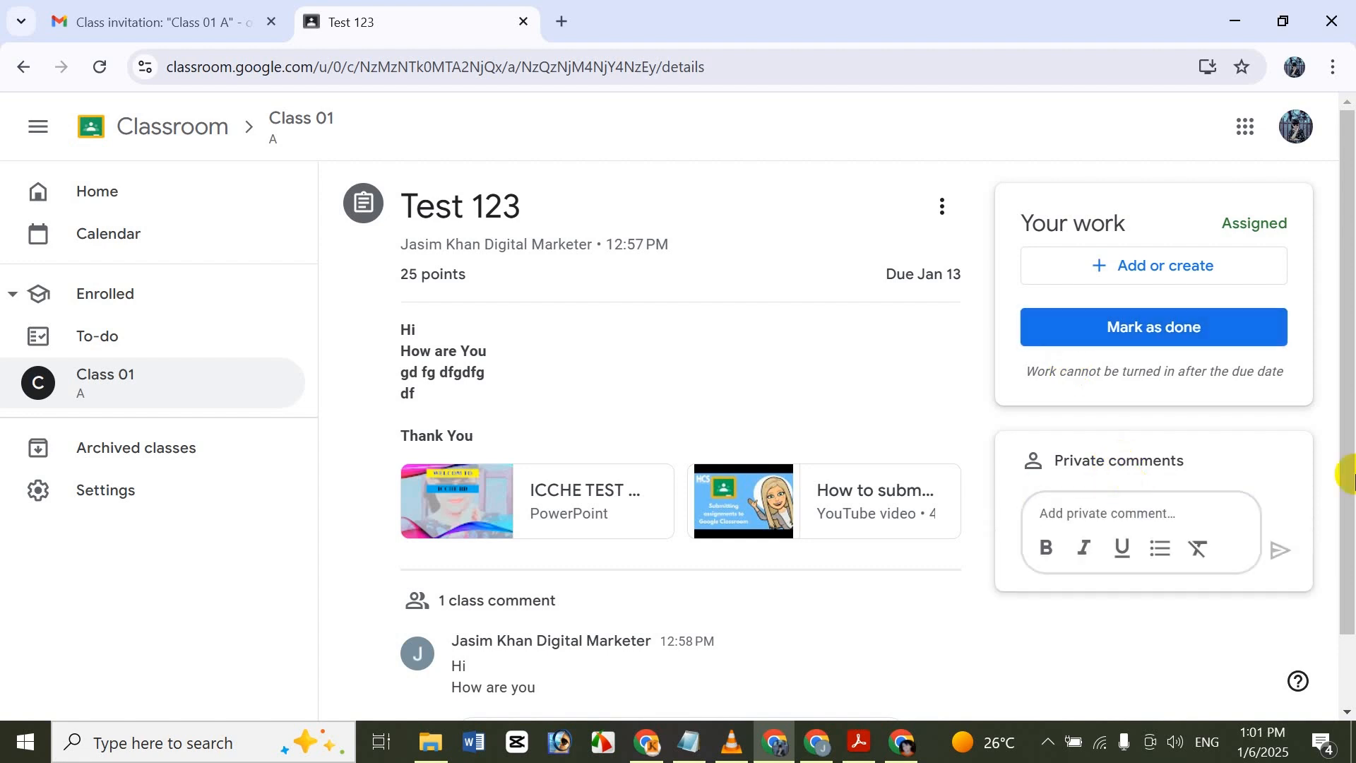
left_click(1198, 655)
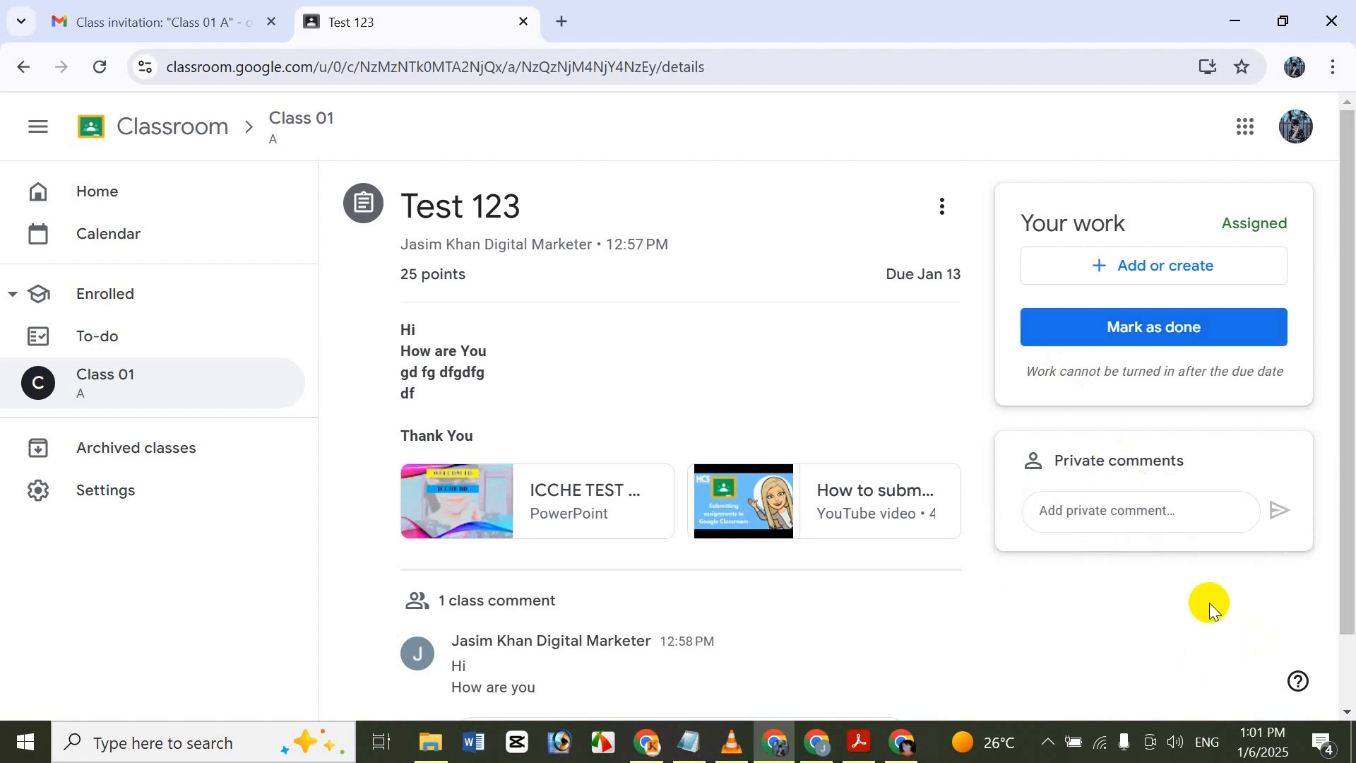
View the options for adding or creating work for Test 123, and close the list without choosing any.
left_click(1192, 283)
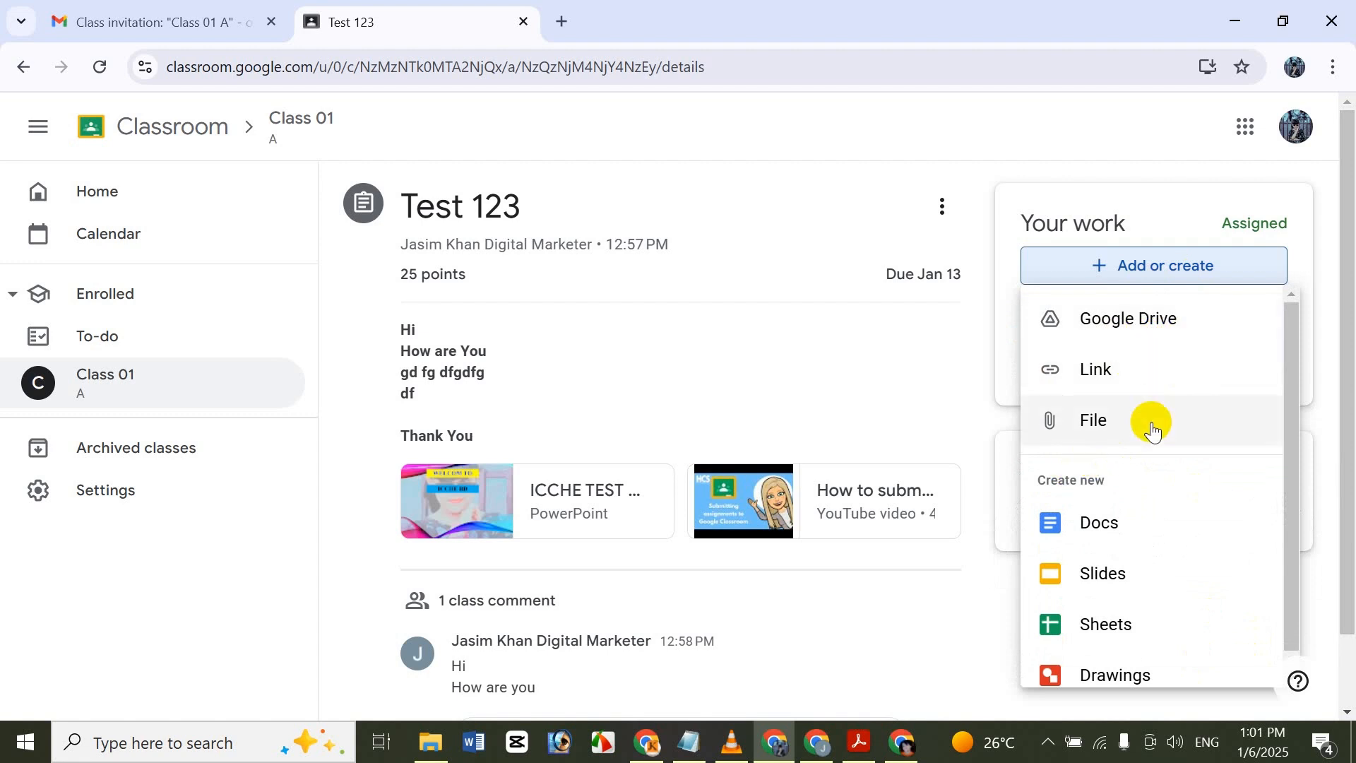
left_click_drag(1288, 491, 1289, 527)
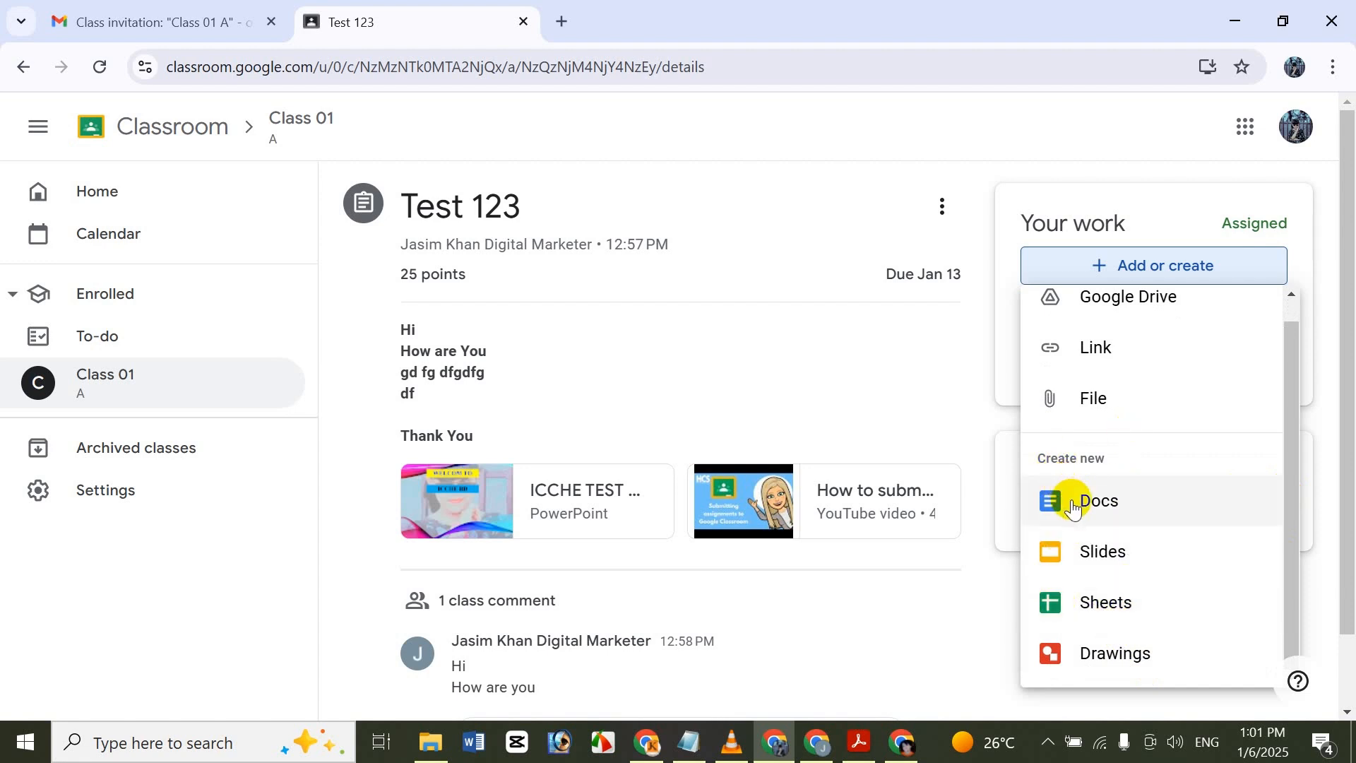
left_click(897, 371)
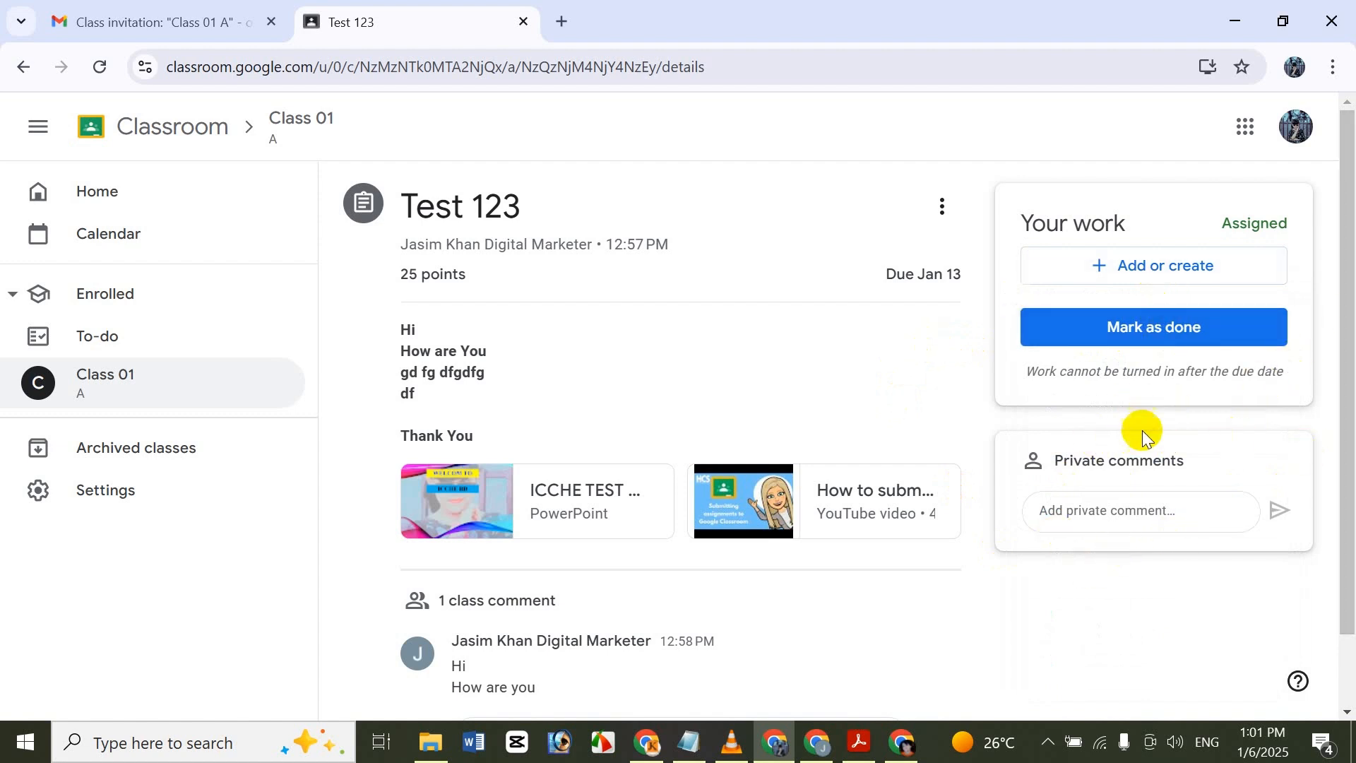
Review the private comment box, class comments and further options of Test 123 without adding or changing anything.
left_click(1184, 507)
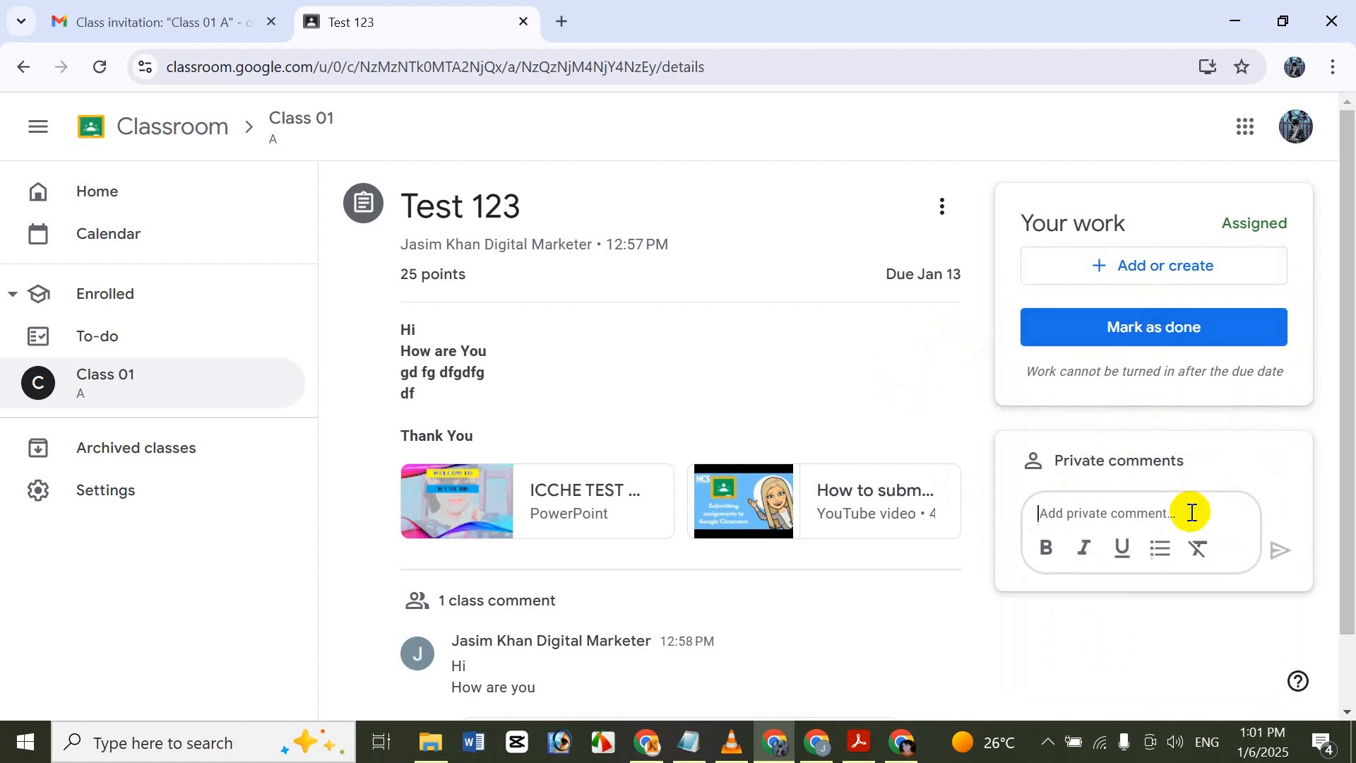
left_click(1106, 685)
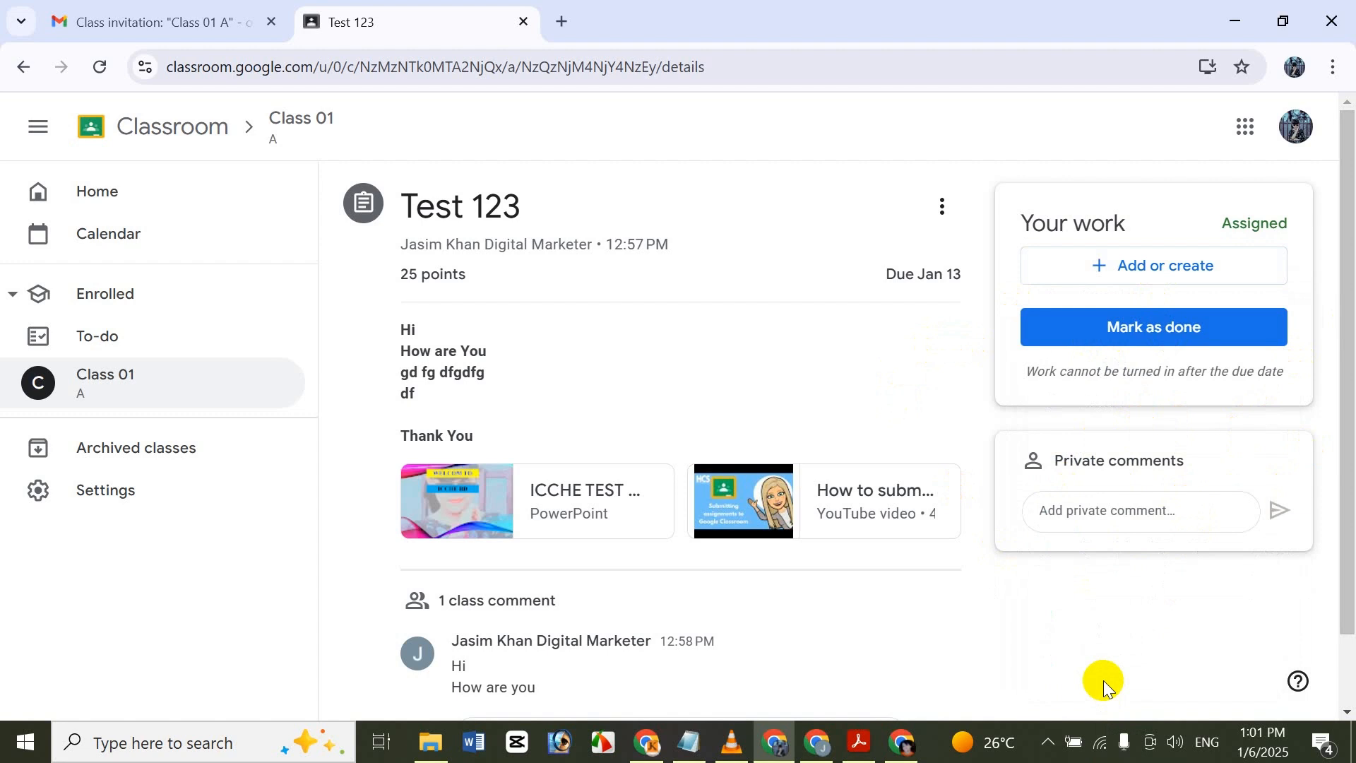
scroll(1345, 566, "down", 2)
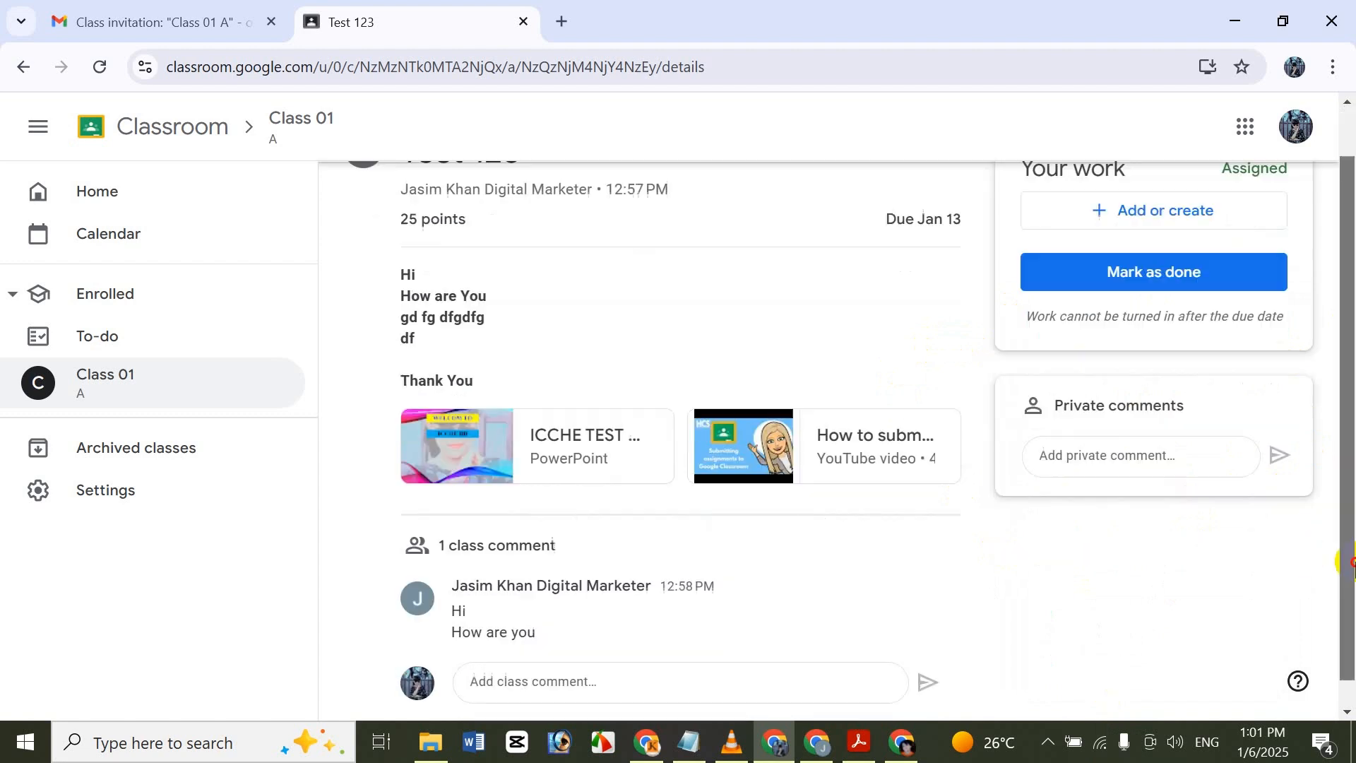
scroll(1335, 515, "up", 2)
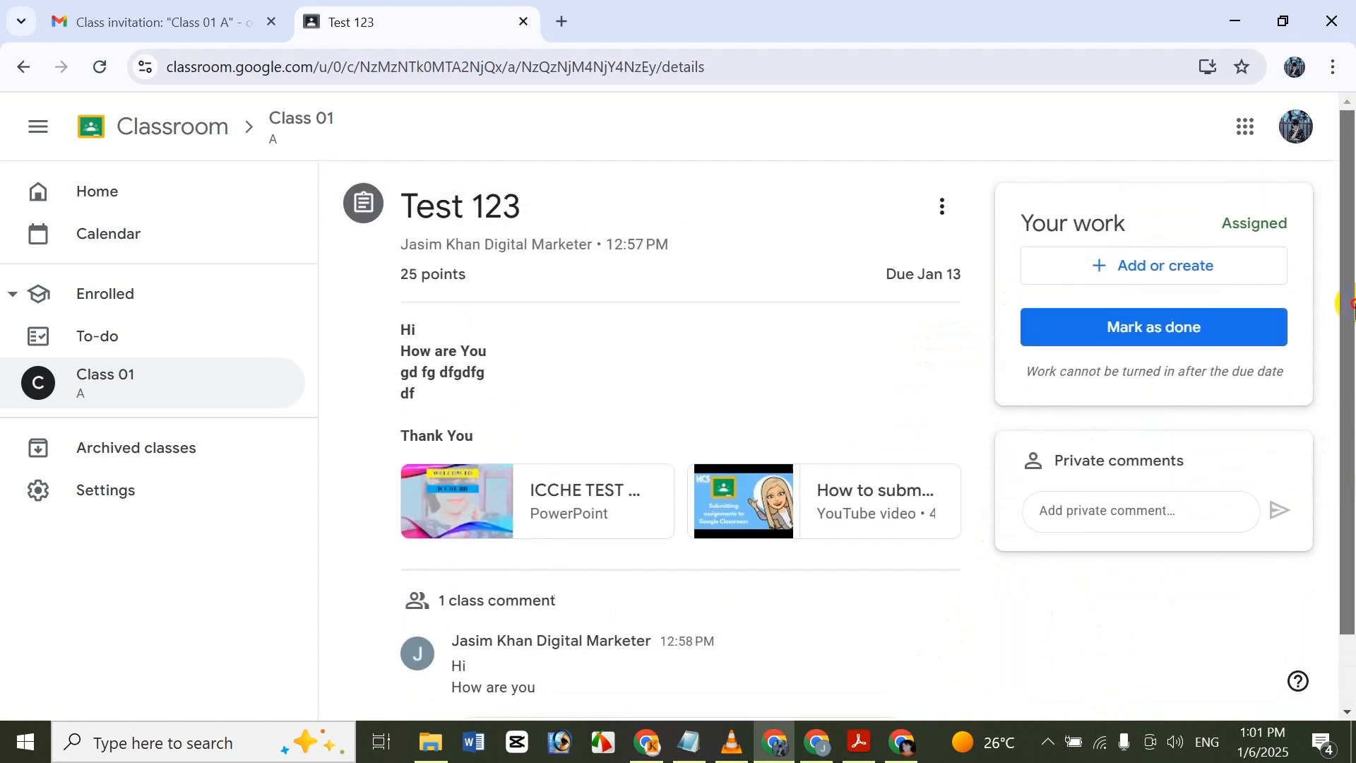
left_click(944, 212)
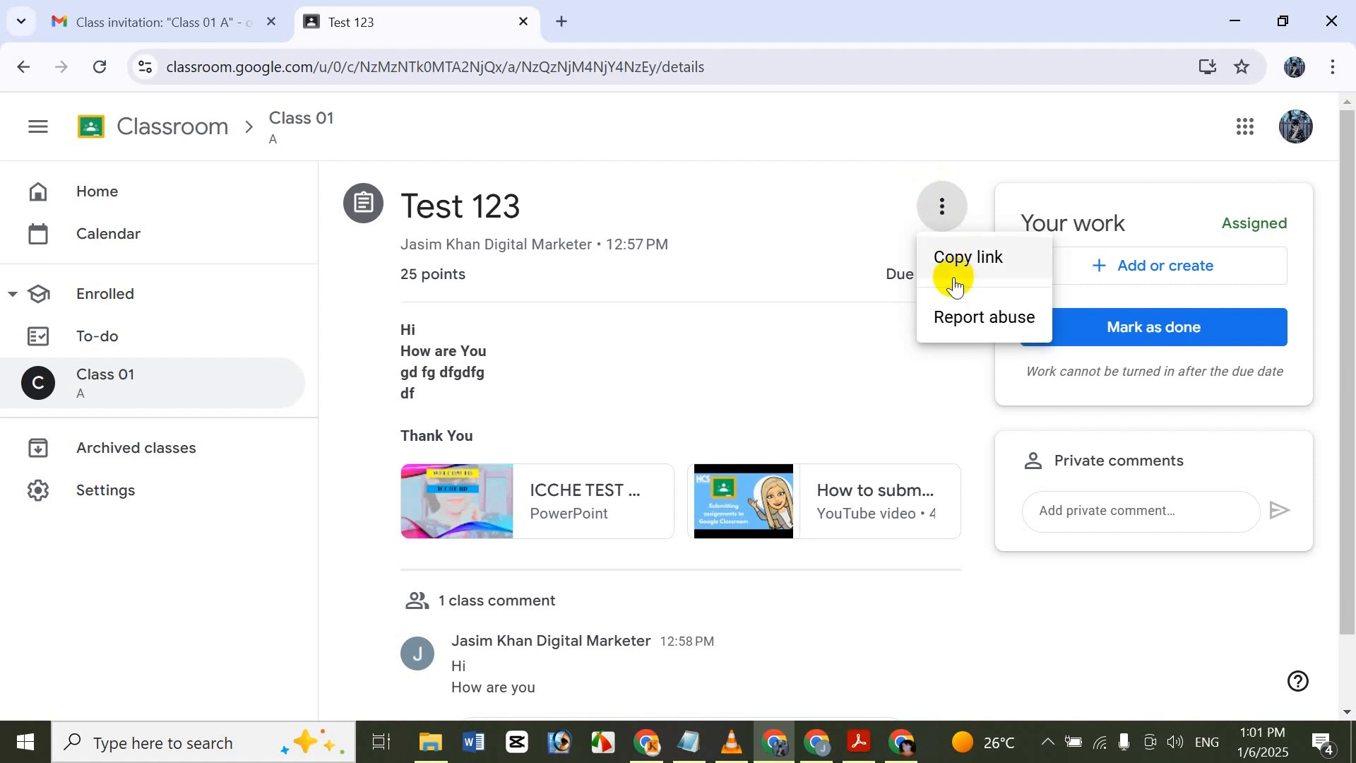
left_click(883, 222)
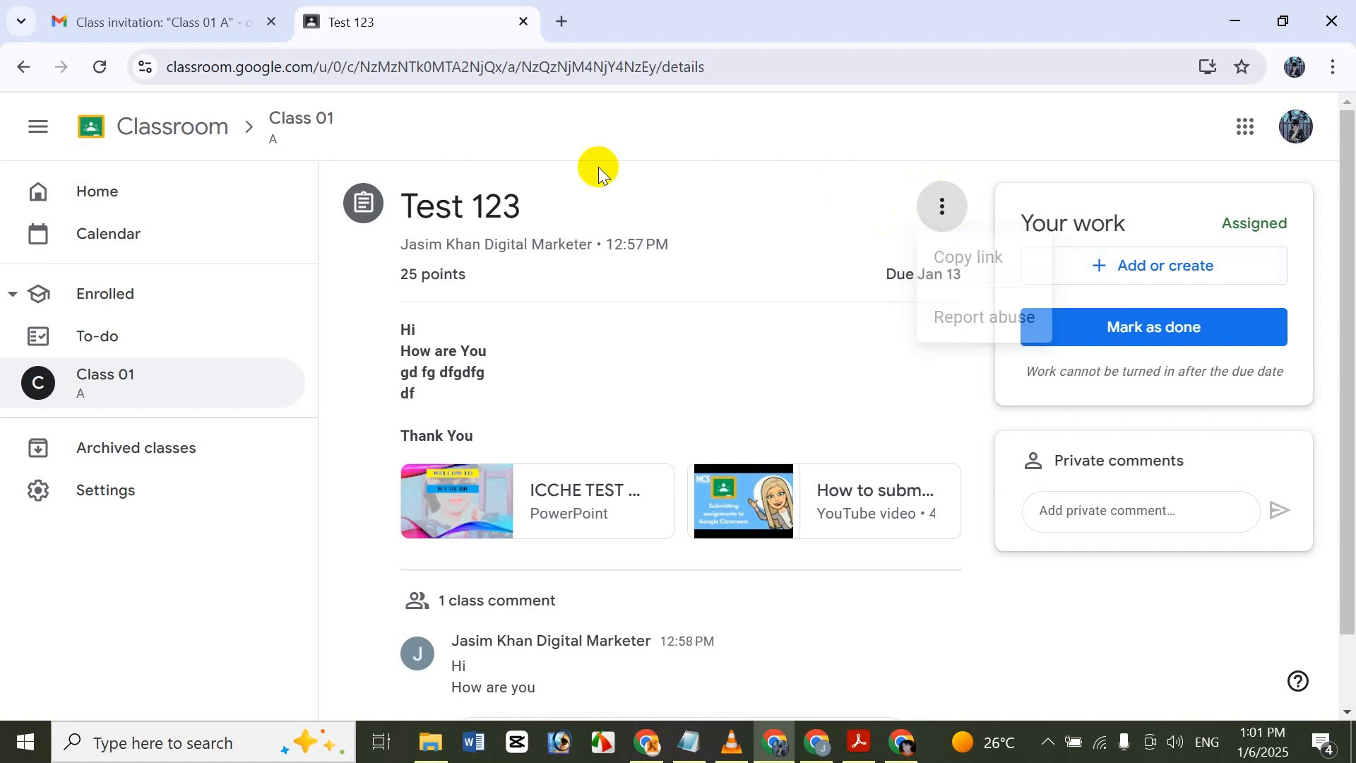
Look through the Stream and Classwork pages of Class 01, discarding the unposted announcement draft when leaving the Stream.
left_click(106, 391)
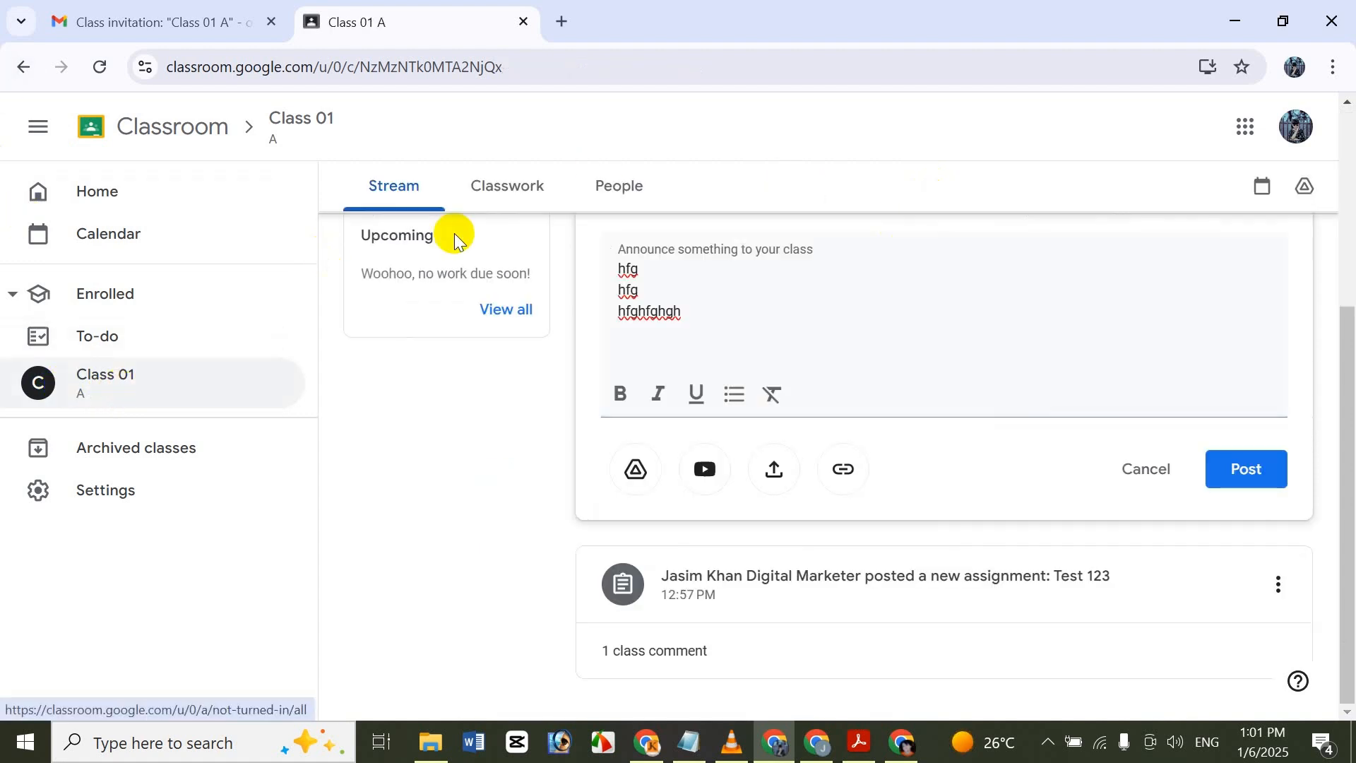
left_click_drag(1347, 651, 1342, 354)
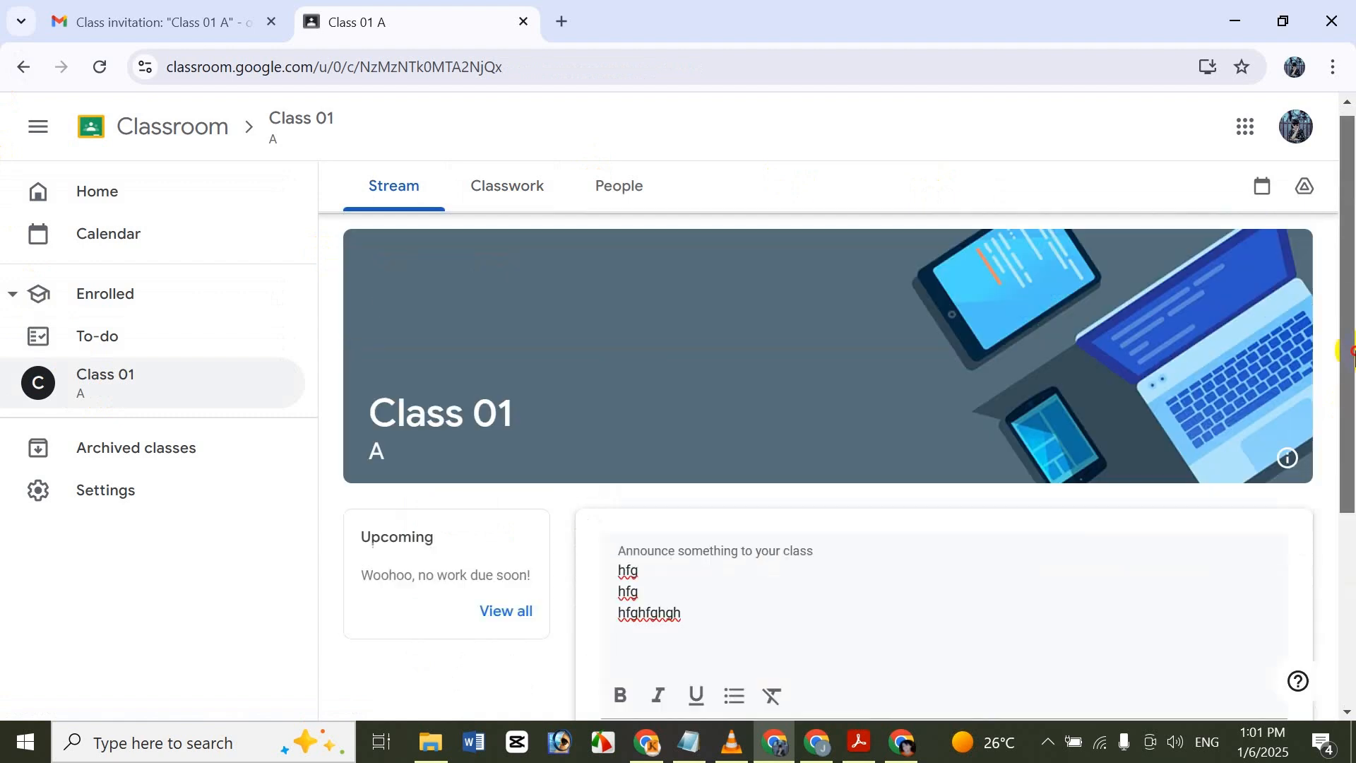
left_click(521, 192)
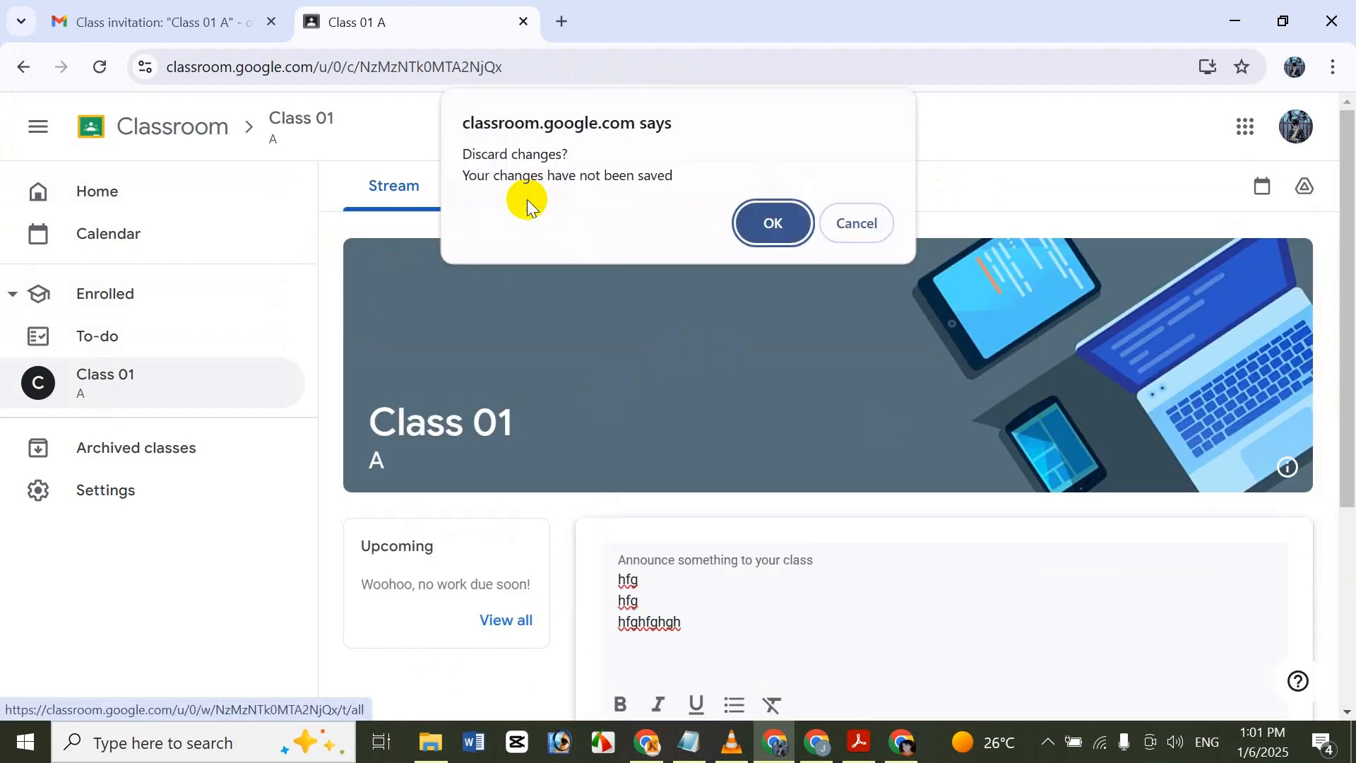
left_click(787, 227)
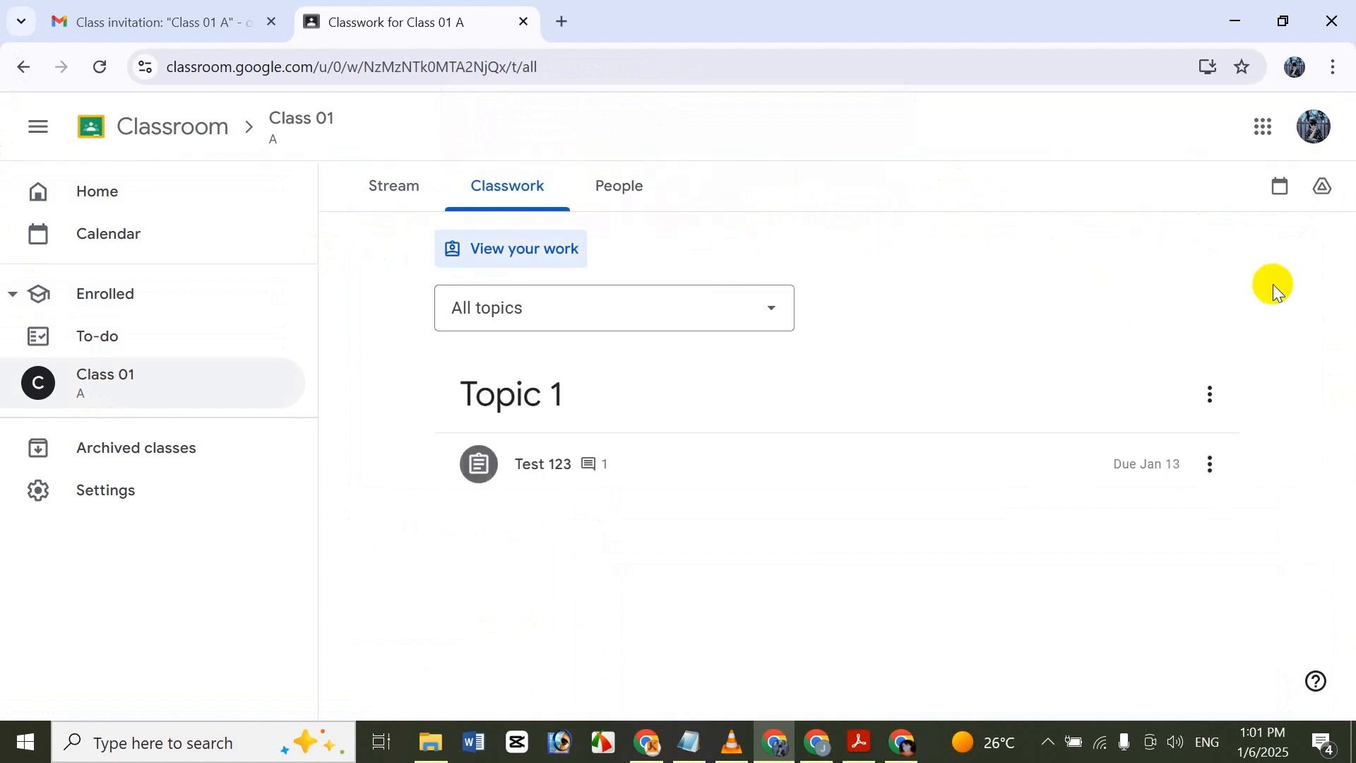
left_click(394, 185)
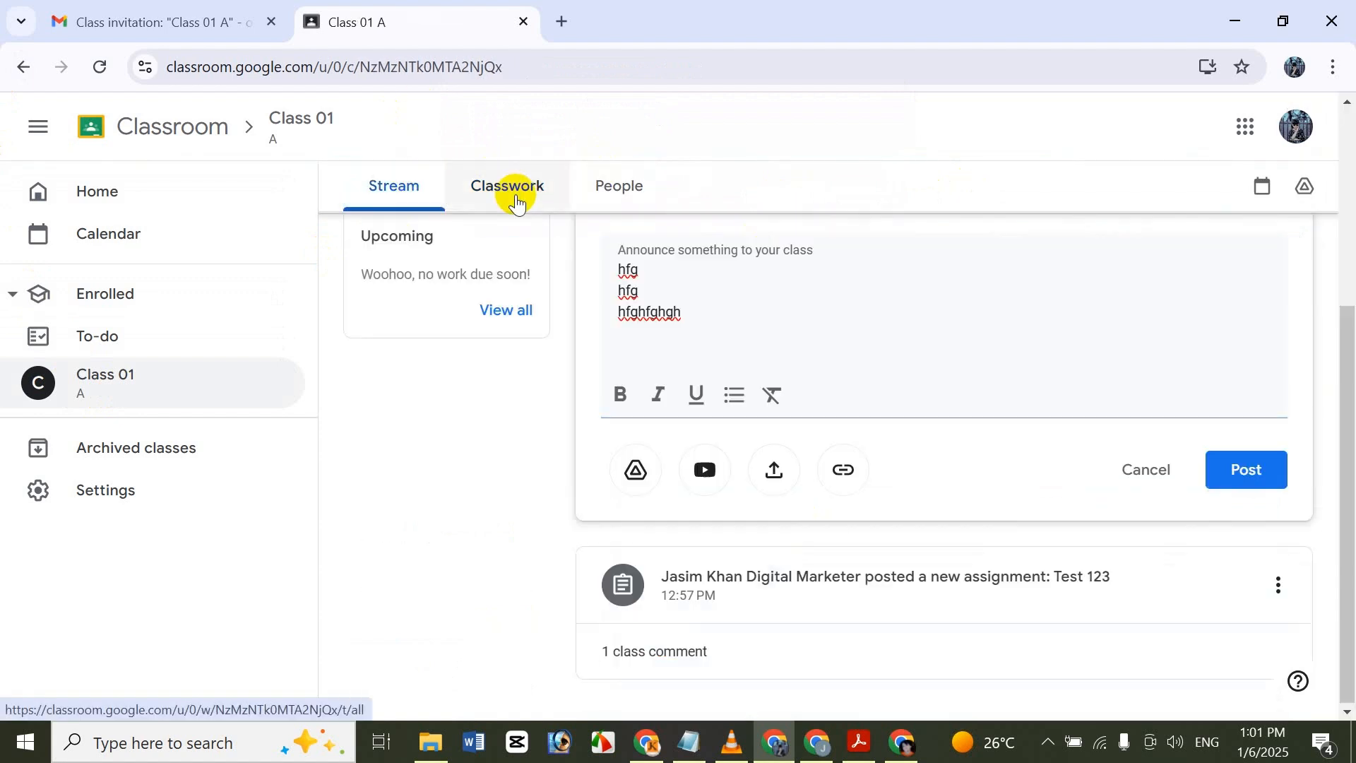
left_click(517, 202)
left_click(756, 221)
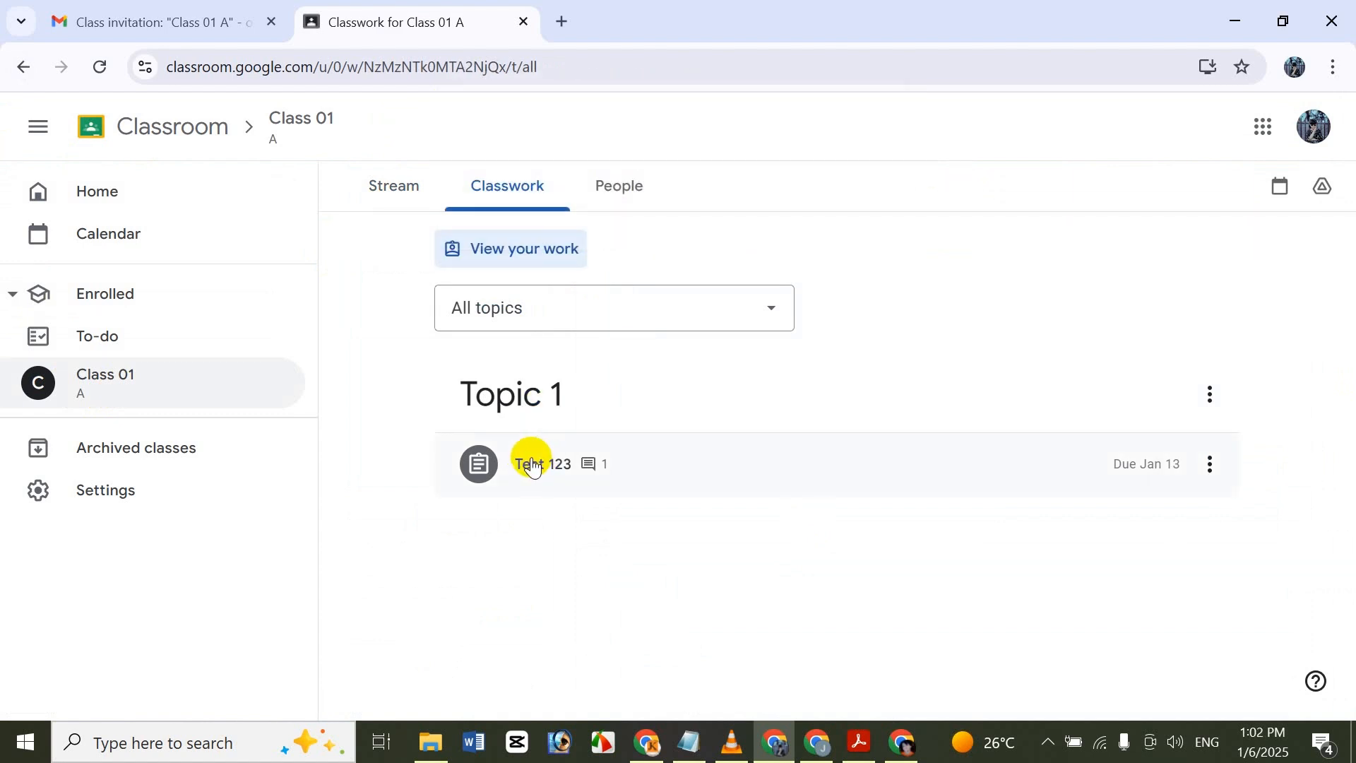
Expand Test 123 under Topic 1 in the classwork list and open its full instructions.
left_click(604, 458)
scroll(1351, 424, "down", 2)
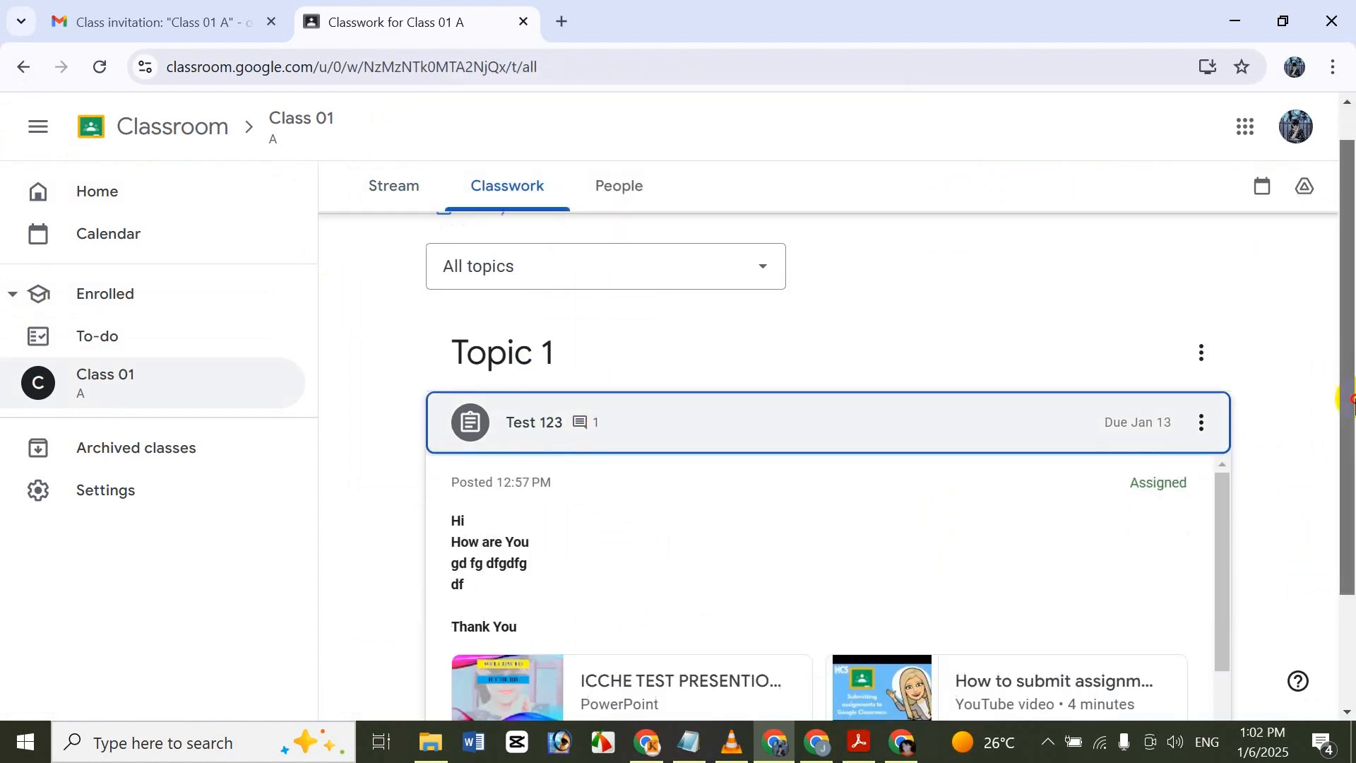
left_click_drag(1355, 399, 1331, 519)
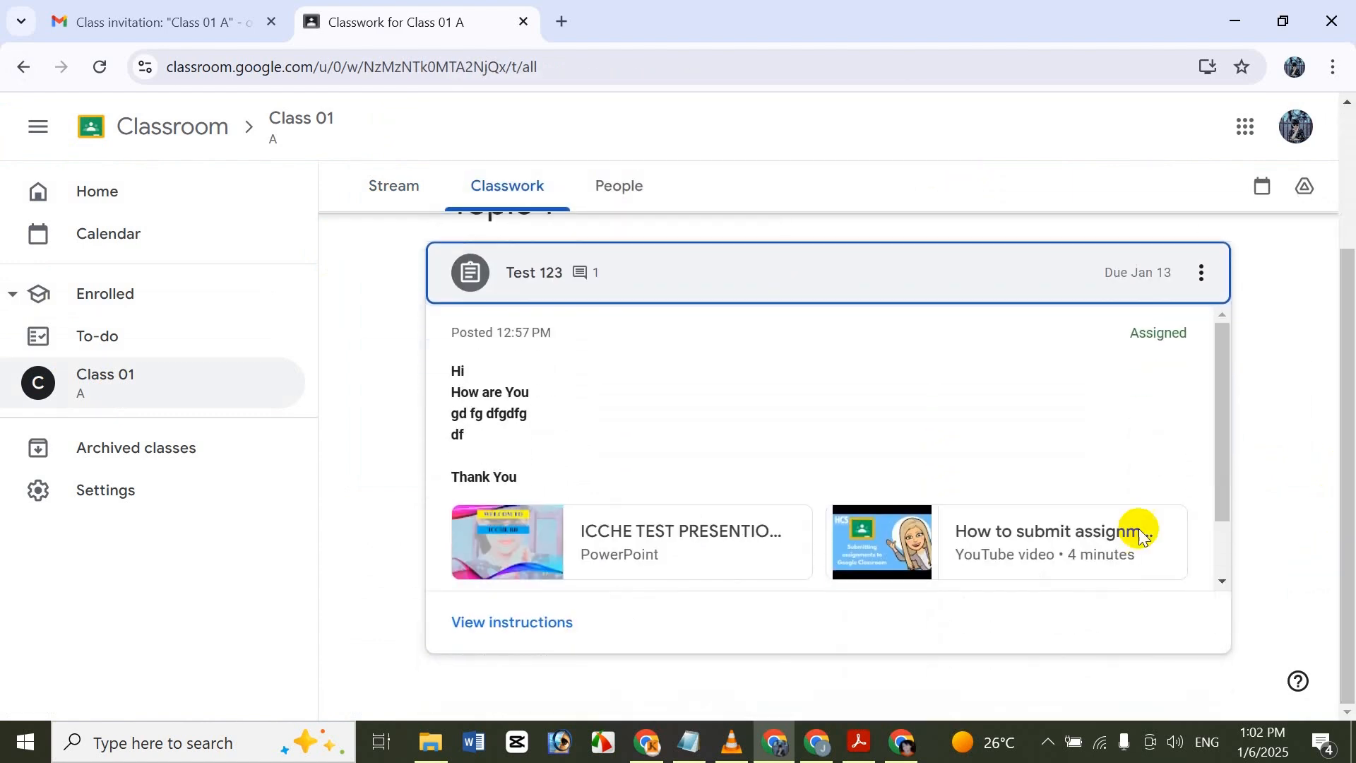
left_click(539, 619)
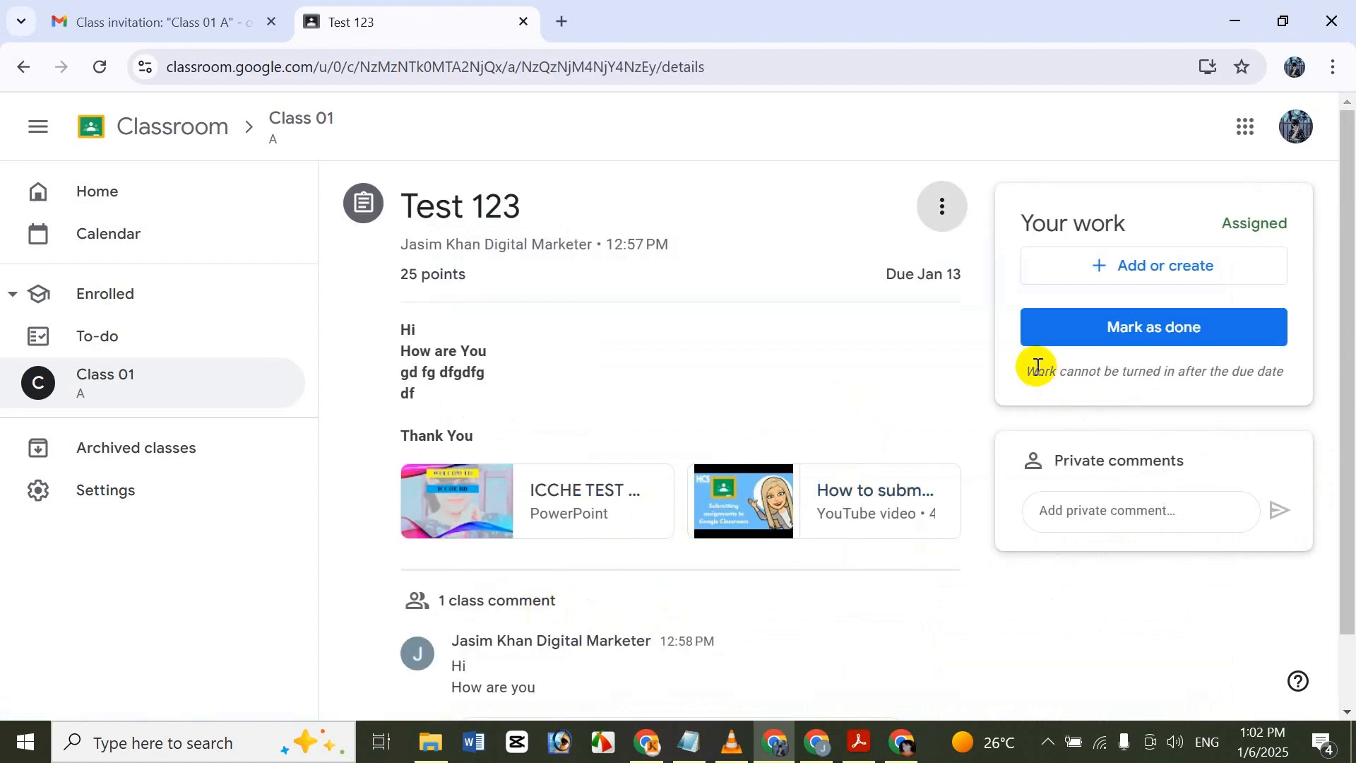
View the student's People page of Class 01, discarding the unposted announcement draft on the way.
left_click(151, 388)
left_click(639, 193)
left_click(785, 212)
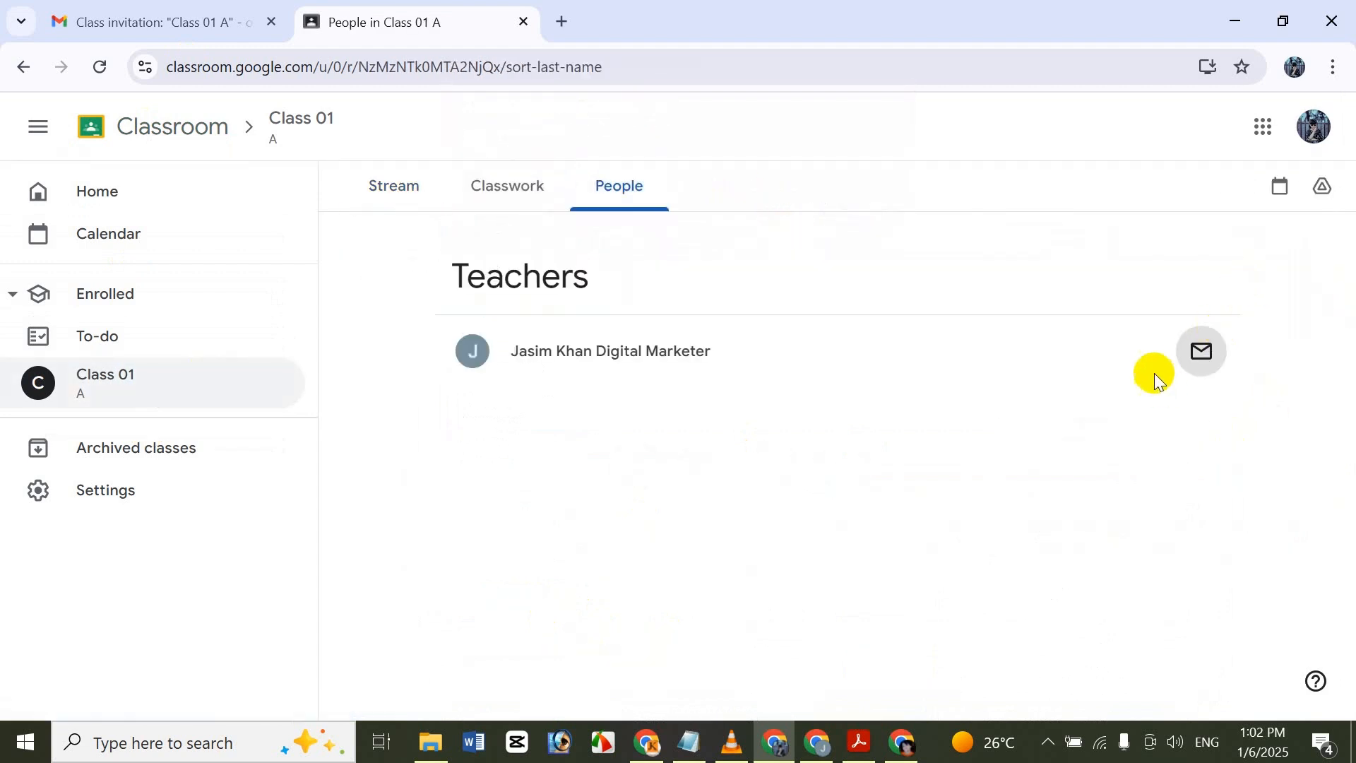
left_click(413, 166)
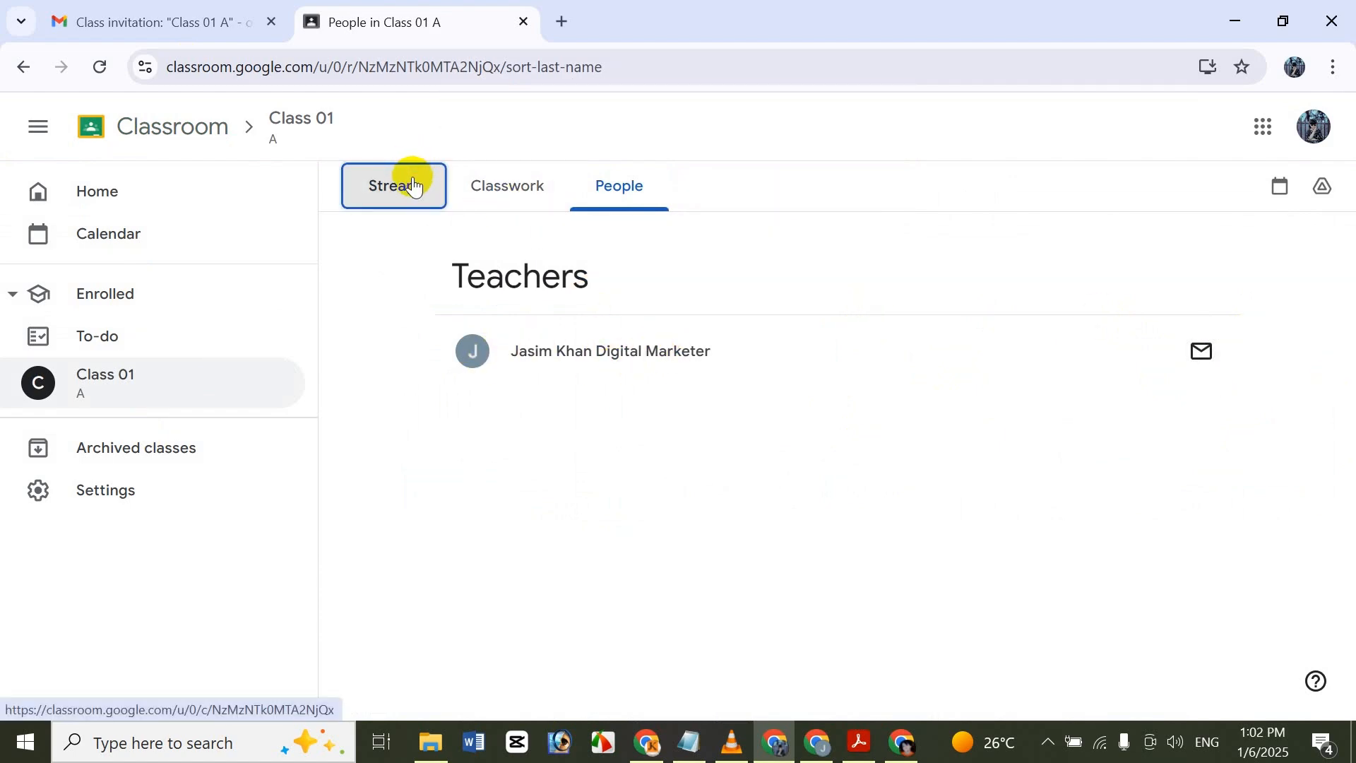
Switch to the teacher's window and remove the first invited student from the Students list of Class 01.
left_click(817, 735)
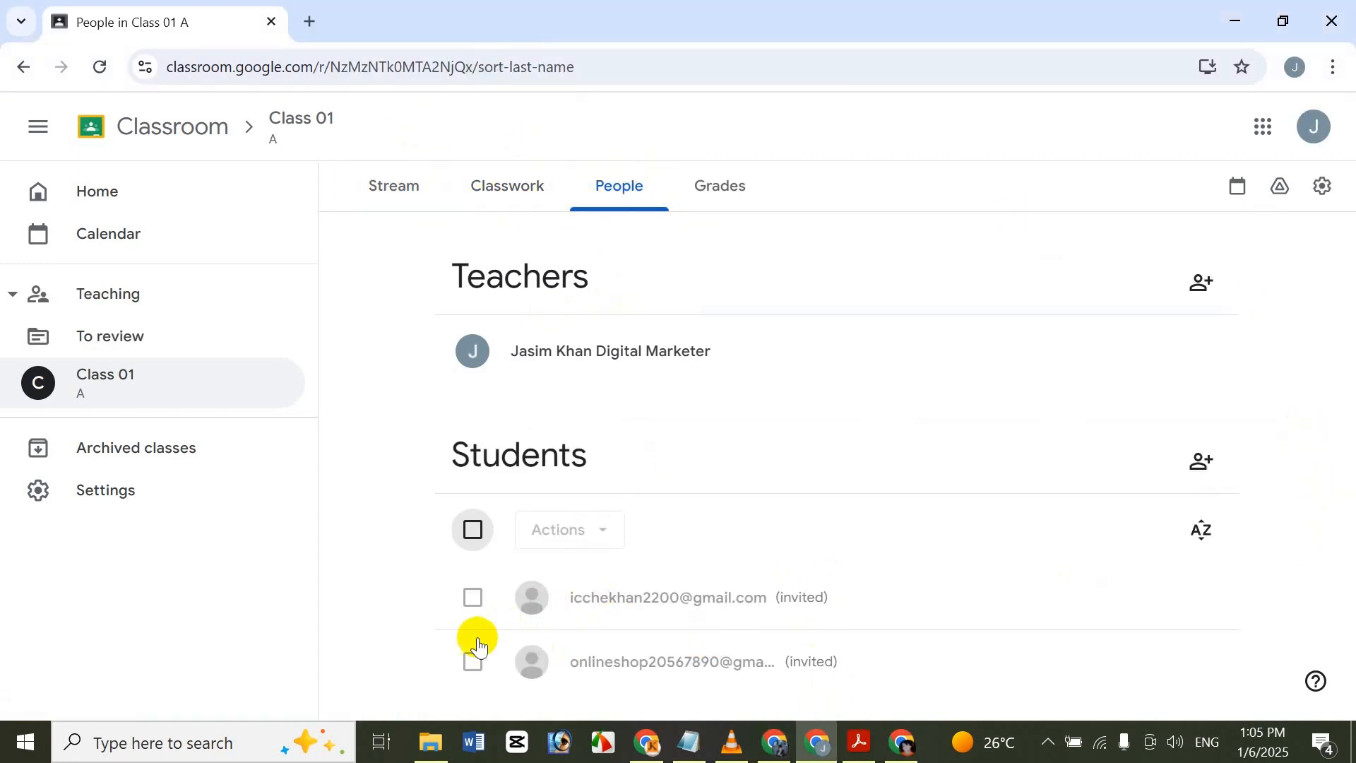
left_click(474, 603)
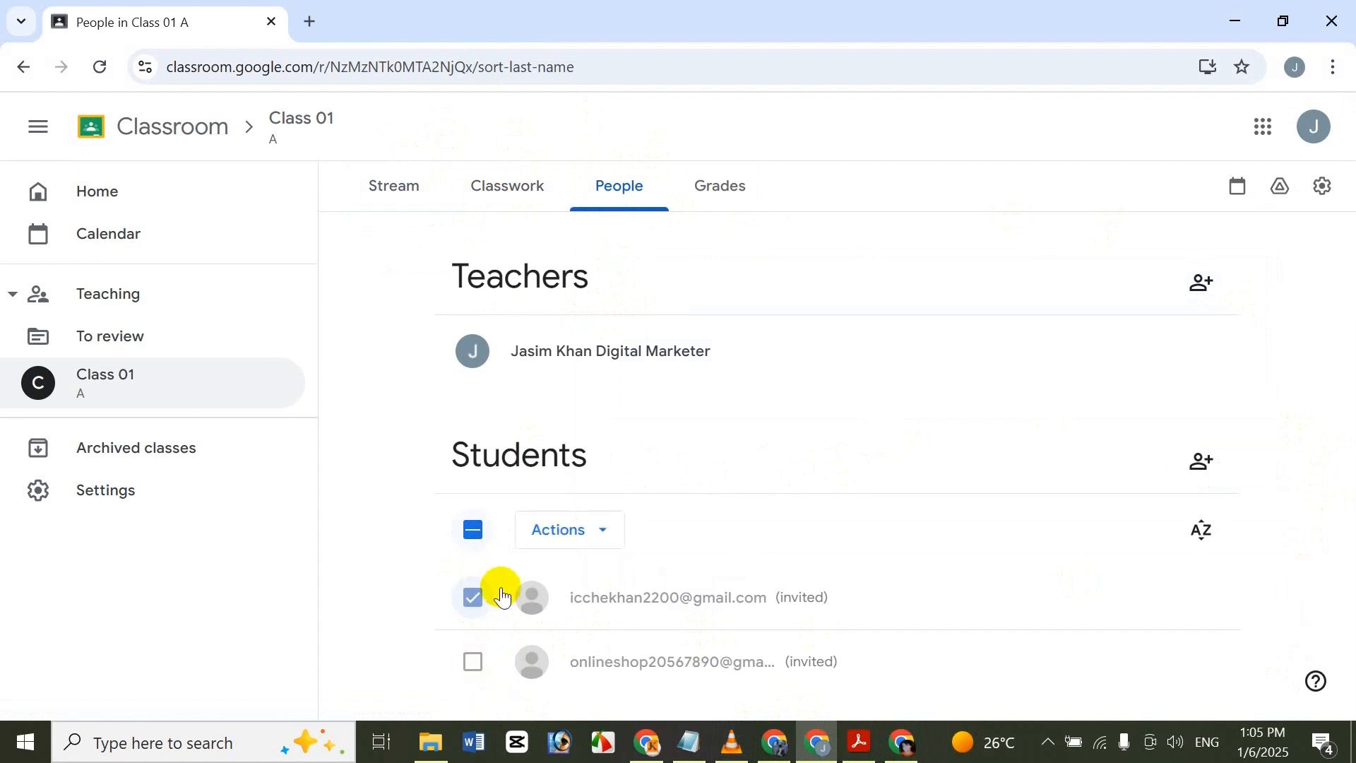
left_click(587, 541)
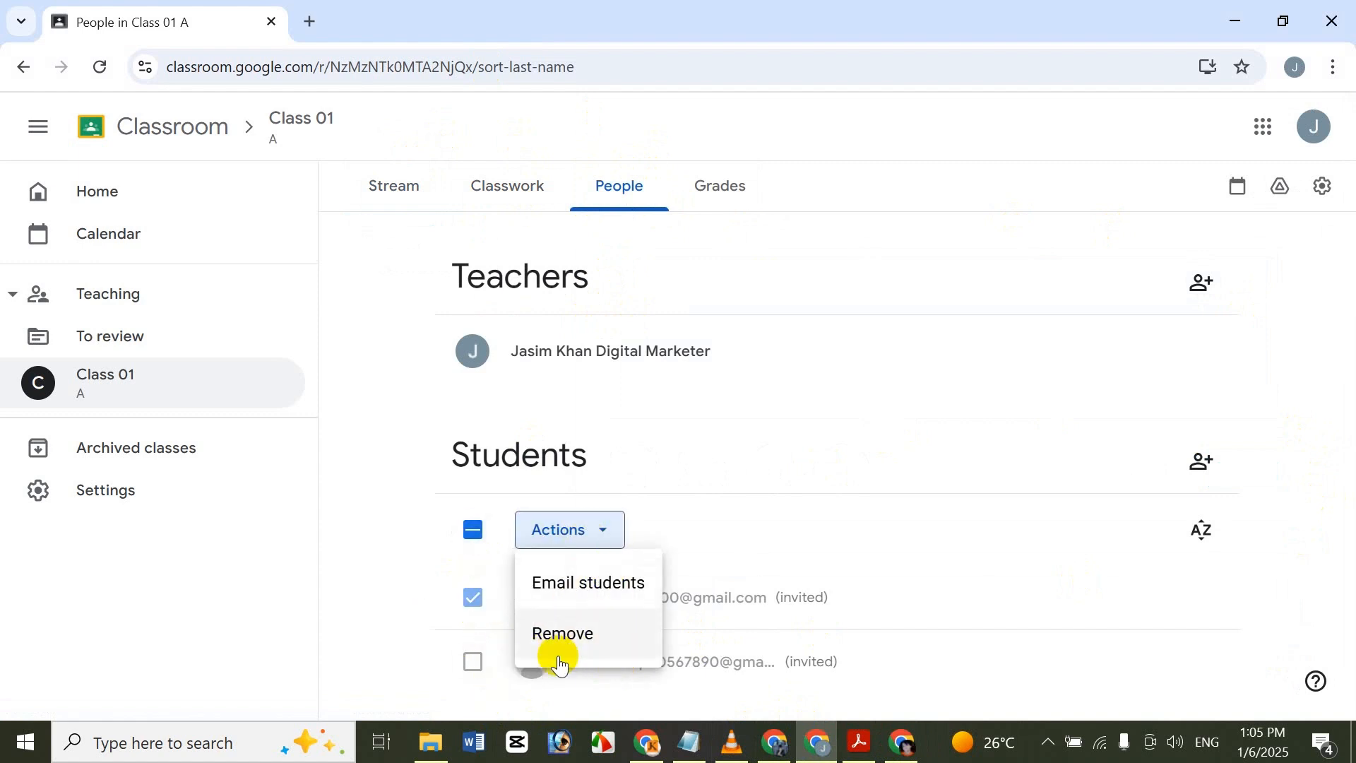
left_click(614, 635)
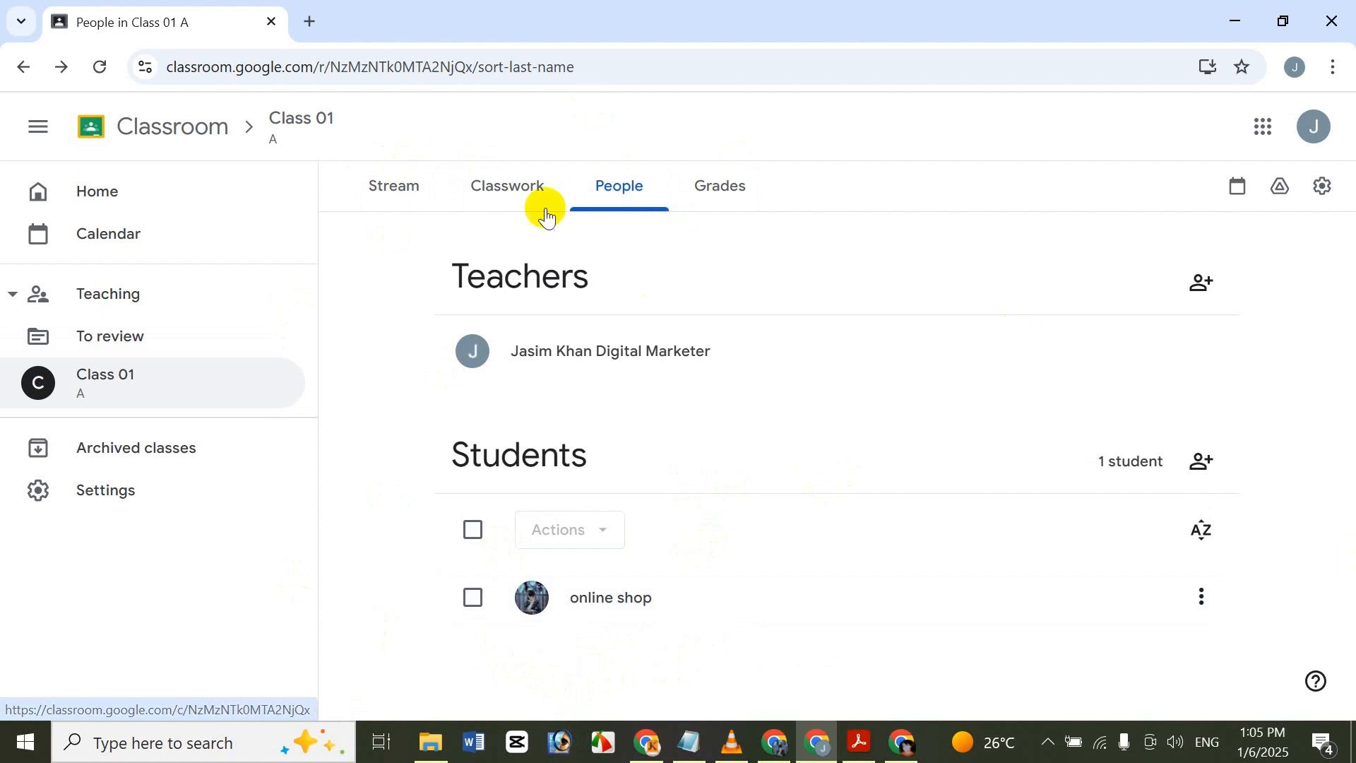
Enlarge the class code on the teacher's Stream page of Class 01, copy it, and close the code display.
left_click(424, 192)
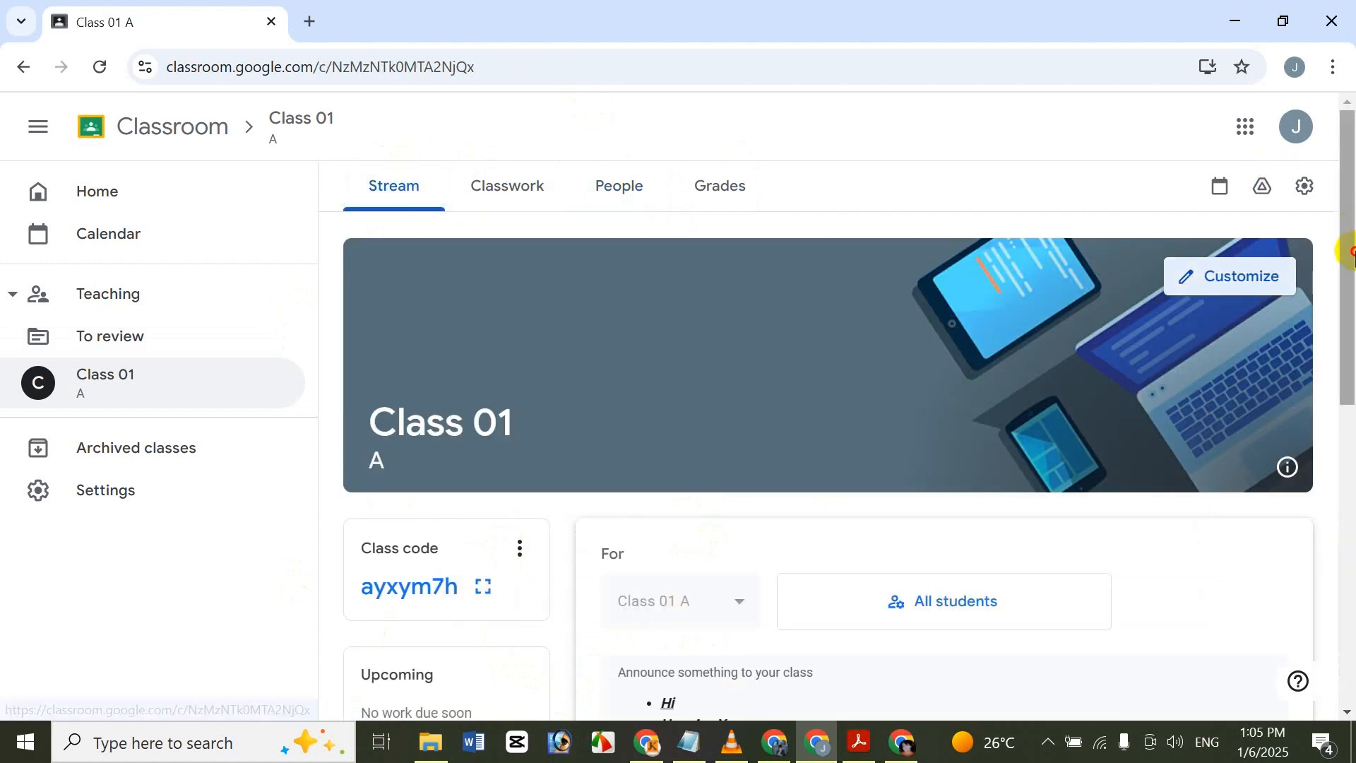
left_click_drag(1349, 252, 1349, 309)
left_click(486, 467)
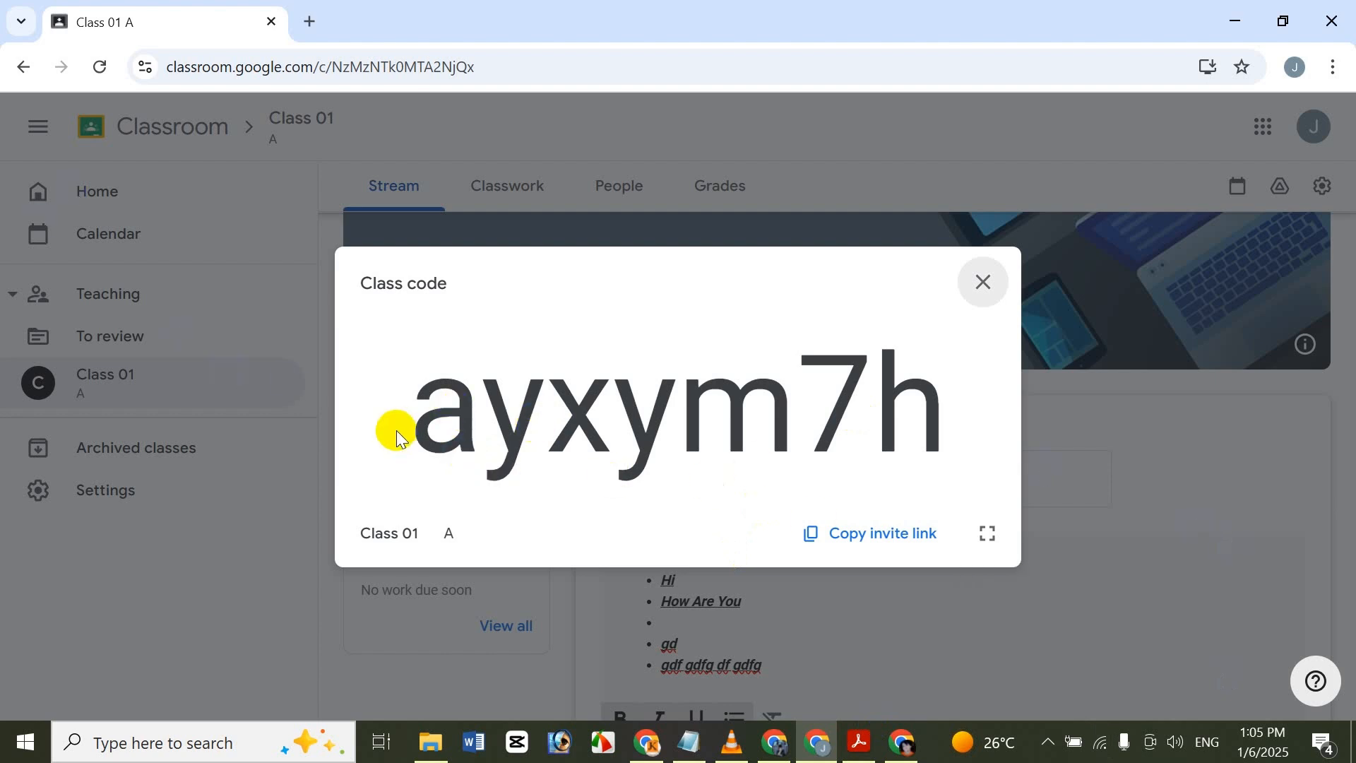
left_click_drag(417, 431, 962, 414)
key("ctrl+c")
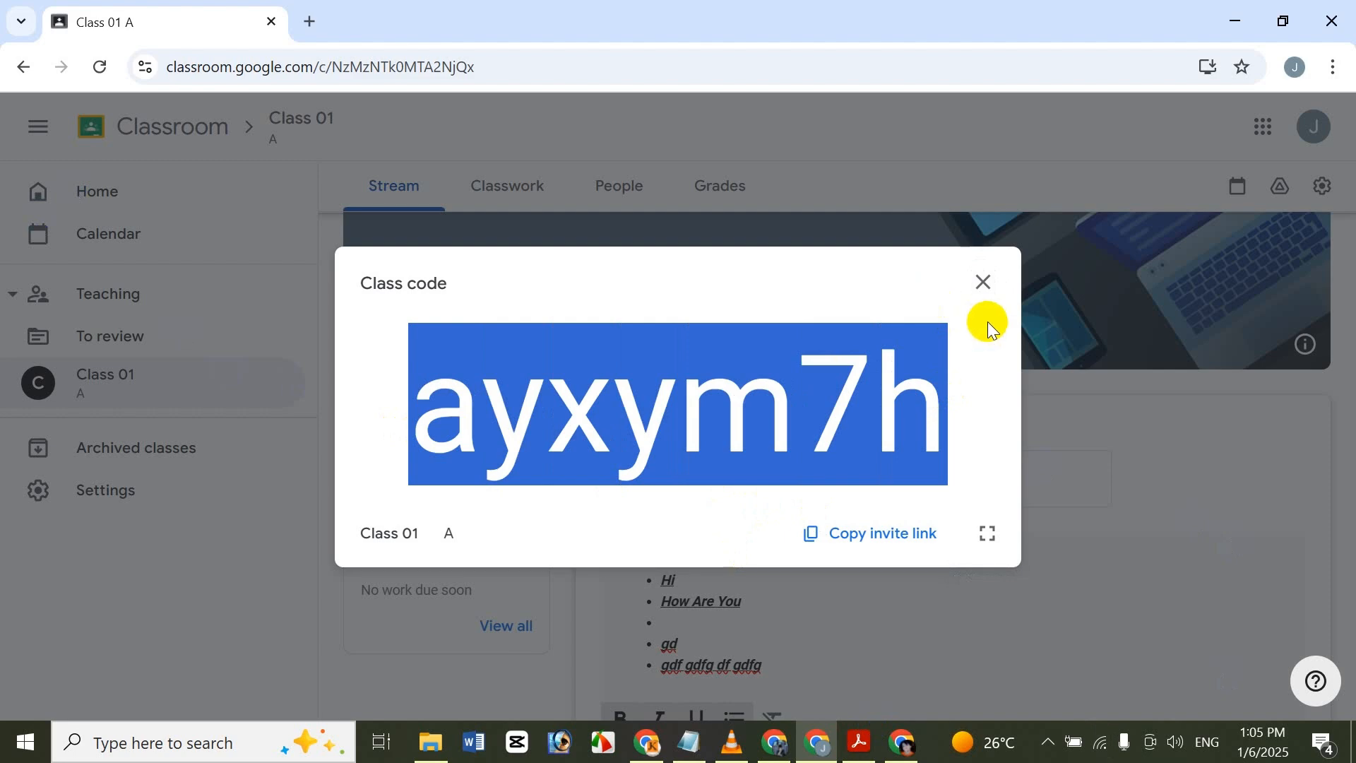
left_click(1000, 269)
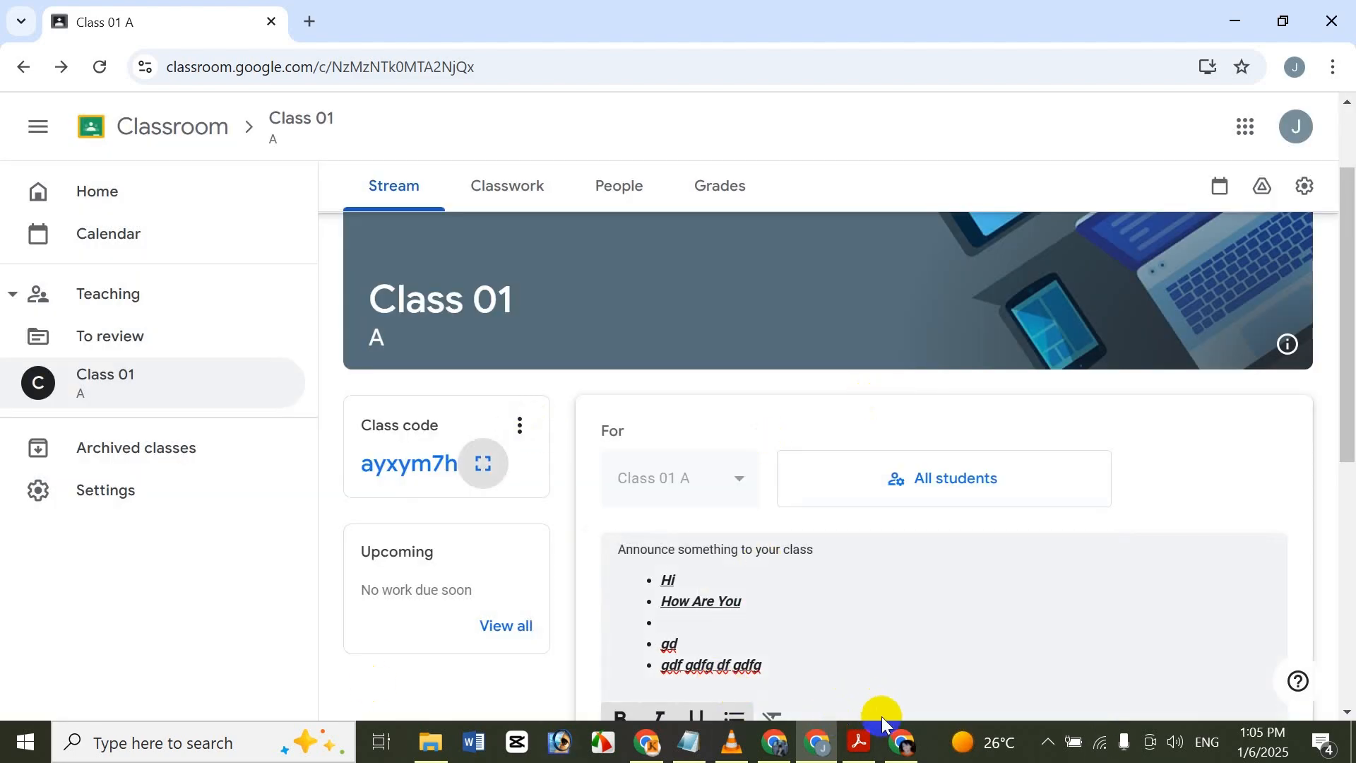
Switch to a Chrome window signed in with another account and open Google Classroom from its Google apps.
mouse_move(818, 738)
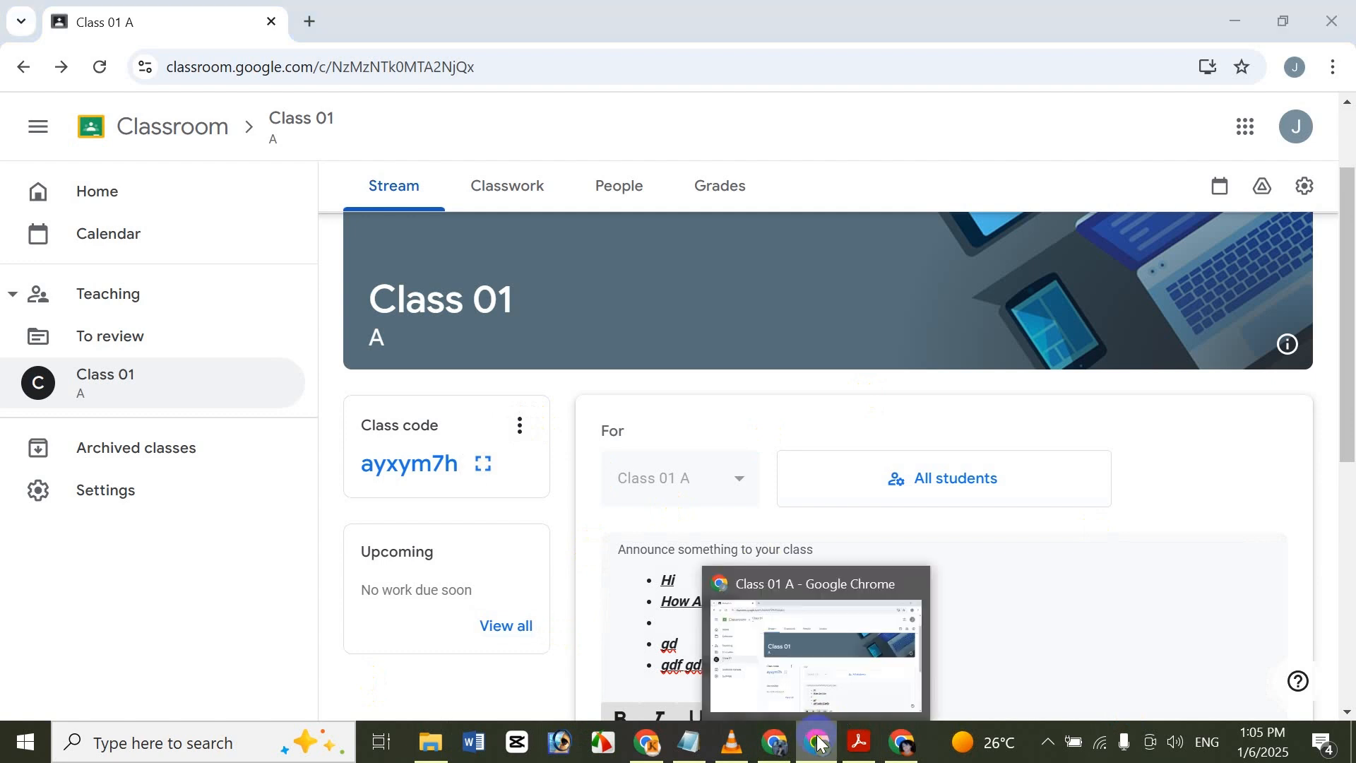
left_click(804, 660)
left_click(929, 344)
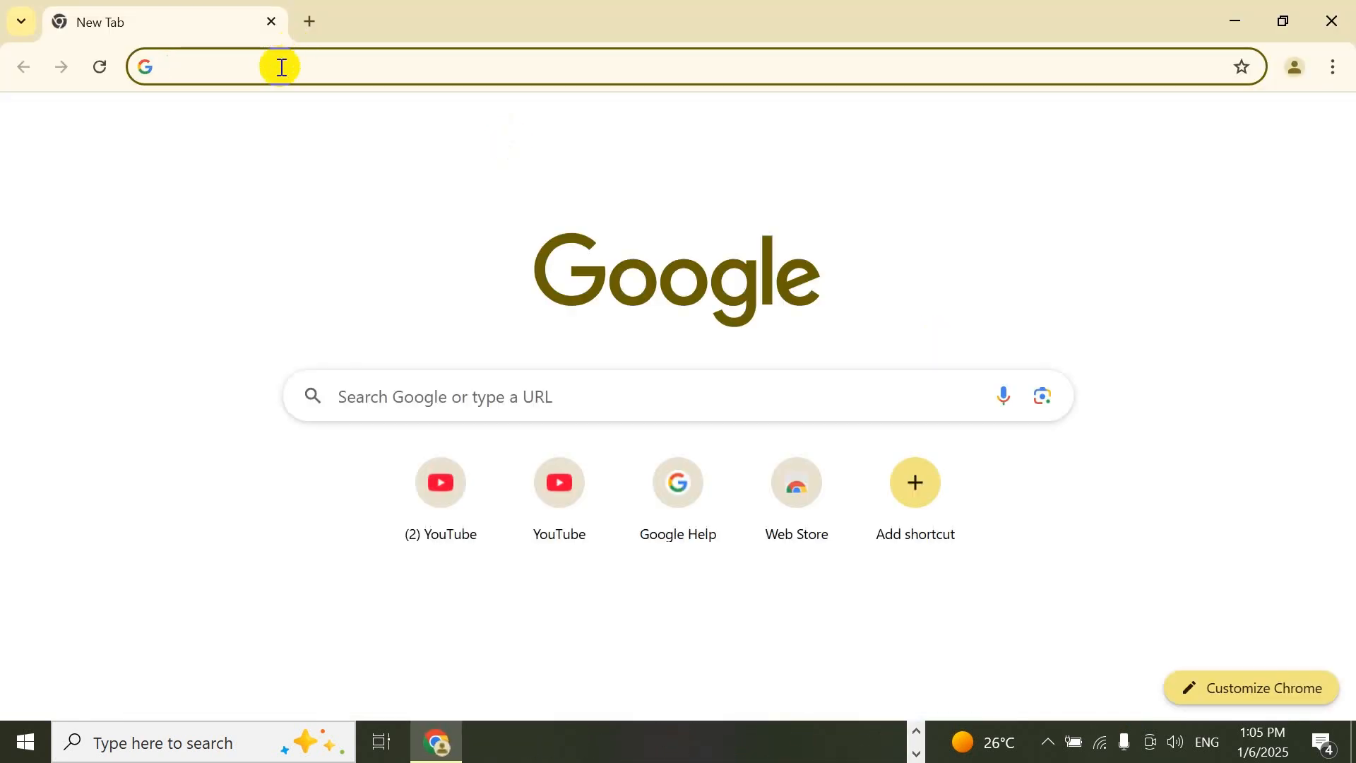
left_click(1271, 126)
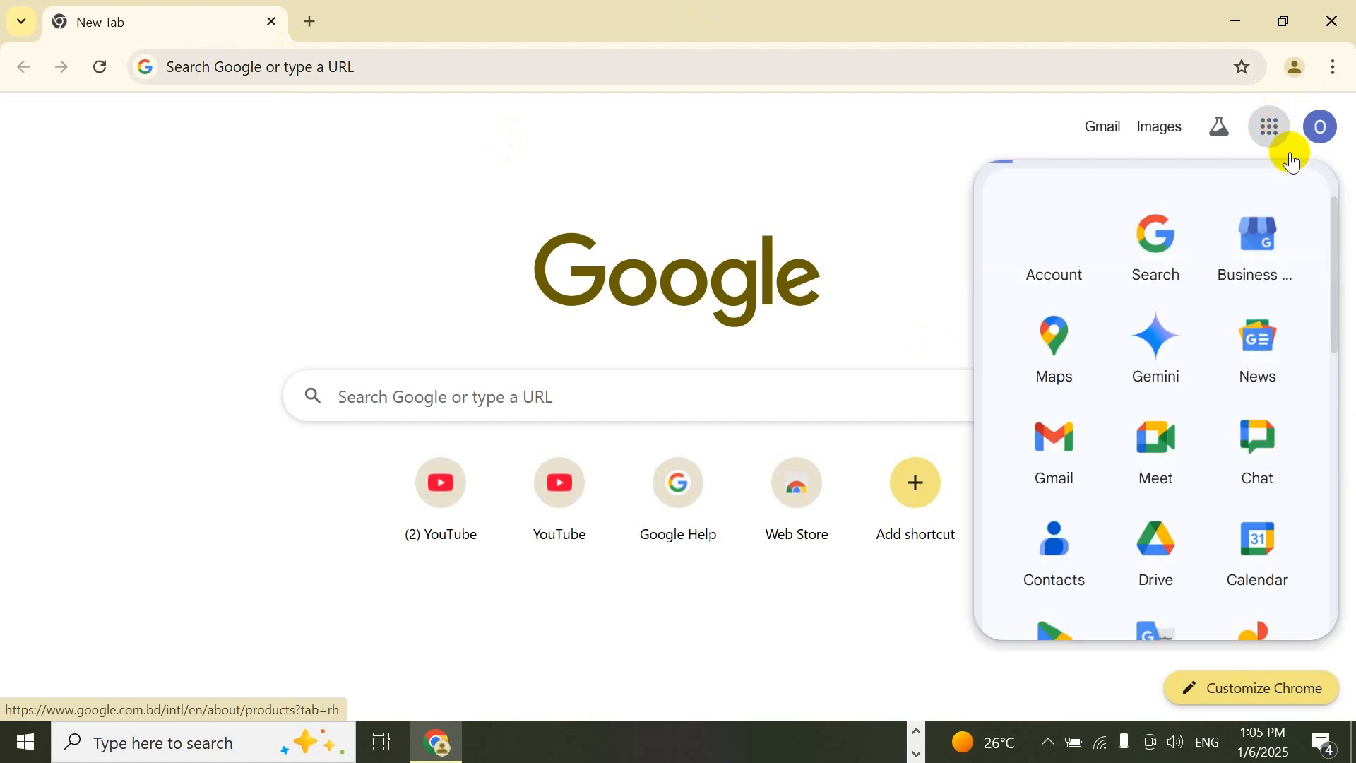
left_click_drag(1334, 240, 1339, 303)
left_click_drag(1336, 346, 1290, 353)
scroll(1290, 353, "down", 5)
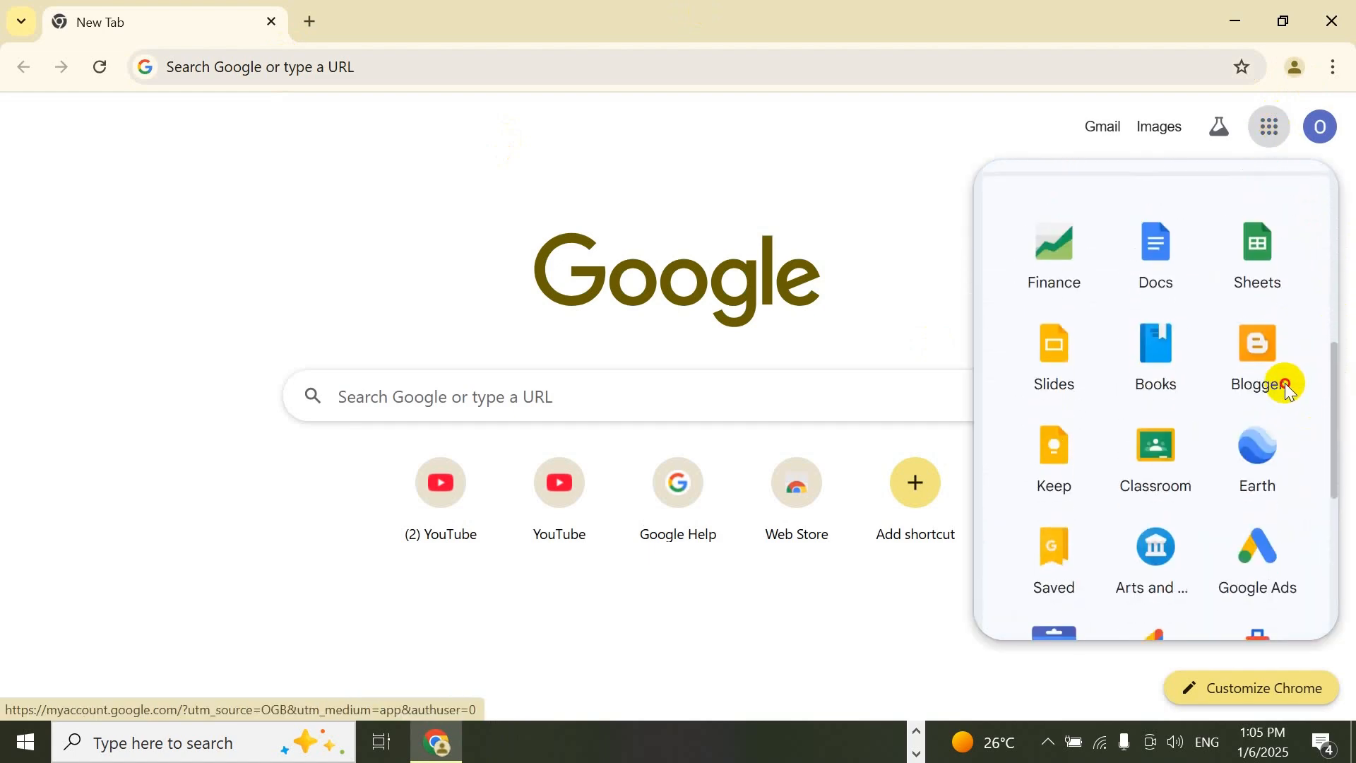
left_click(1175, 353)
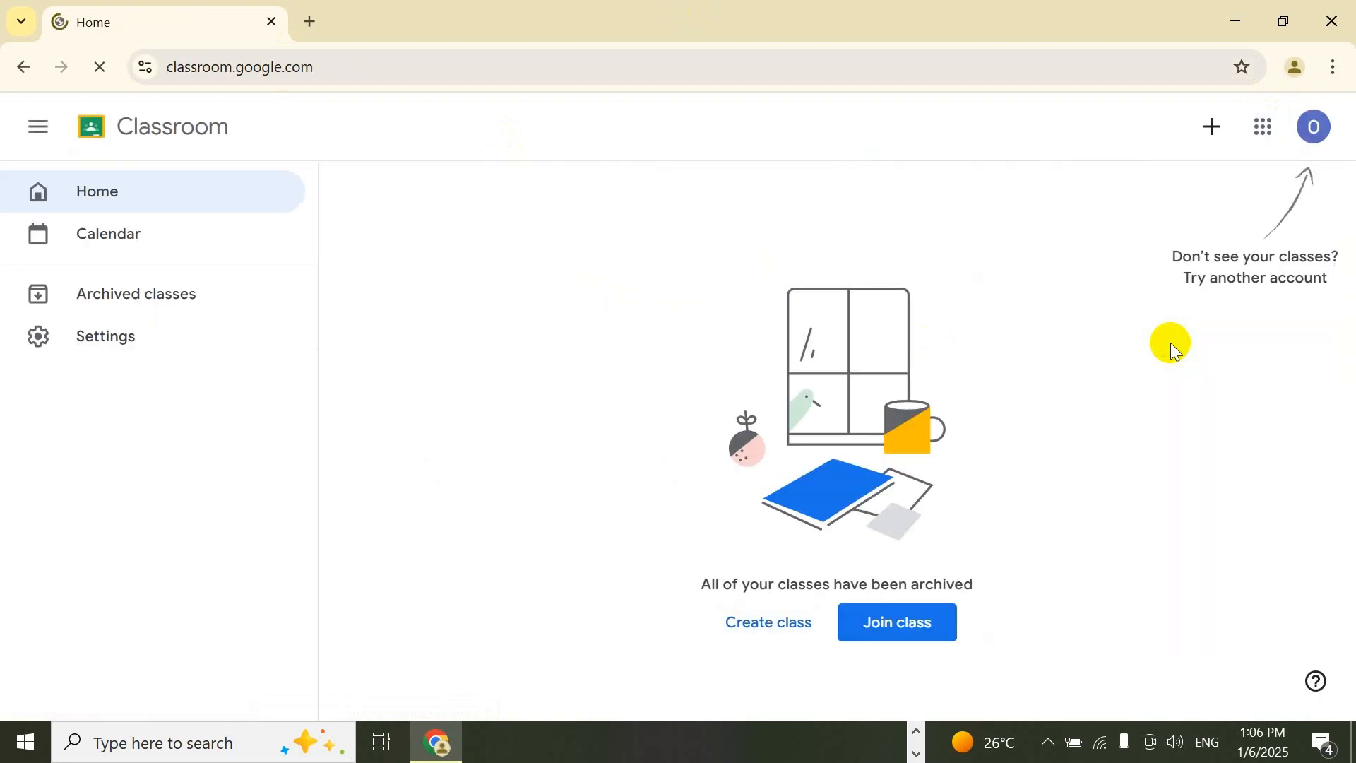
Join Class 01 with the copied class code, and open the announcement editor on its Stream page.
left_click(930, 636)
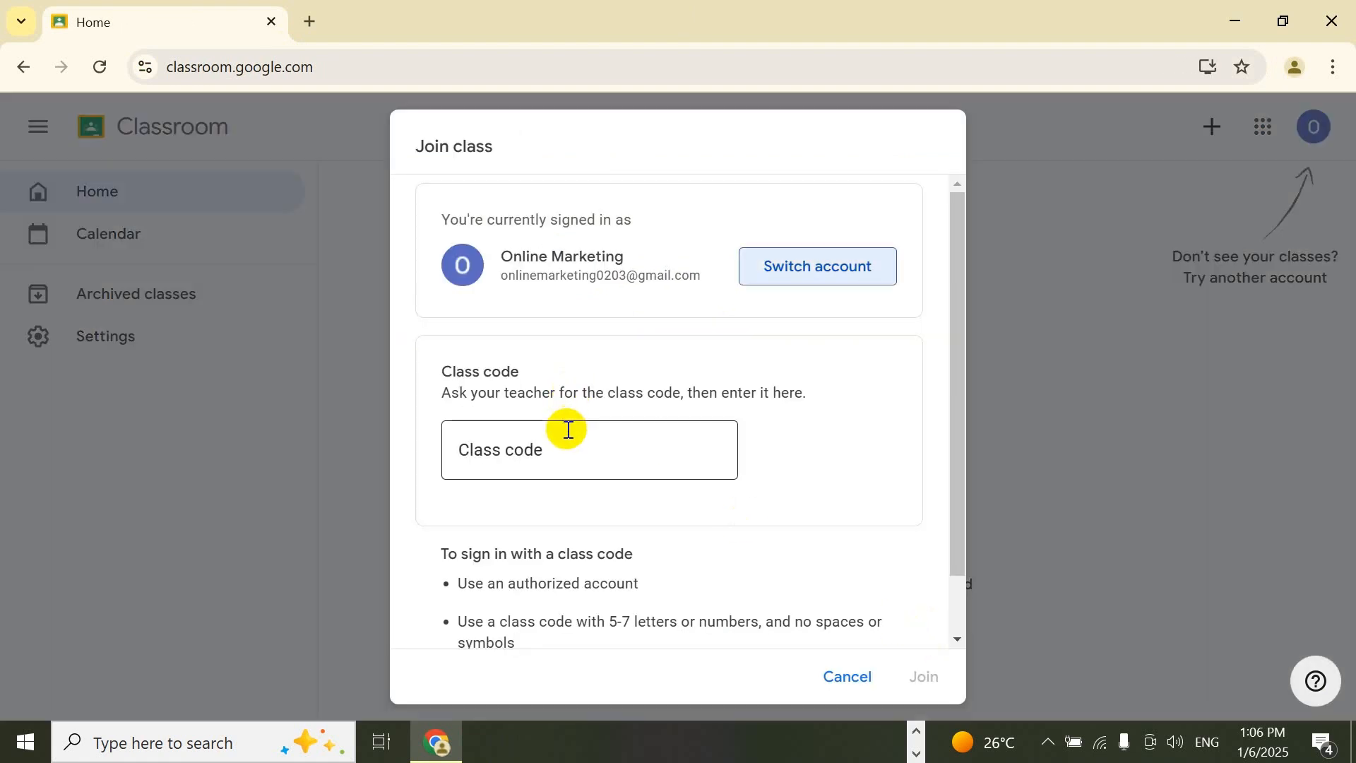
left_click(540, 456)
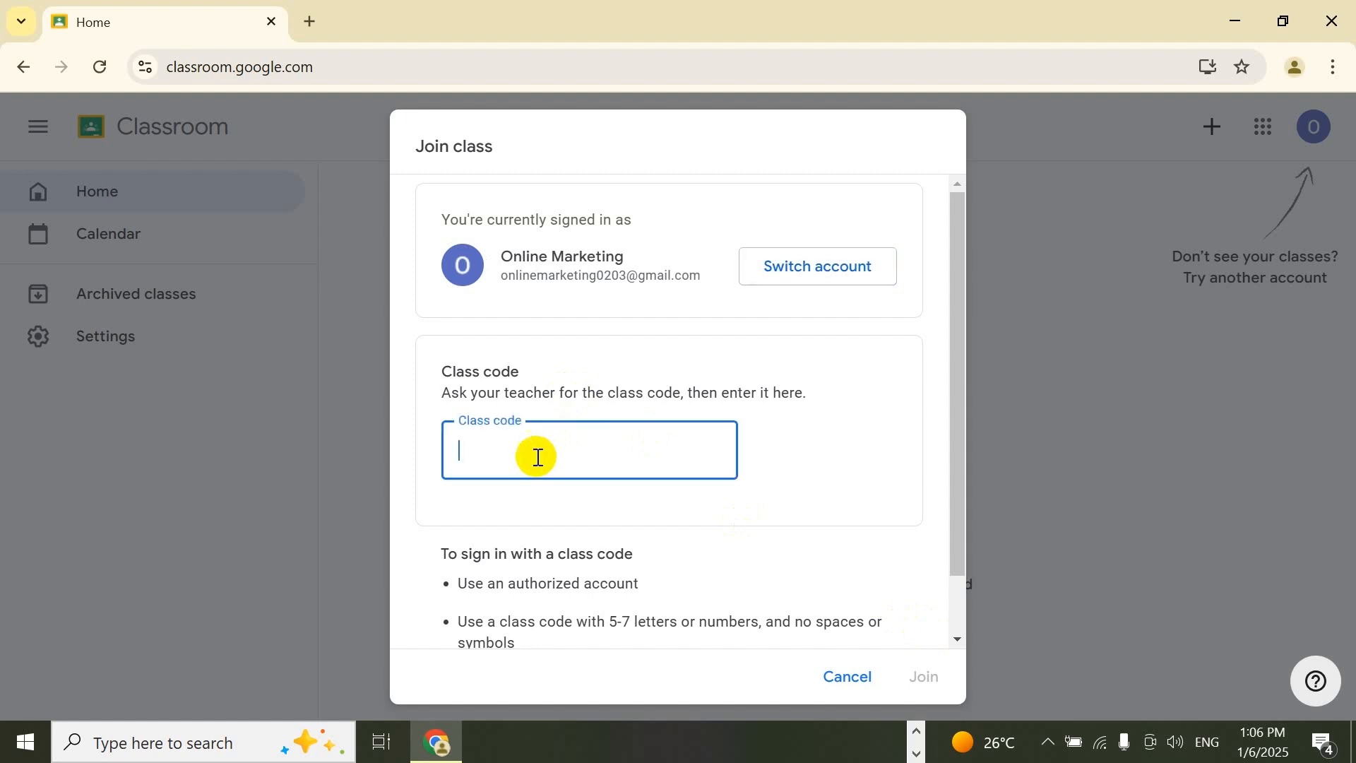
key("ctrl+v")
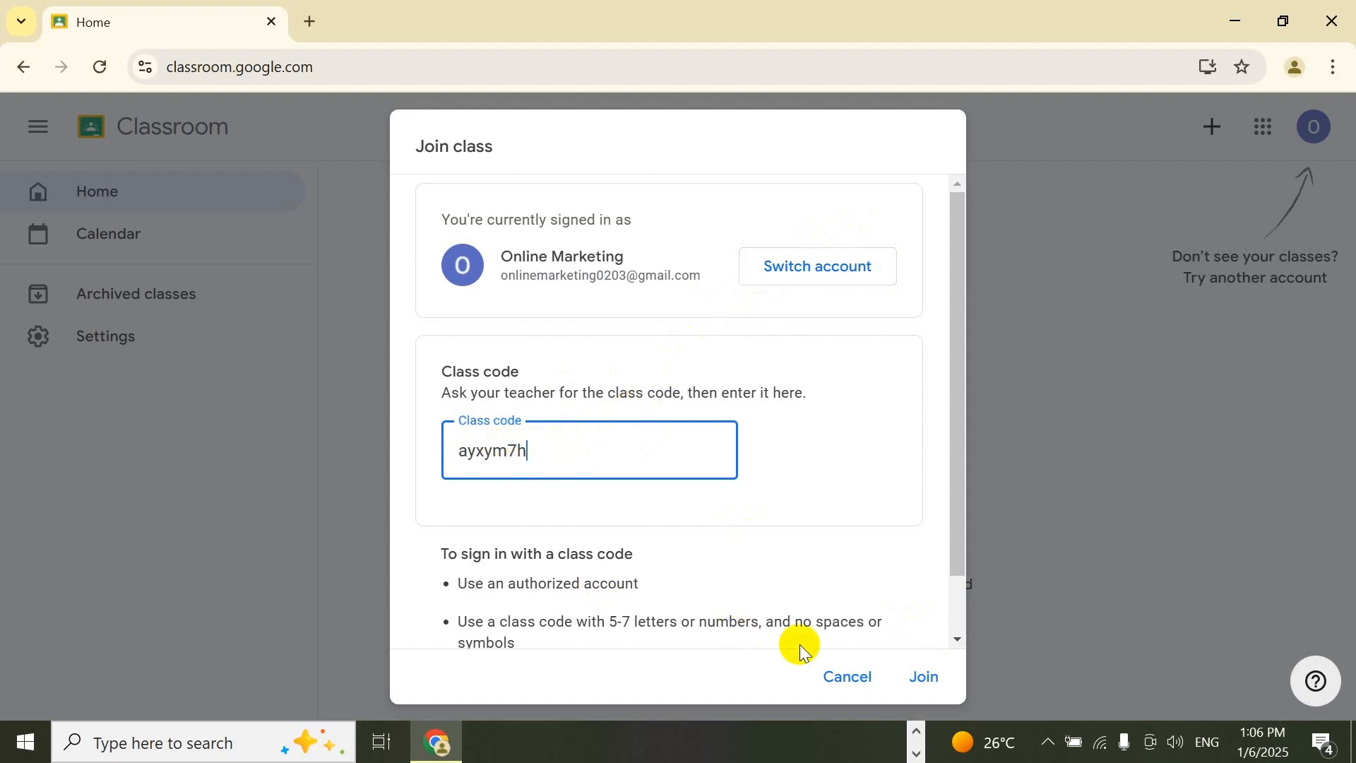
left_click(926, 677)
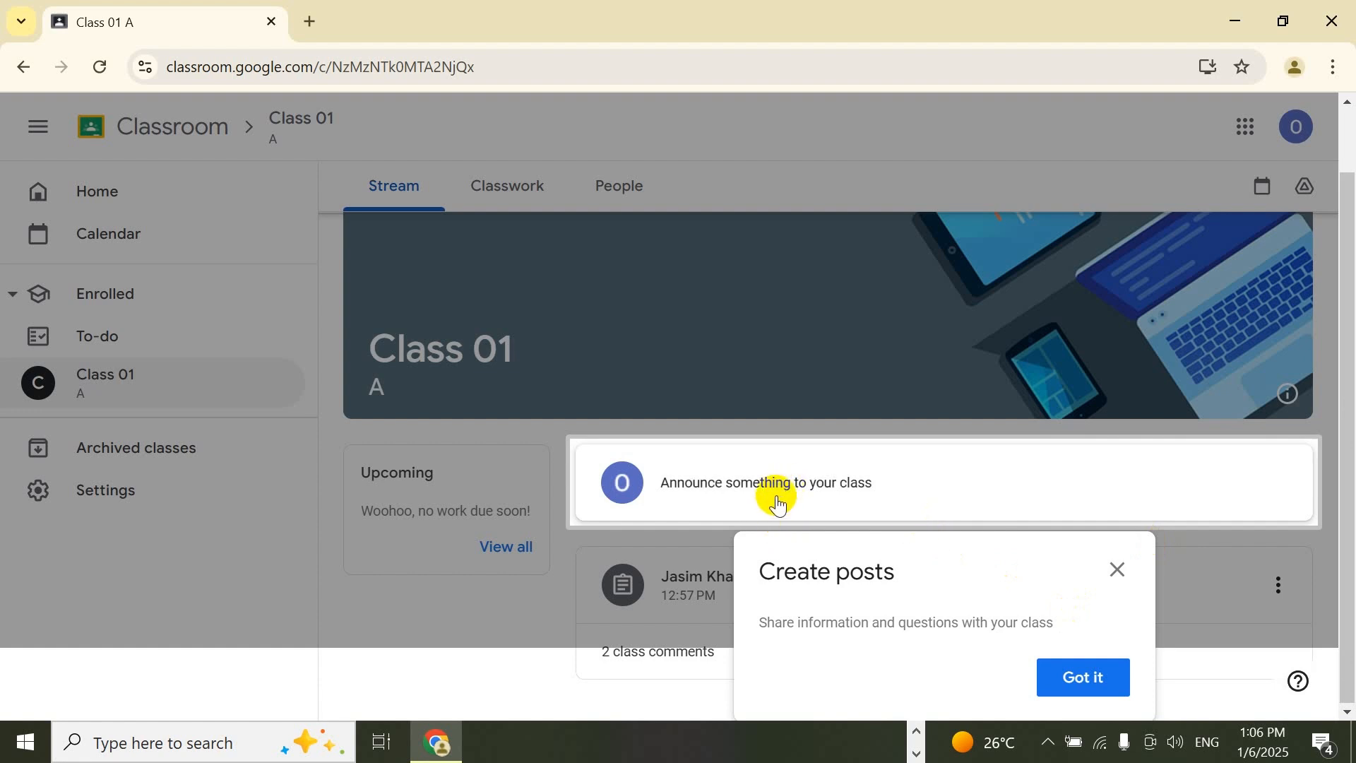
left_click(788, 490)
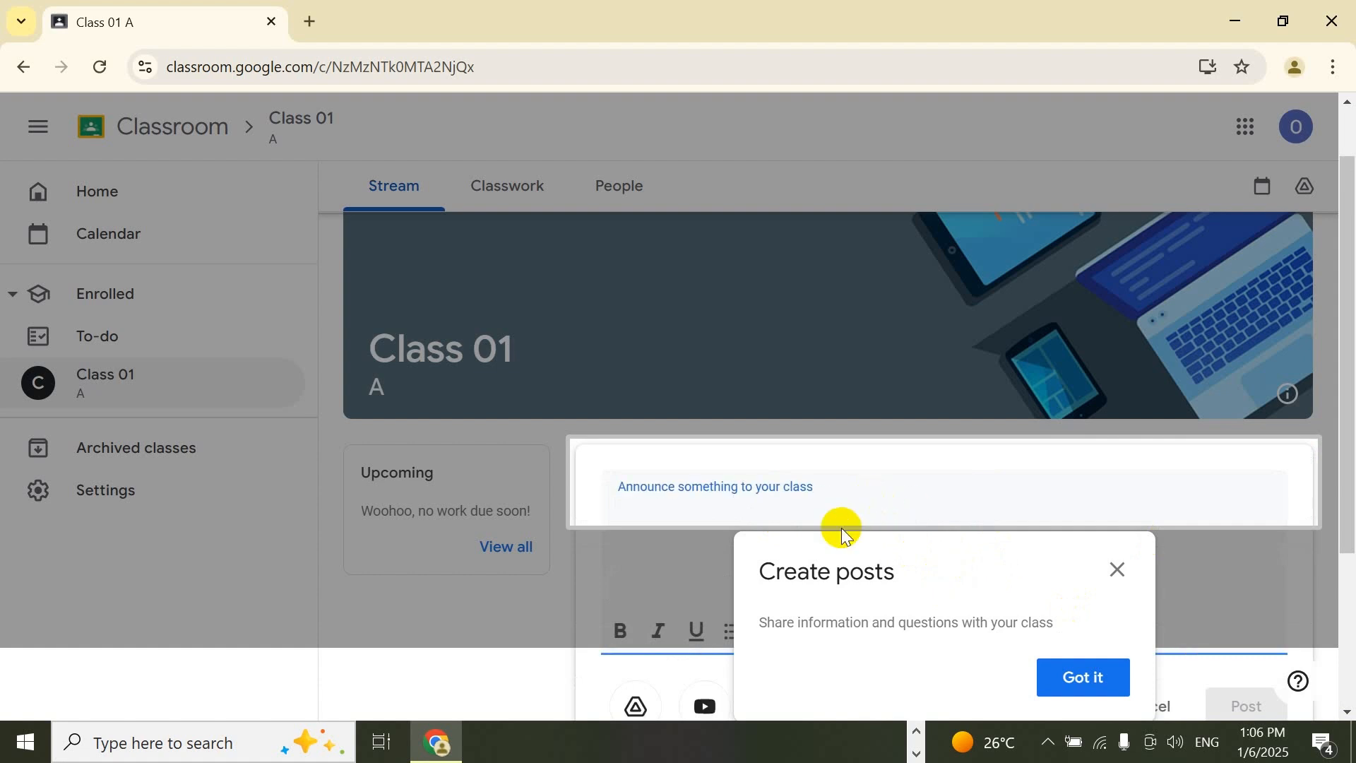
Dismiss the posting tip and post an announcement to Class 01 with the lines "Hi", "hfg", "h", "fg" and "hgfhfh".
left_click(1117, 569)
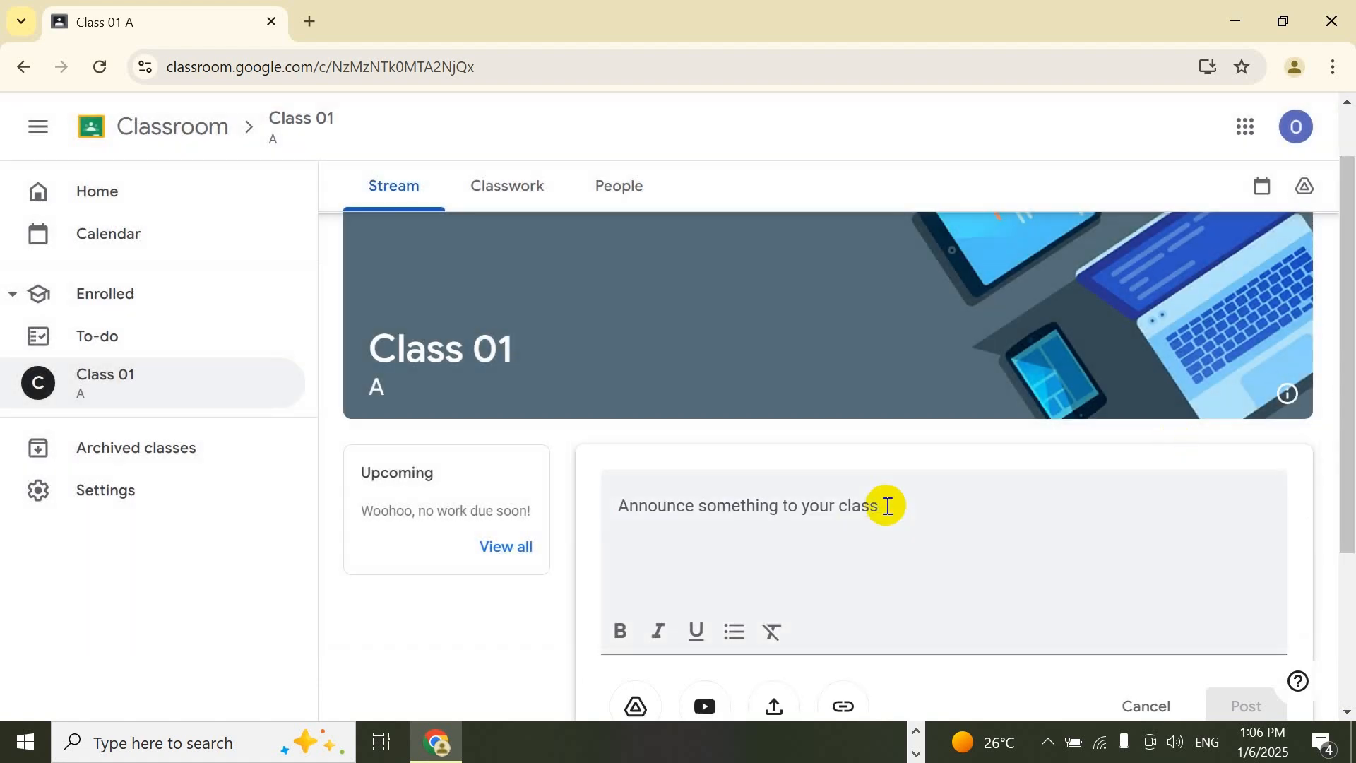
left_click(888, 506)
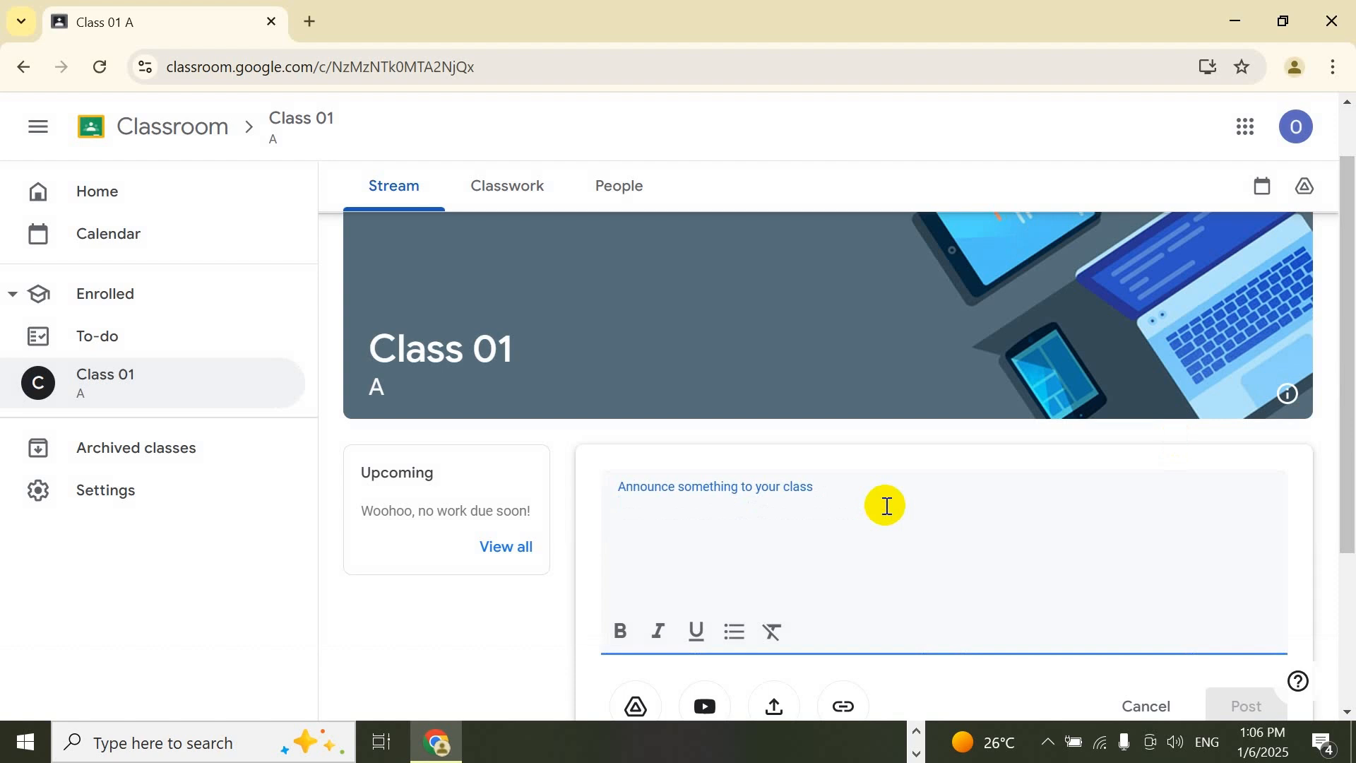
type("Hi")
key("Return")
type("hfg")
key("Return")
type("h")
key("Return")
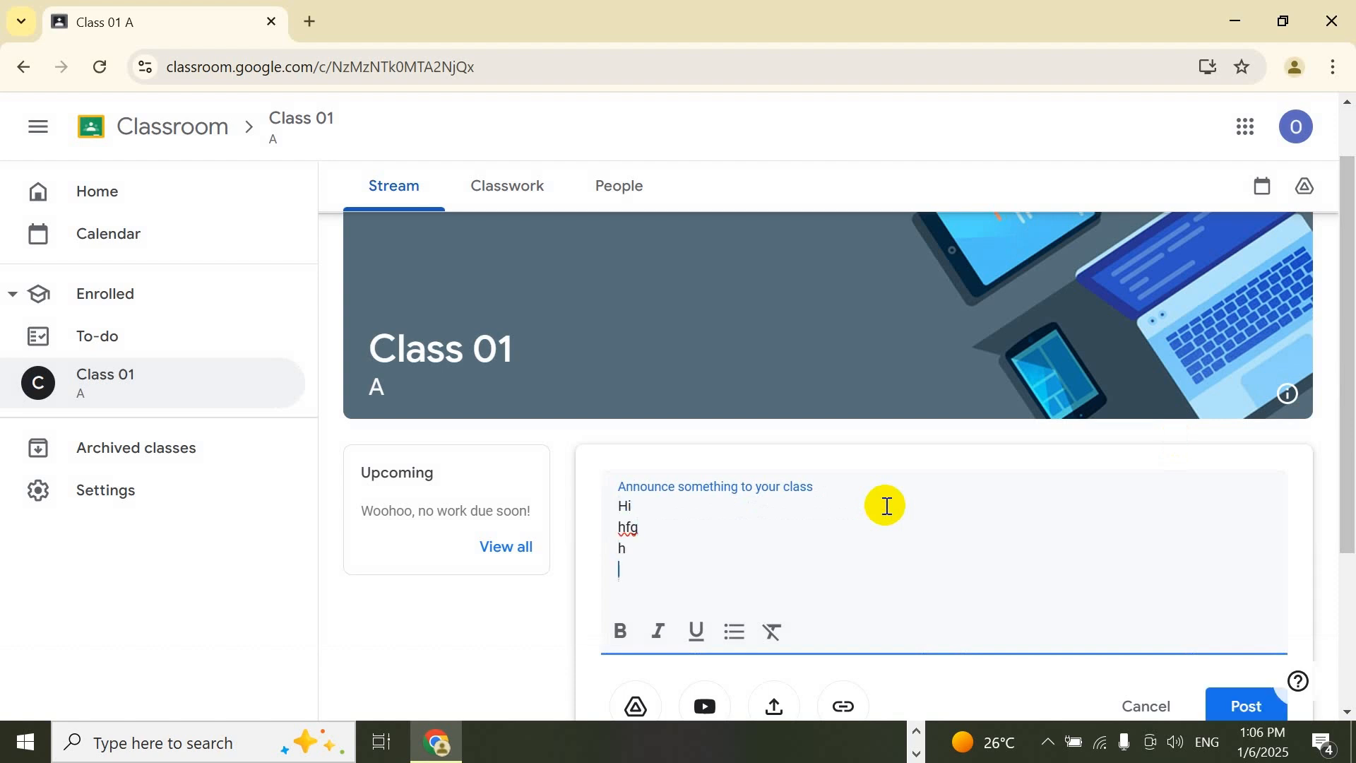
type("fg")
key("Return")
type("hgfhfh")
scroll(1343, 470, "down", 1)
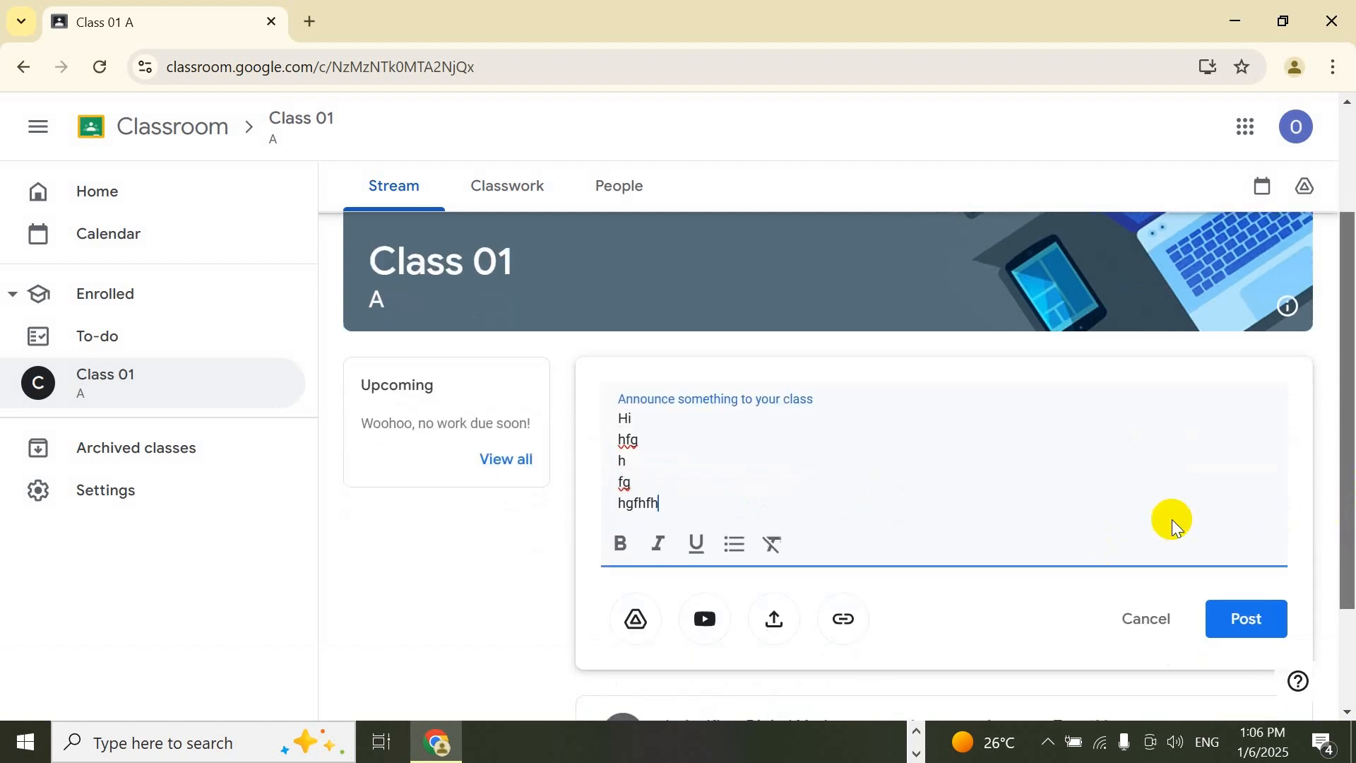
left_click(1268, 619)
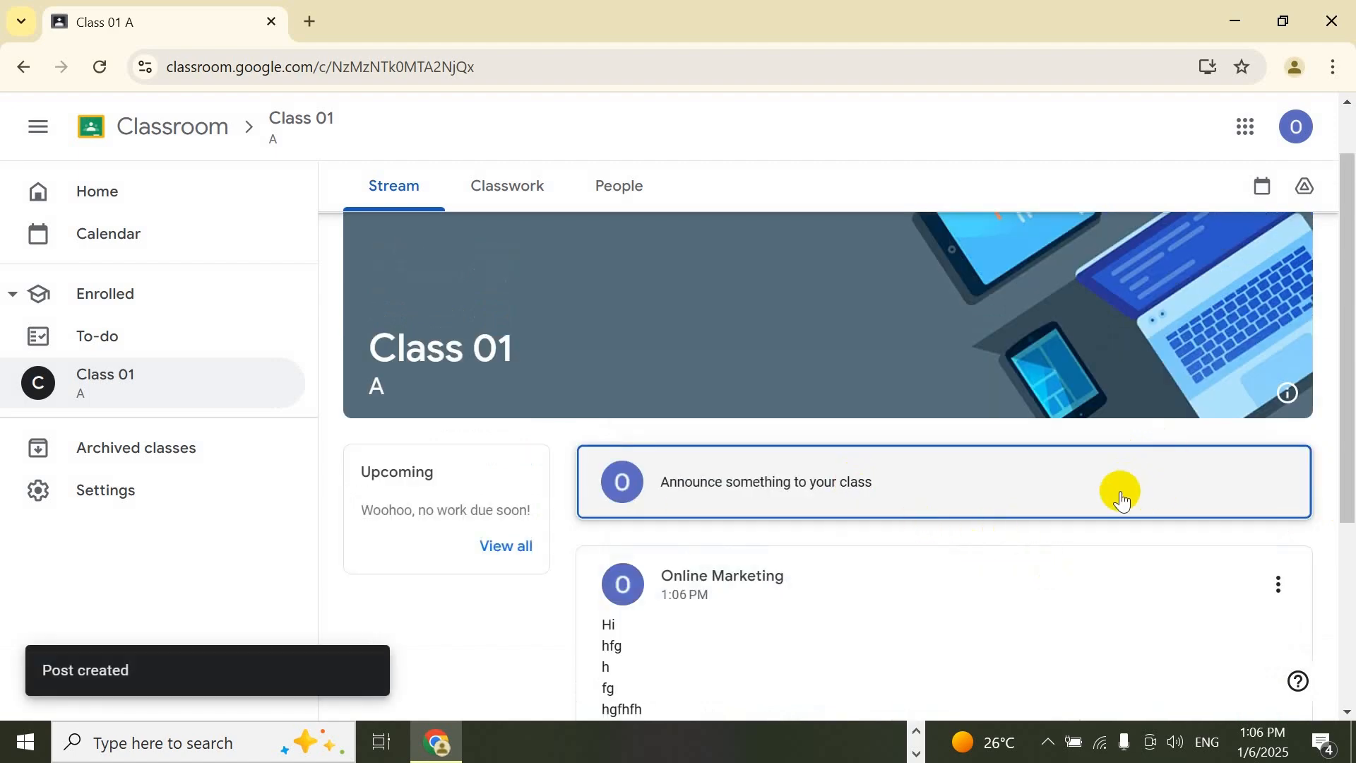
Switch to the teacher's Chrome window and open the Grades page of Class 01, accepting to discard the unsaved announcement changes.
left_click(917, 753)
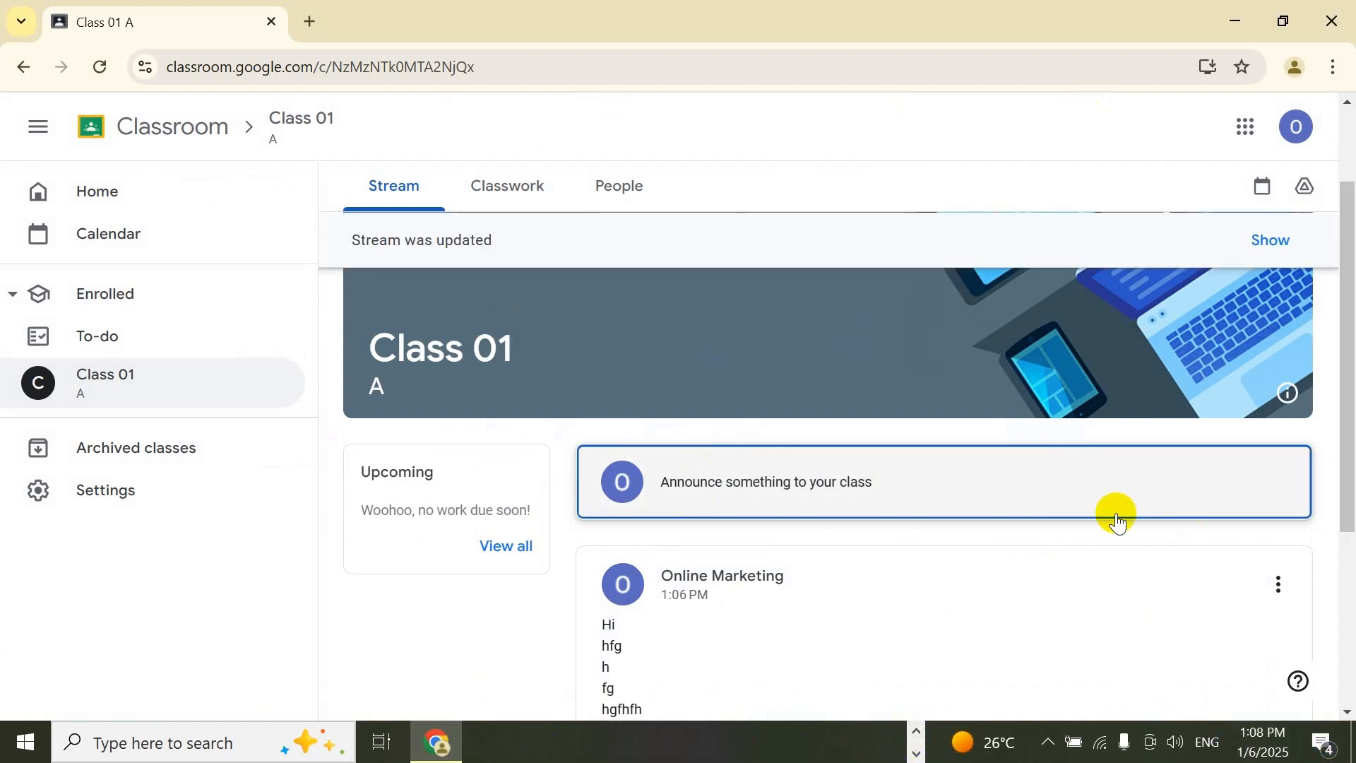
left_click(918, 744)
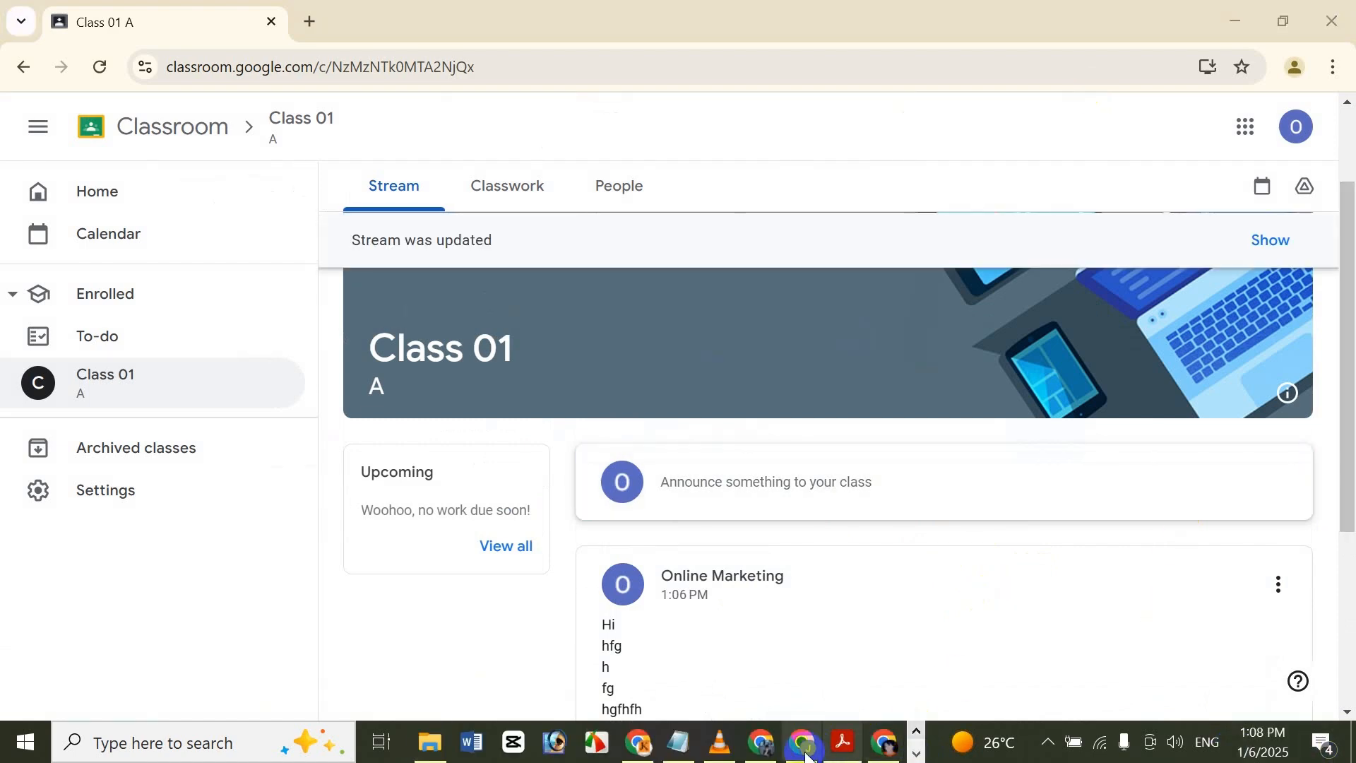
left_click(803, 744)
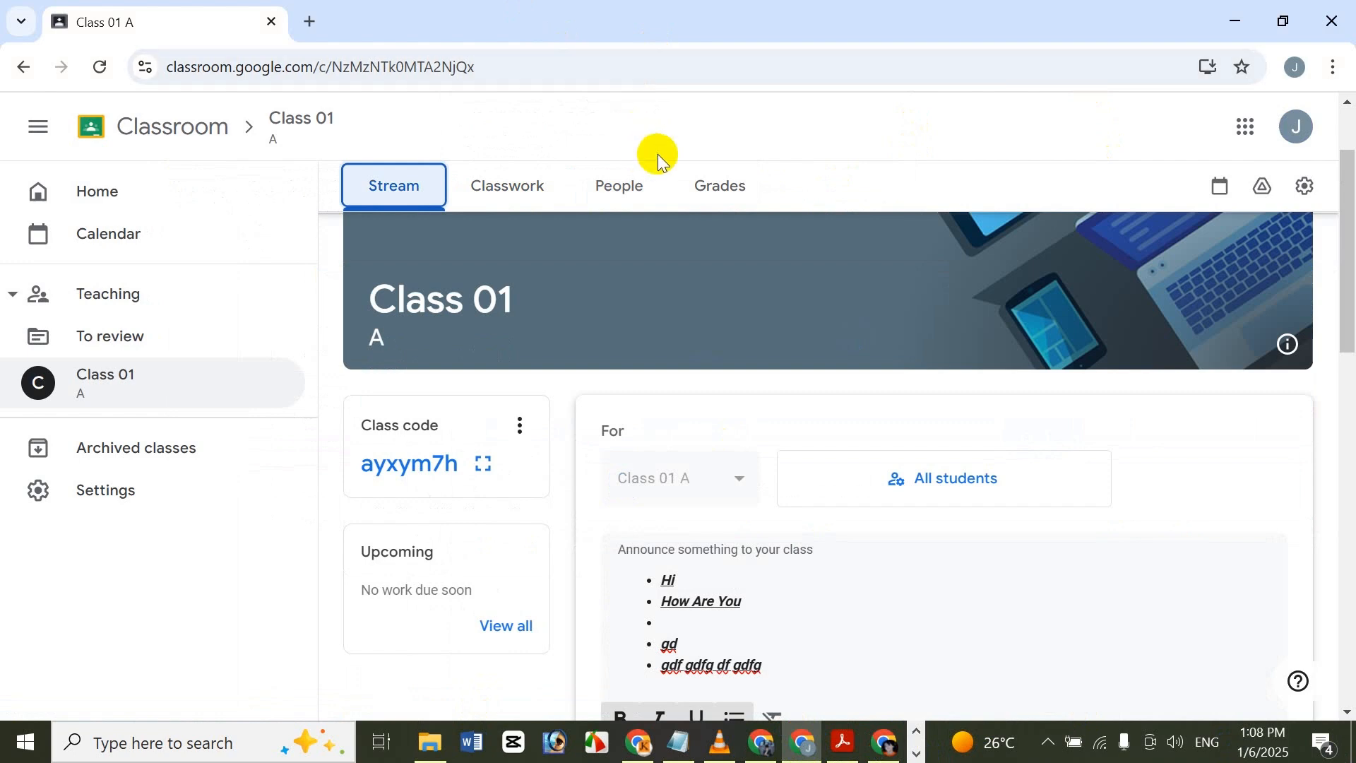
left_click(690, 178)
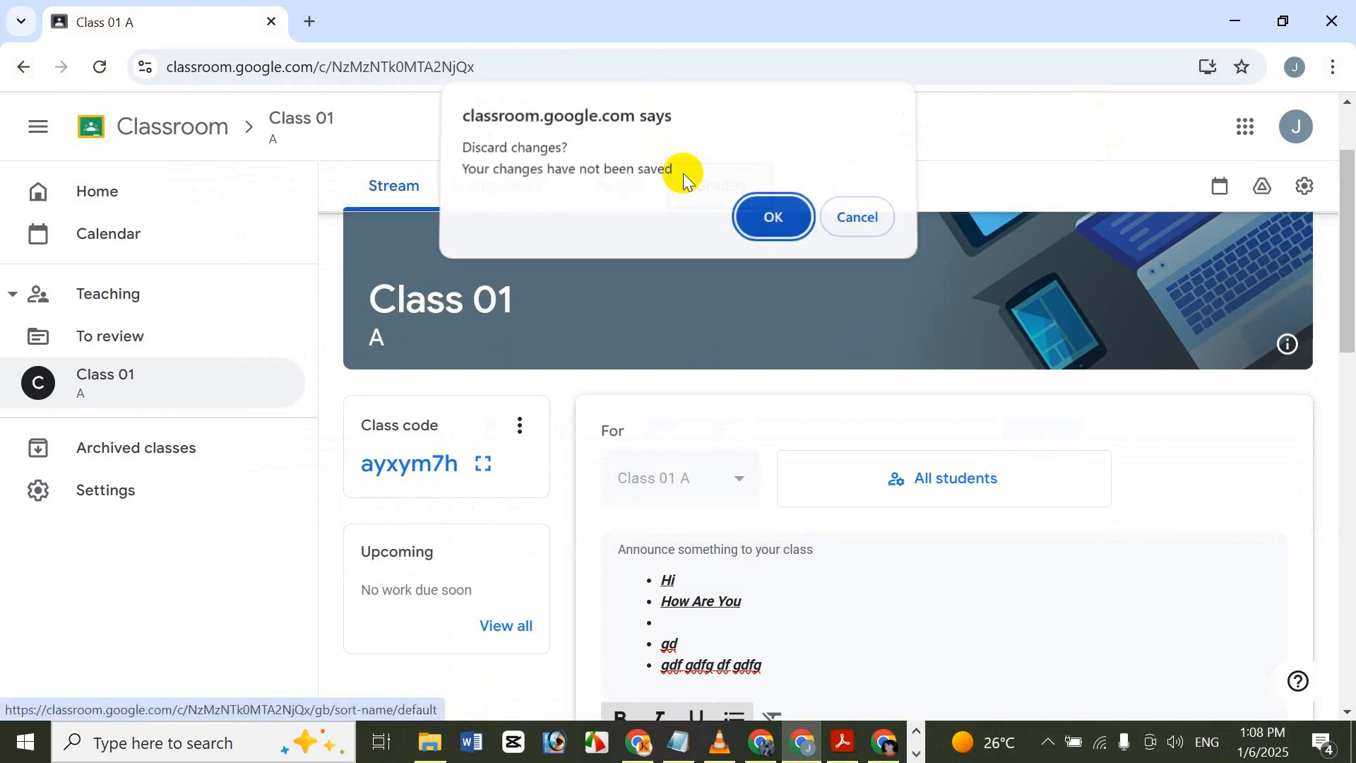
left_click(773, 225)
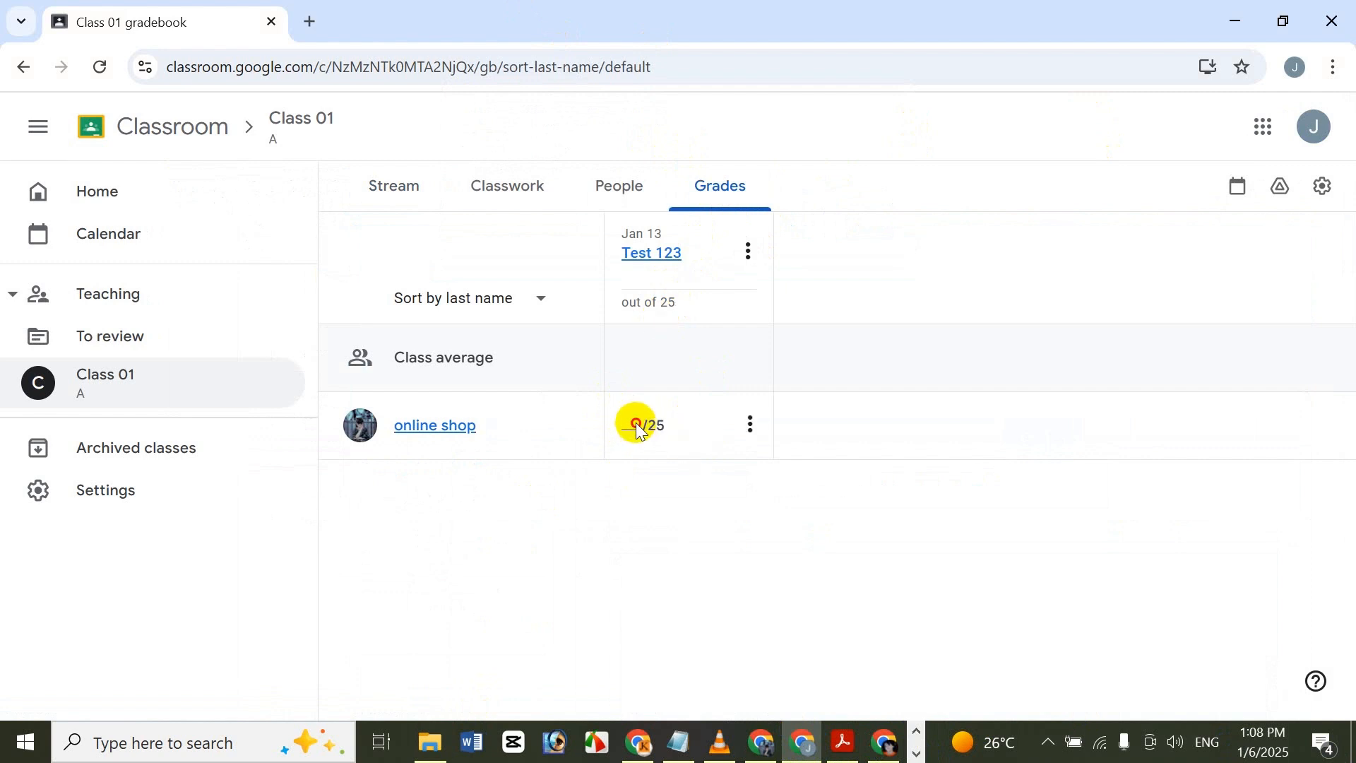
Give the listed student a grade of 22 out of 25 for Test 123, and return to the class Stream.
left_click(640, 428)
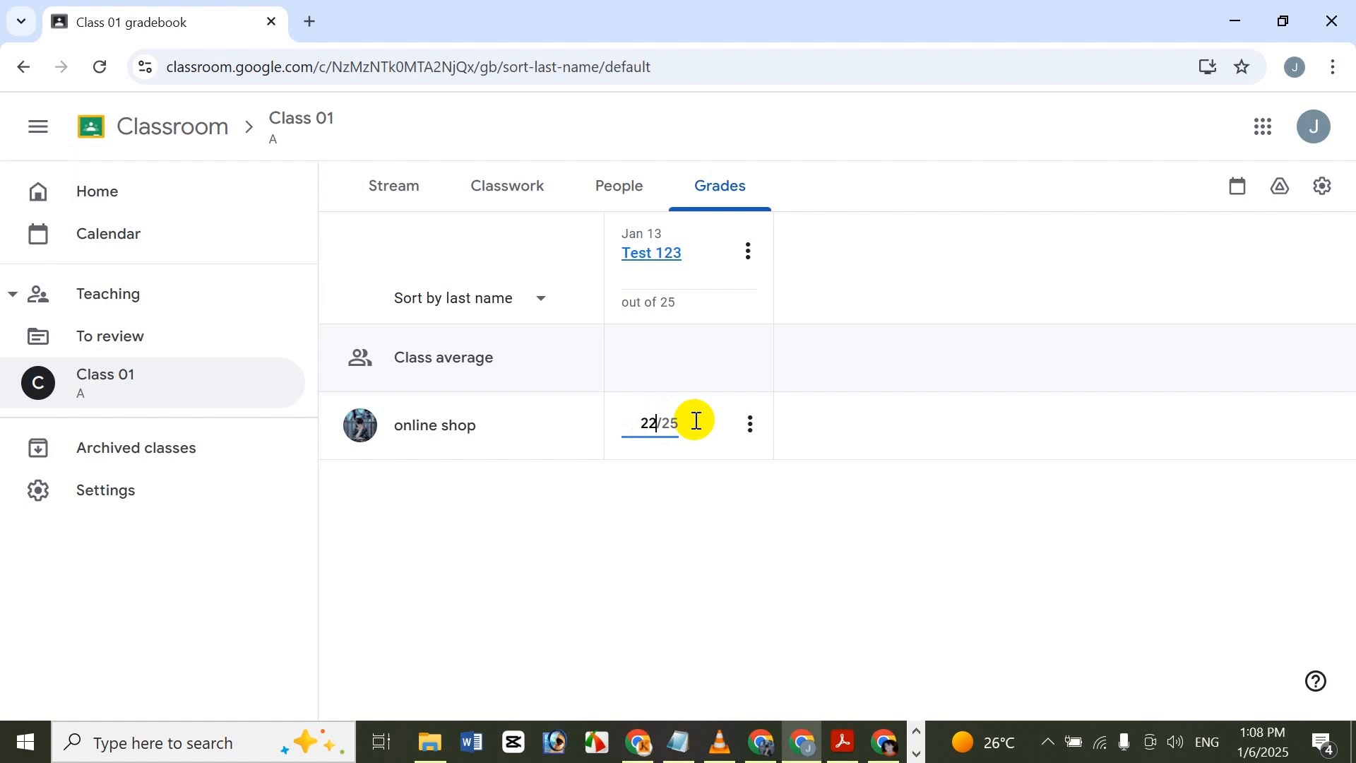
left_click(774, 499)
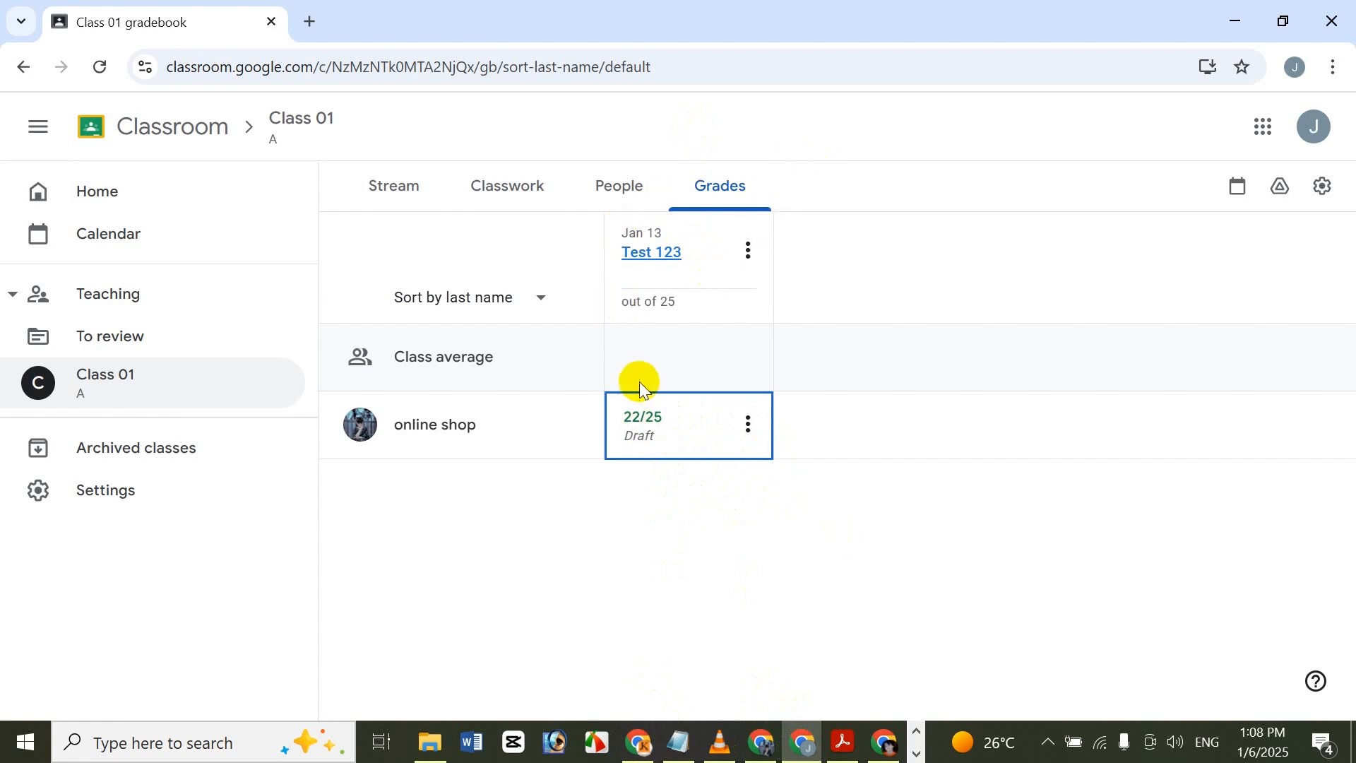
left_click(403, 189)
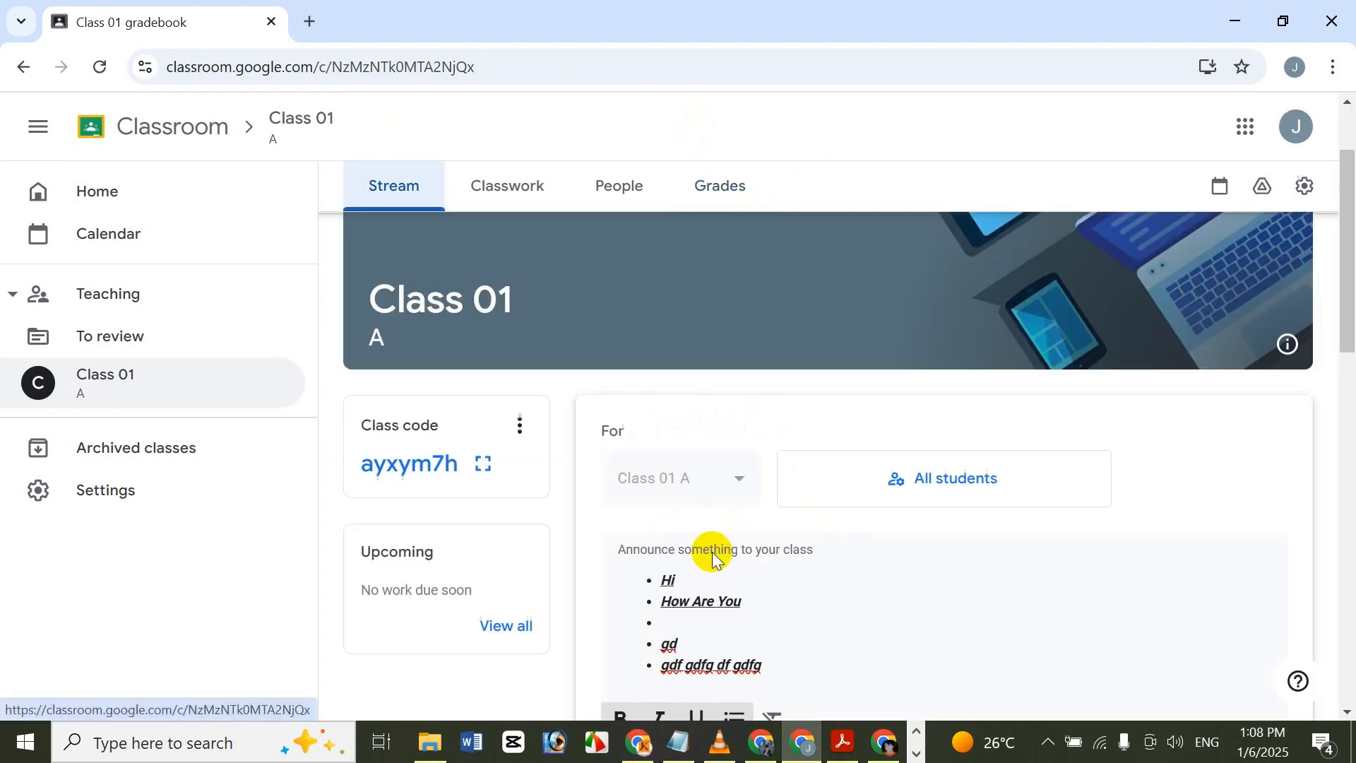
View the Stream in the invited student's window, return to the teacher's window, and switch to the title PDF in Adobe Acrobat.
left_click(777, 745)
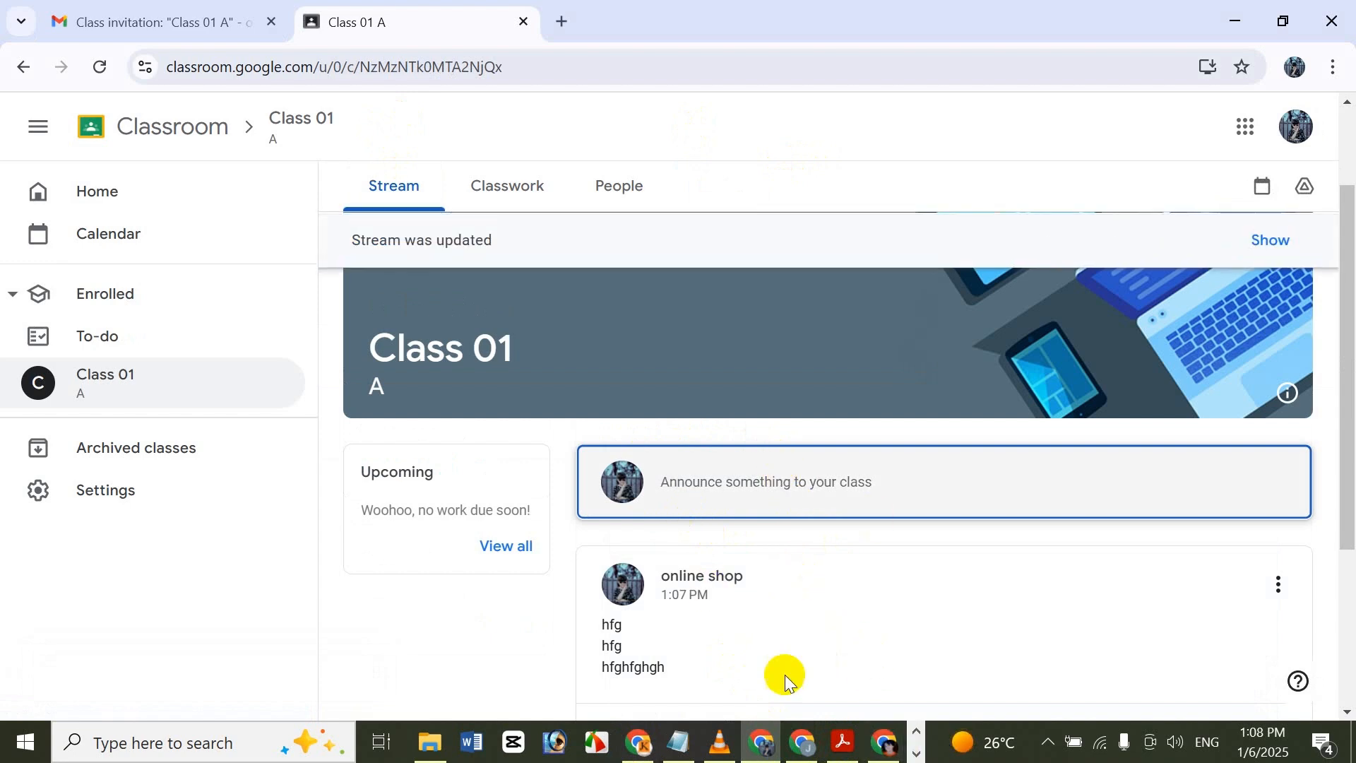
left_click(803, 744)
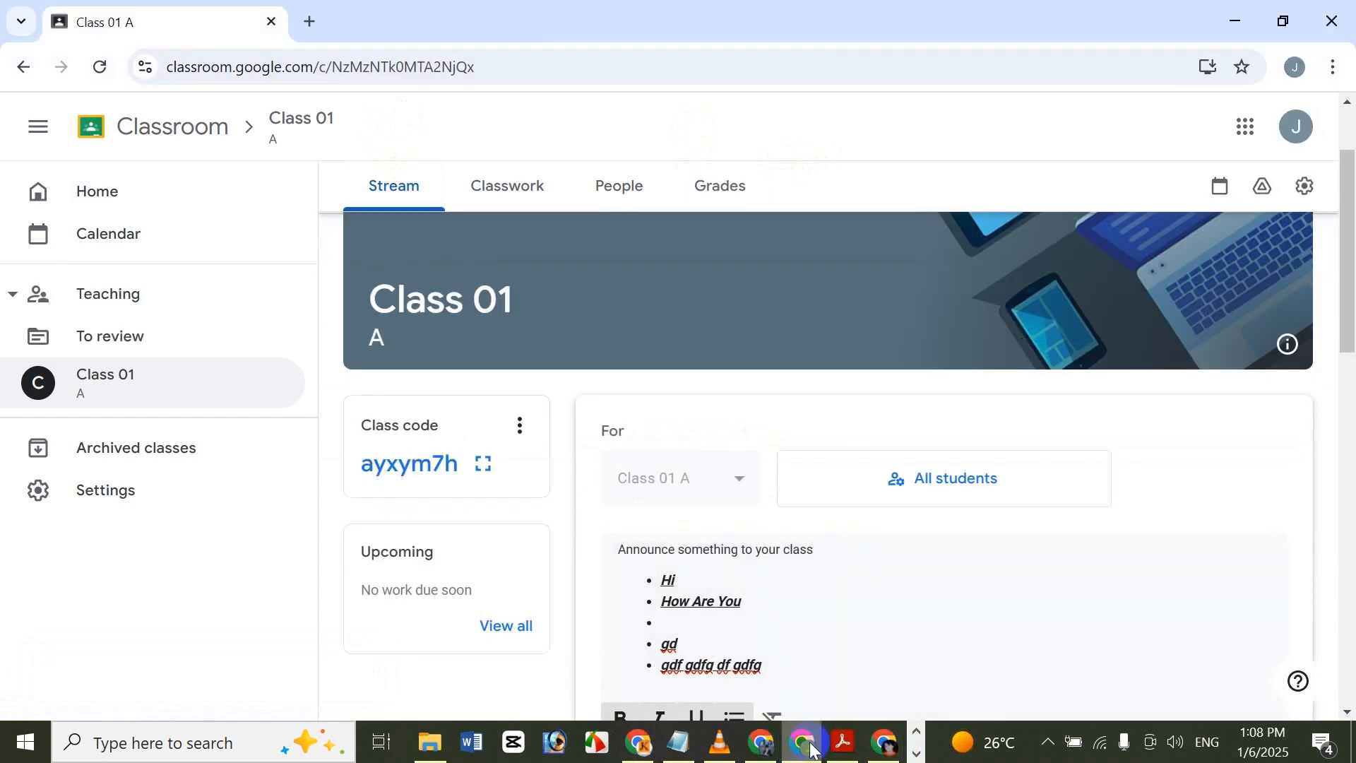
left_click(841, 744)
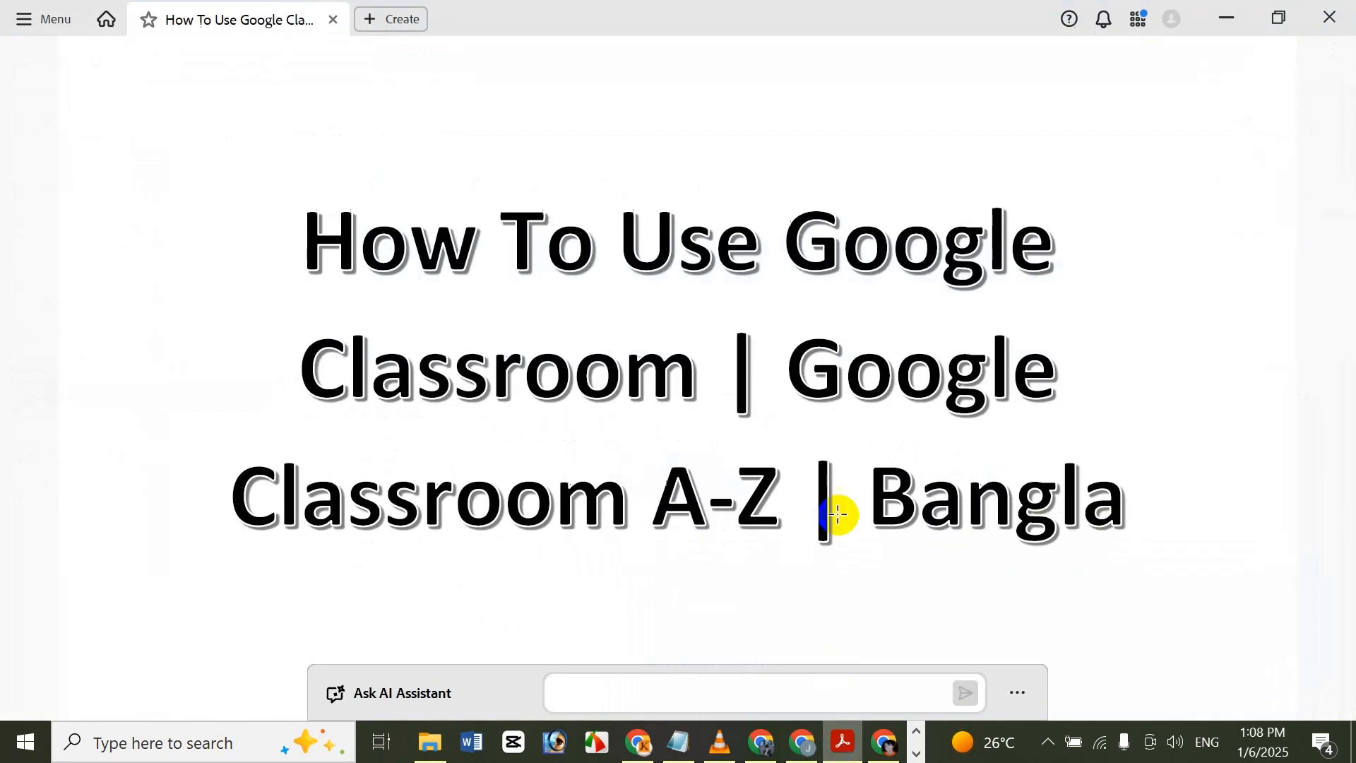